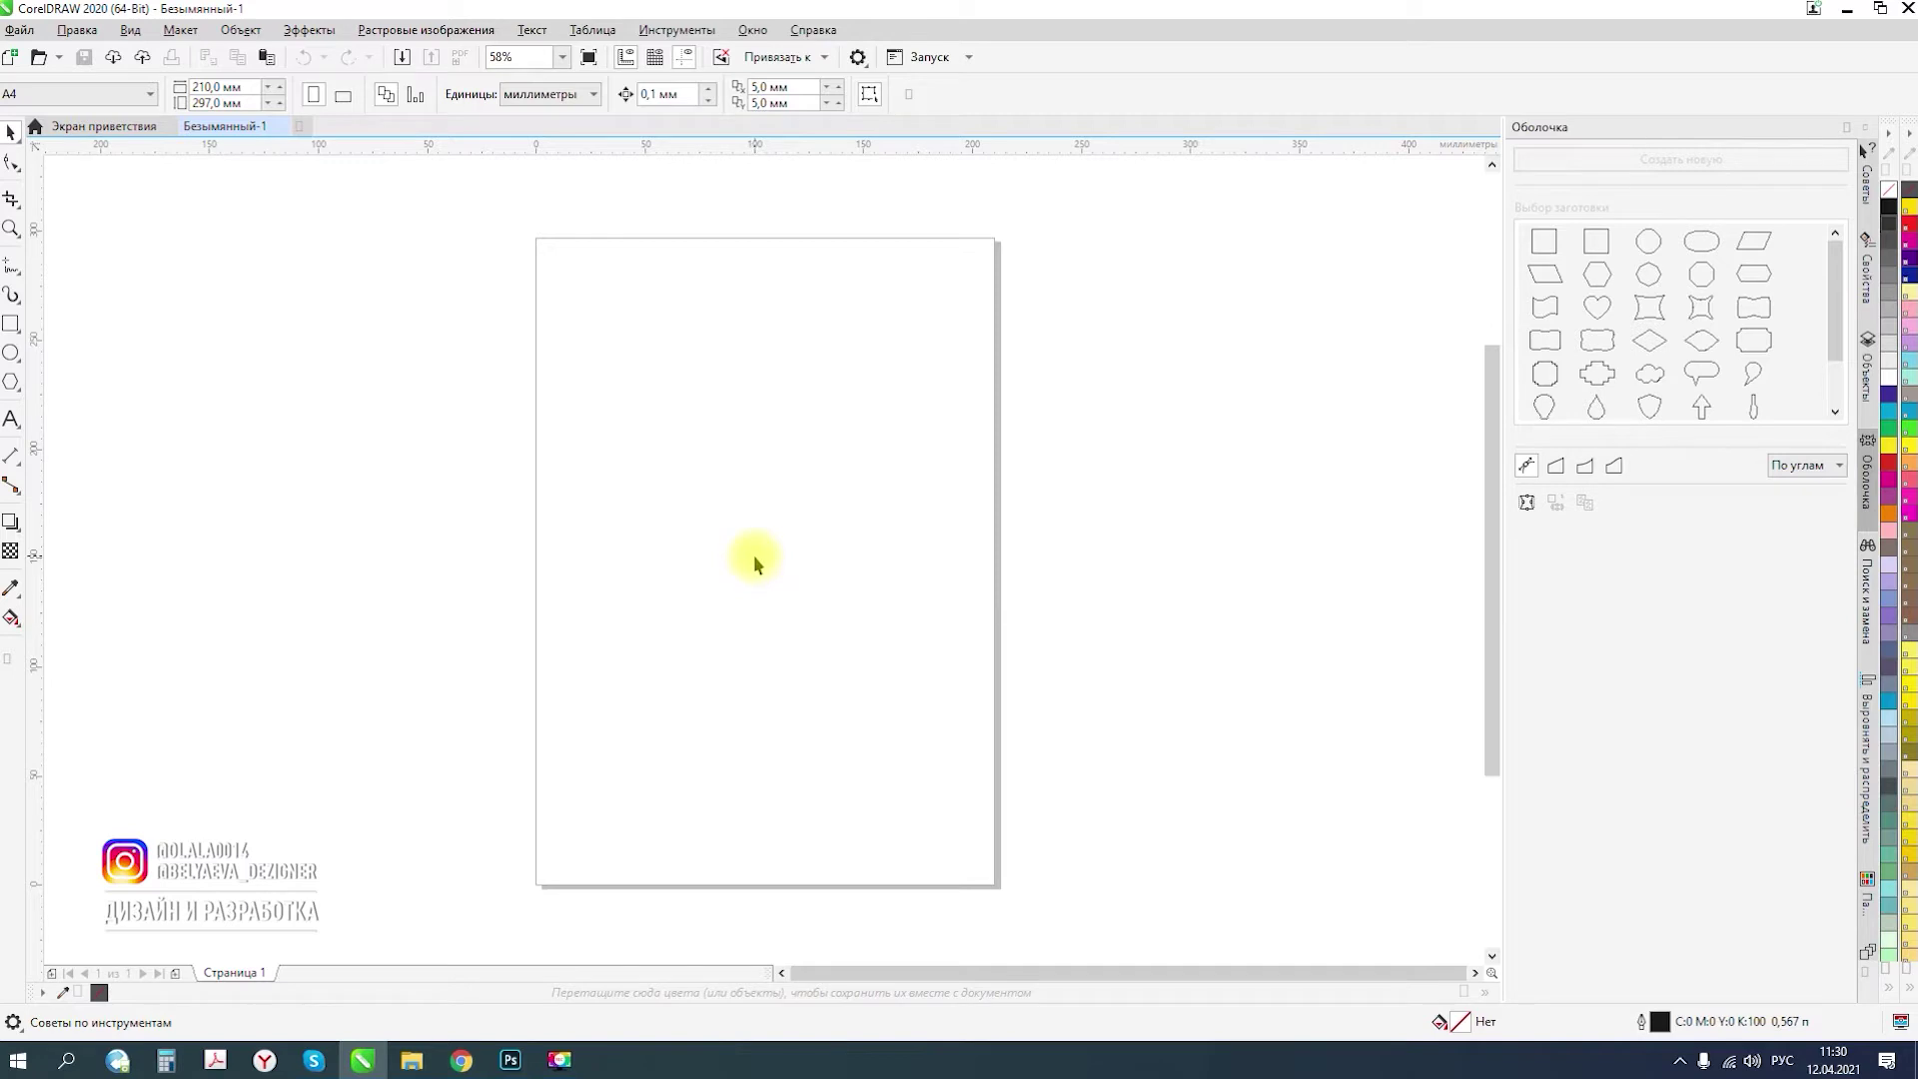
# - Draw a column of three rectangles, each about 56 mm wide and about 17, 47 and 36 mm high from top to bottom
pyautogui.click(18, 326)
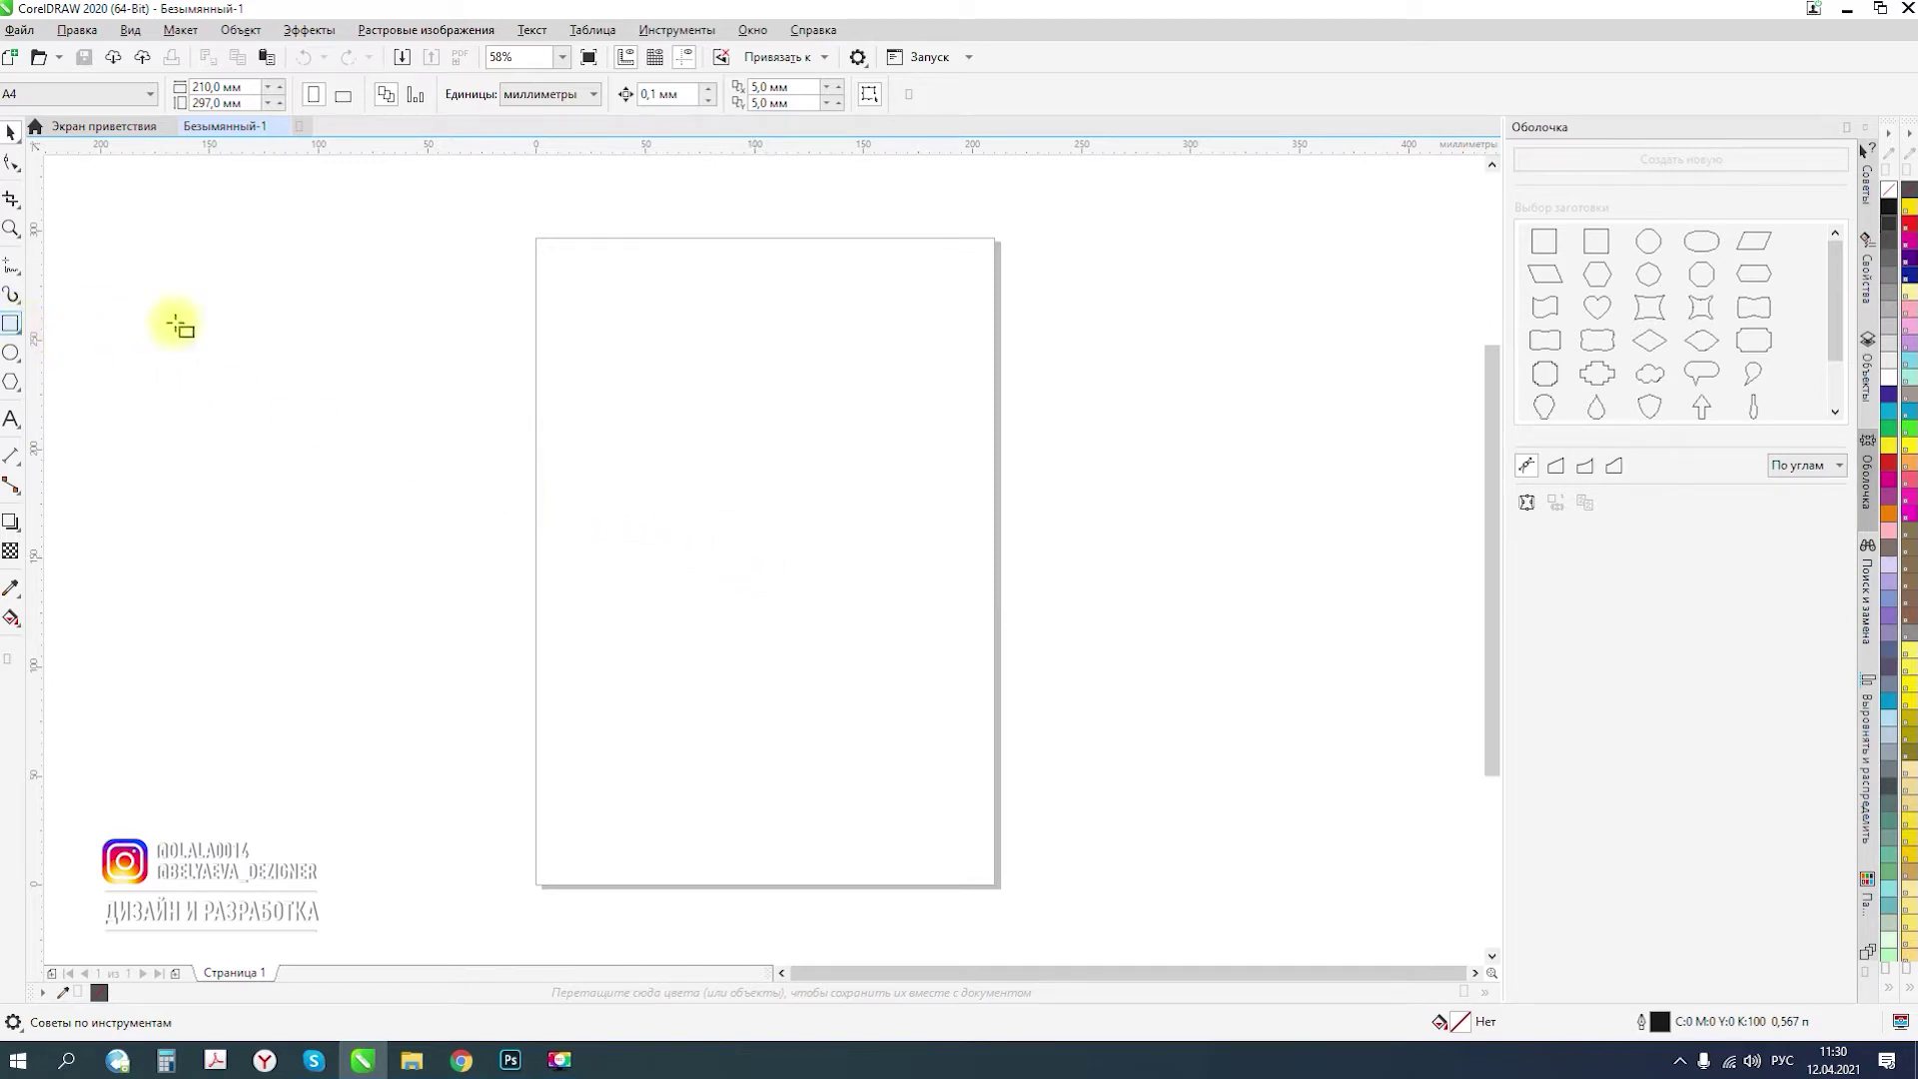
pyautogui.moveTo(586, 333)
pyautogui.mouseDown()
pyautogui.moveTo(607, 377)
pyautogui.moveTo(708, 370)
pyautogui.mouseUp()
pyautogui.moveTo(586, 387); pyautogui.dragTo(708, 491)
pyautogui.moveTo(586, 525); pyautogui.dragTo(707, 604)
# - Draw a circle about 28 mm across above the rectangles, another beside the middle one, and one about 13 mm across below it
pyautogui.click(11, 353)
pyautogui.moveTo(613, 254)
pyautogui.mouseDown()
pyautogui.moveTo(646, 301)
pyautogui.moveTo(685, 299)
pyautogui.moveTo(620, 264)
pyautogui.moveTo(643, 300)
pyautogui.mouseUp()
pyautogui.moveTo(735, 420); pyautogui.dragTo(807, 493)
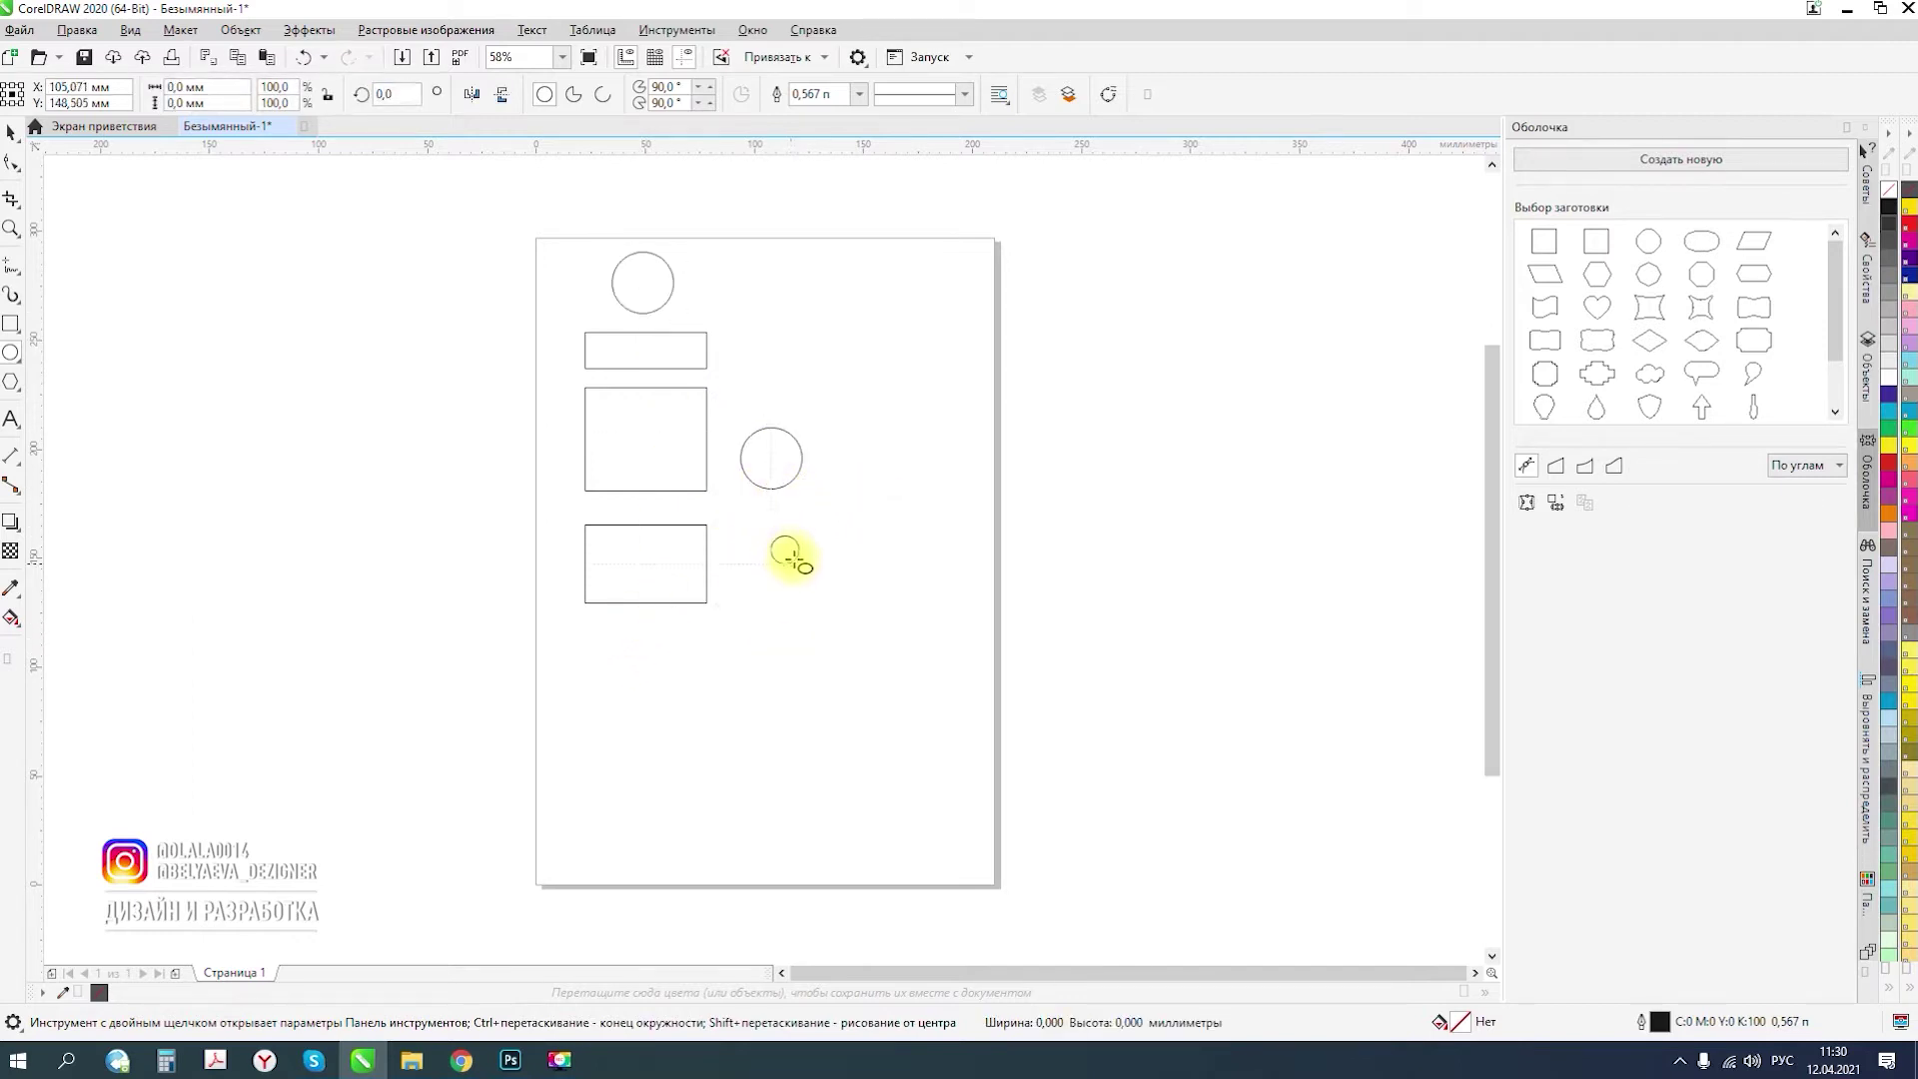
pyautogui.moveTo(808, 573); pyautogui.dragTo(762, 526)
pyautogui.click(10, 138)
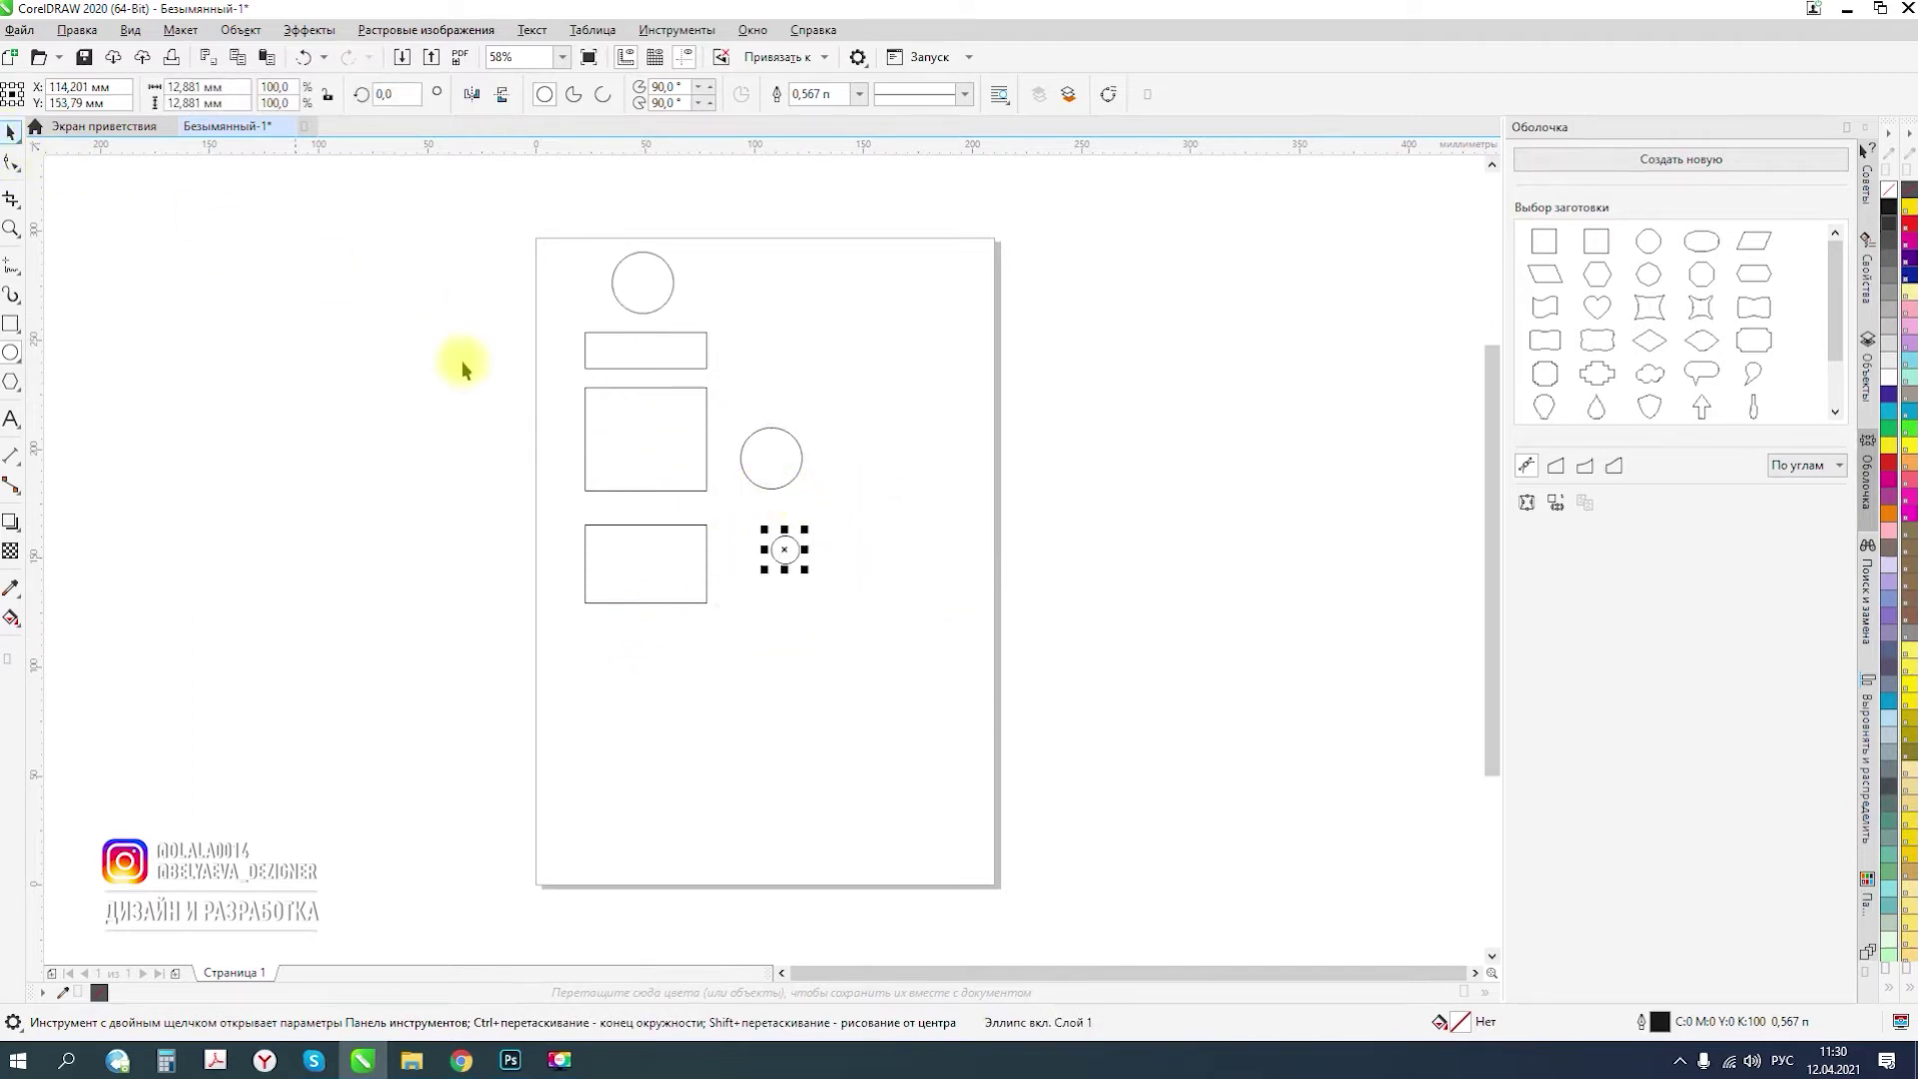
pyautogui.click(459, 364)
# - Fill the circle above the rectangles with cyan and the larger side circle with yellow, and remove both outlines
pyautogui.scroll(2, 642, 270)
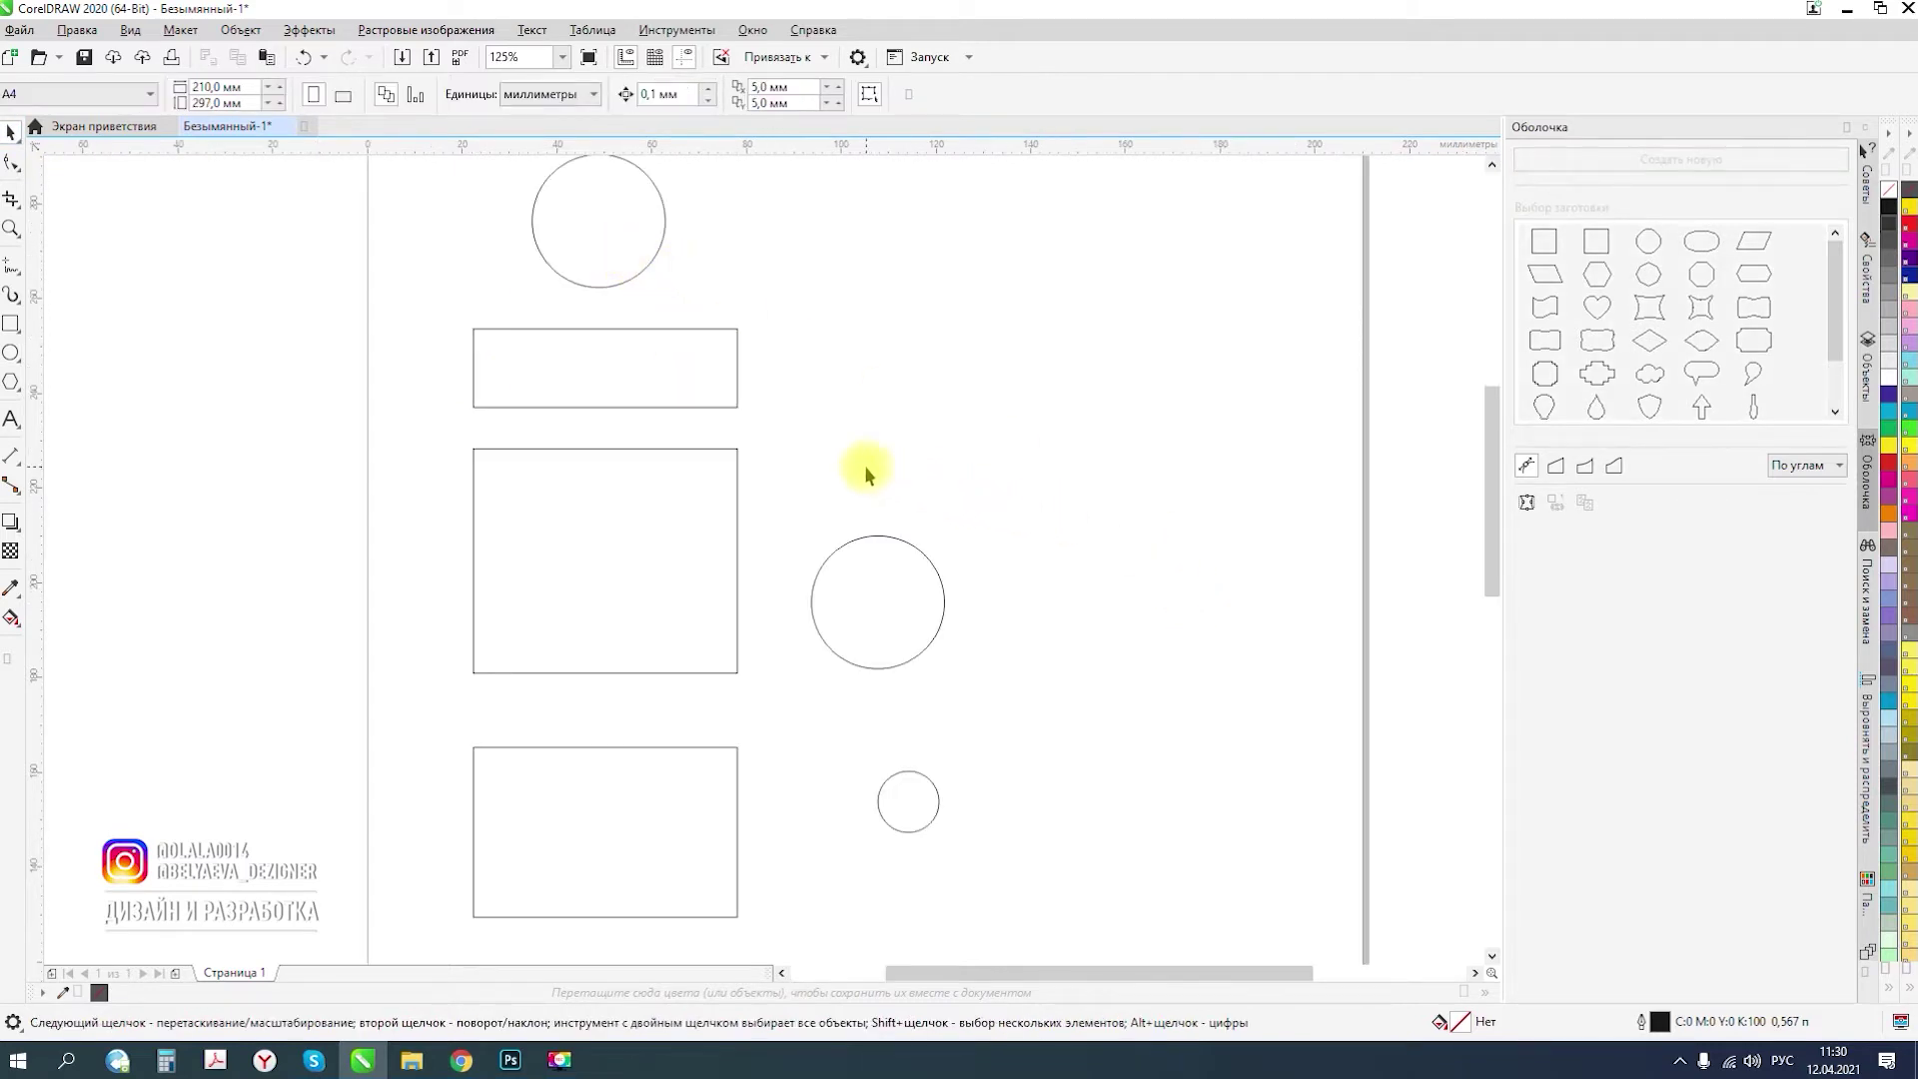
pyautogui.click(589, 238)
pyautogui.click(1889, 410)
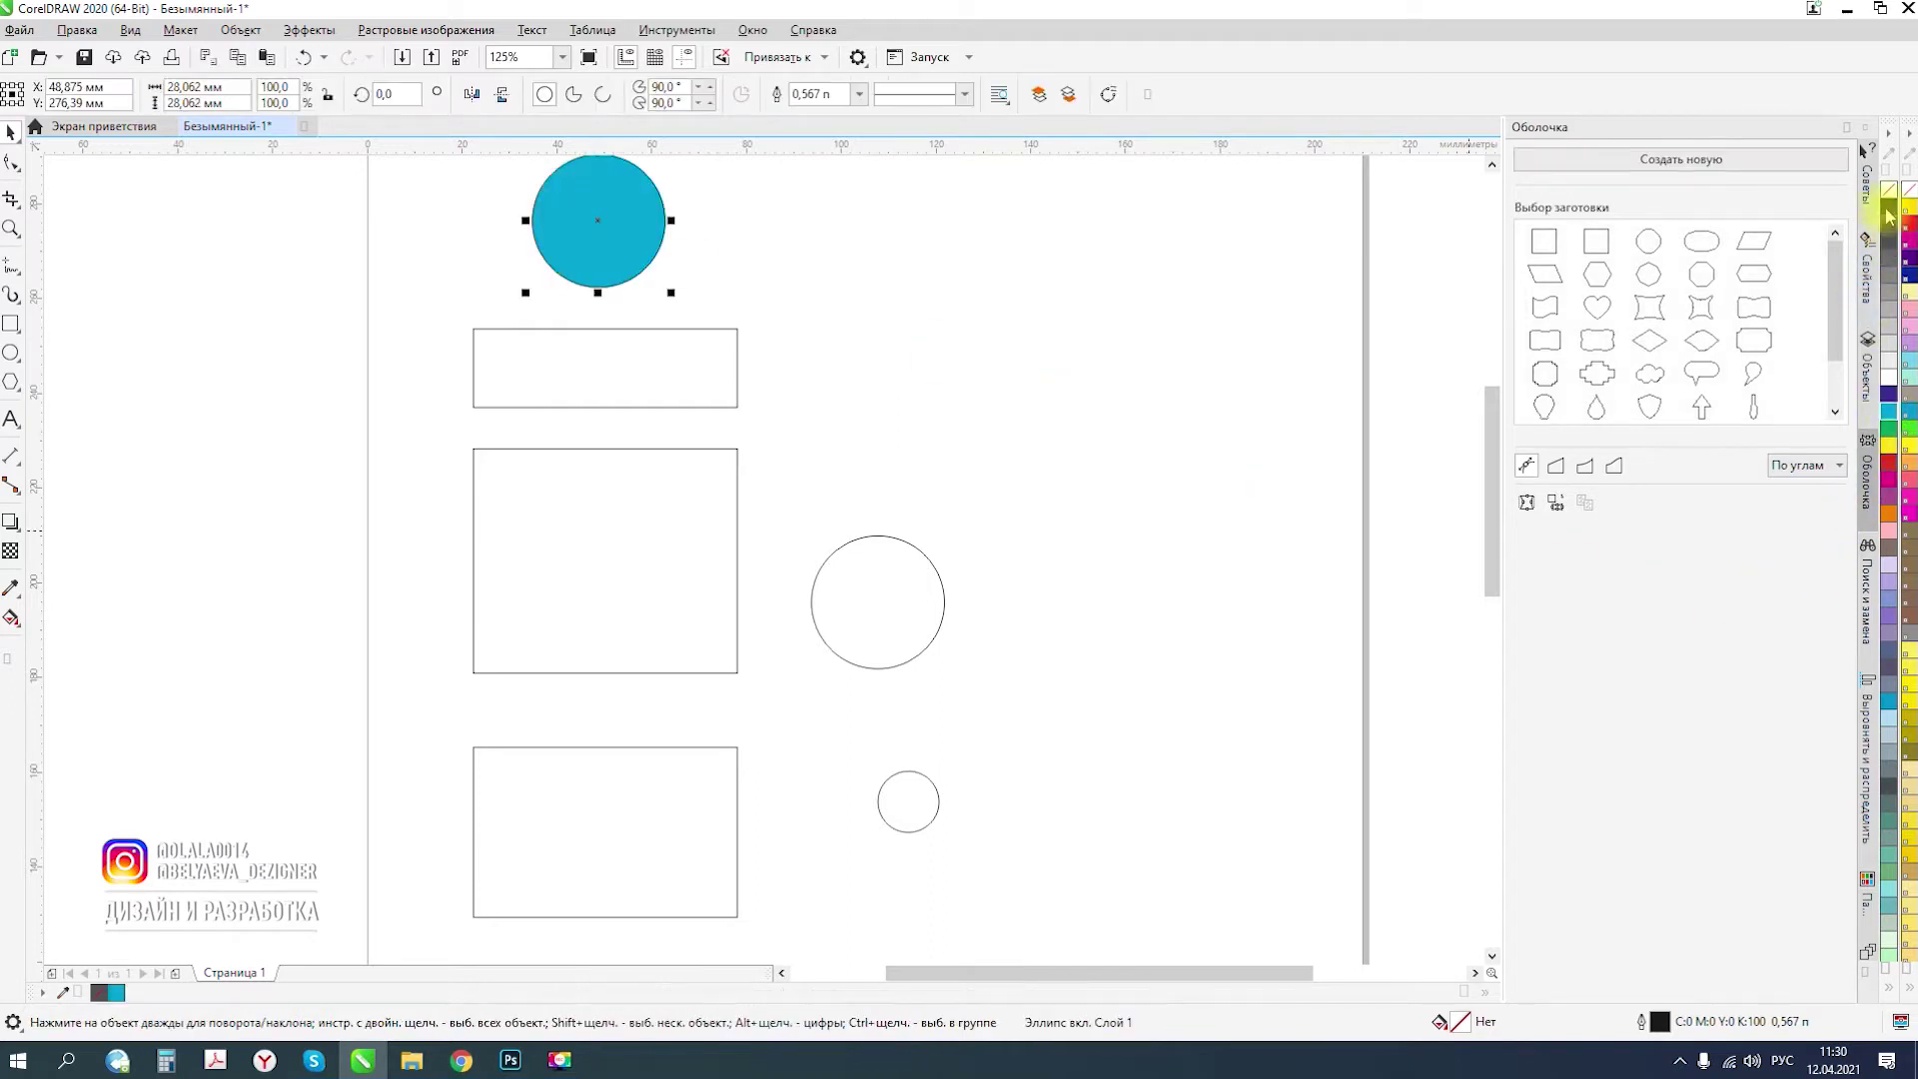
pyautogui.click(814, 591)
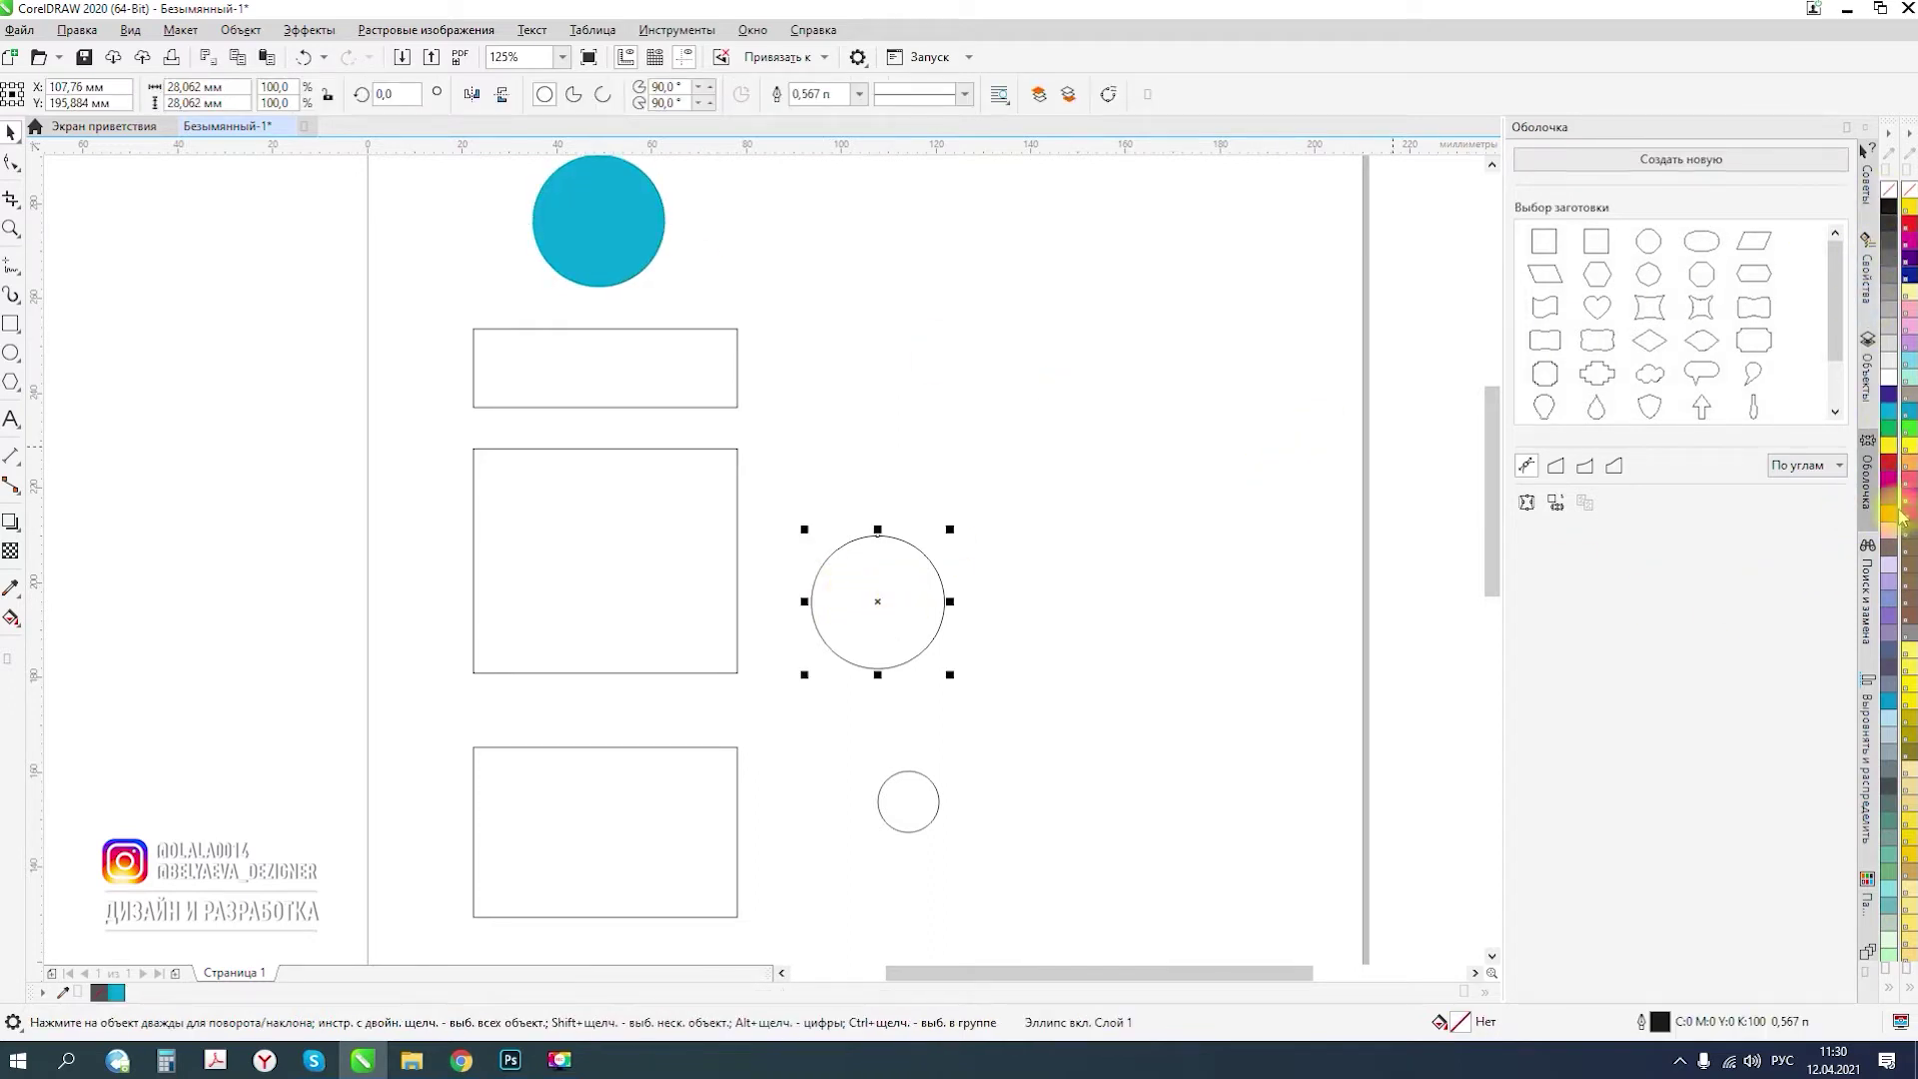
pyautogui.click(1889, 444)
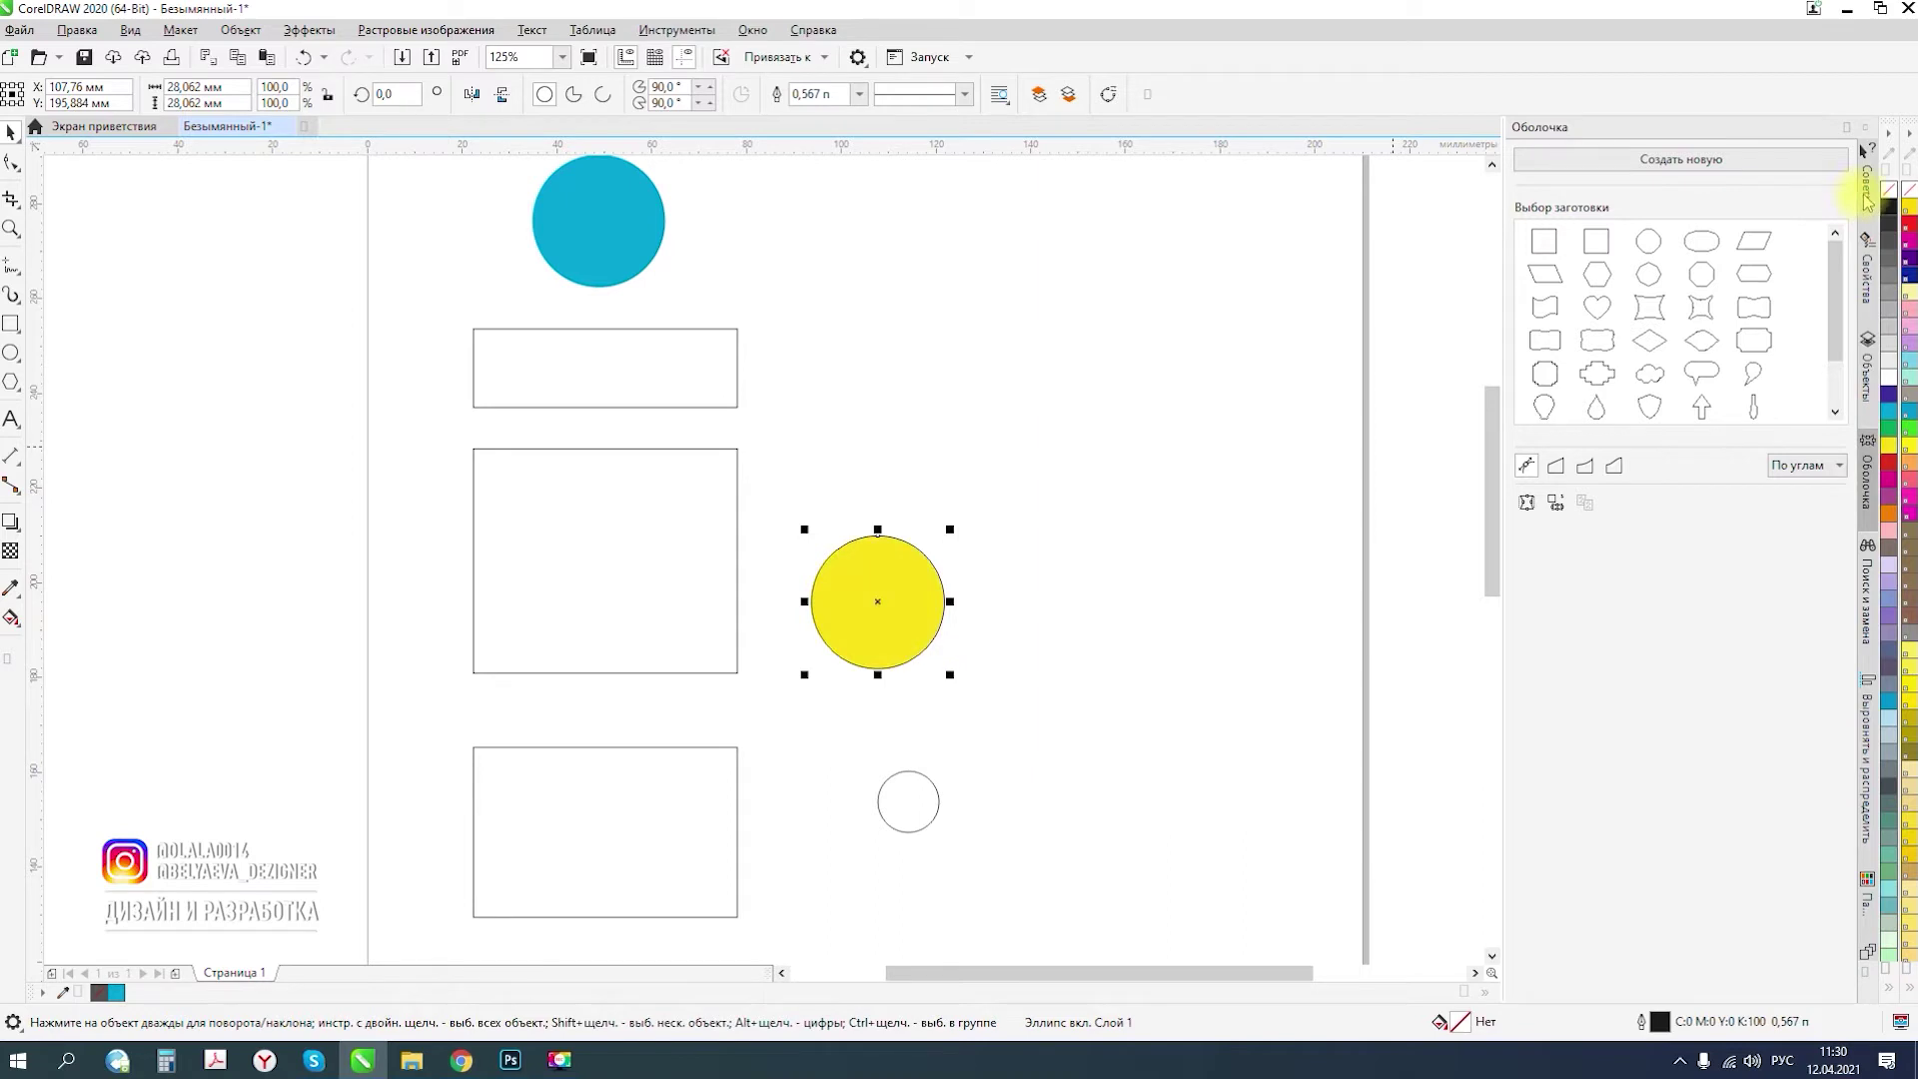
# - Fill the narrow rectangle with dark blue (C100 M100) and the middle one with grey-blue (C20 K20), both without outlines
pyautogui.click(584, 372)
pyautogui.click(1896, 412)
pyautogui.click(1889, 394)
pyautogui.click(565, 606)
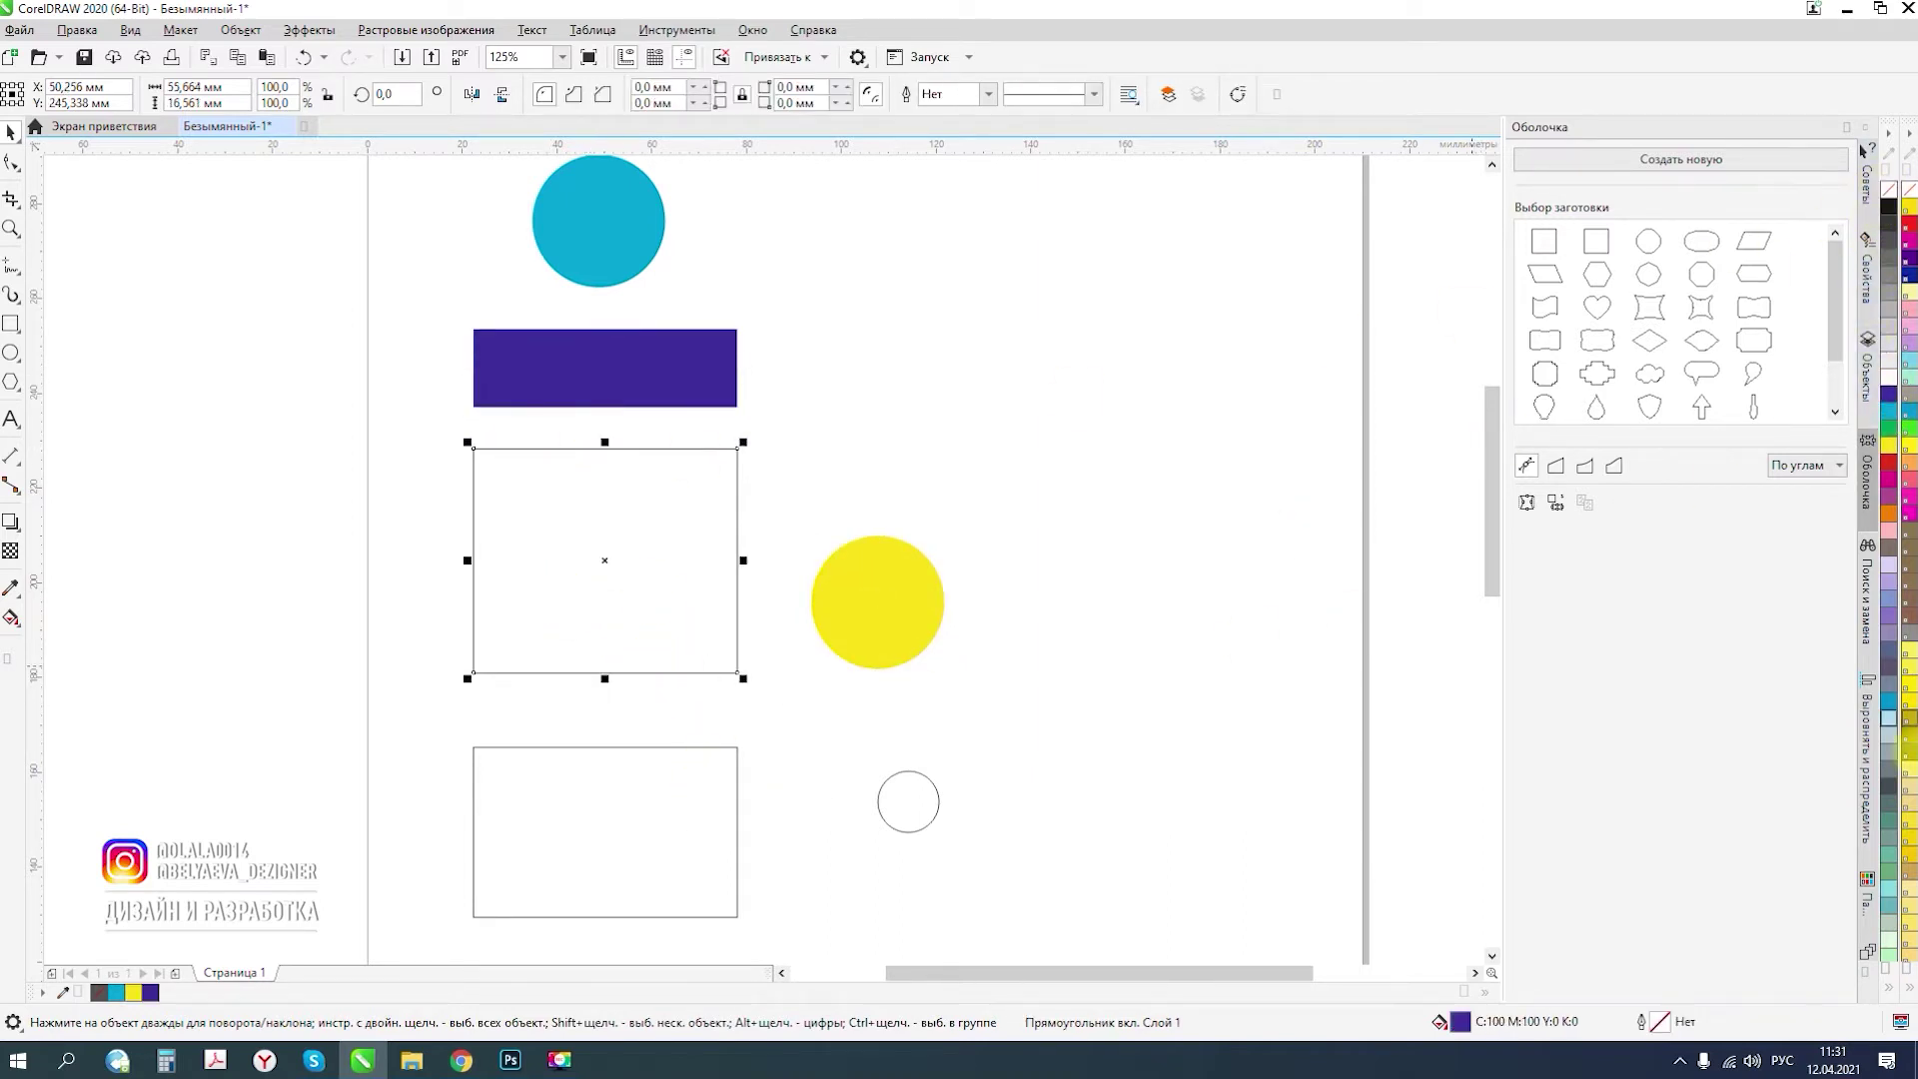
pyautogui.click(1898, 291)
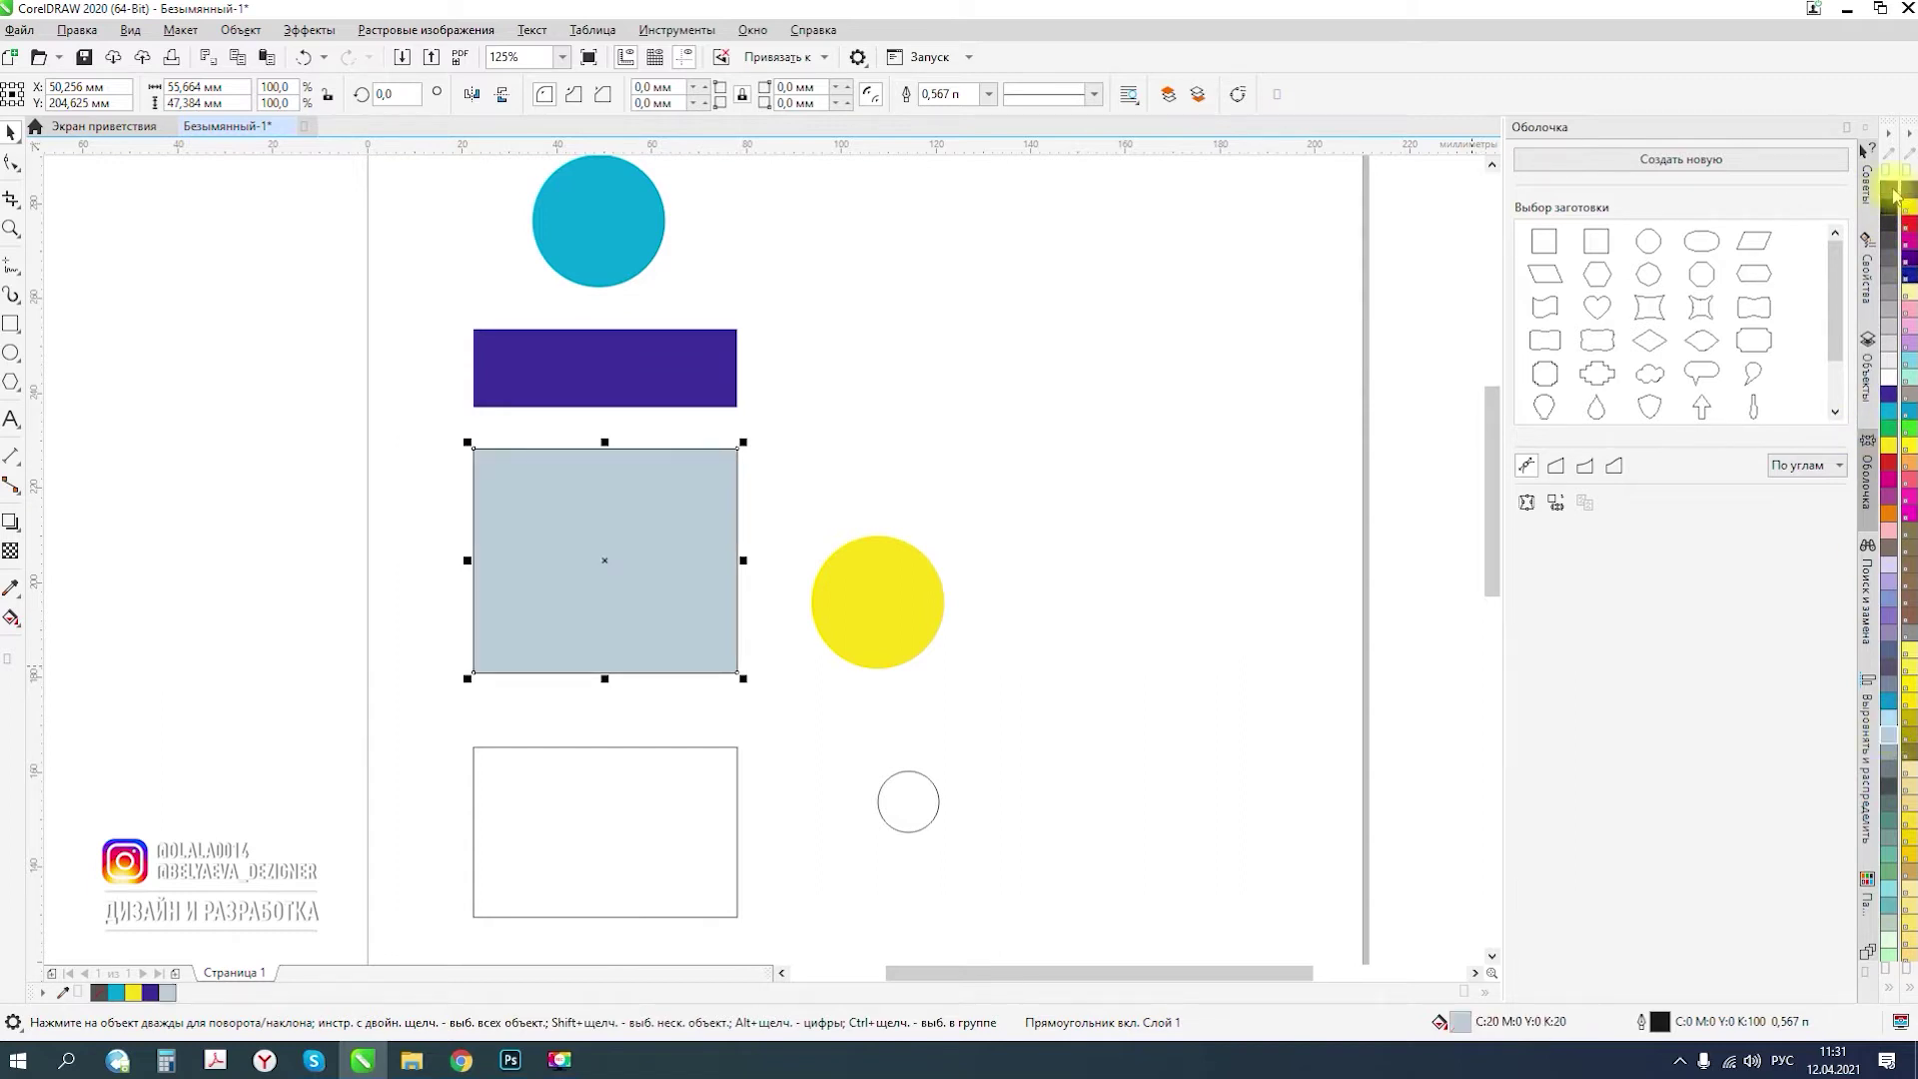
# - Fill the lowest rectangle with red (M100 Y100) and the small circle with light blue (C40), removing both outlines
pyautogui.click(585, 857)
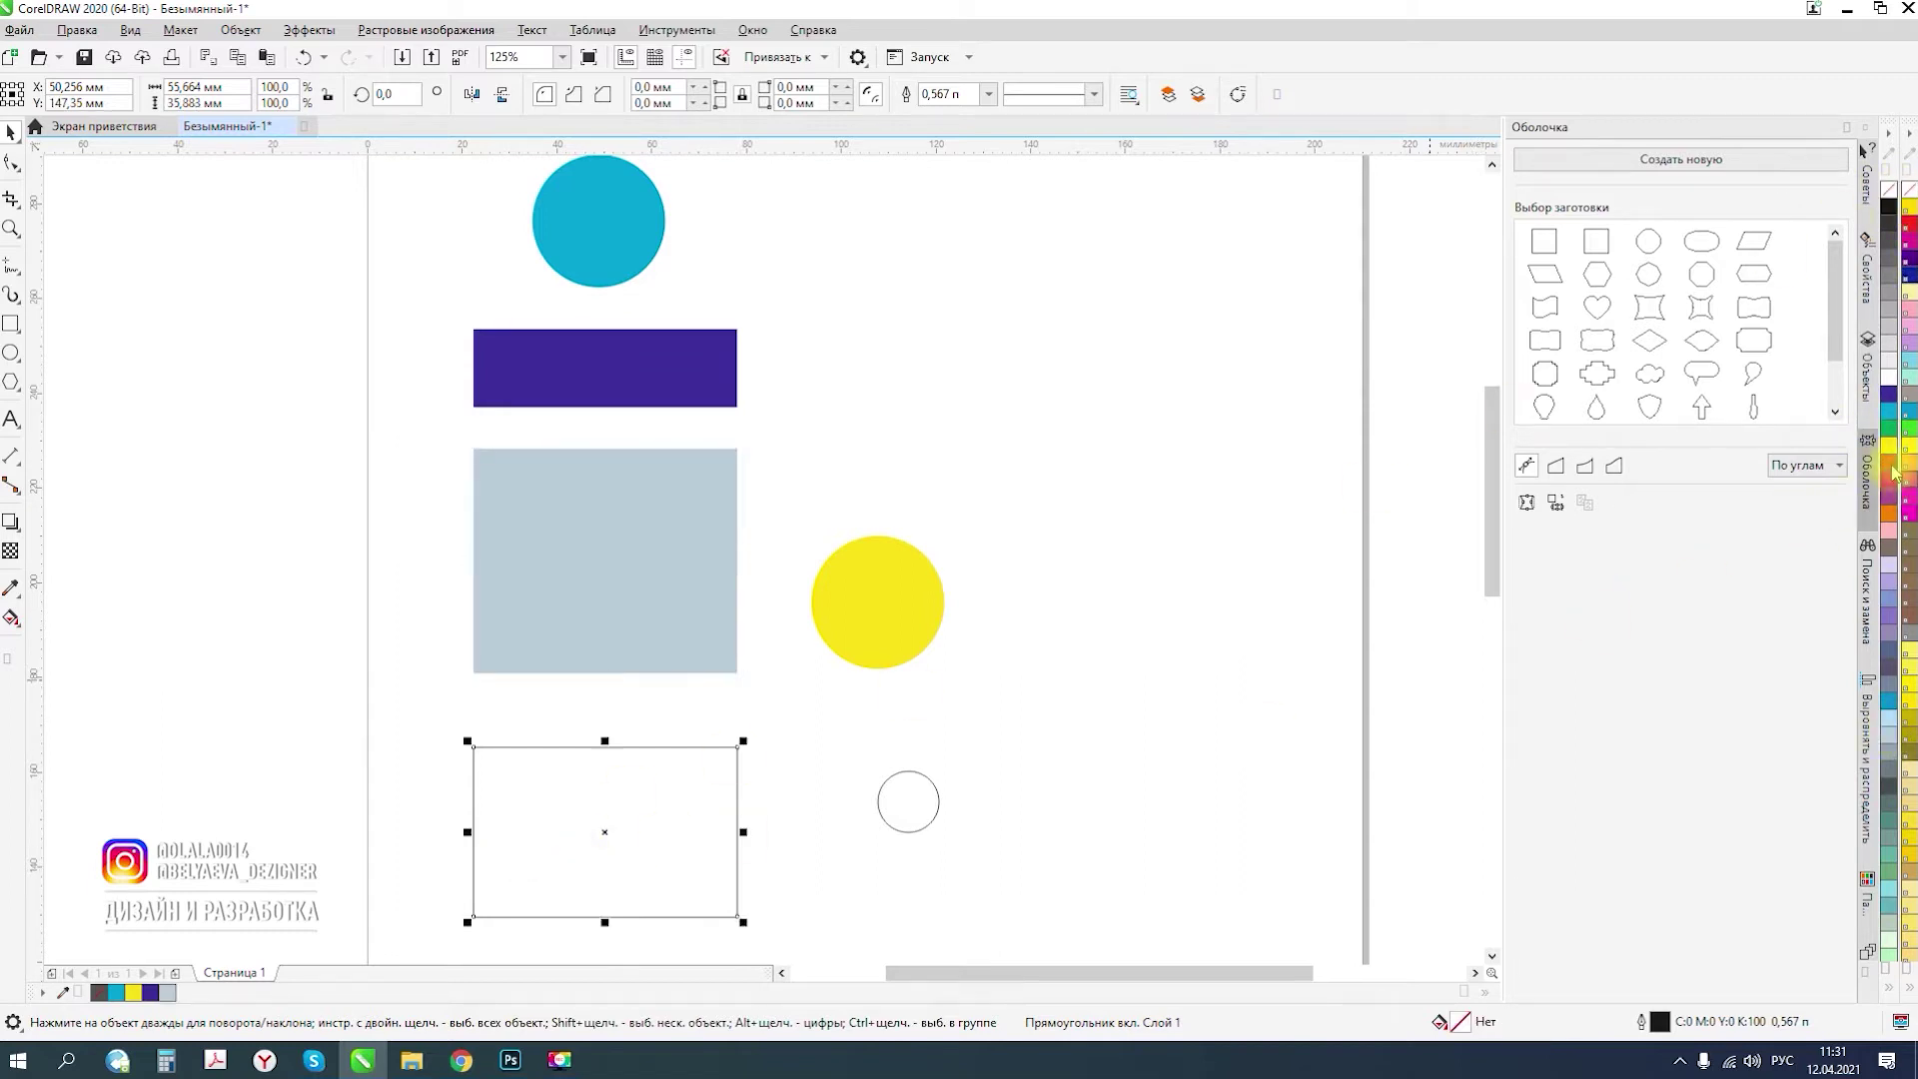
pyautogui.click(1889, 462)
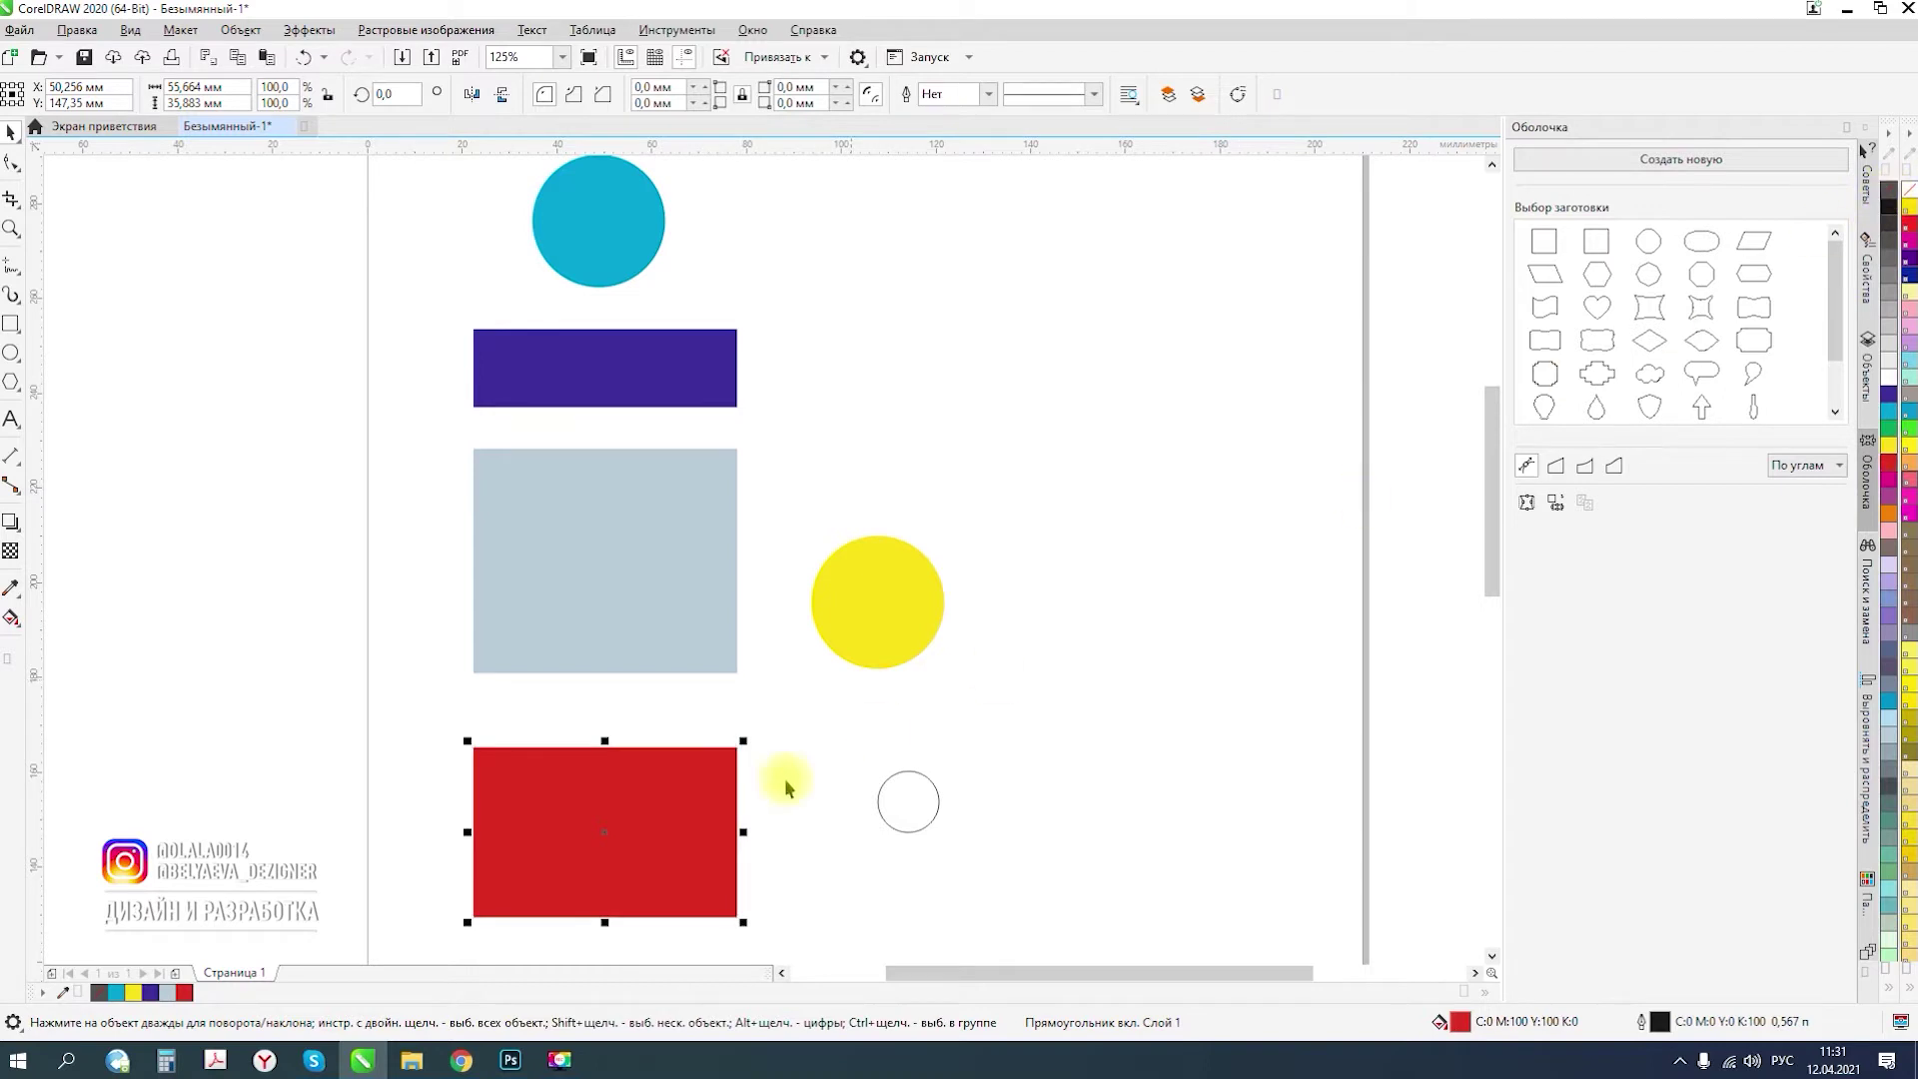
pyautogui.click(934, 786)
pyautogui.click(914, 801)
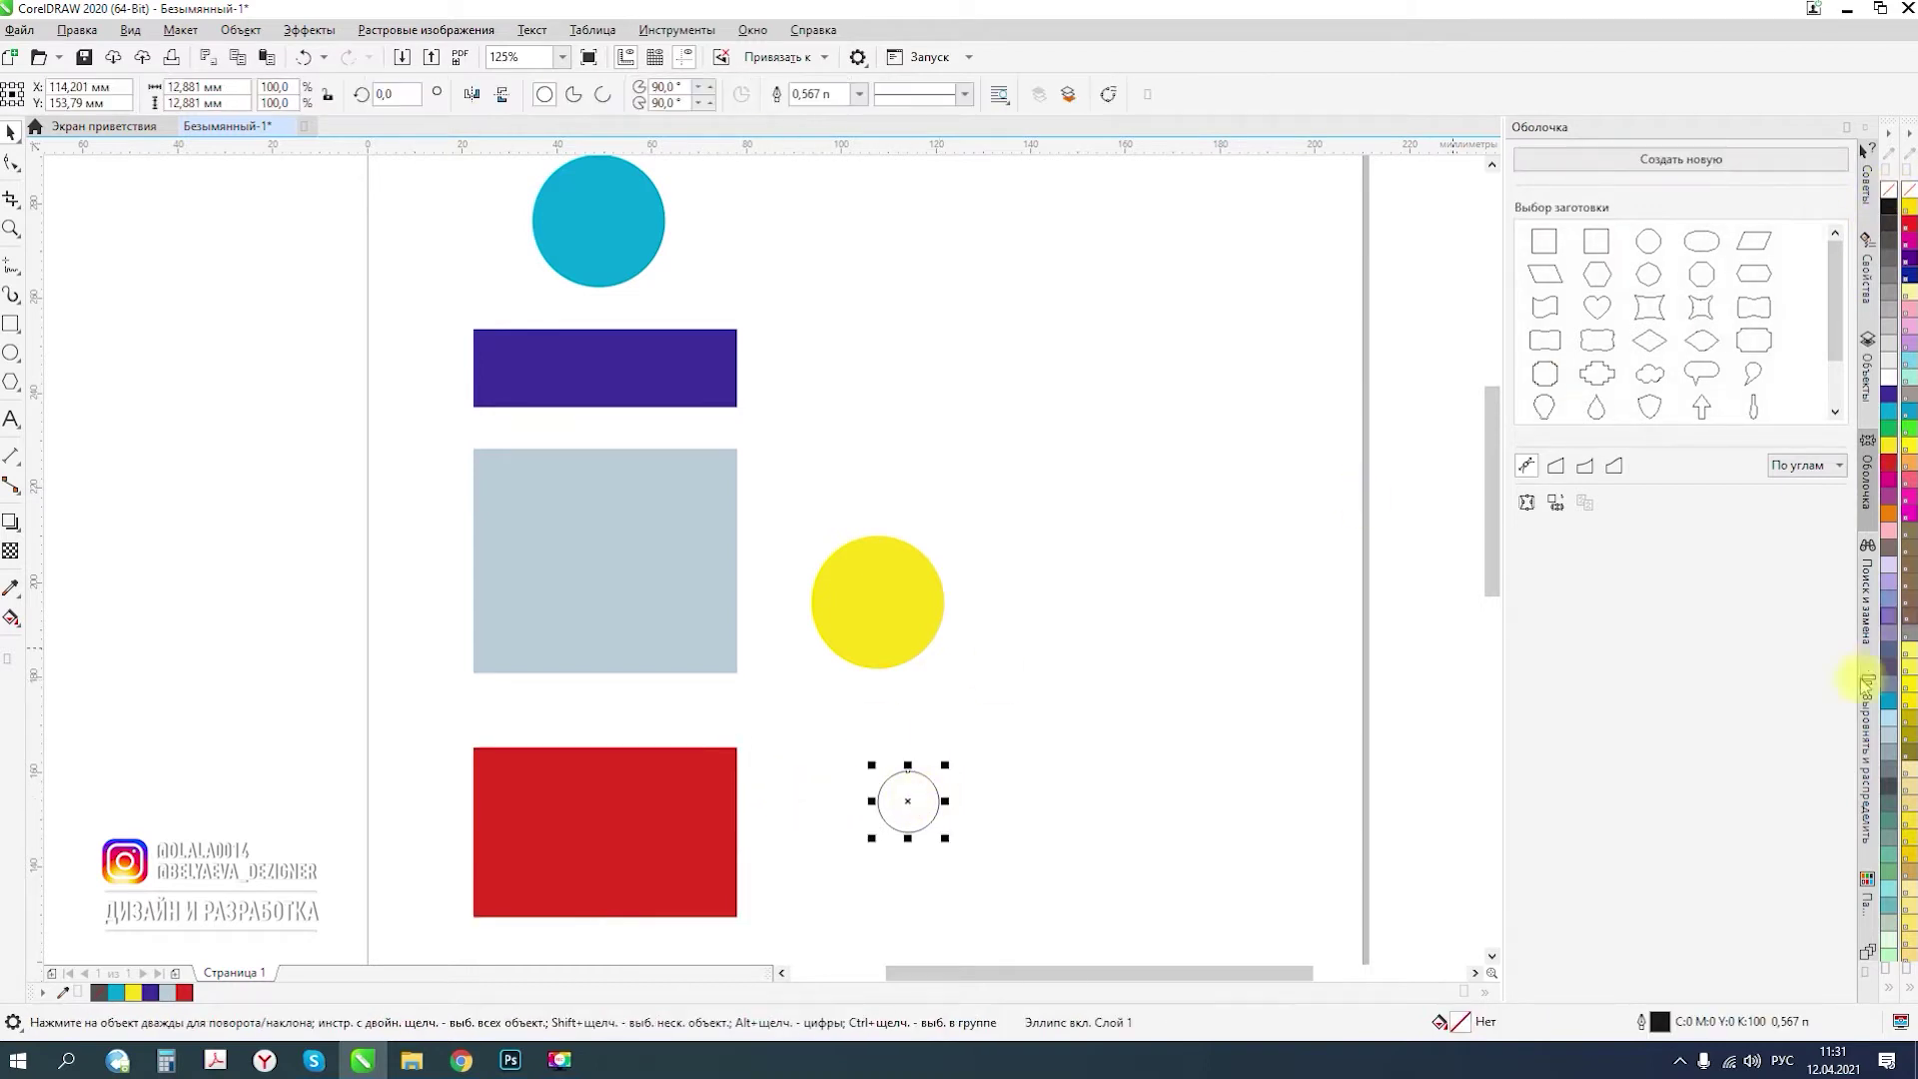
pyautogui.click(1886, 723)
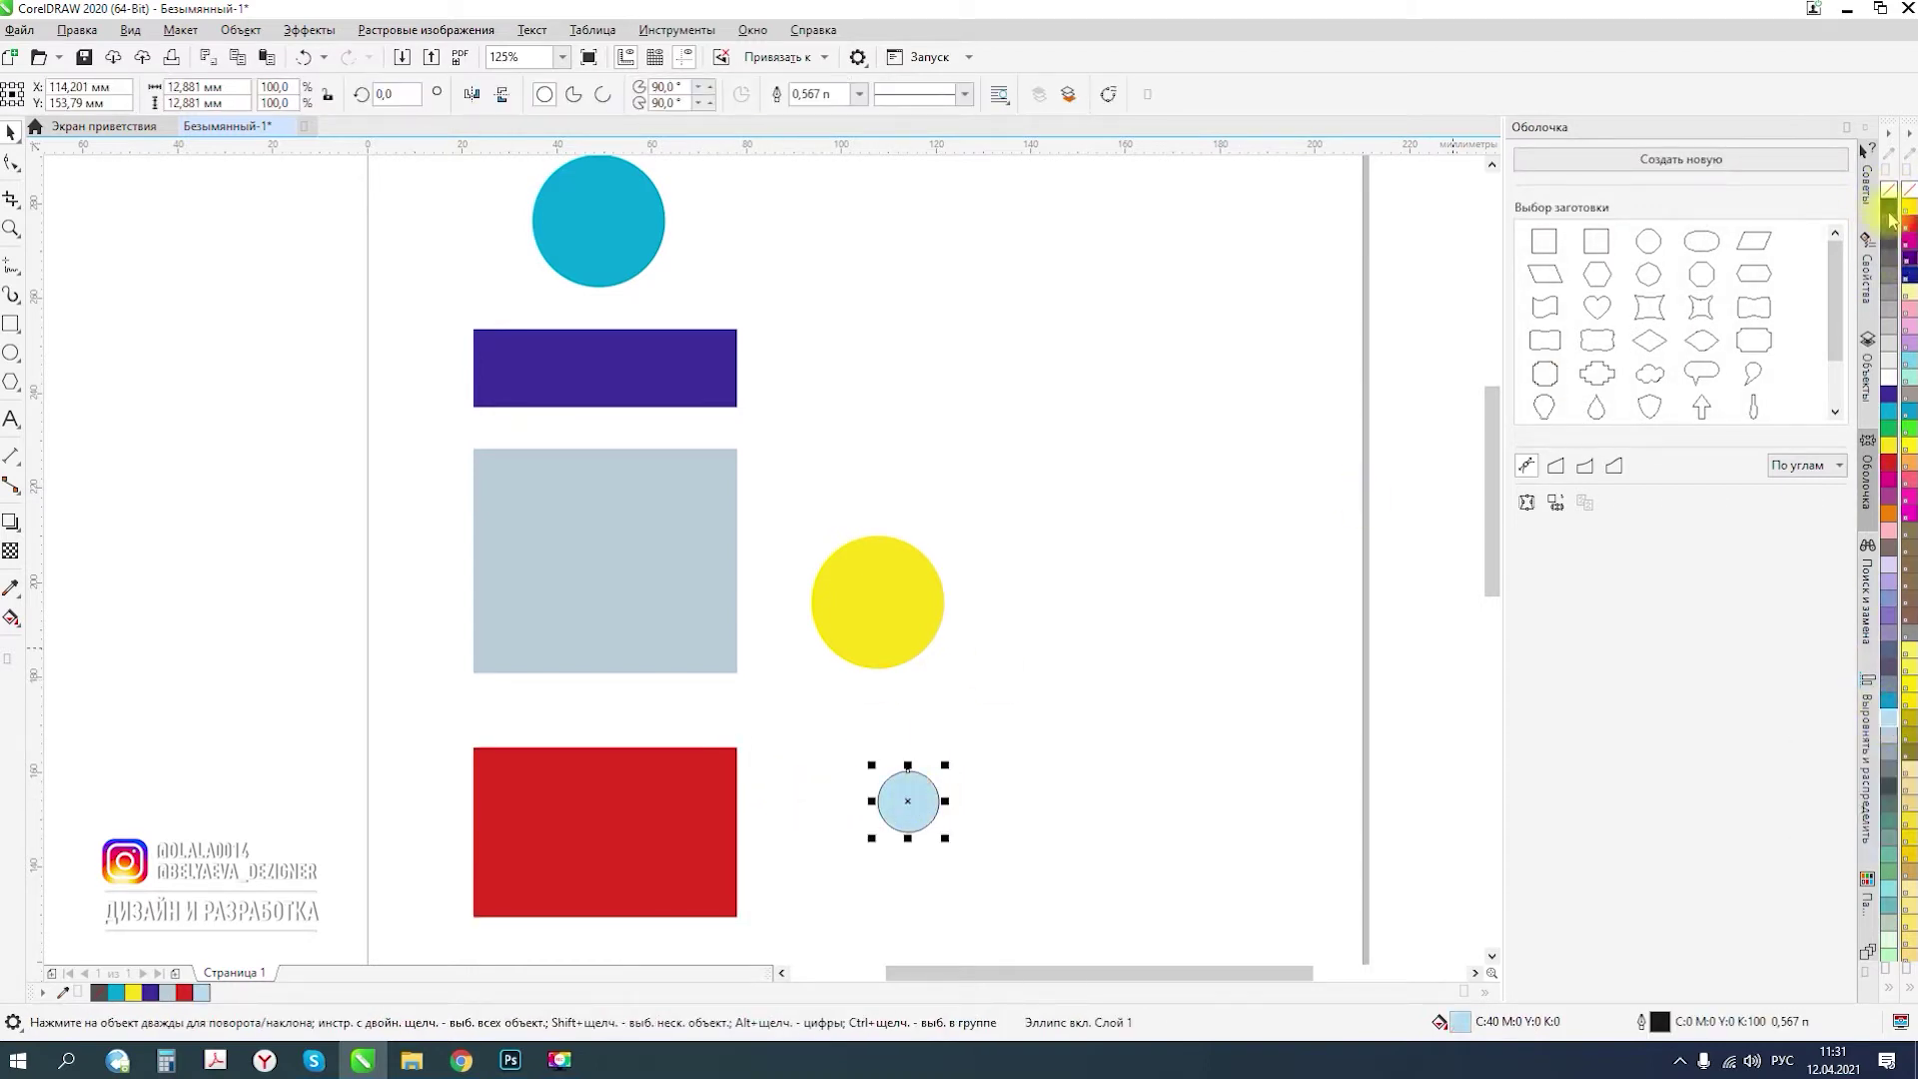
pyautogui.click(1011, 547)
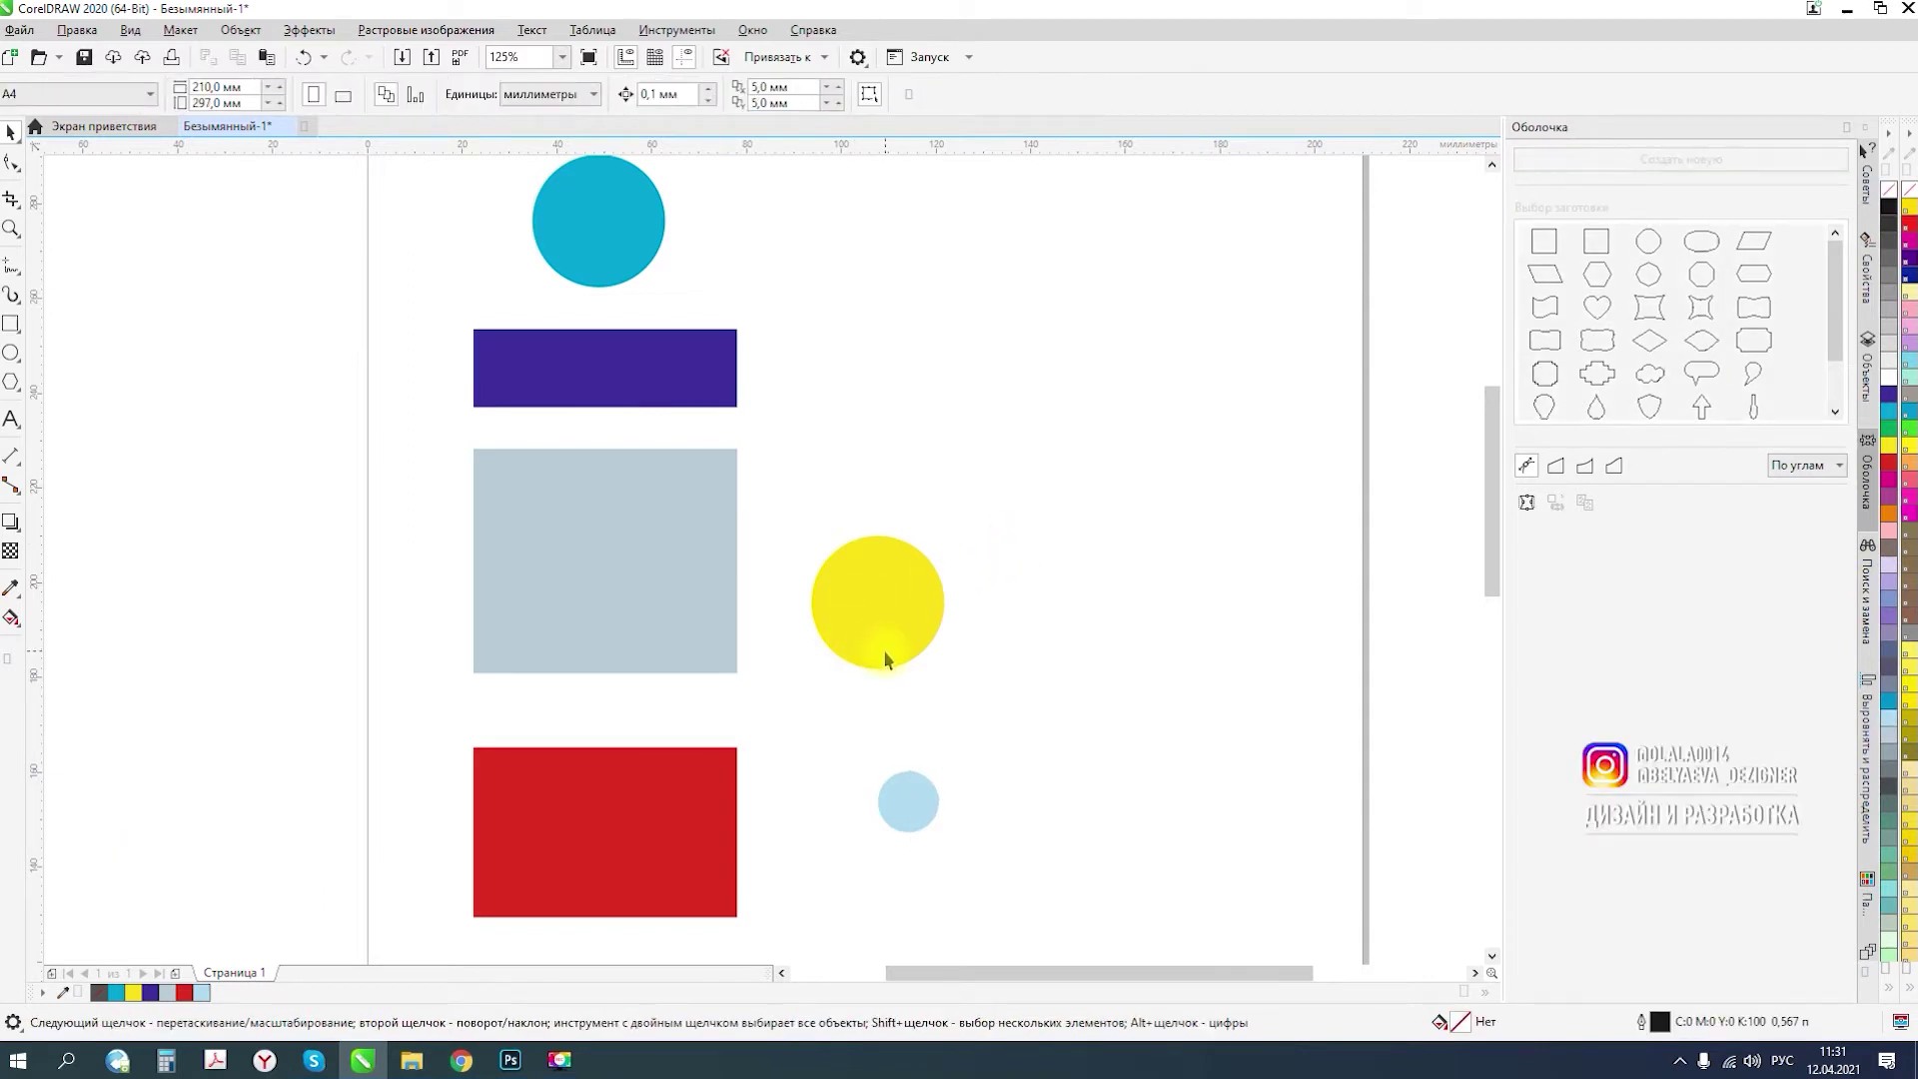
# - Look through the available snapping targets without changing any
pyautogui.click(825, 58)
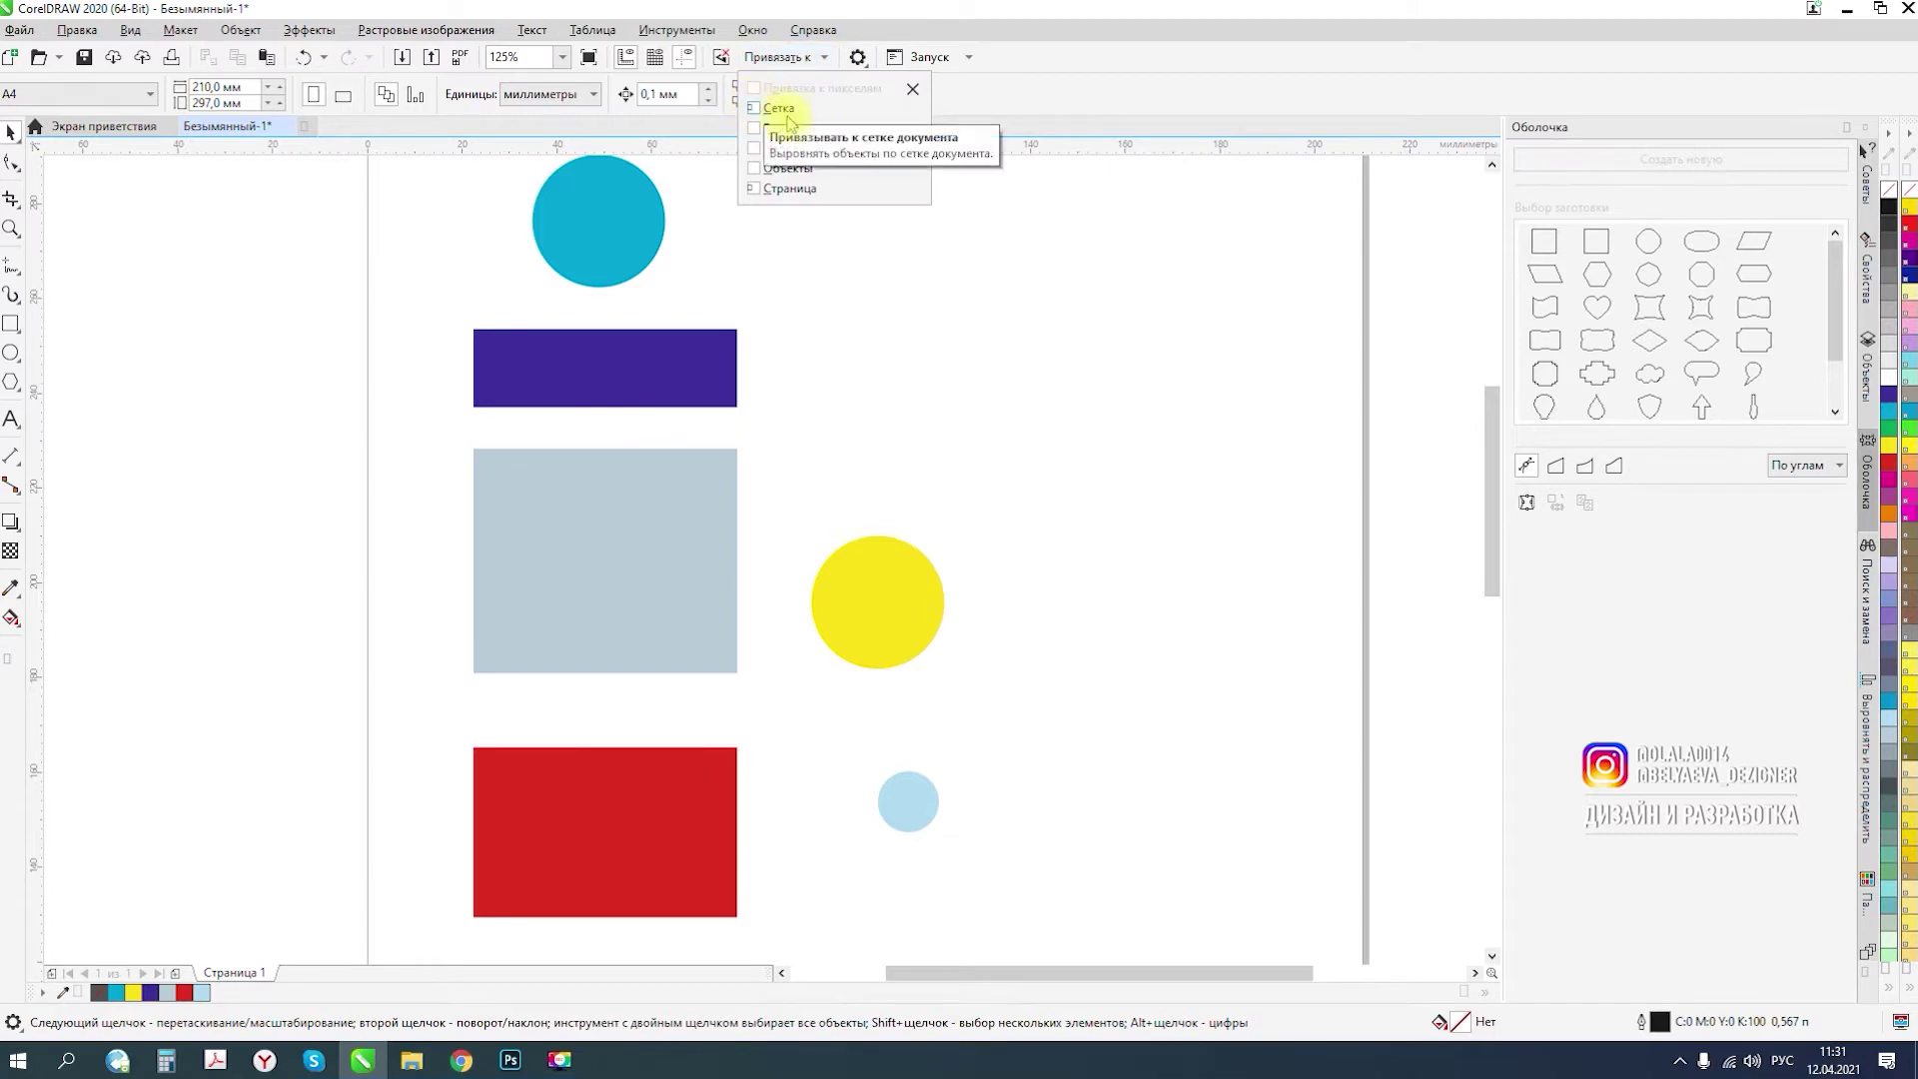
pyautogui.click(1074, 263)
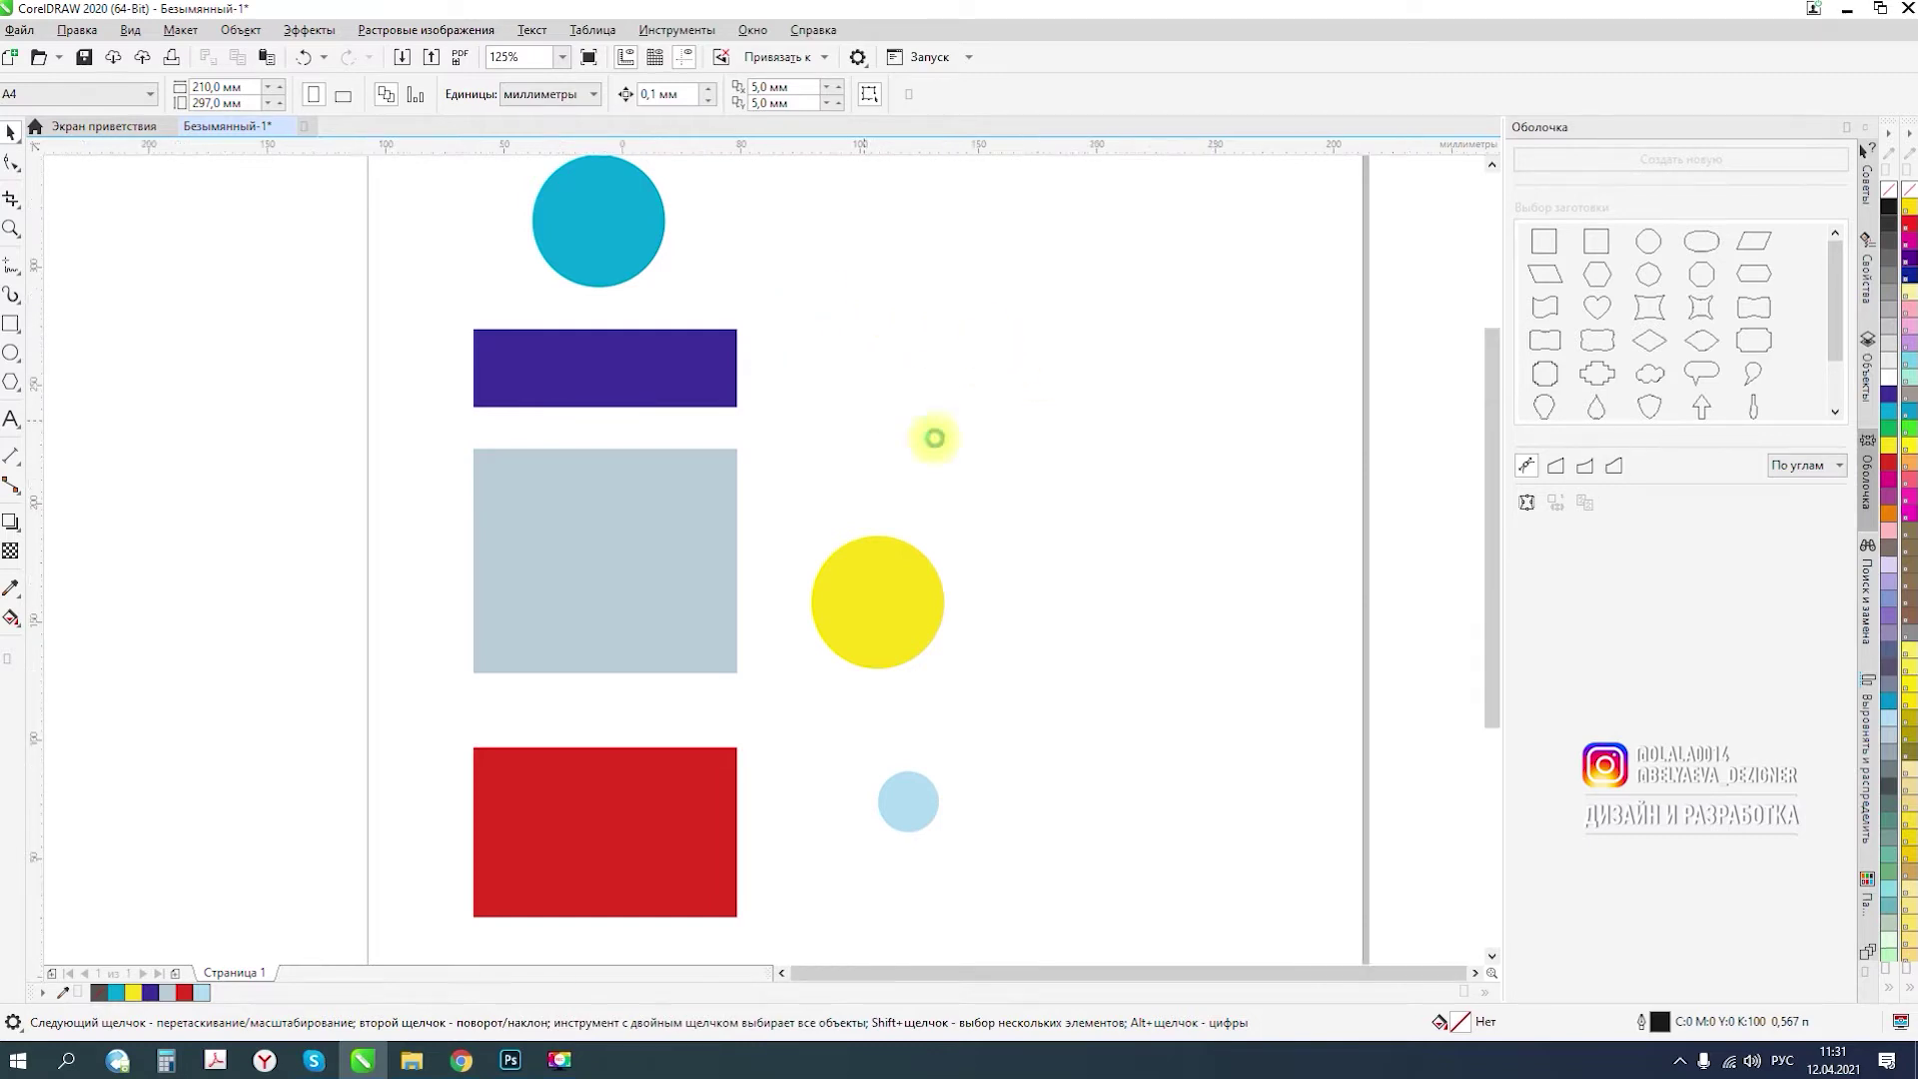
pyautogui.scroll(-5, 929, 434)
pyautogui.scroll(2, 964, 440)
pyautogui.scroll(2, 964, 440)
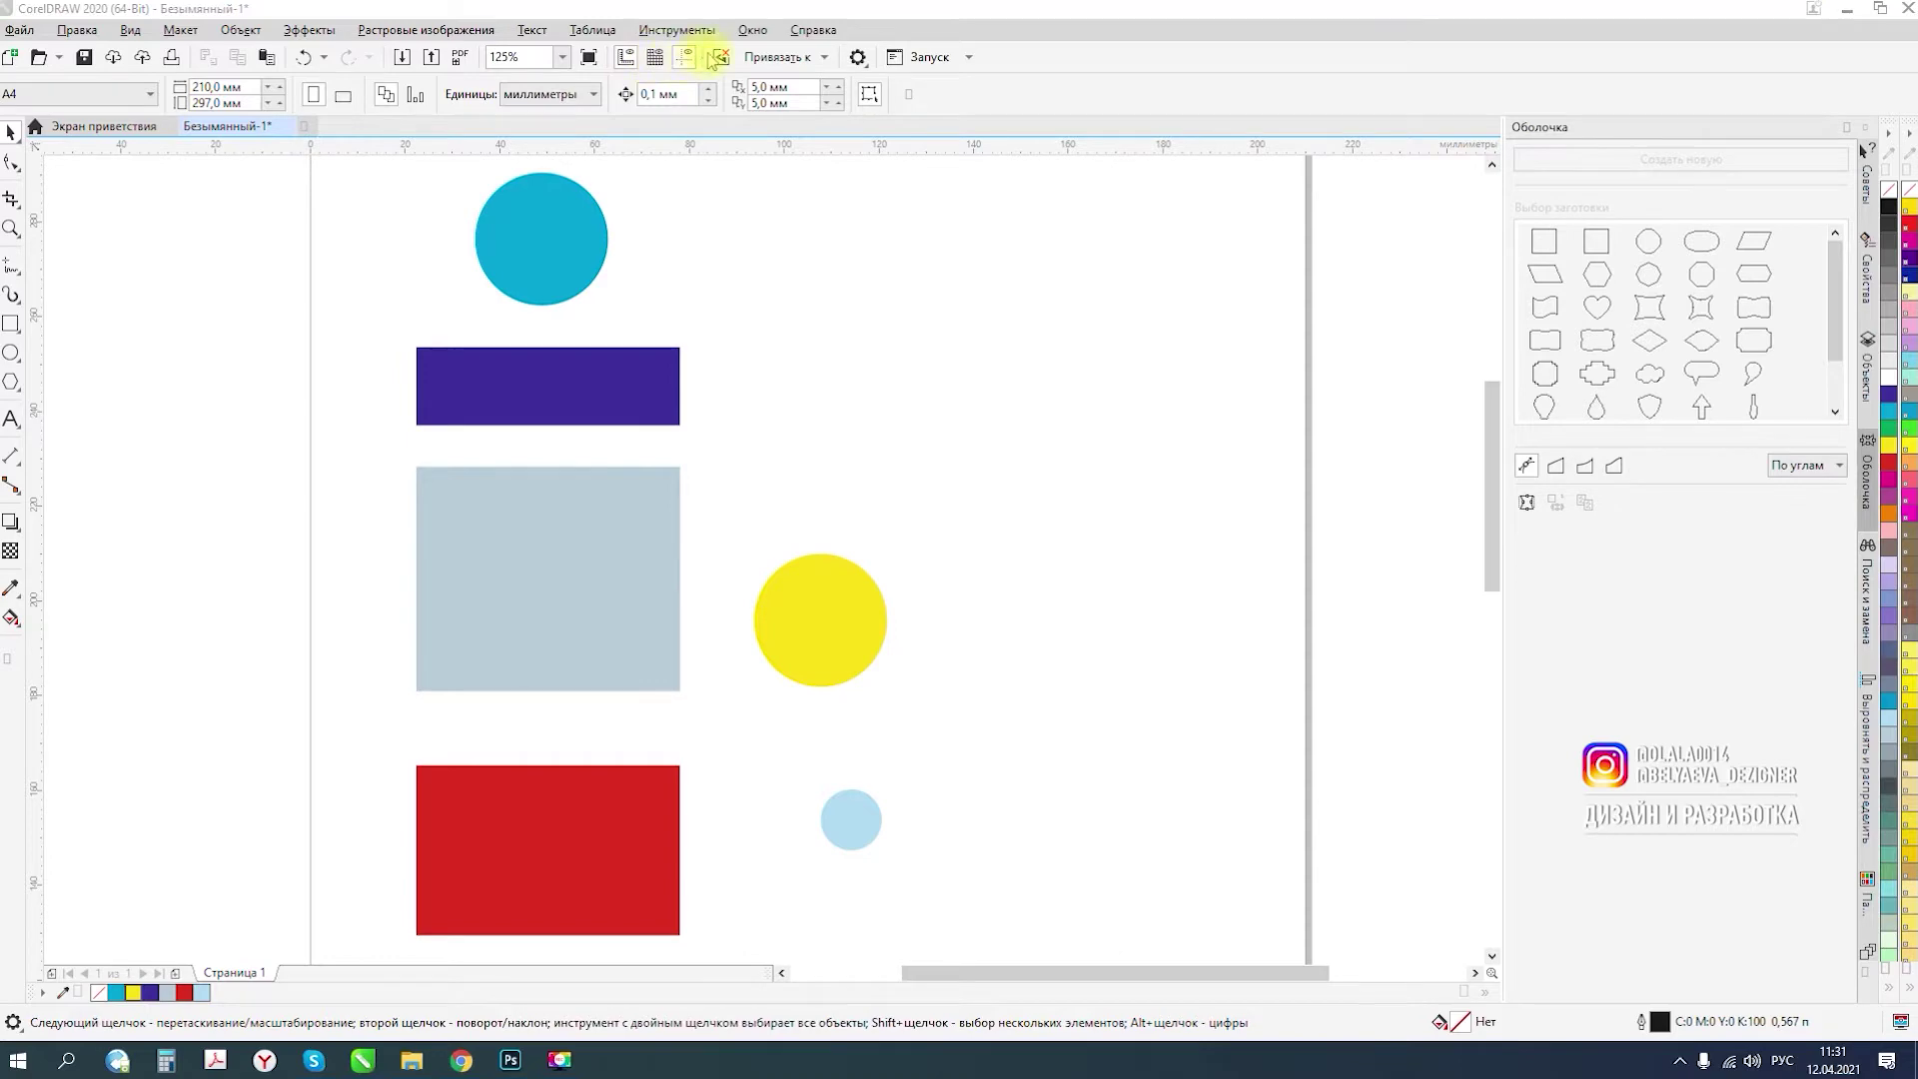
# - Show the document grid and examine how its lines adapt at different zoom levels
pyautogui.click(656, 58)
pyautogui.scroll(-2, 939, 436)
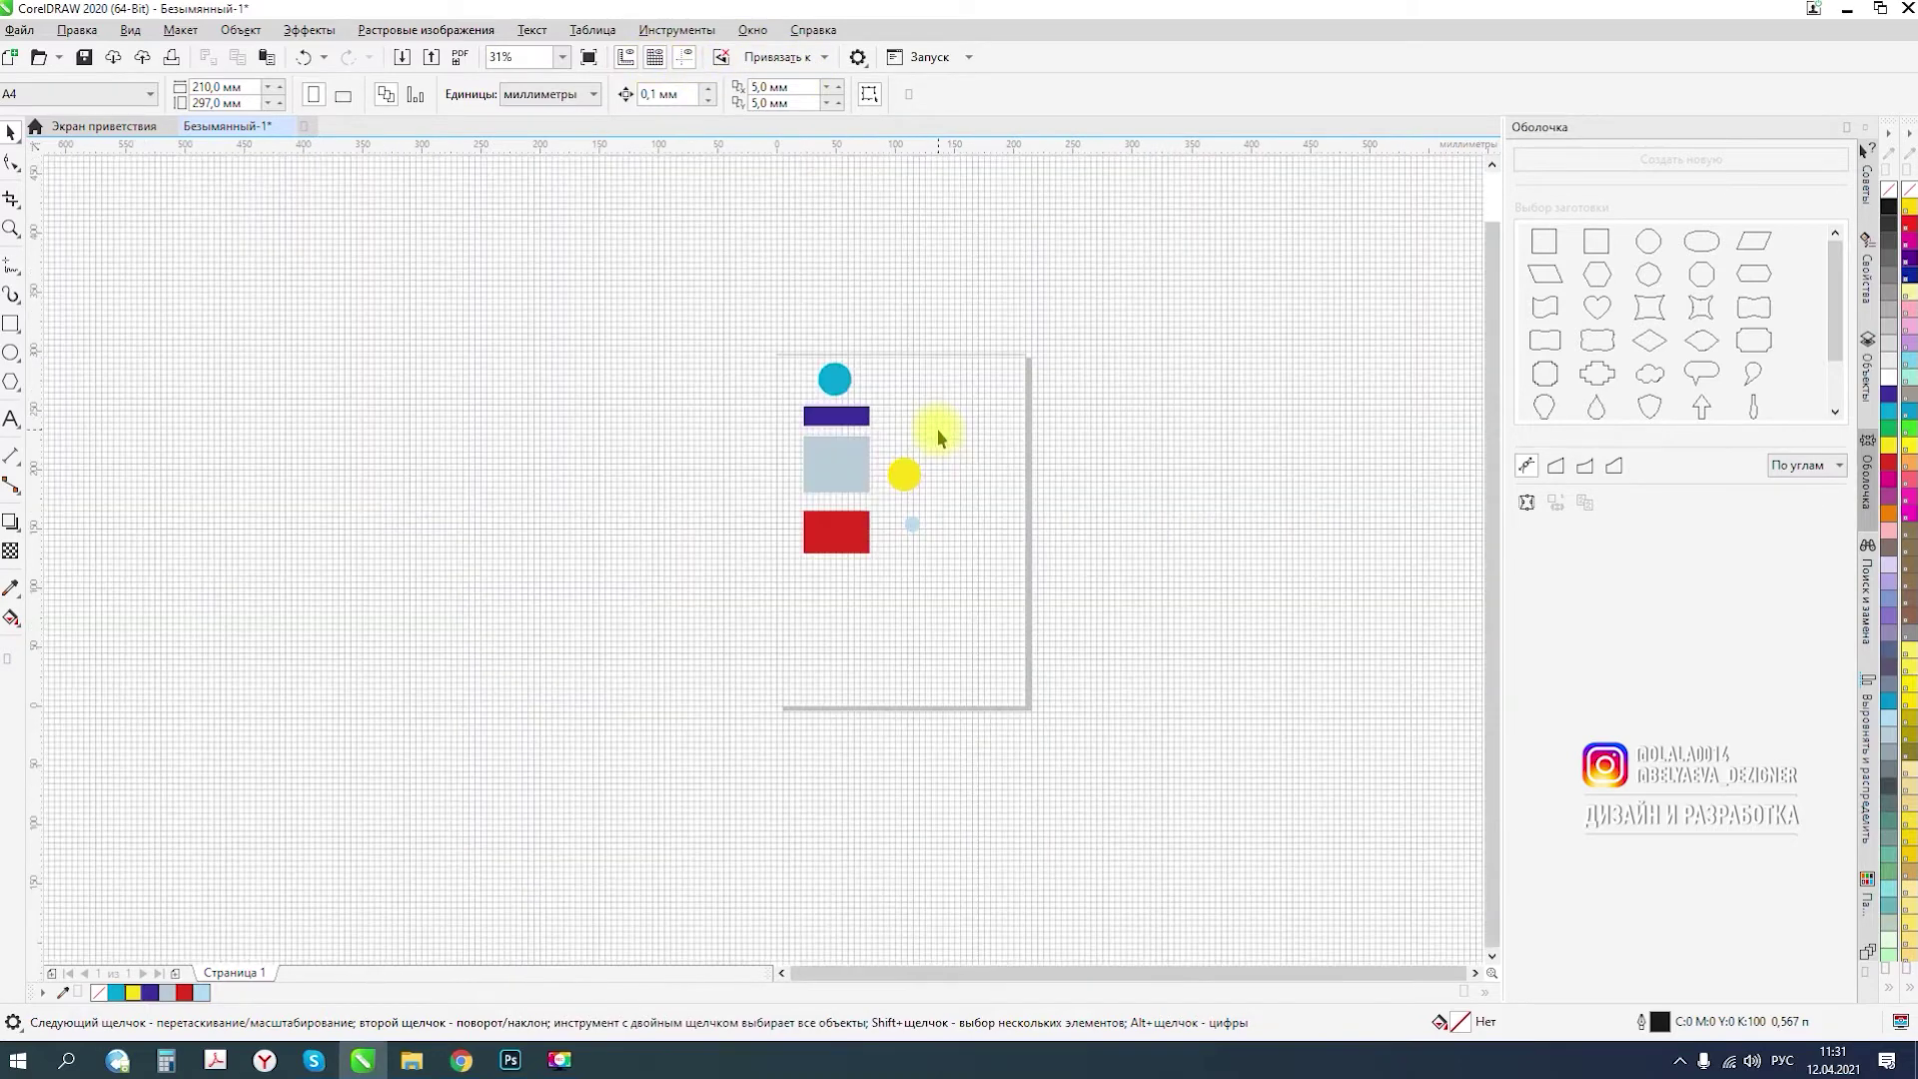
pyautogui.scroll(-4, 792, 607)
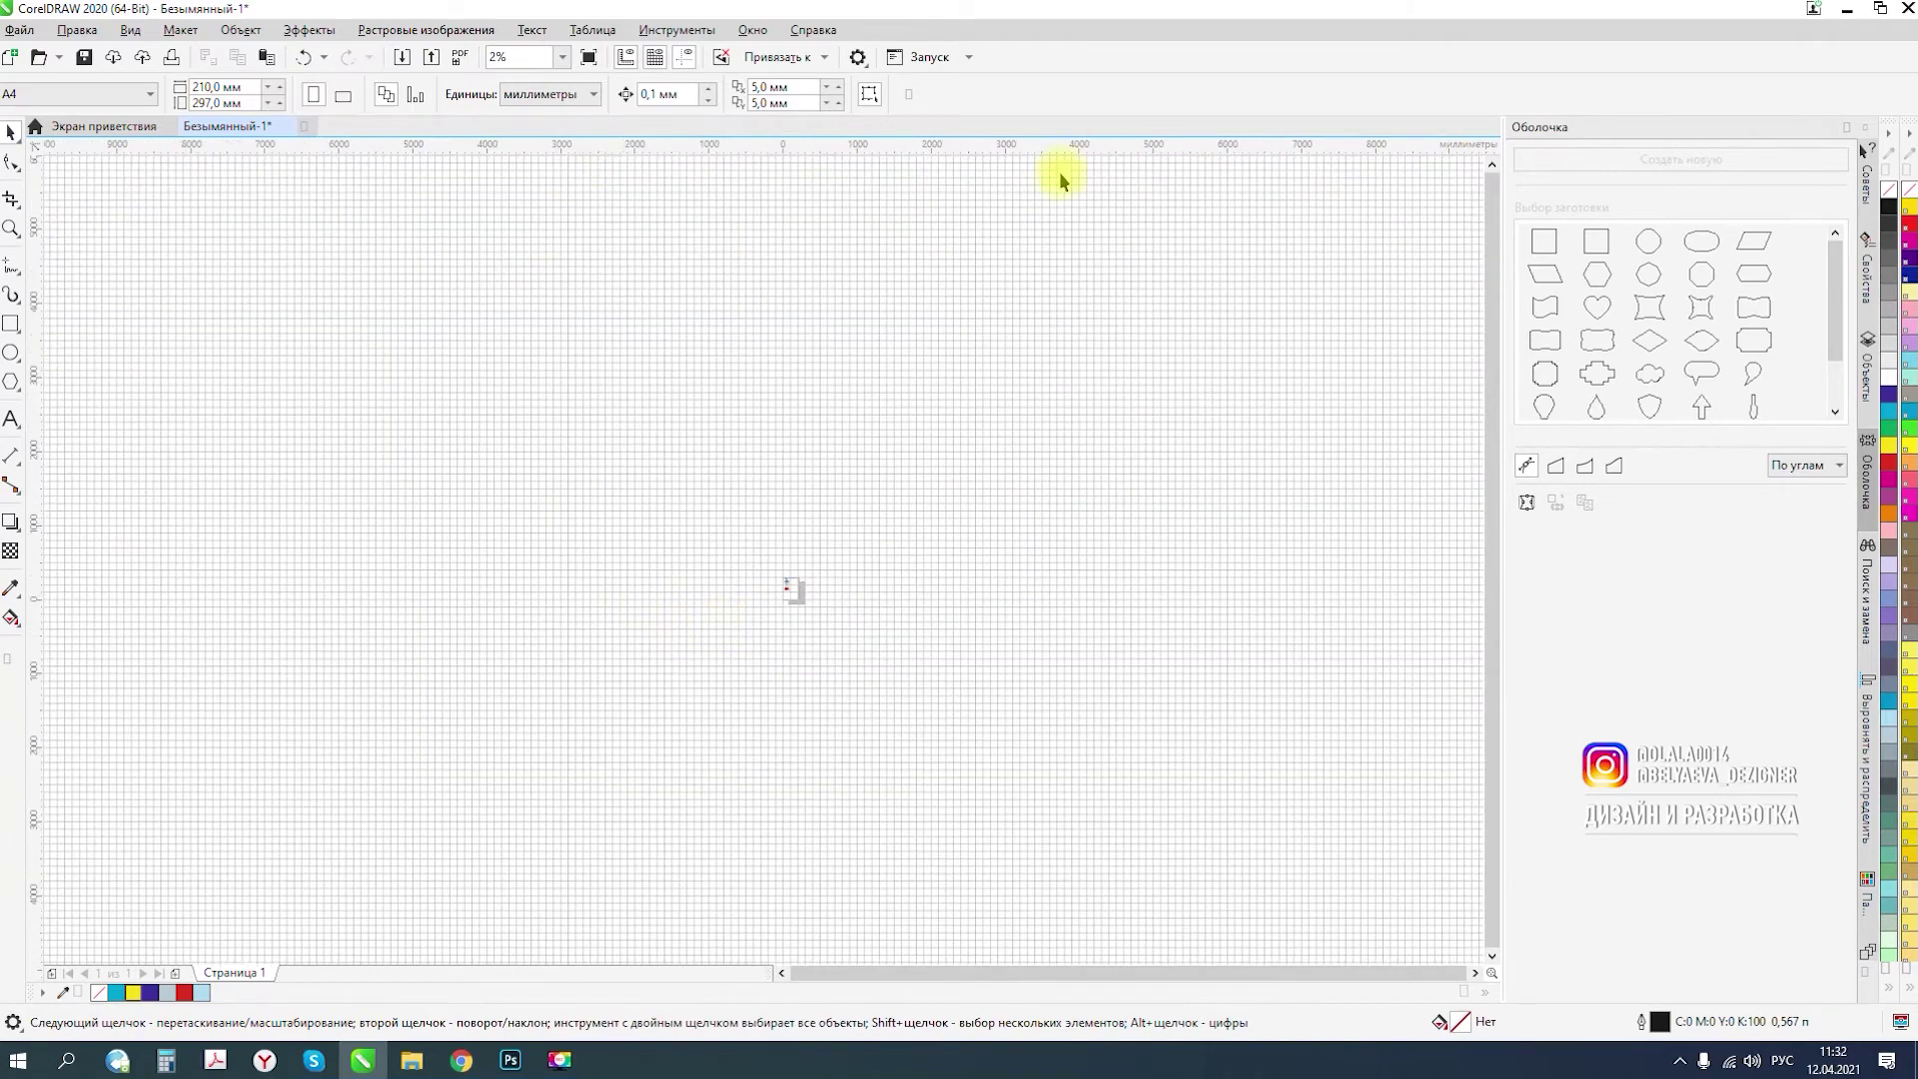
pyautogui.scroll(4, 793, 596)
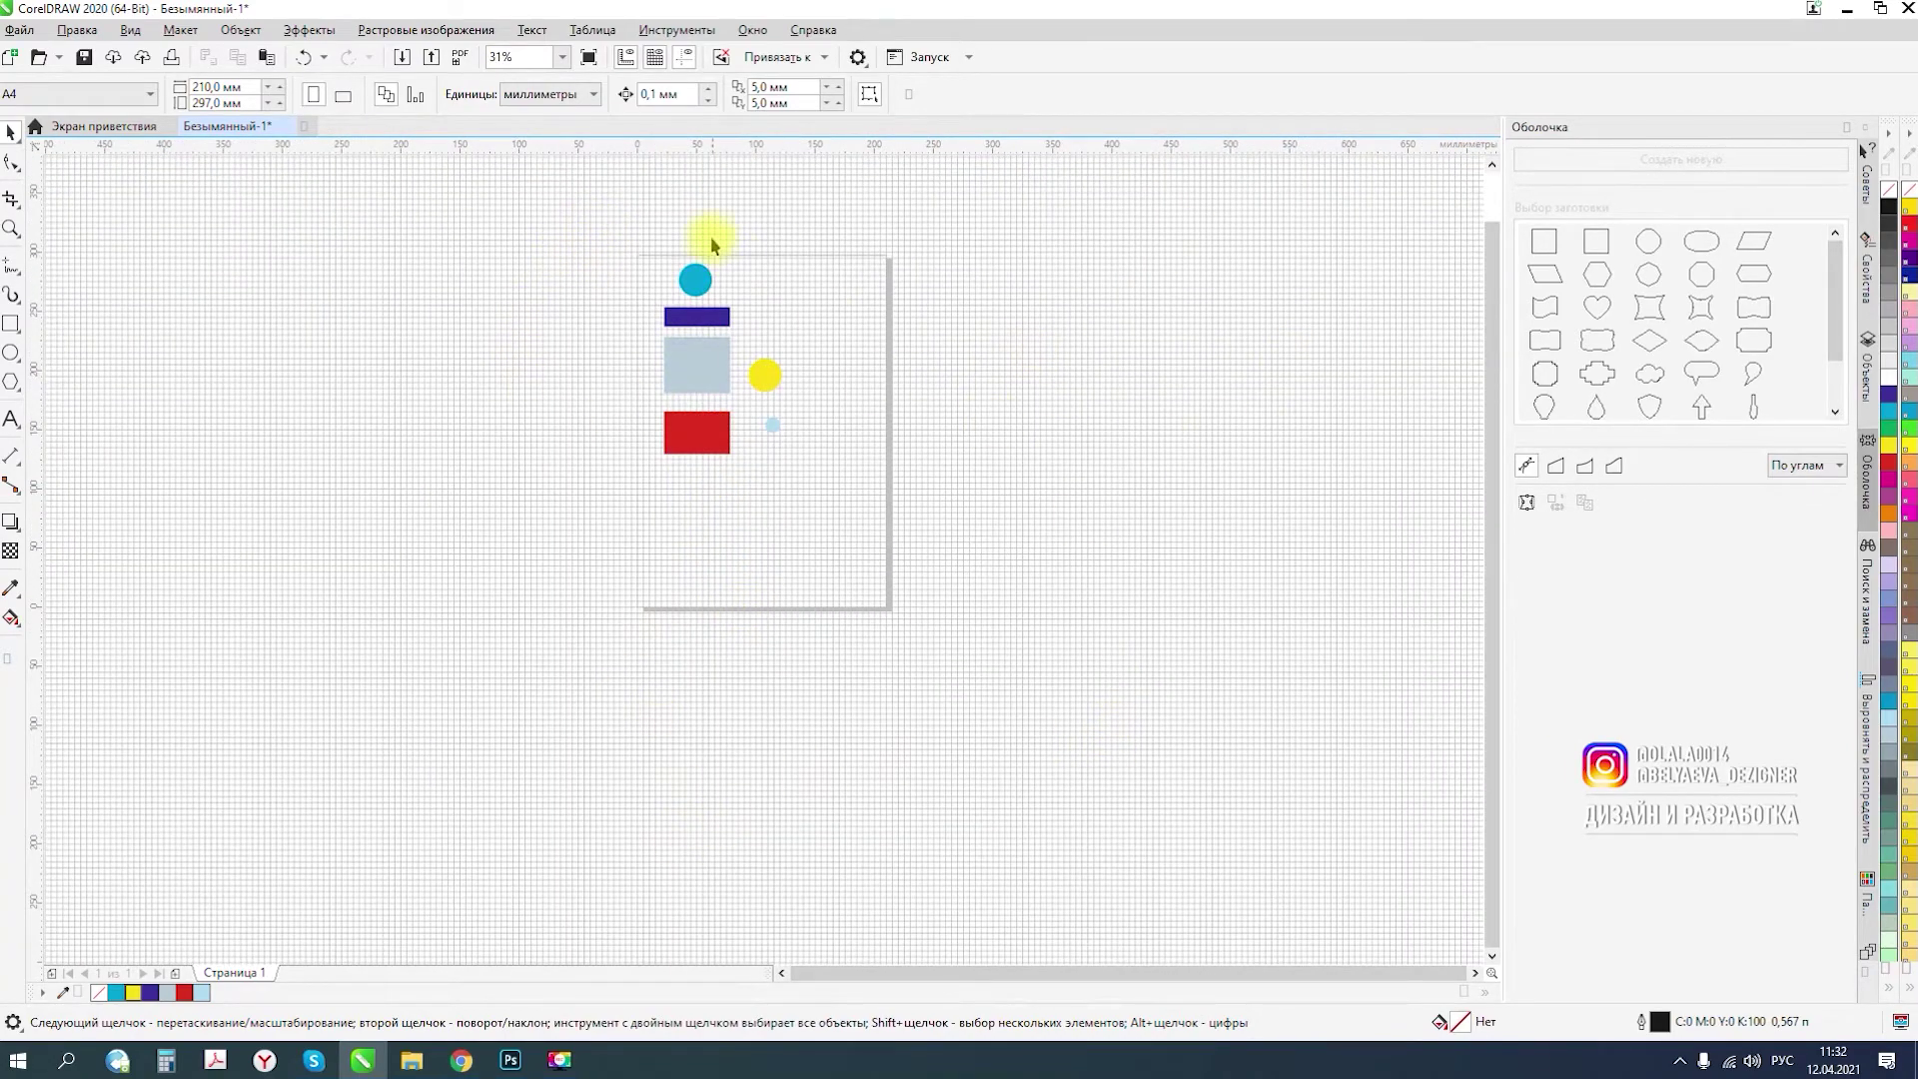
pyautogui.scroll(3, 712, 244)
pyautogui.scroll(-2, 796, 270)
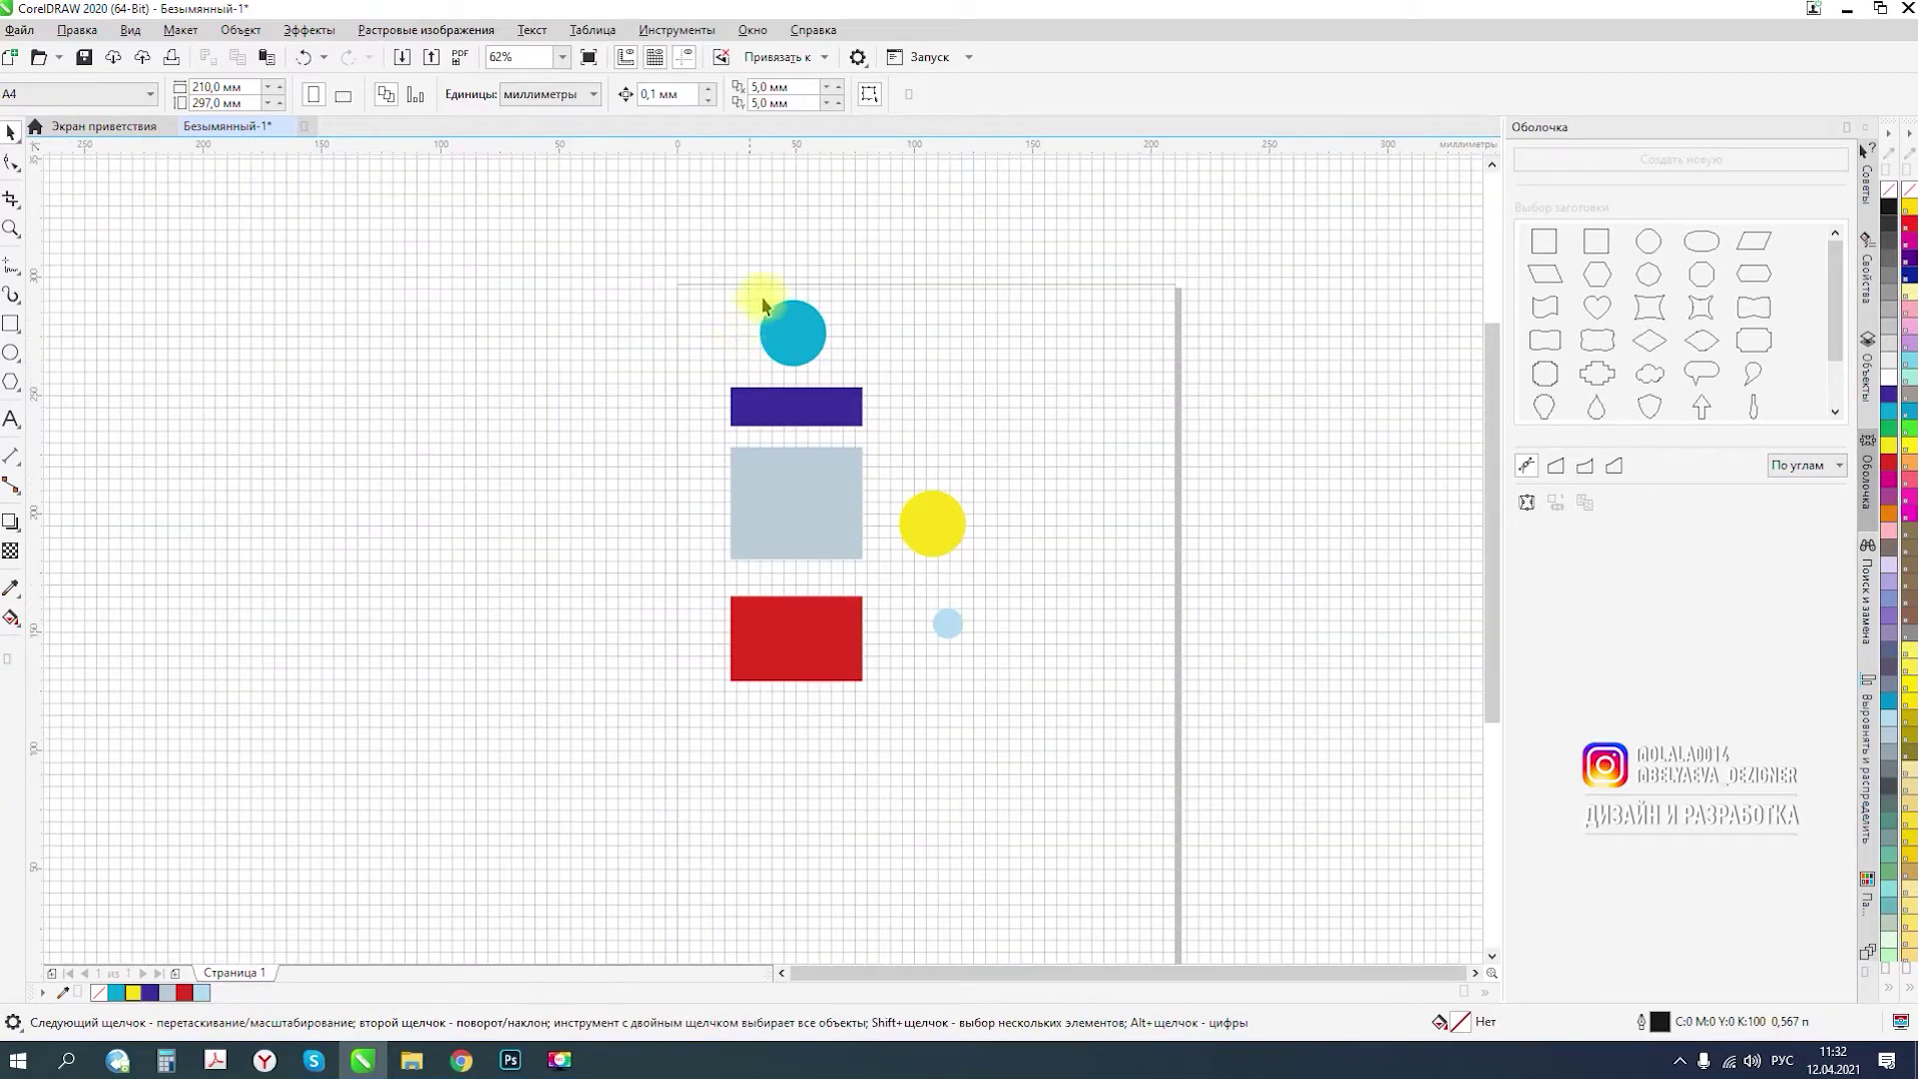
pyautogui.scroll(2, 786, 301)
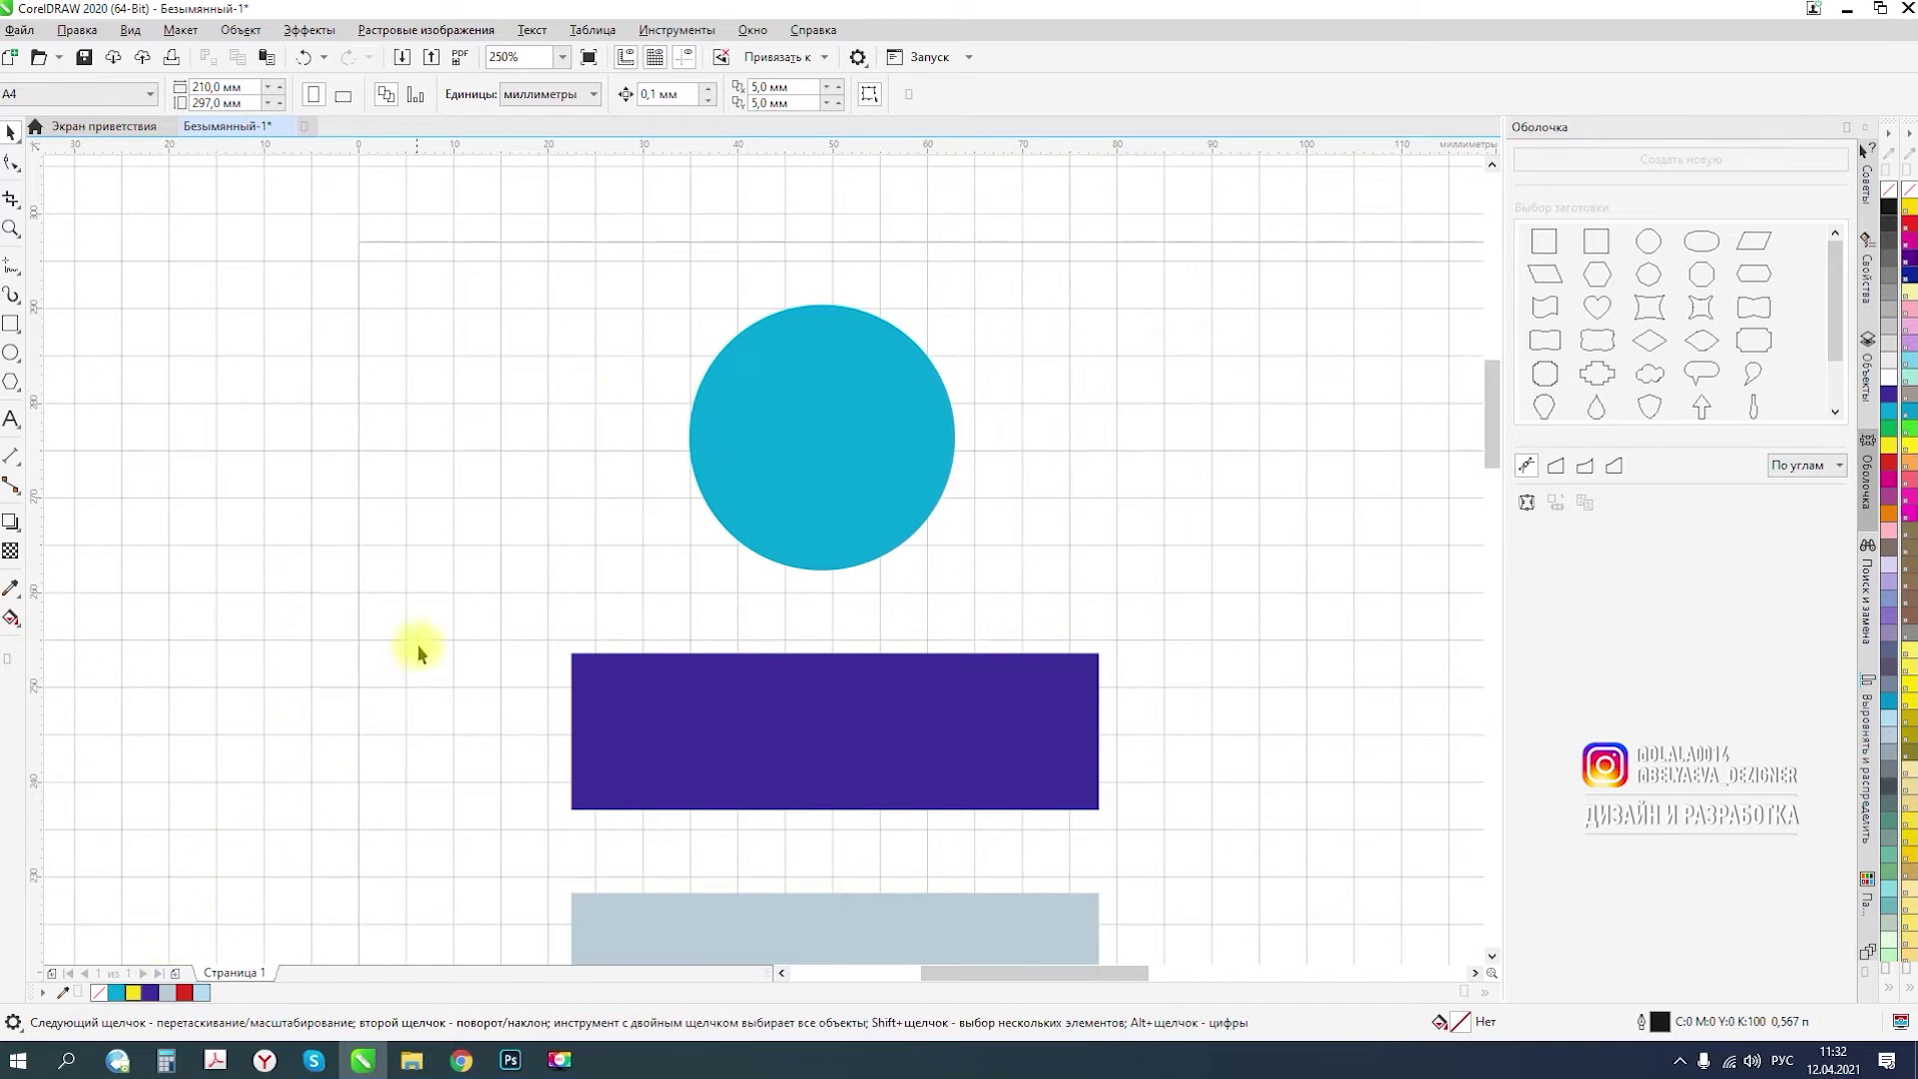
# - Define the document grid by spacing in millimetres (Разъединить миллиметры), 5.0 horizontally and vertically
pyautogui.click(180, 31)
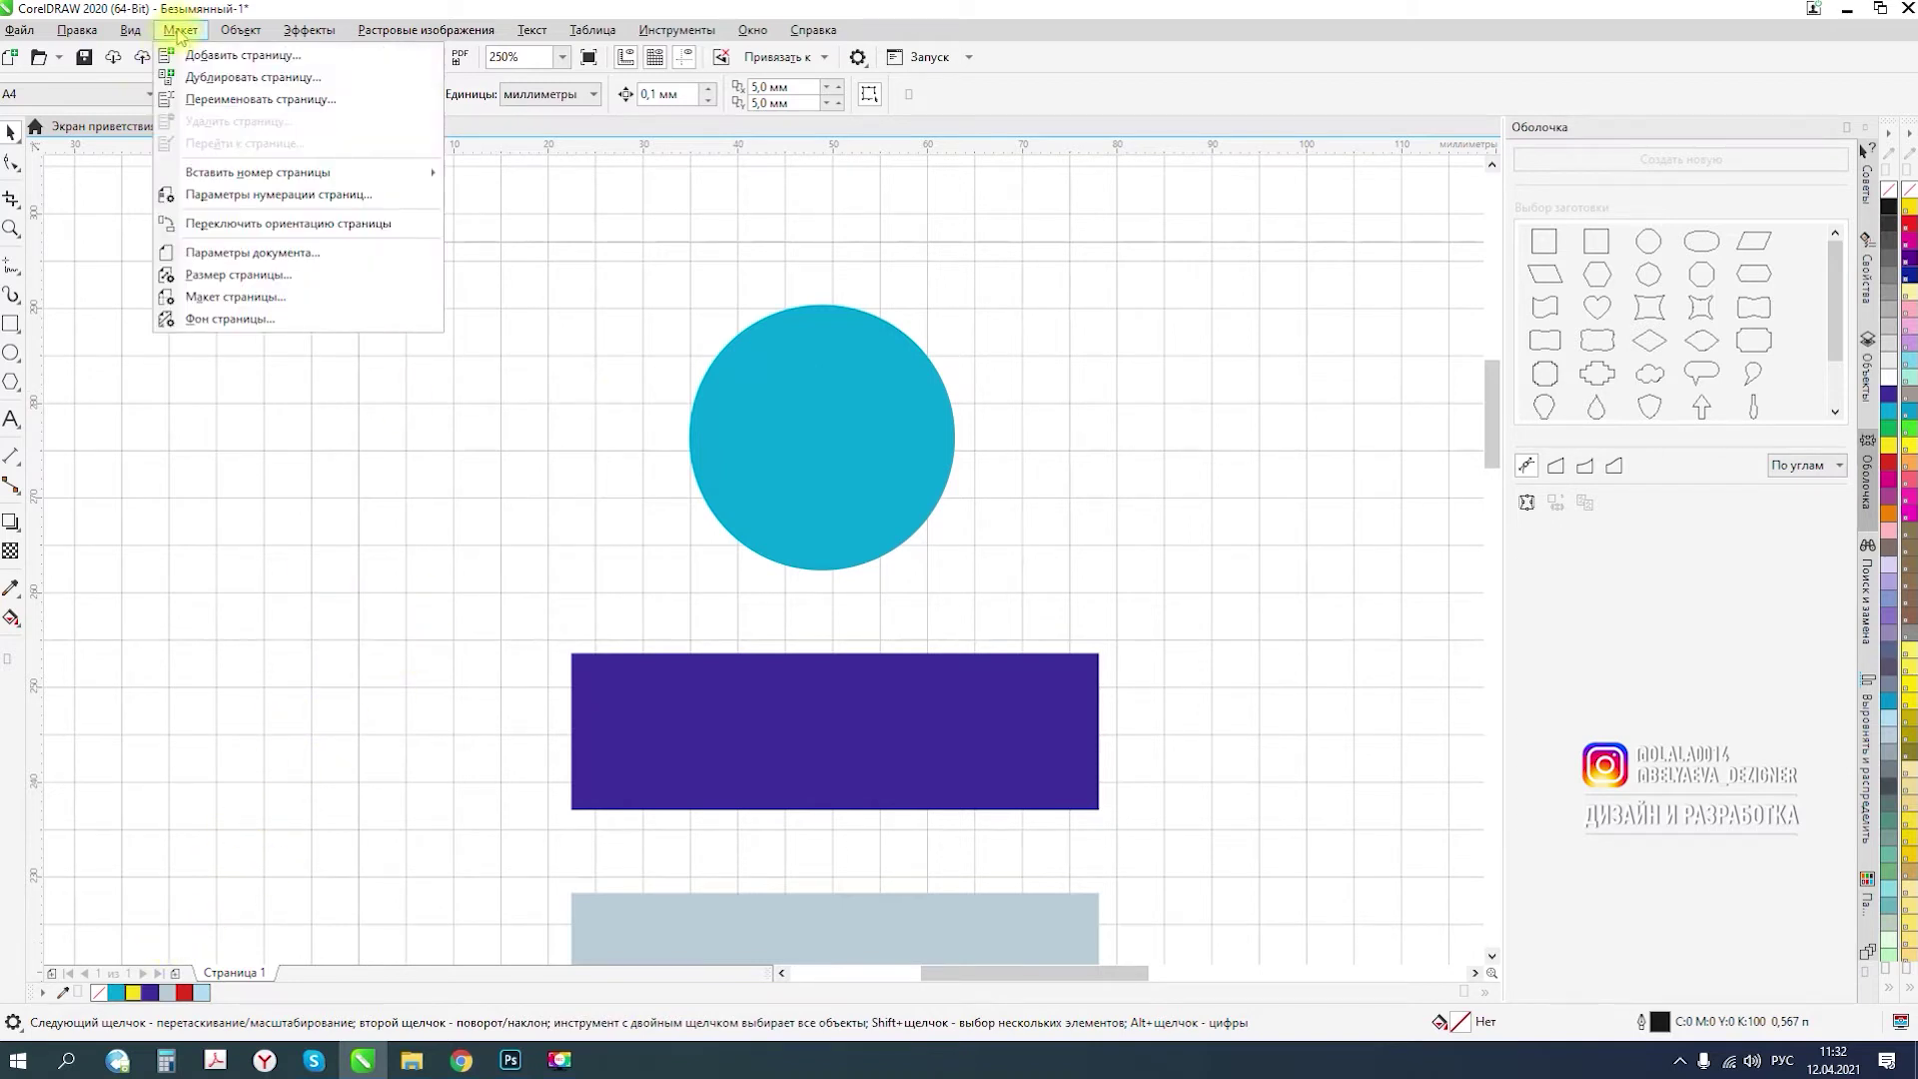
pyautogui.click(239, 251)
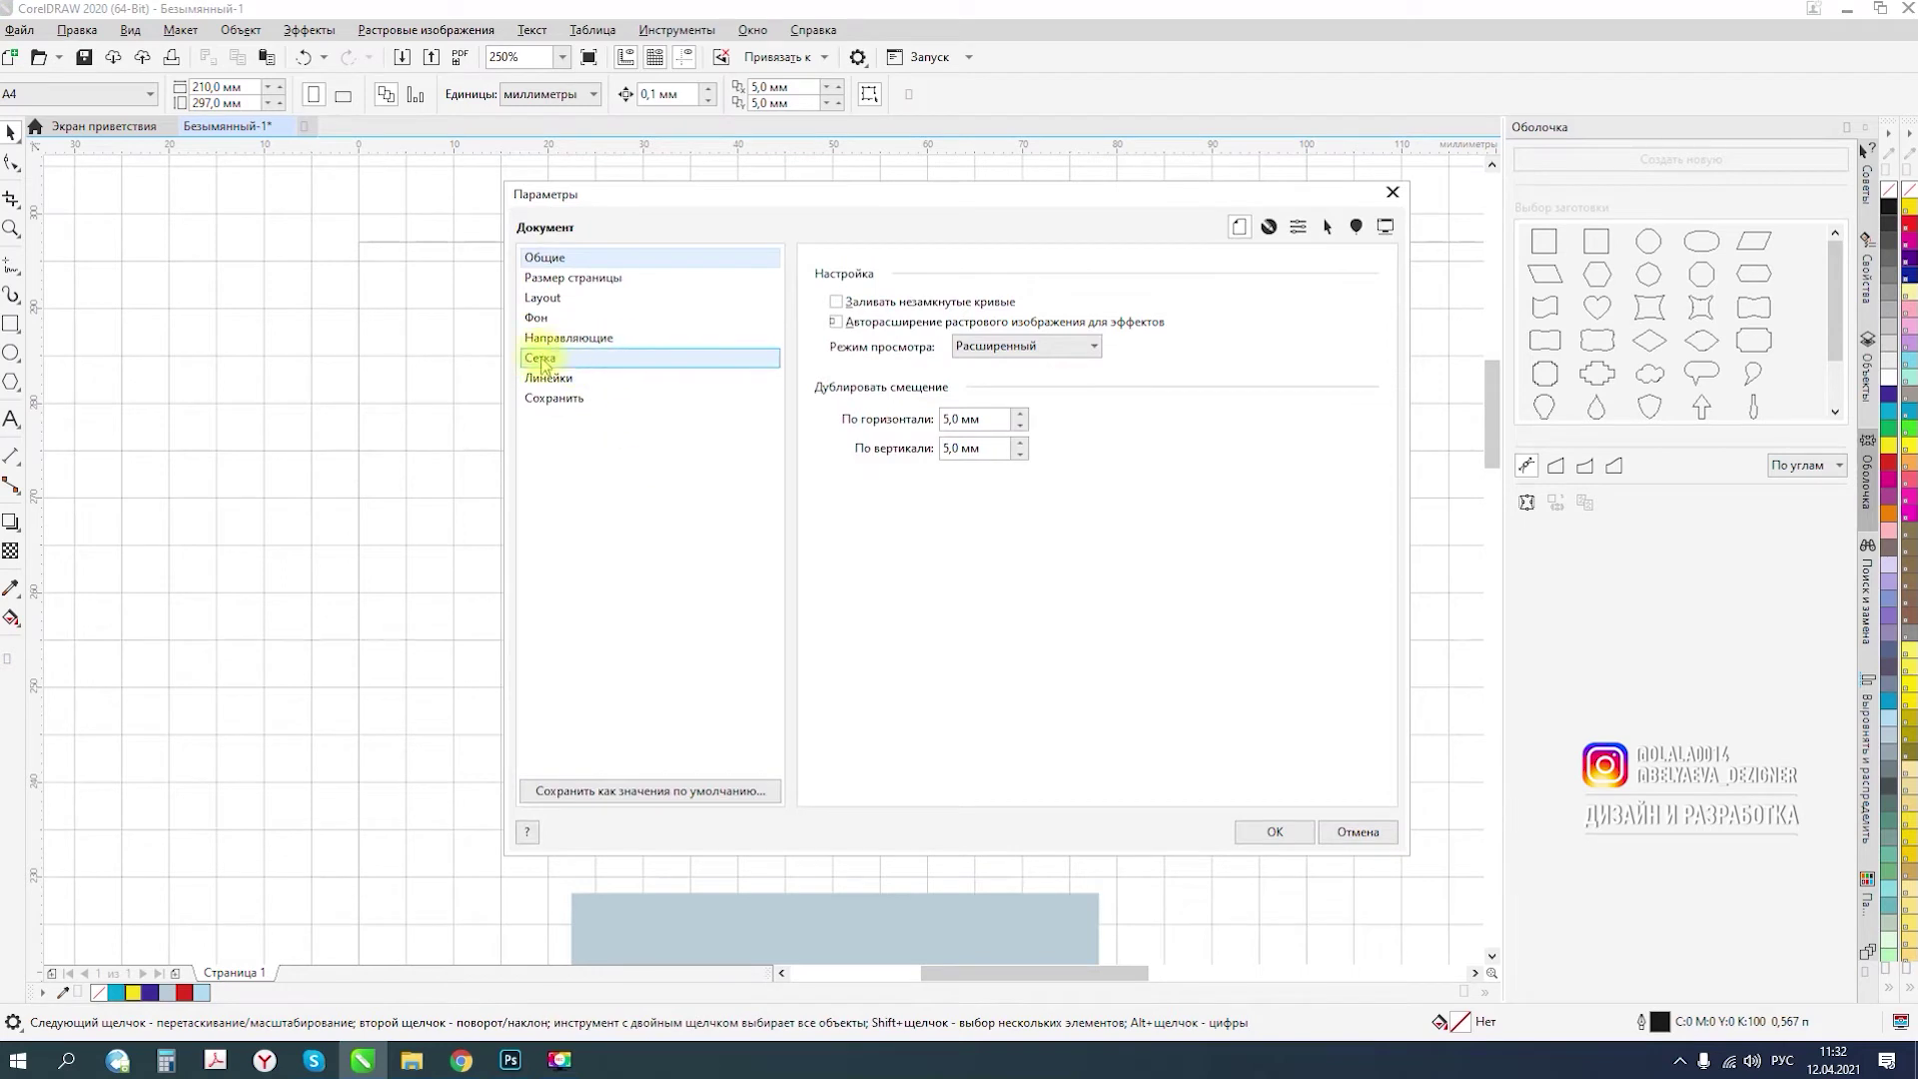
pyautogui.click(544, 362)
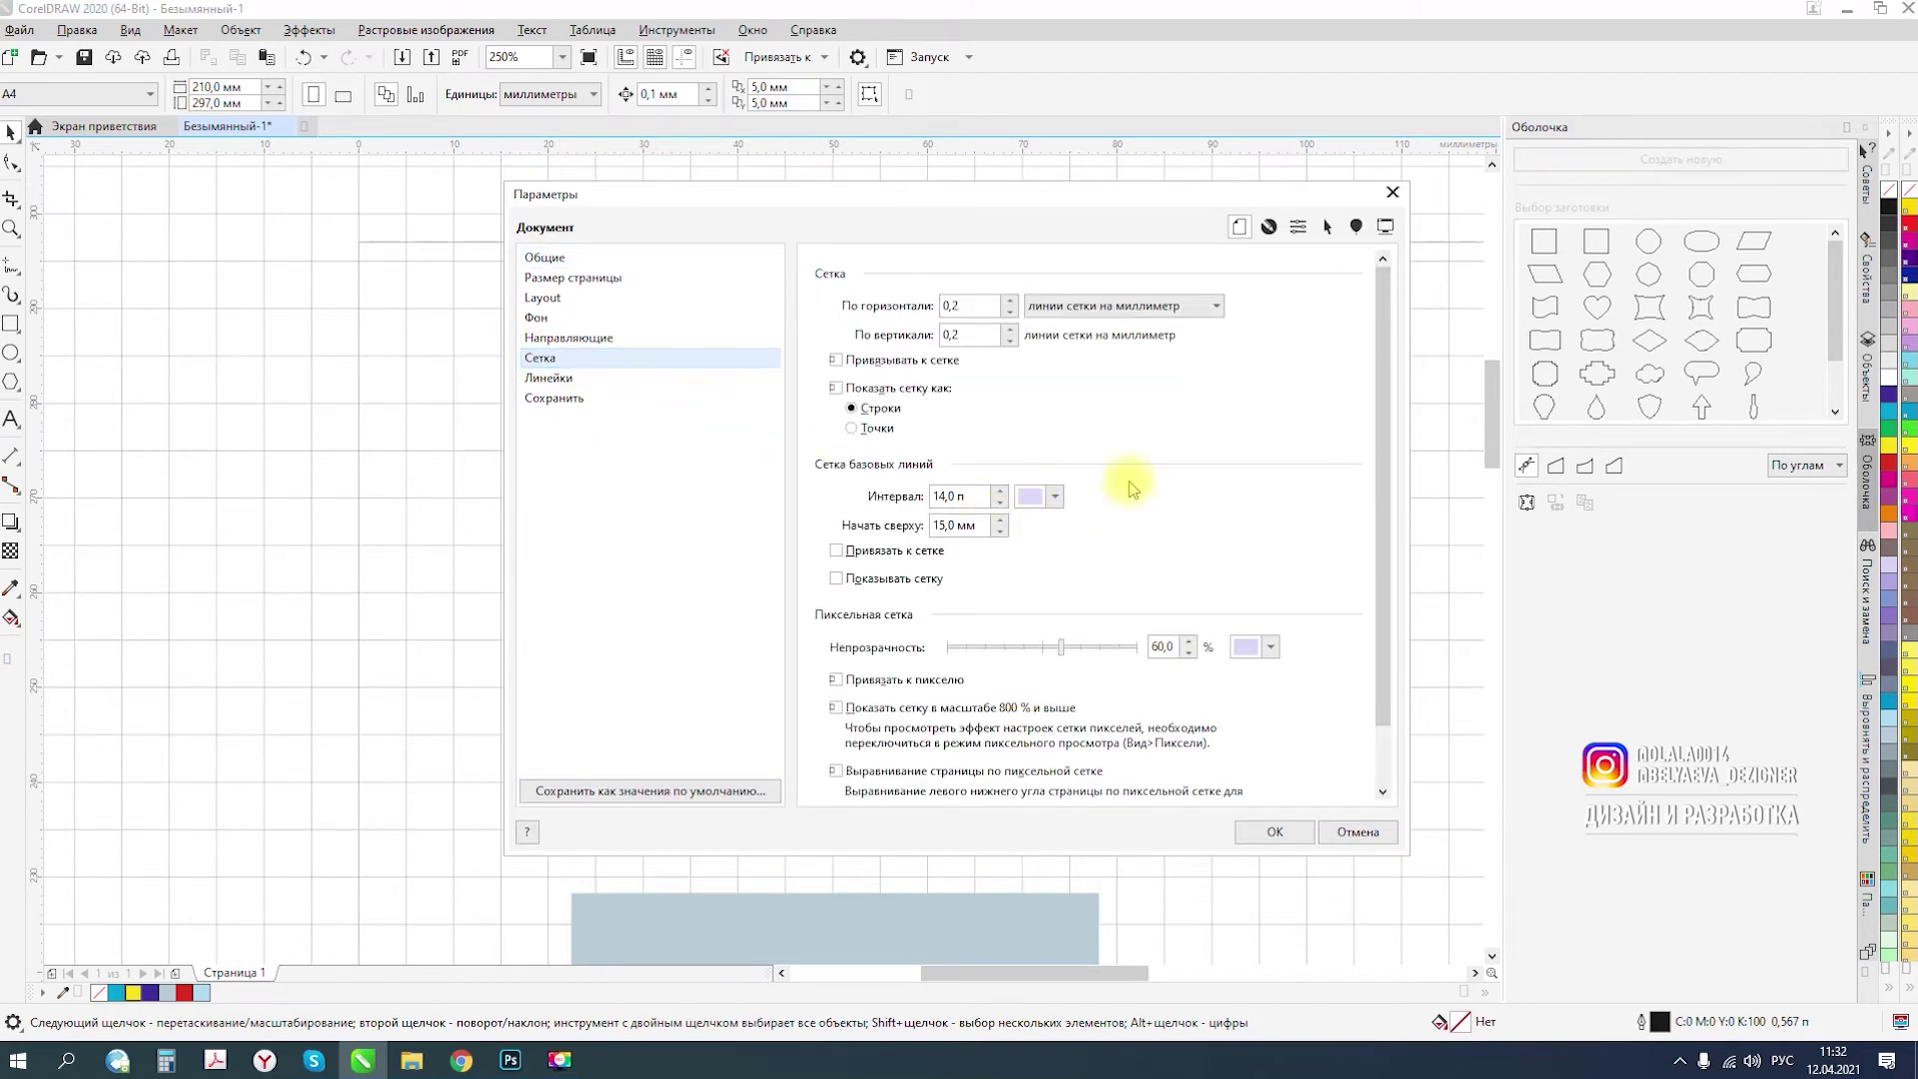
pyautogui.click(1102, 309)
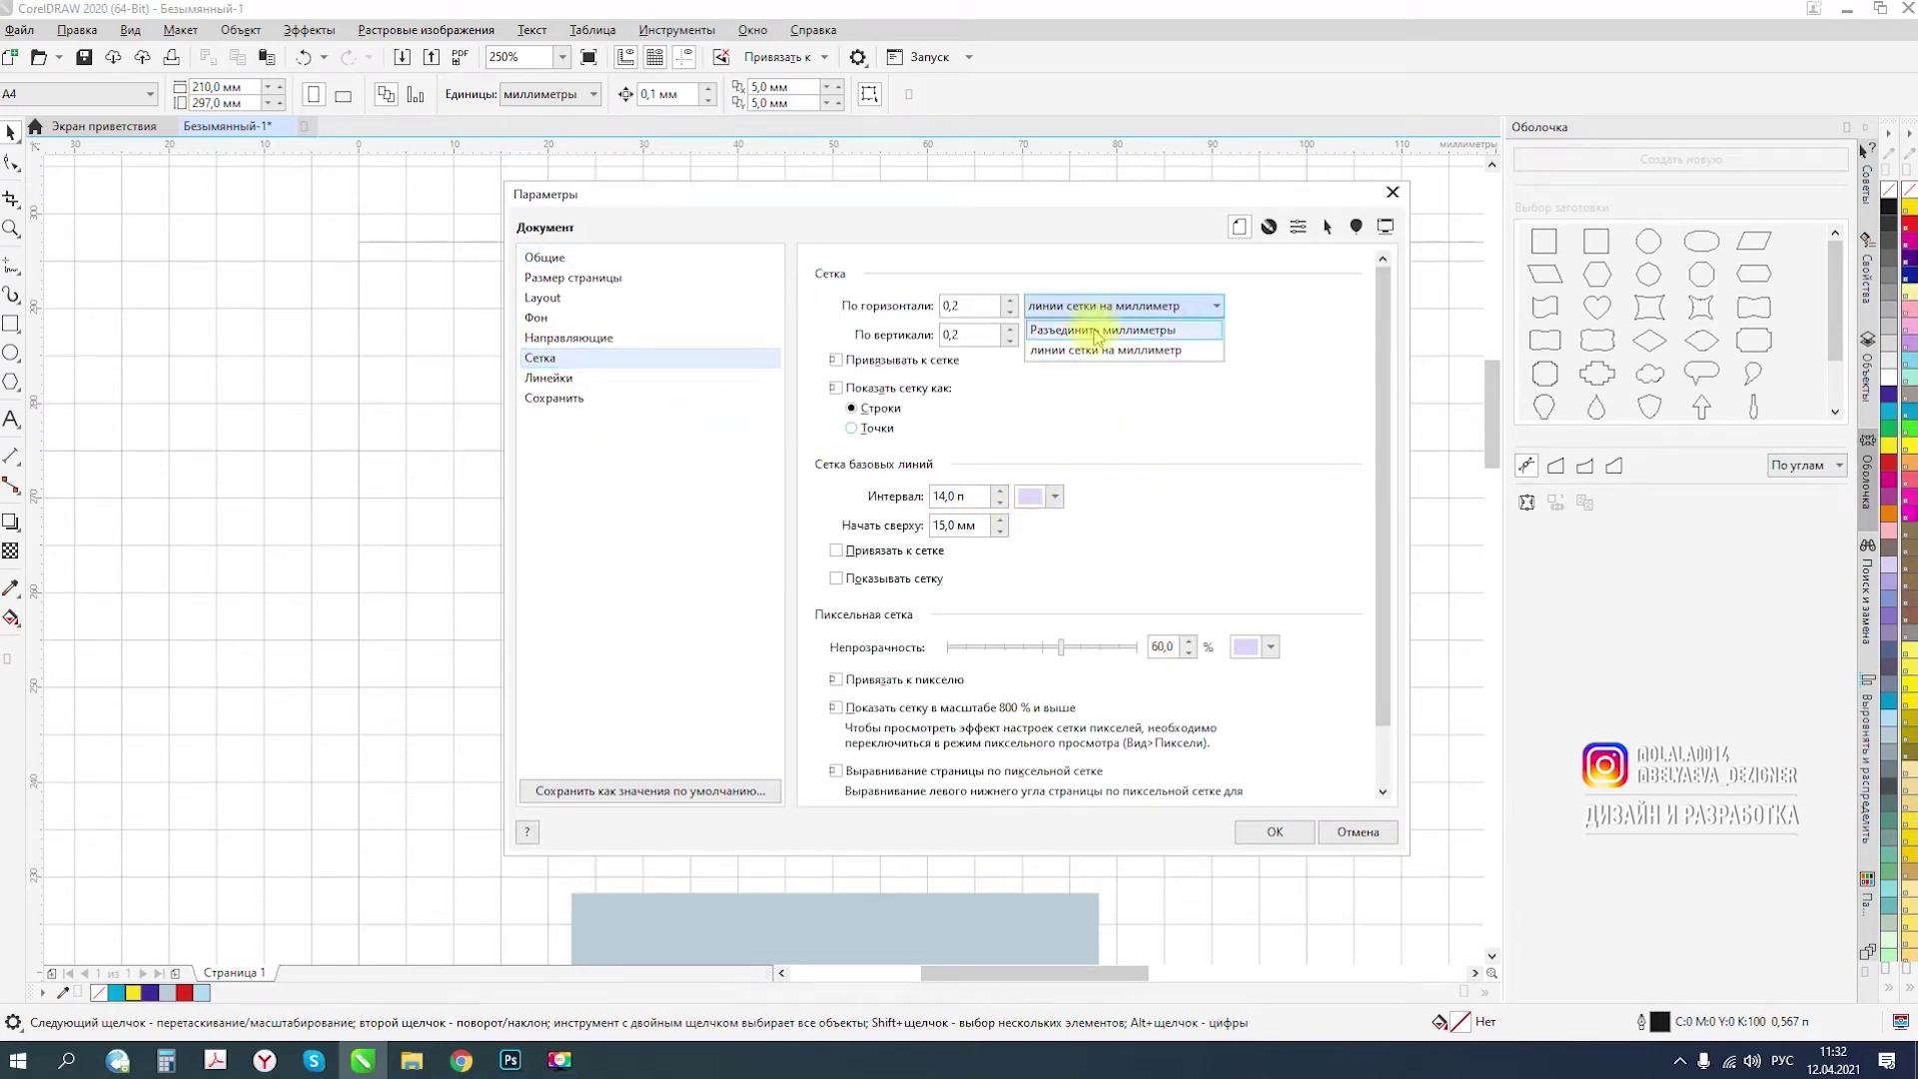
pyautogui.click(1098, 331)
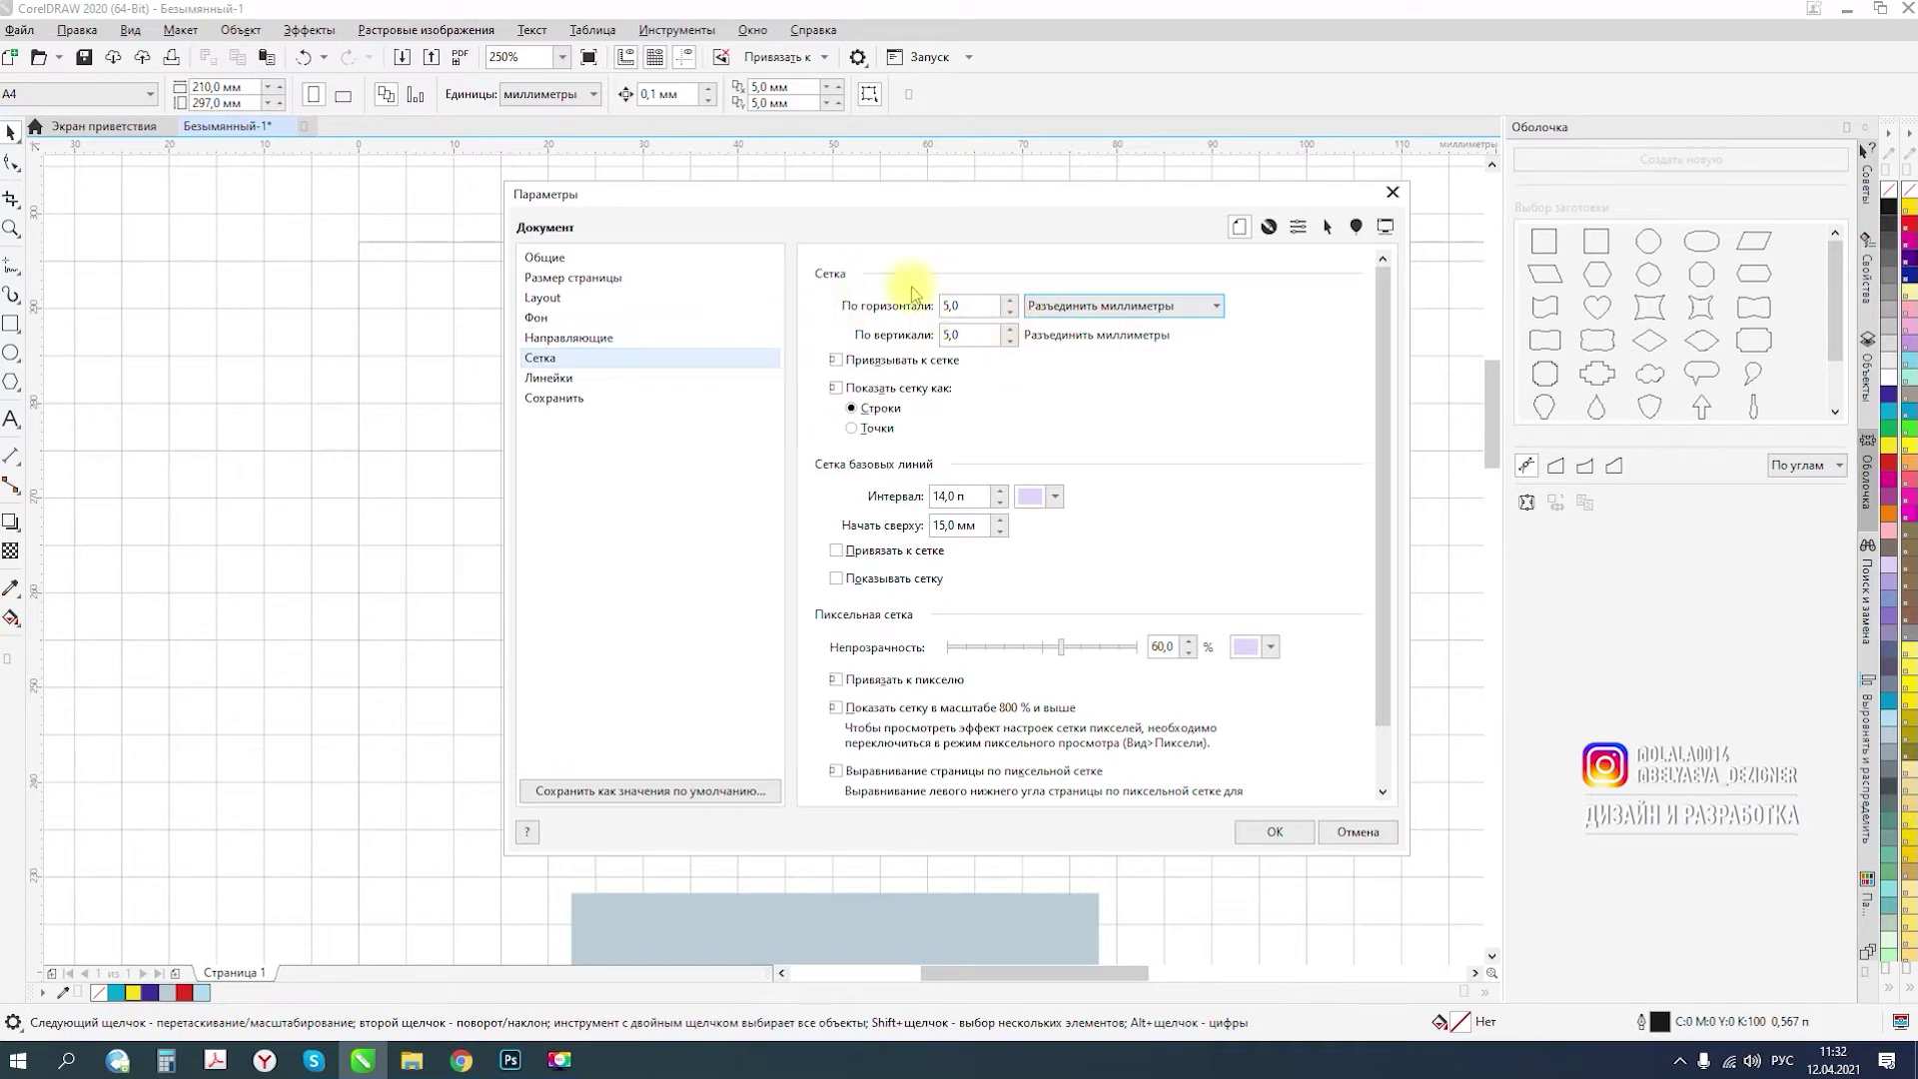
pyautogui.doubleClick(969, 307)
pyautogui.click(994, 305)
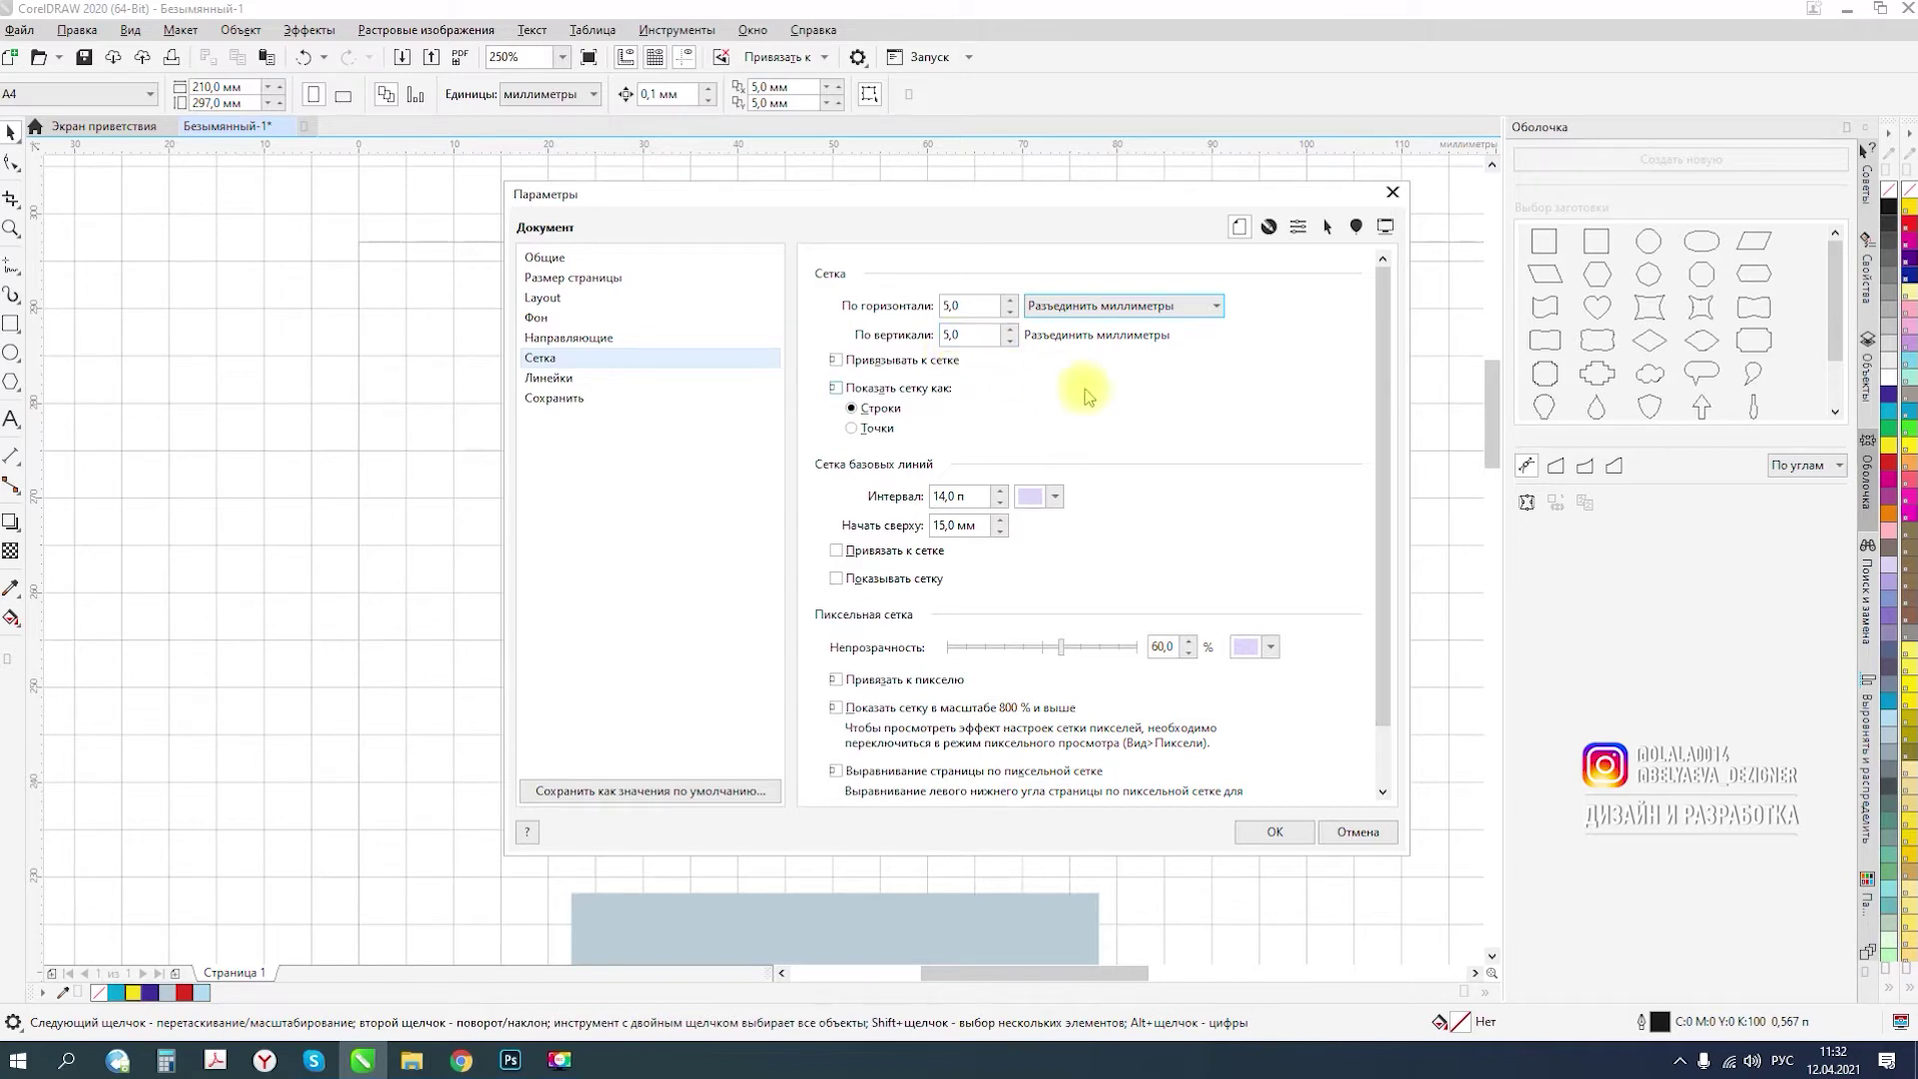
pyautogui.click(1274, 833)
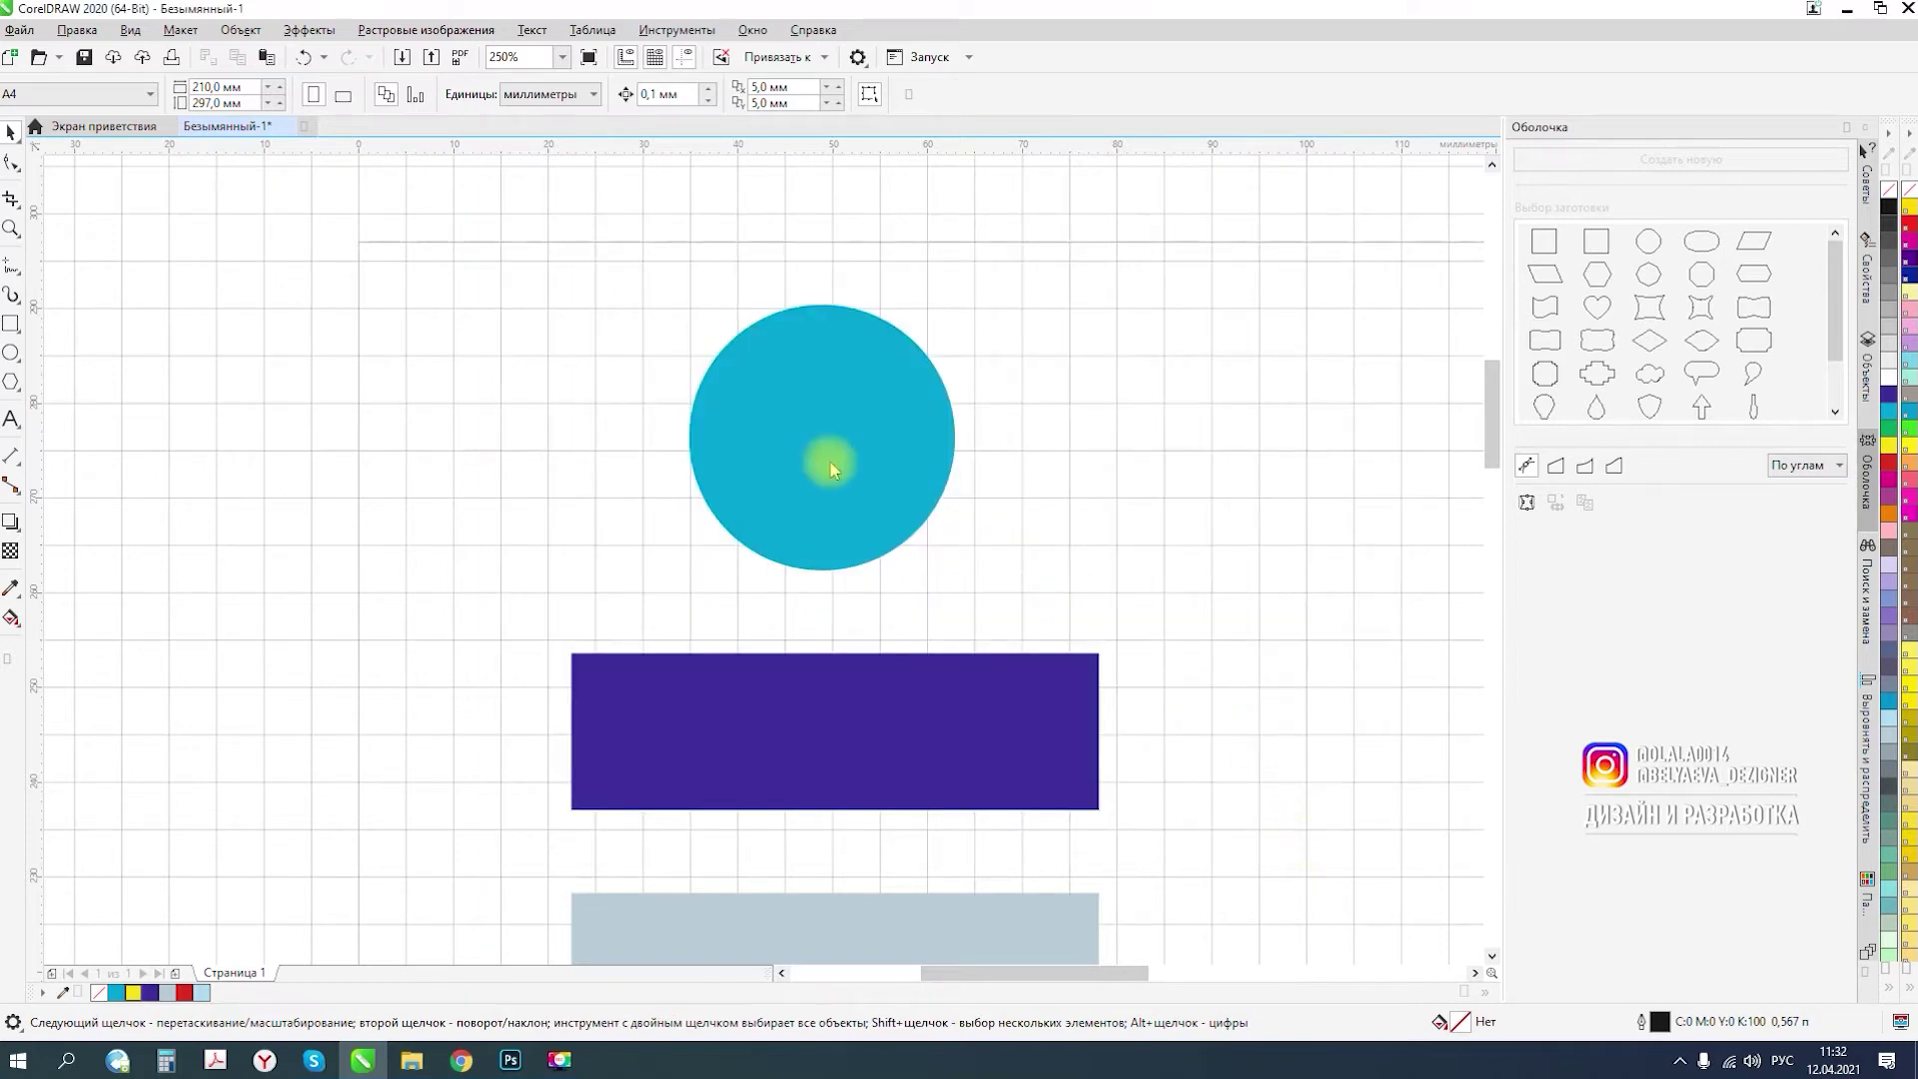
# - Move the cyan circle to about X 86, Y 274 mm and scale it down proportionally to about 6.15 mm across
pyautogui.scroll(-1, 813, 454)
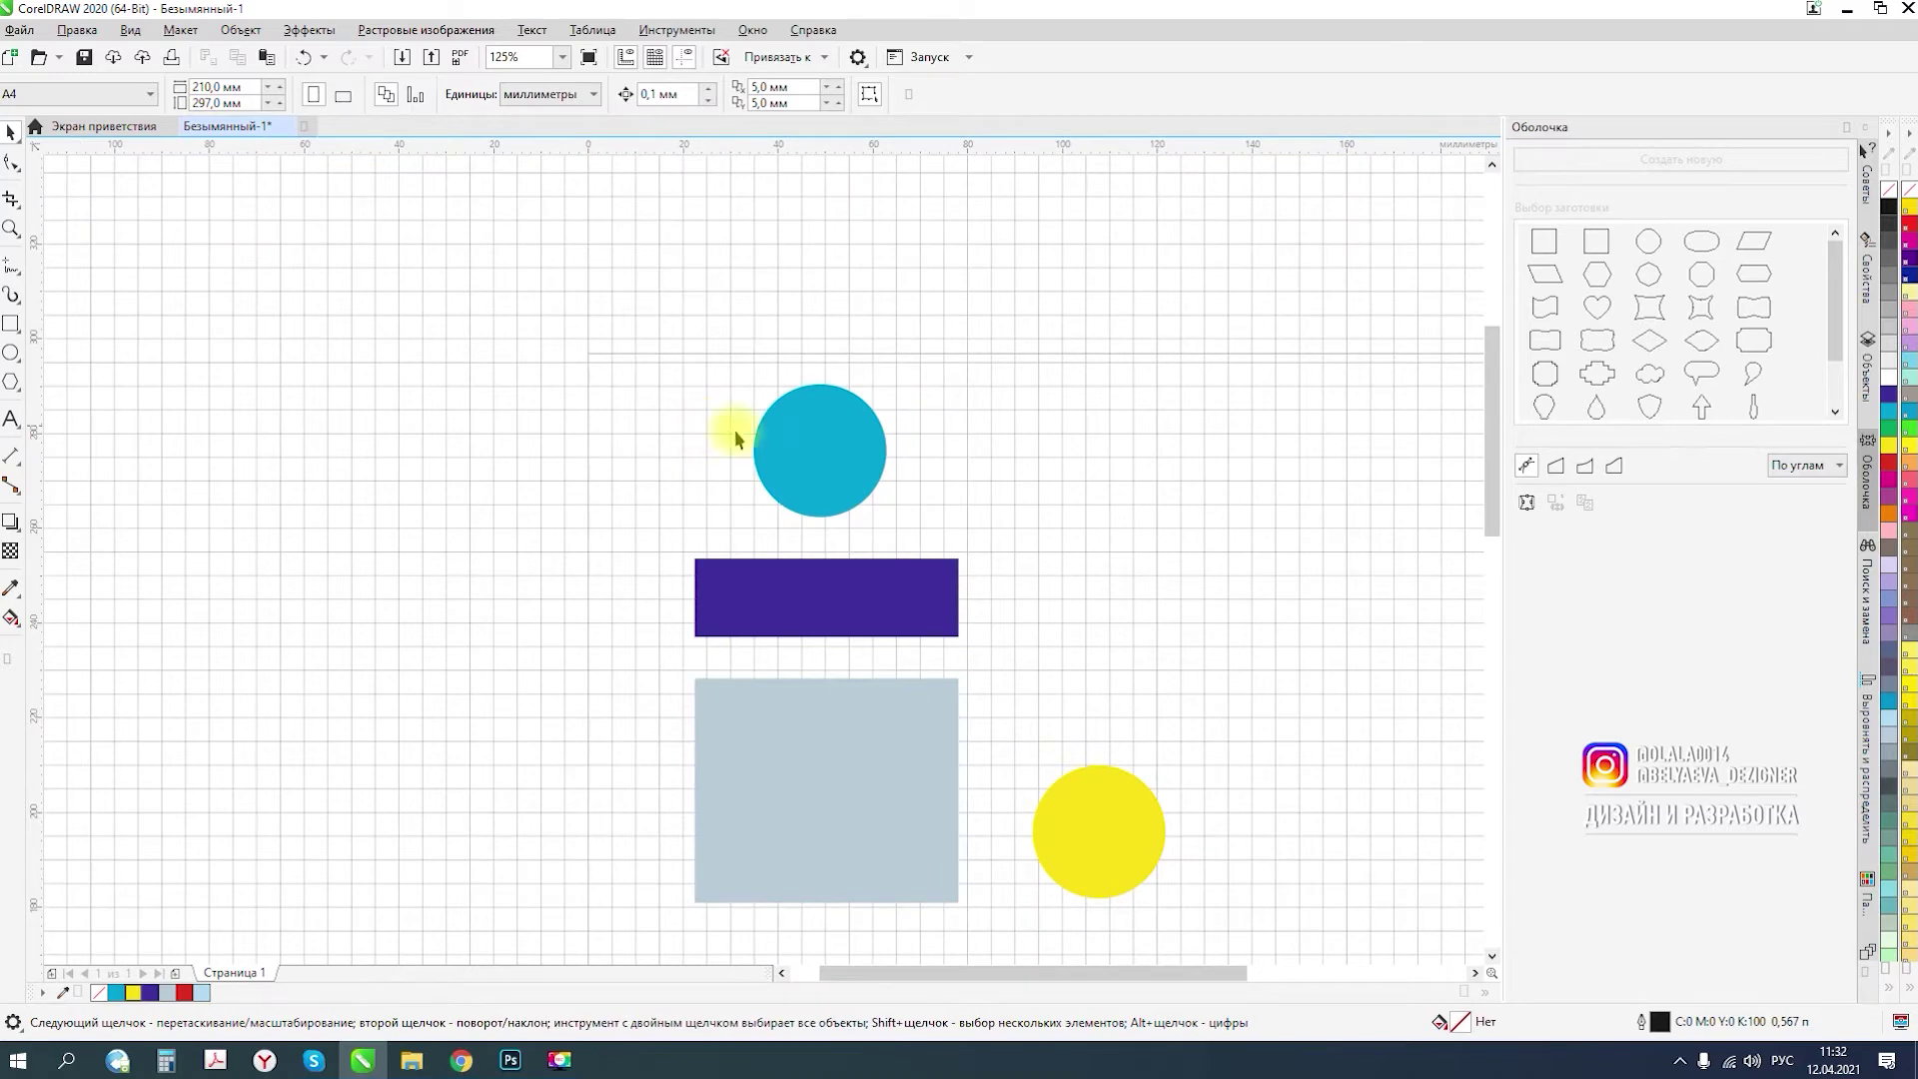
pyautogui.click(811, 445)
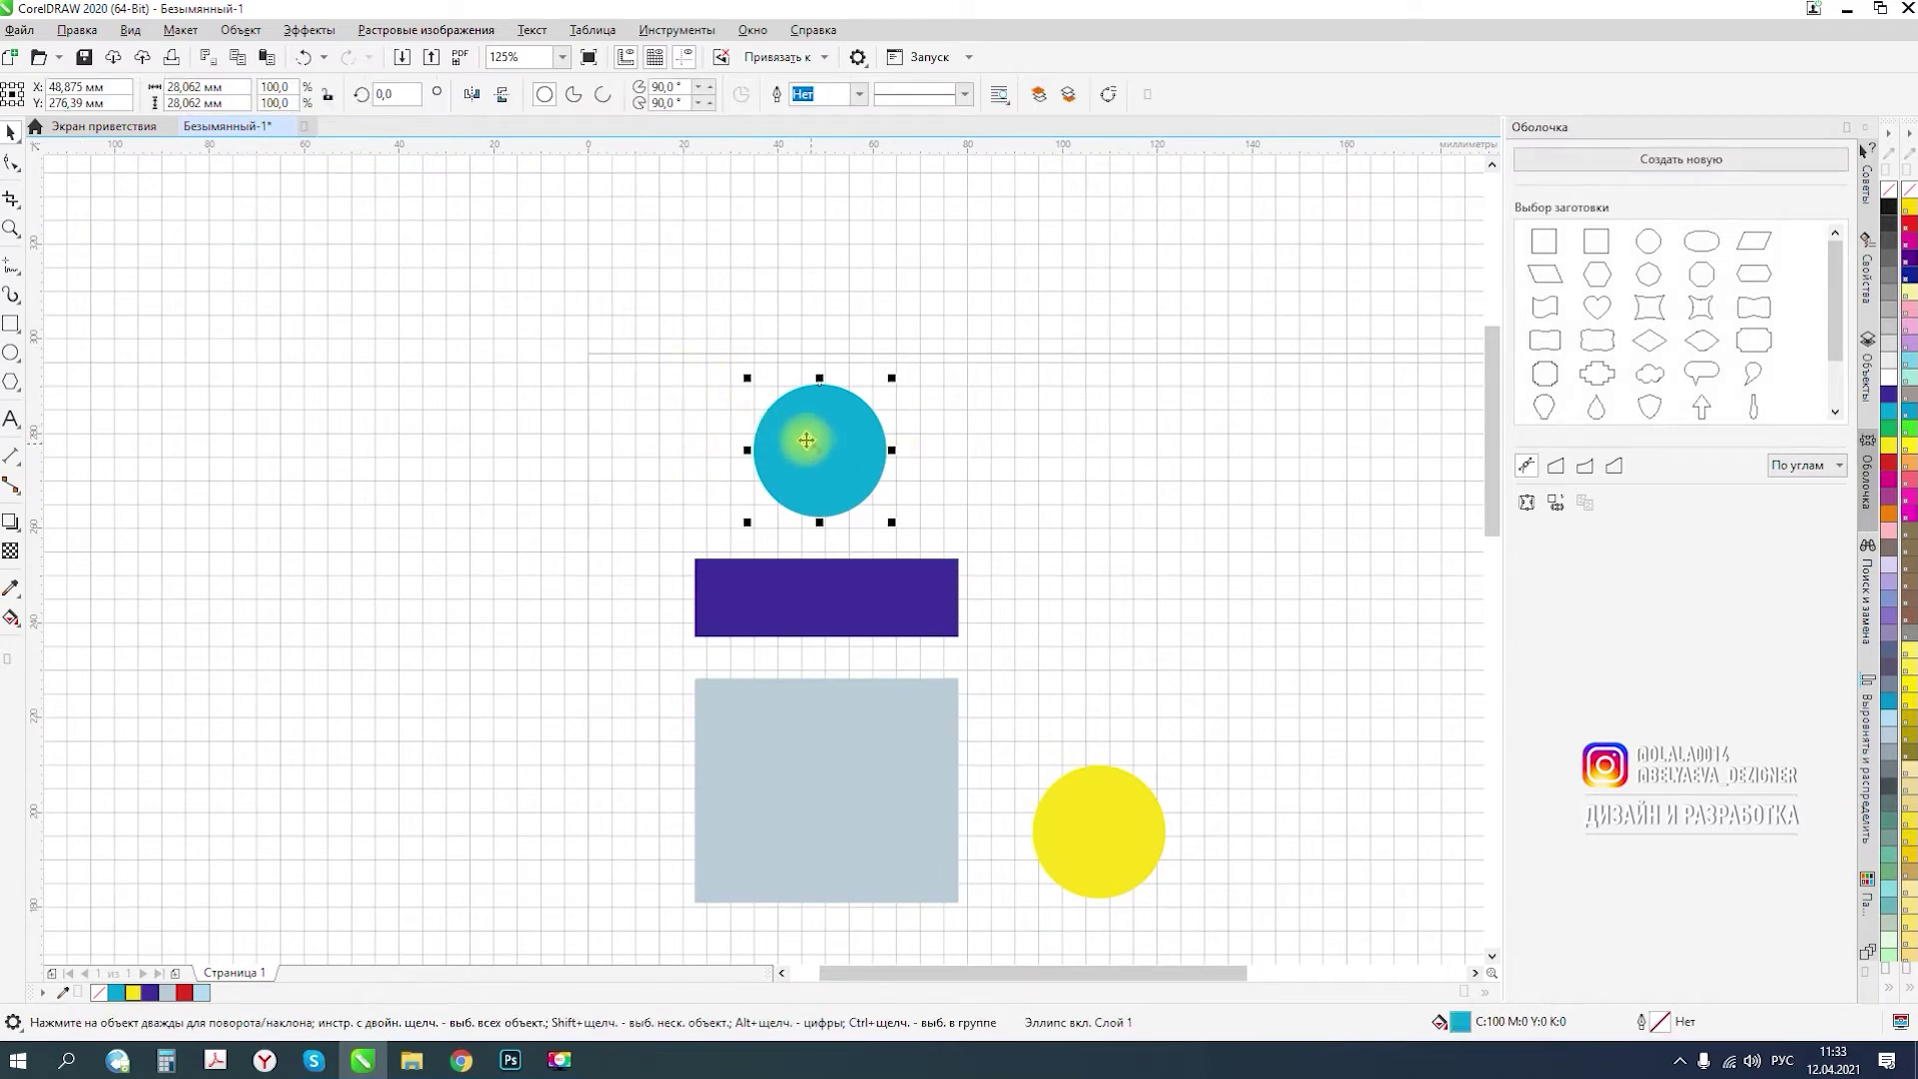
pyautogui.scroll(1, 810, 442)
pyautogui.moveTo(945, 483); pyautogui.dragTo(1187, 489)
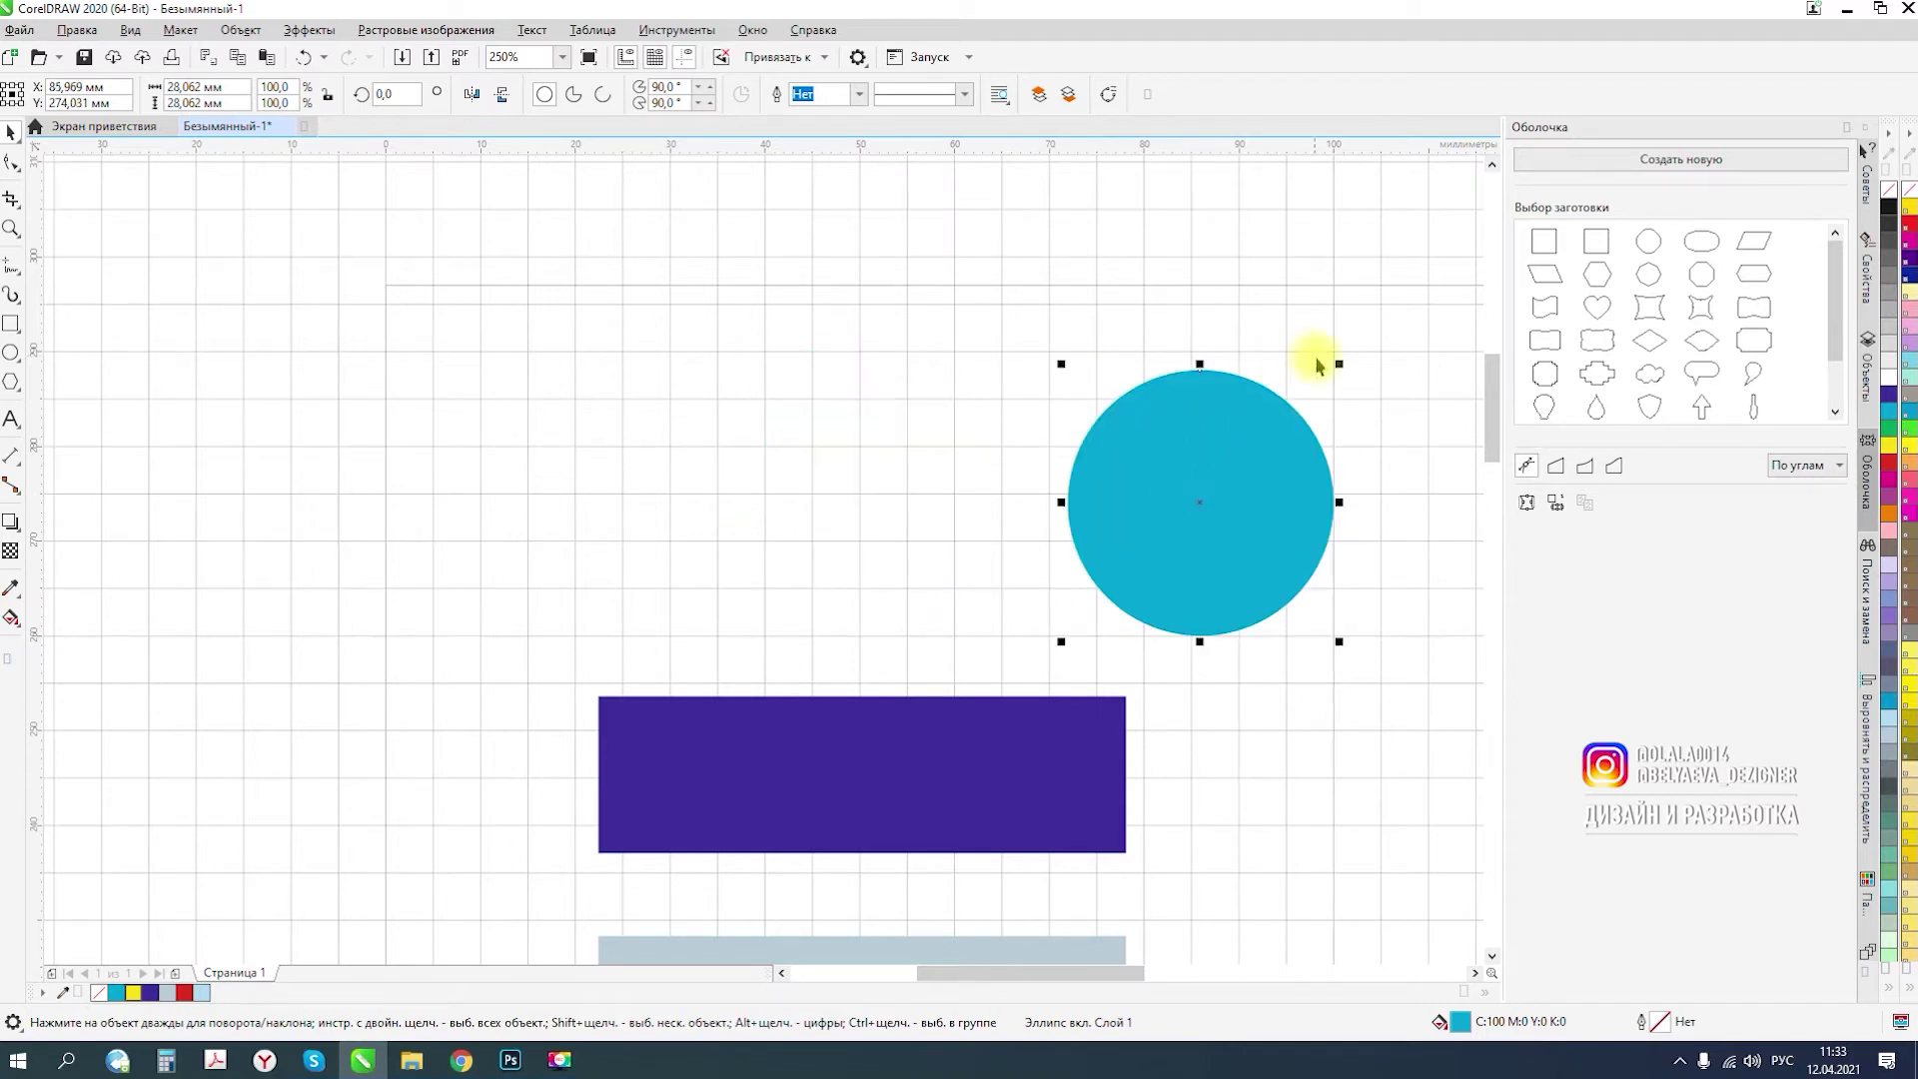
pyautogui.moveTo(1339, 366); pyautogui.dragTo(1077, 527)
# - Move the small cyan circle up and right to about X 86.9, Y 268.1 mm and paste a copy
pyautogui.scroll(4, 1134, 558)
pyautogui.scroll(-3, 836, 489)
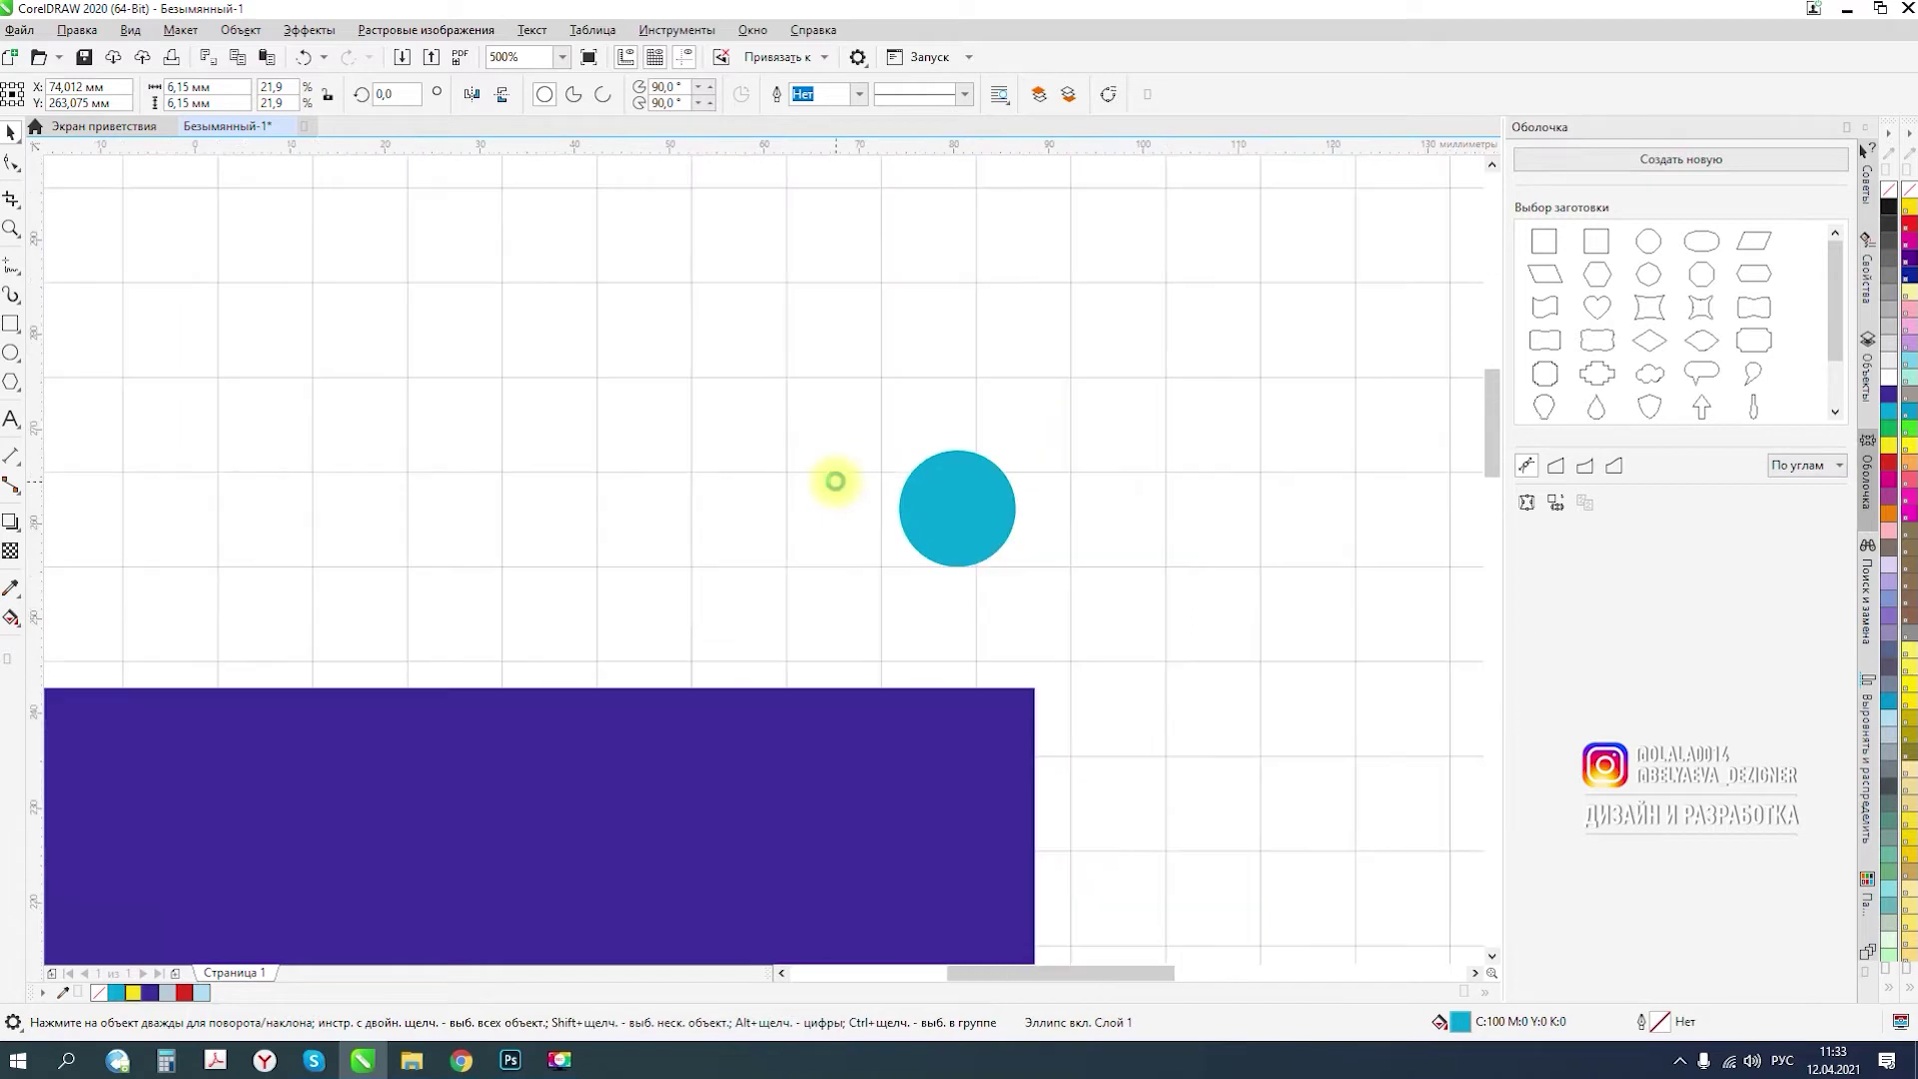
pyautogui.scroll(-1, 836, 489)
pyautogui.scroll(1, 981, 444)
pyautogui.moveTo(844, 552); pyautogui.dragTo(1087, 454)
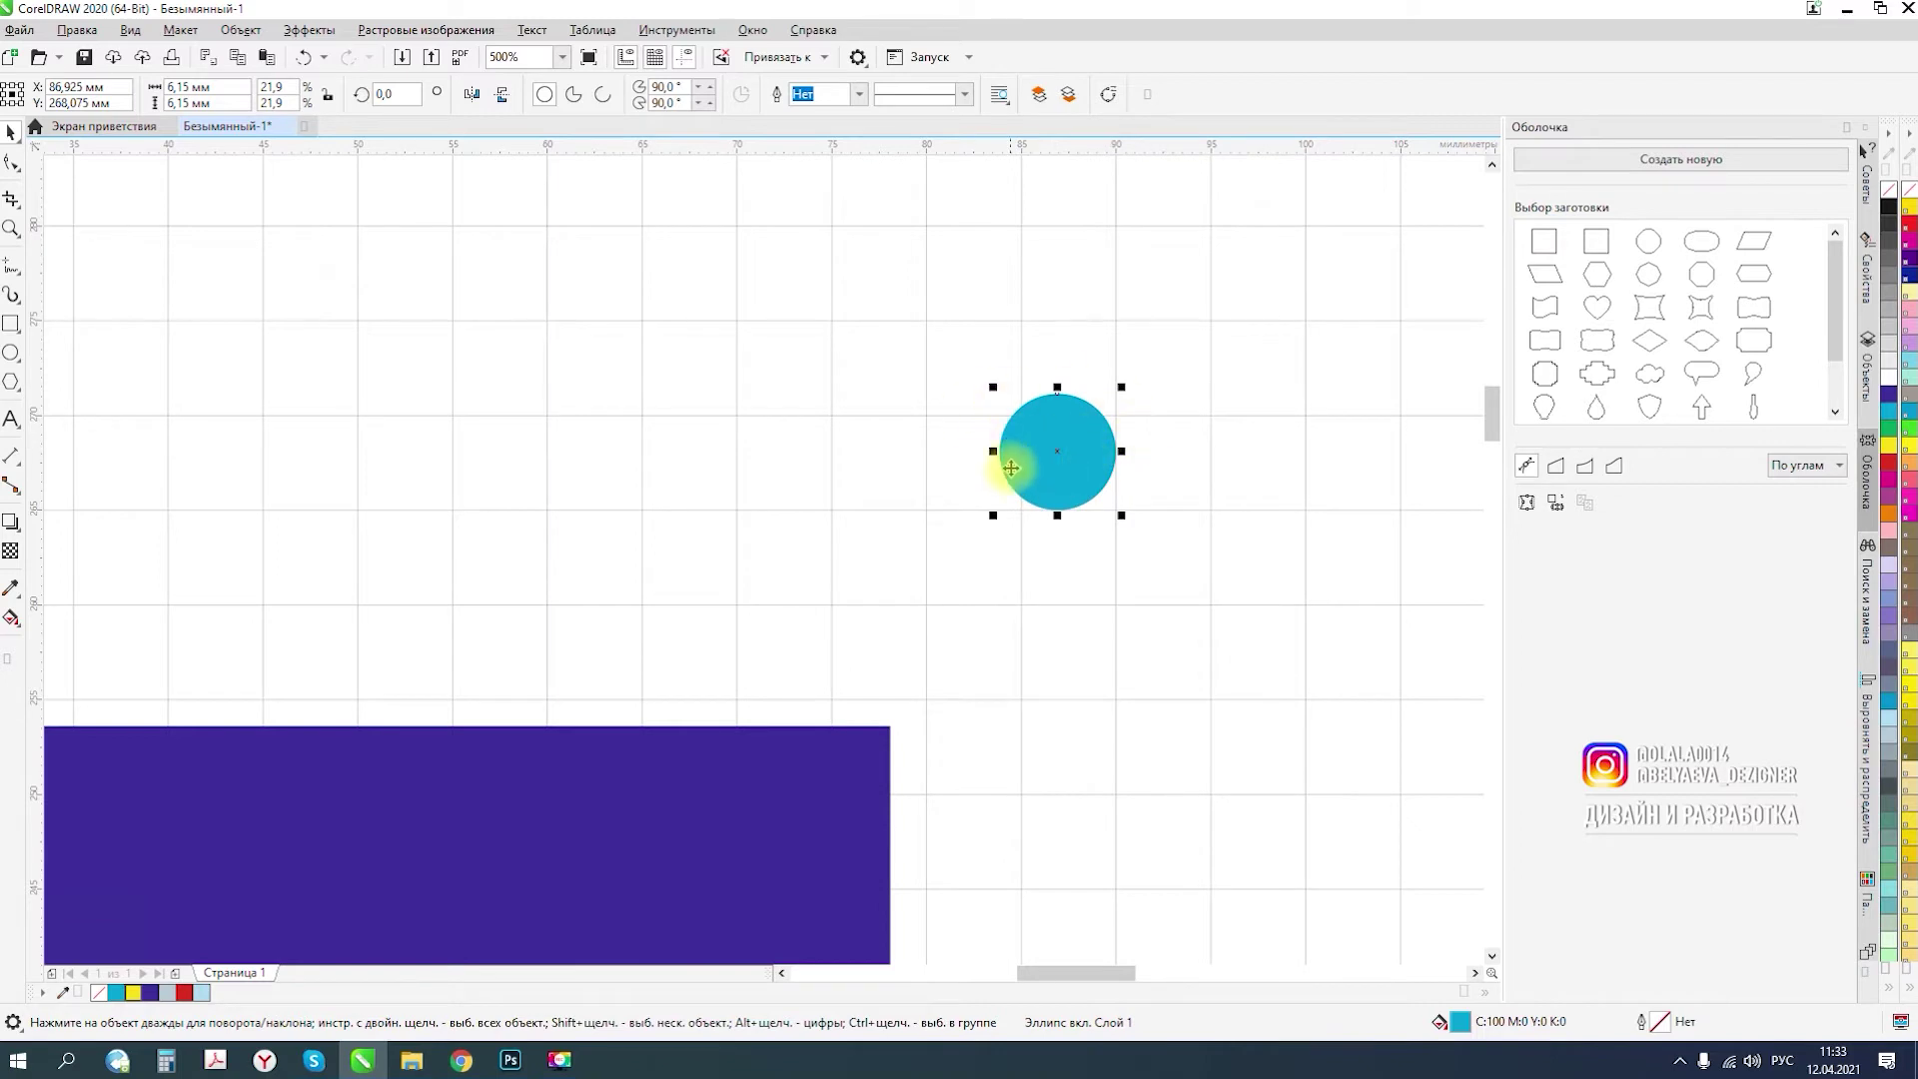
pyautogui.hotkey('ctrl', 'v')
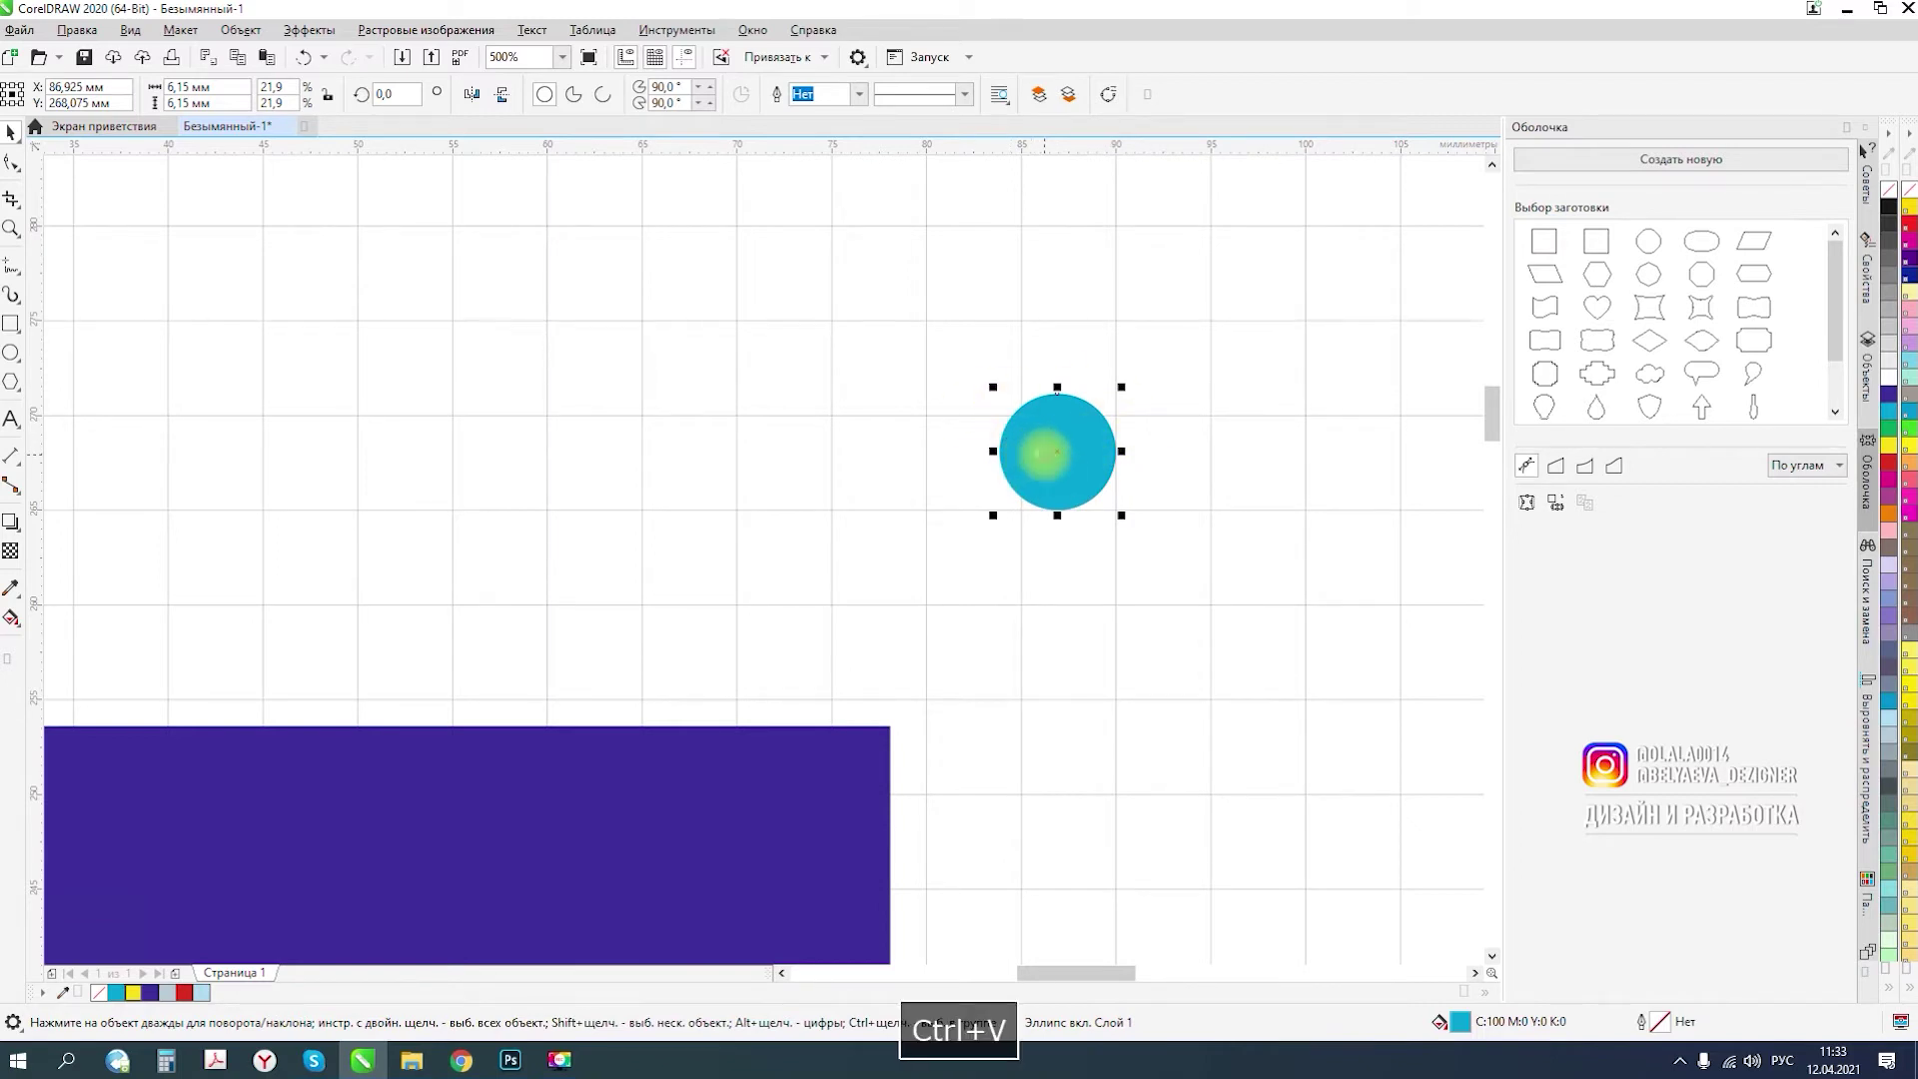
# - Move the pasted cyan circle straight below the original, to about X 86.9, Y 258.1 mm
pyautogui.moveTo(1100, 453); pyautogui.dragTo(1057, 622)
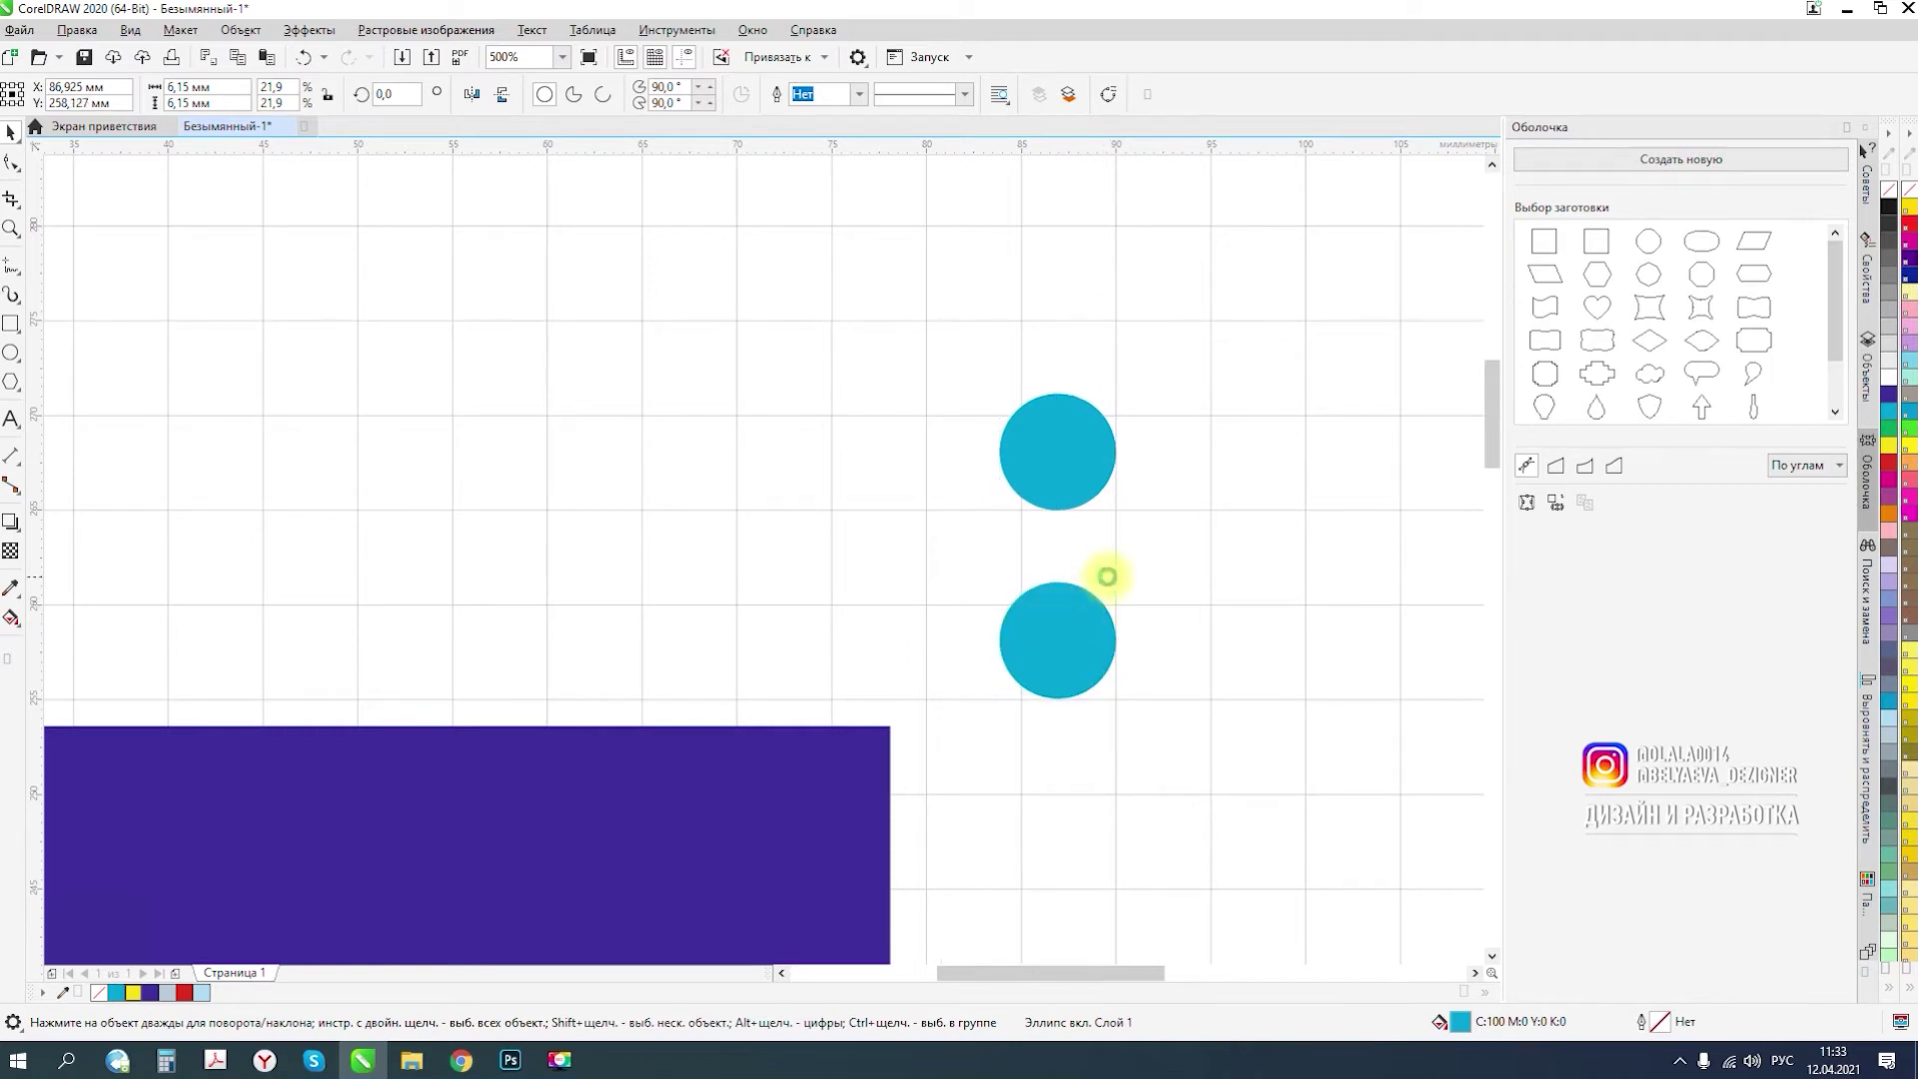
pyautogui.scroll(-2, 1105, 570)
pyautogui.scroll(3, 1110, 649)
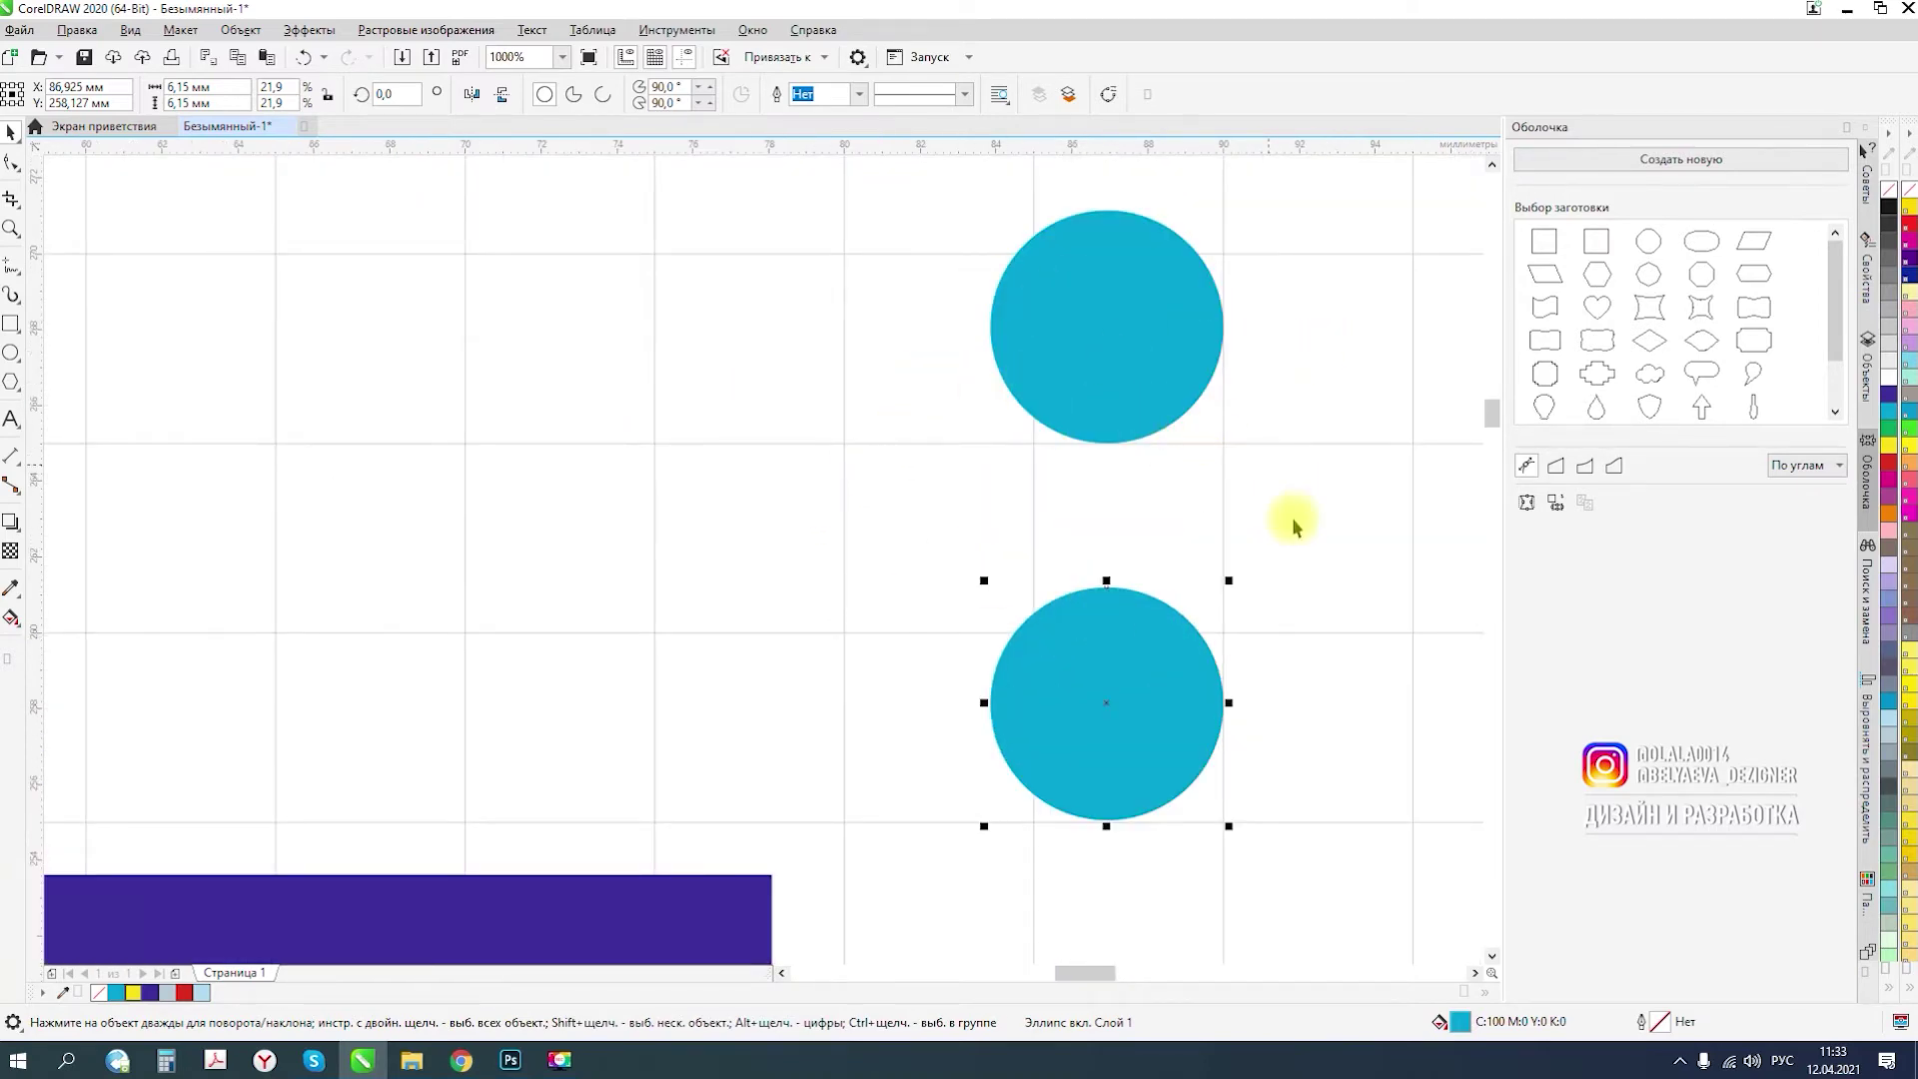
pyautogui.moveTo(1105, 710); pyautogui.dragTo(1131, 560)
pyautogui.moveTo(1152, 736); pyautogui.dragTo(1103, 721)
pyautogui.scroll(-2, 736, 552)
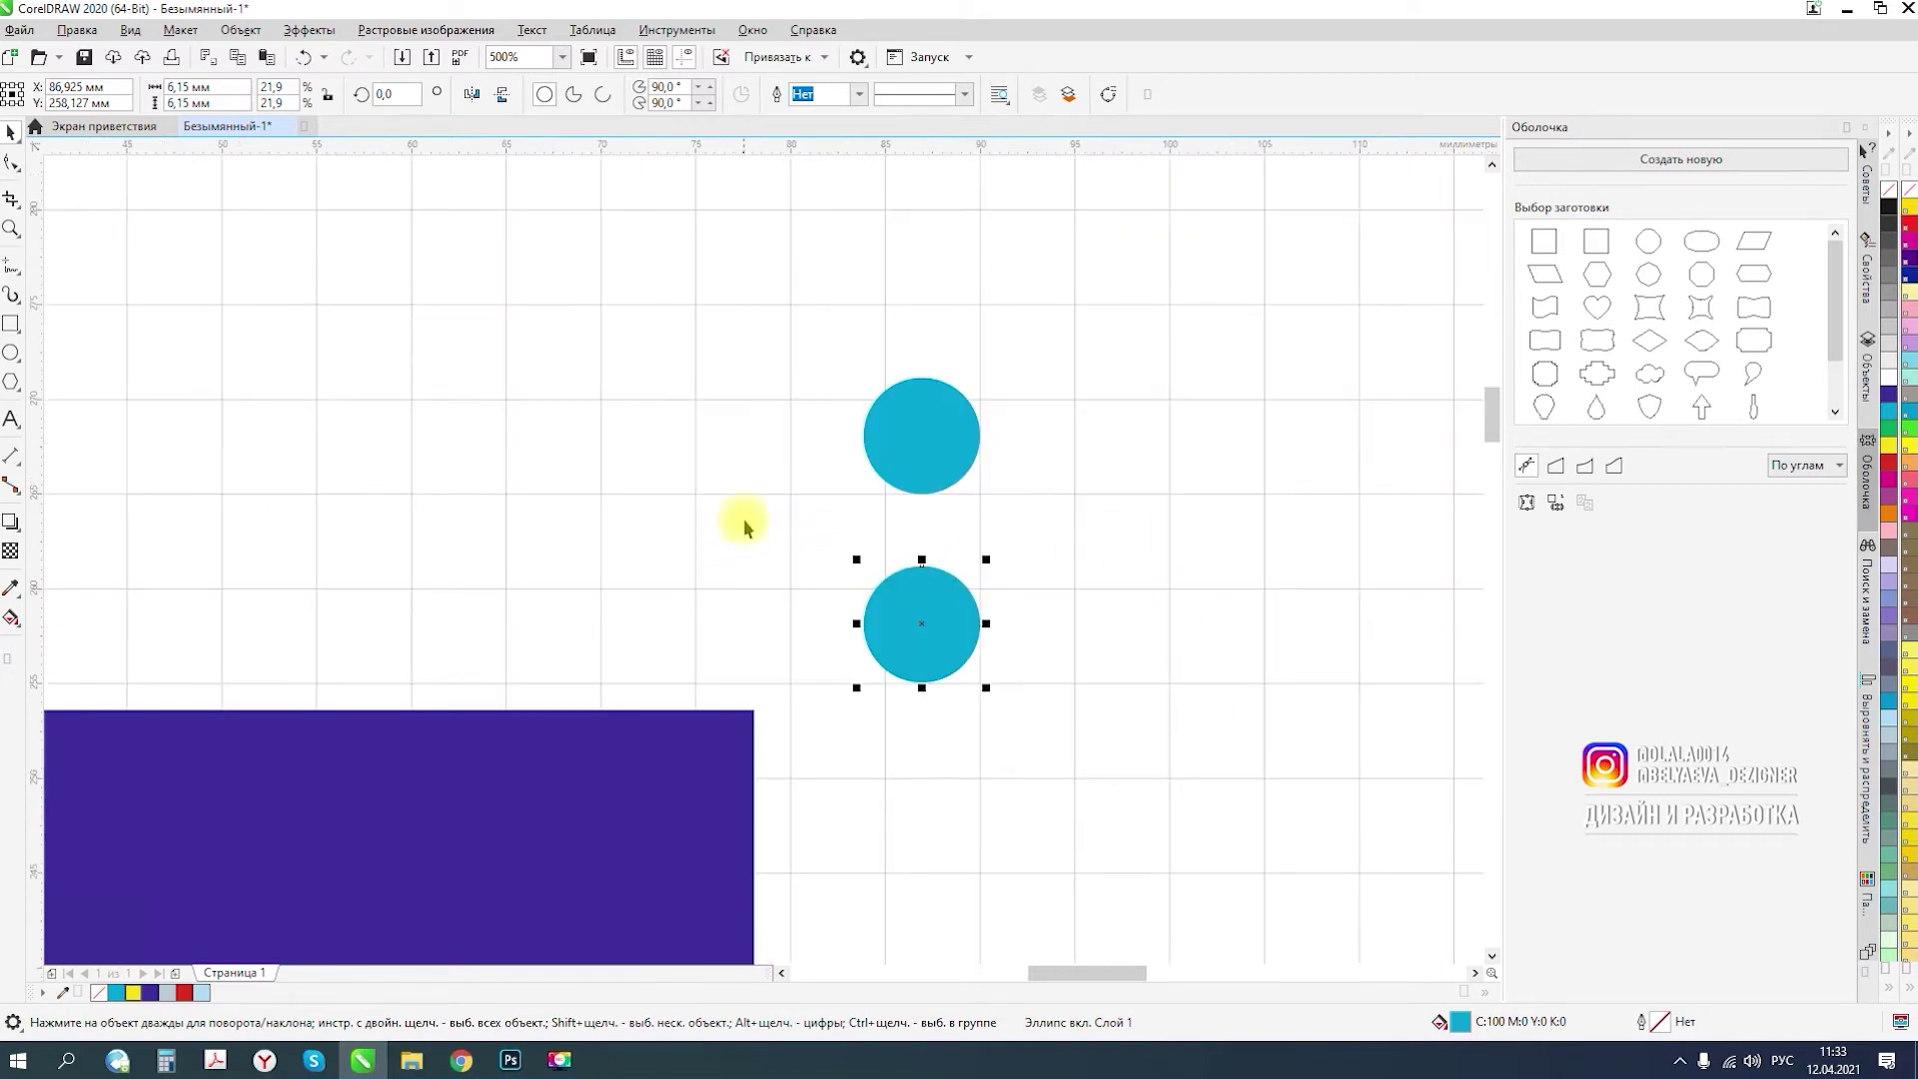
# - Look over the snapping options without changing them, and hide the document grid
pyautogui.click(733, 262)
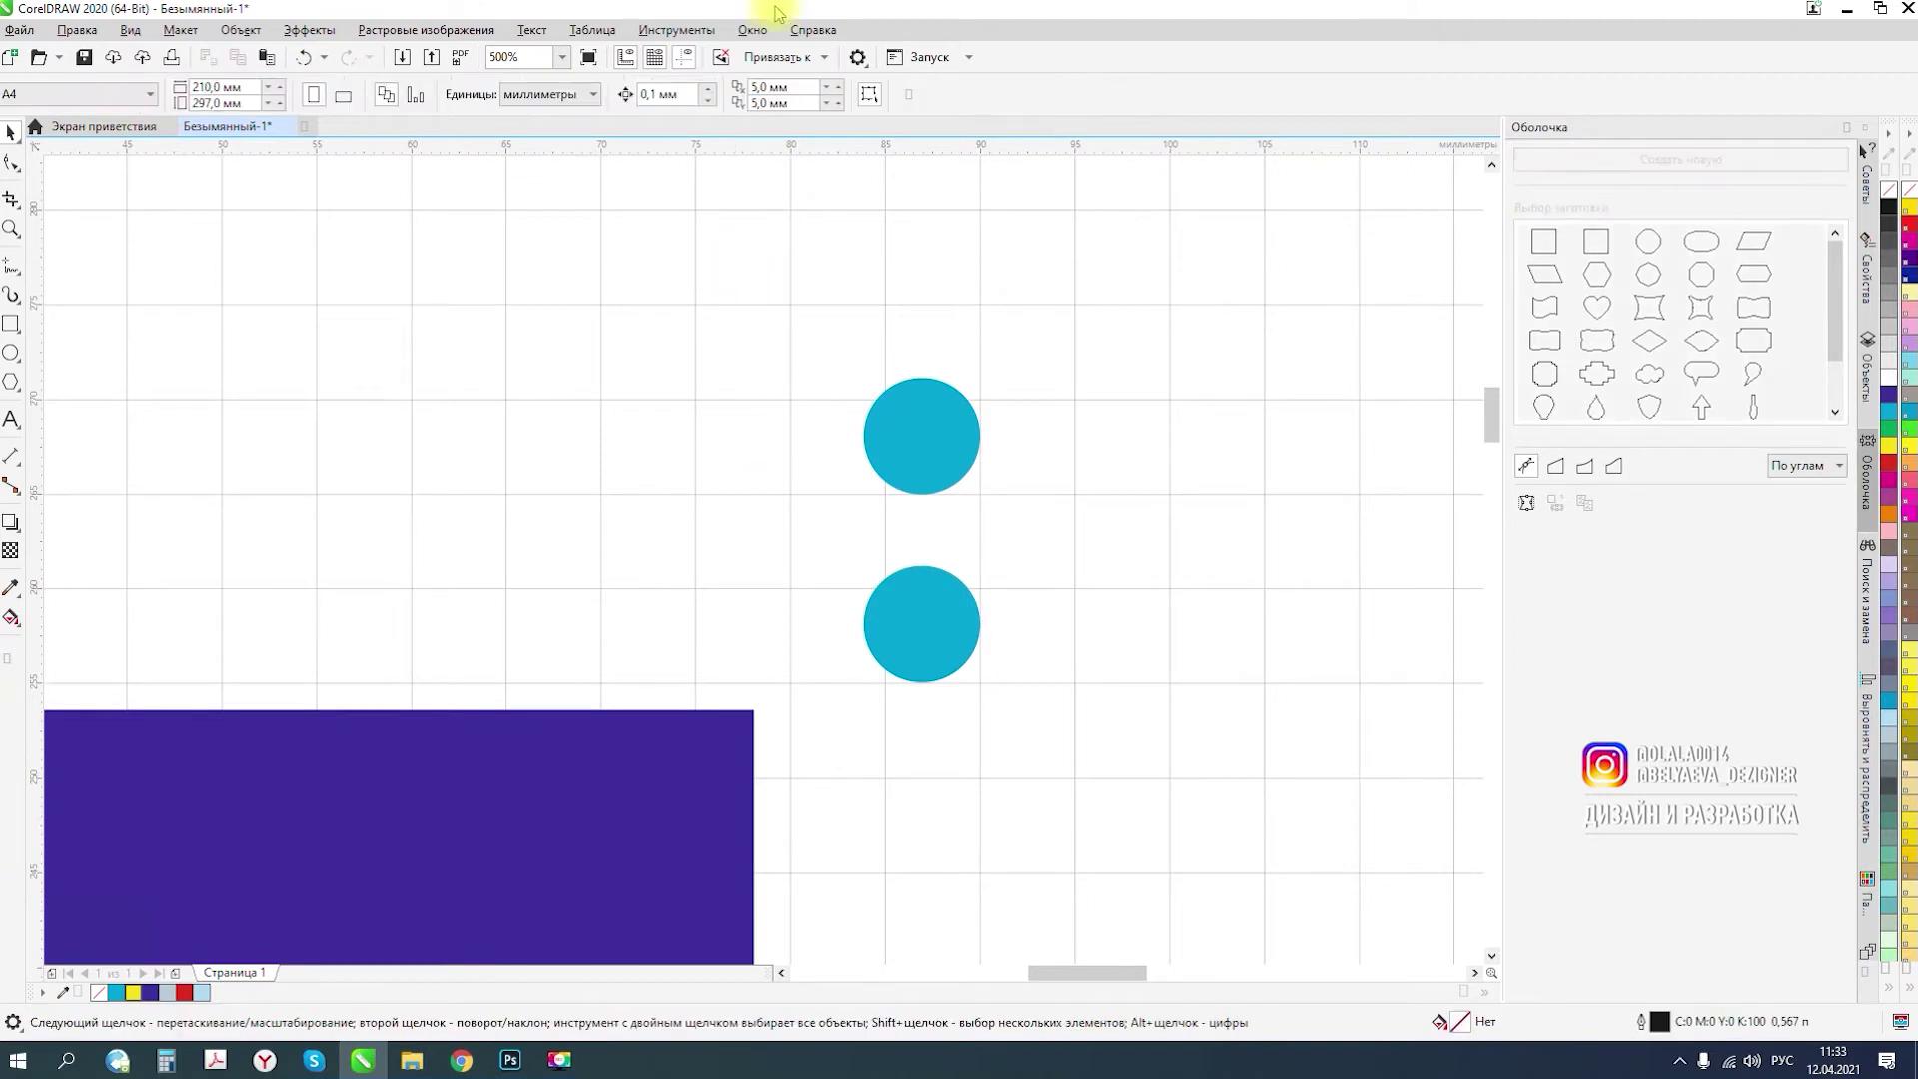
pyautogui.click(825, 59)
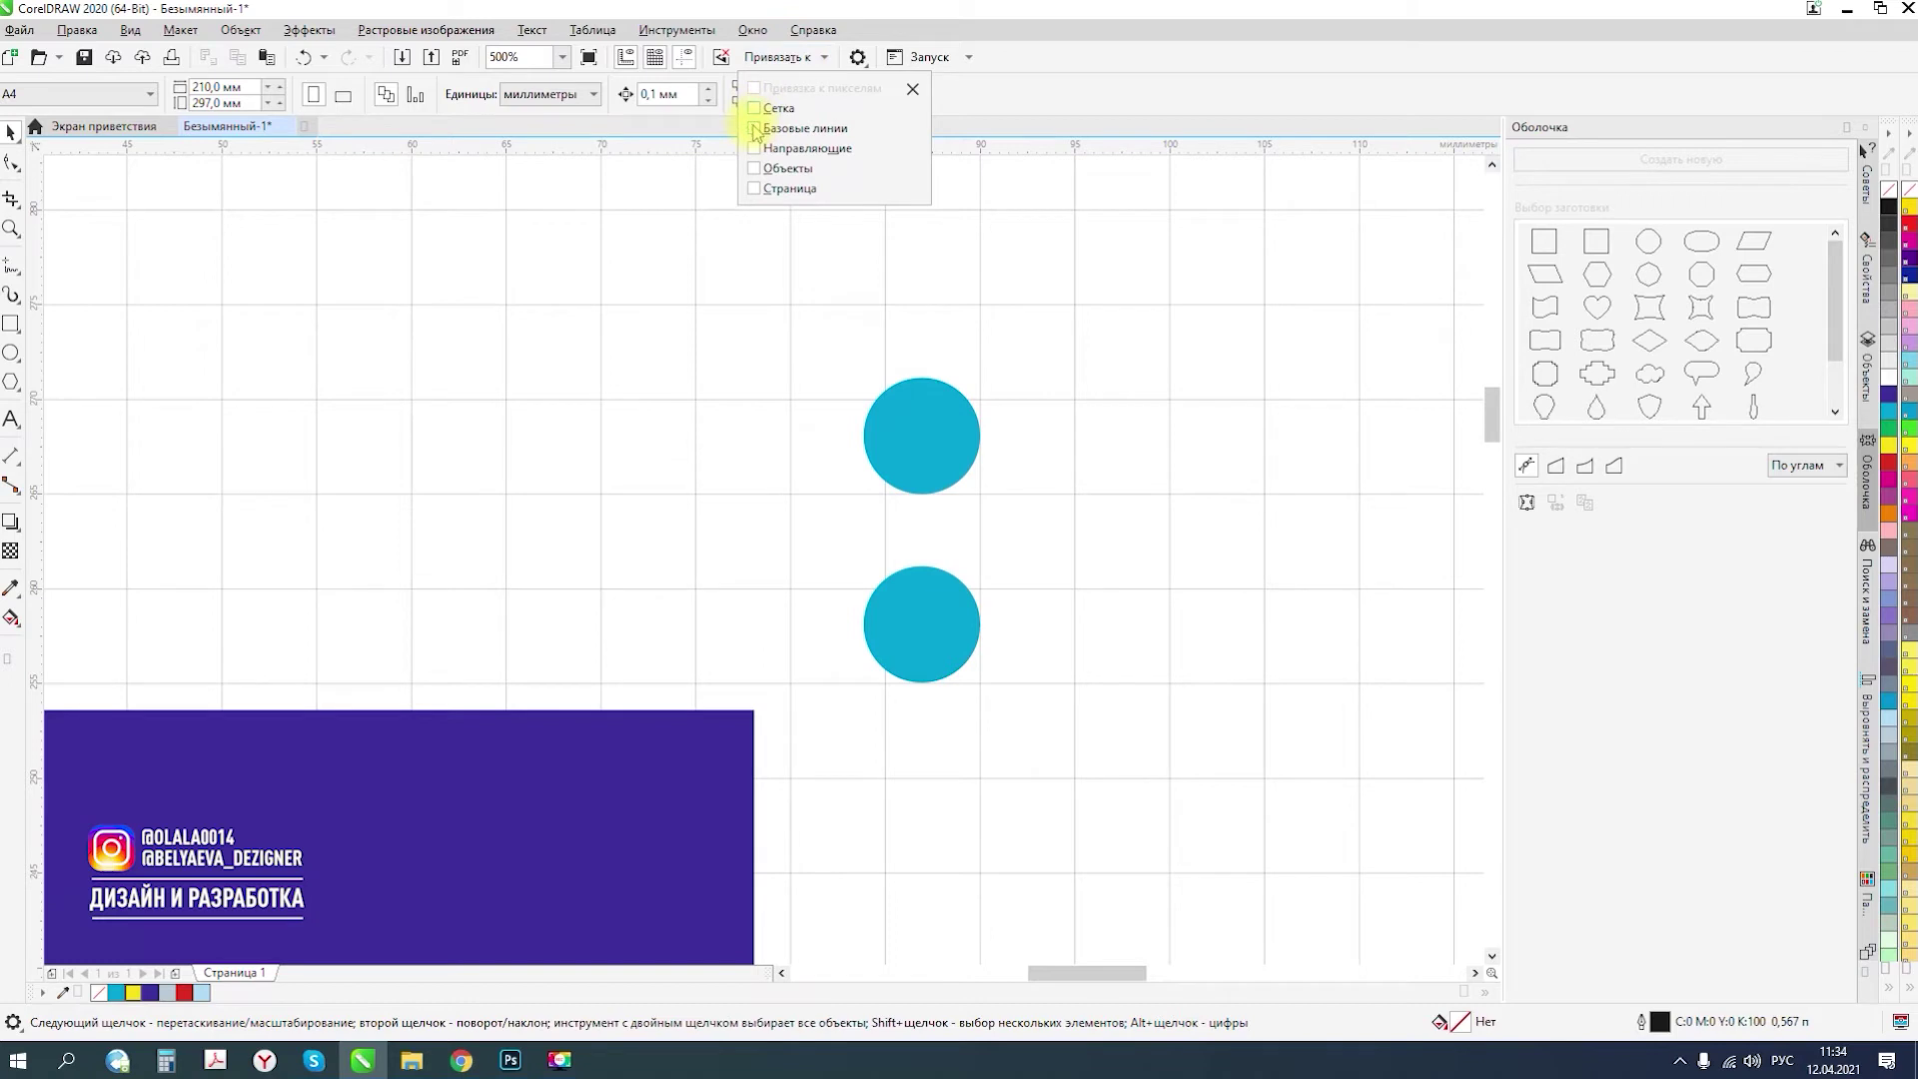
pyautogui.click(664, 66)
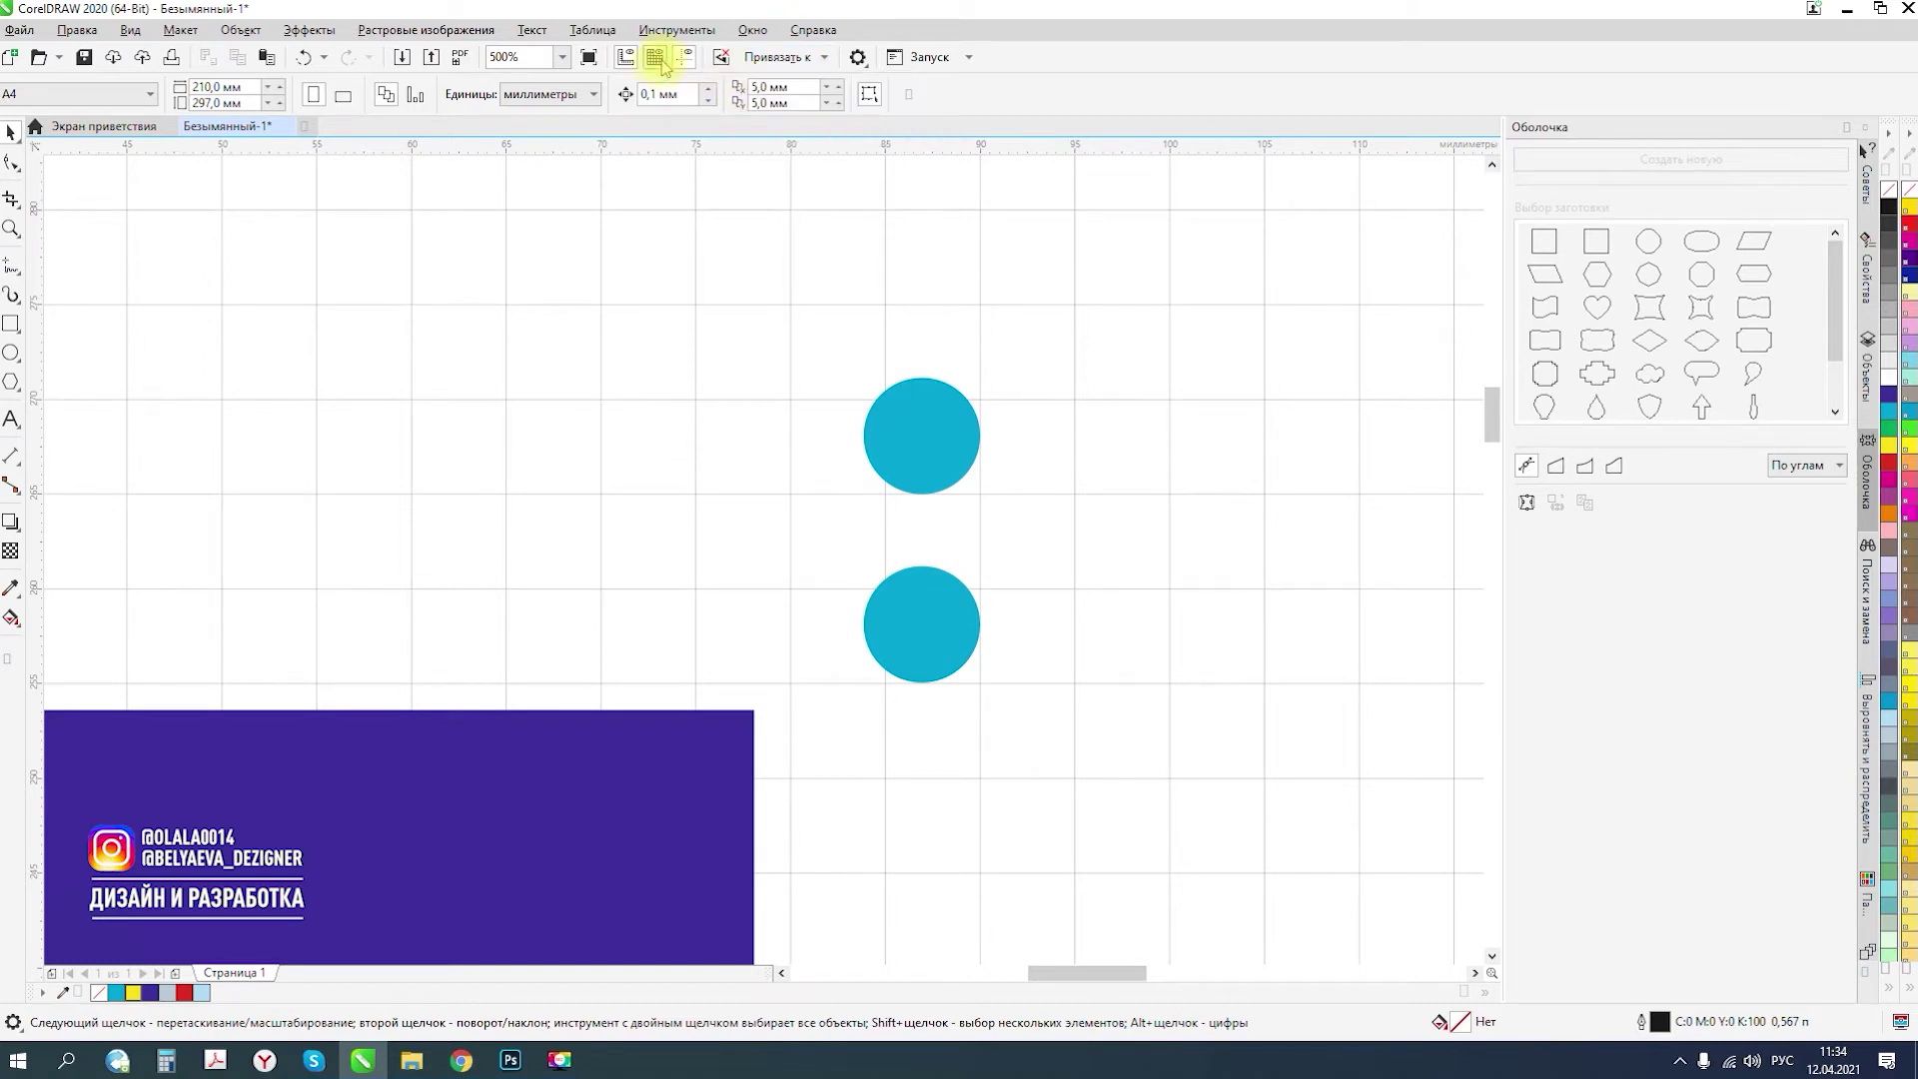
pyautogui.click(656, 62)
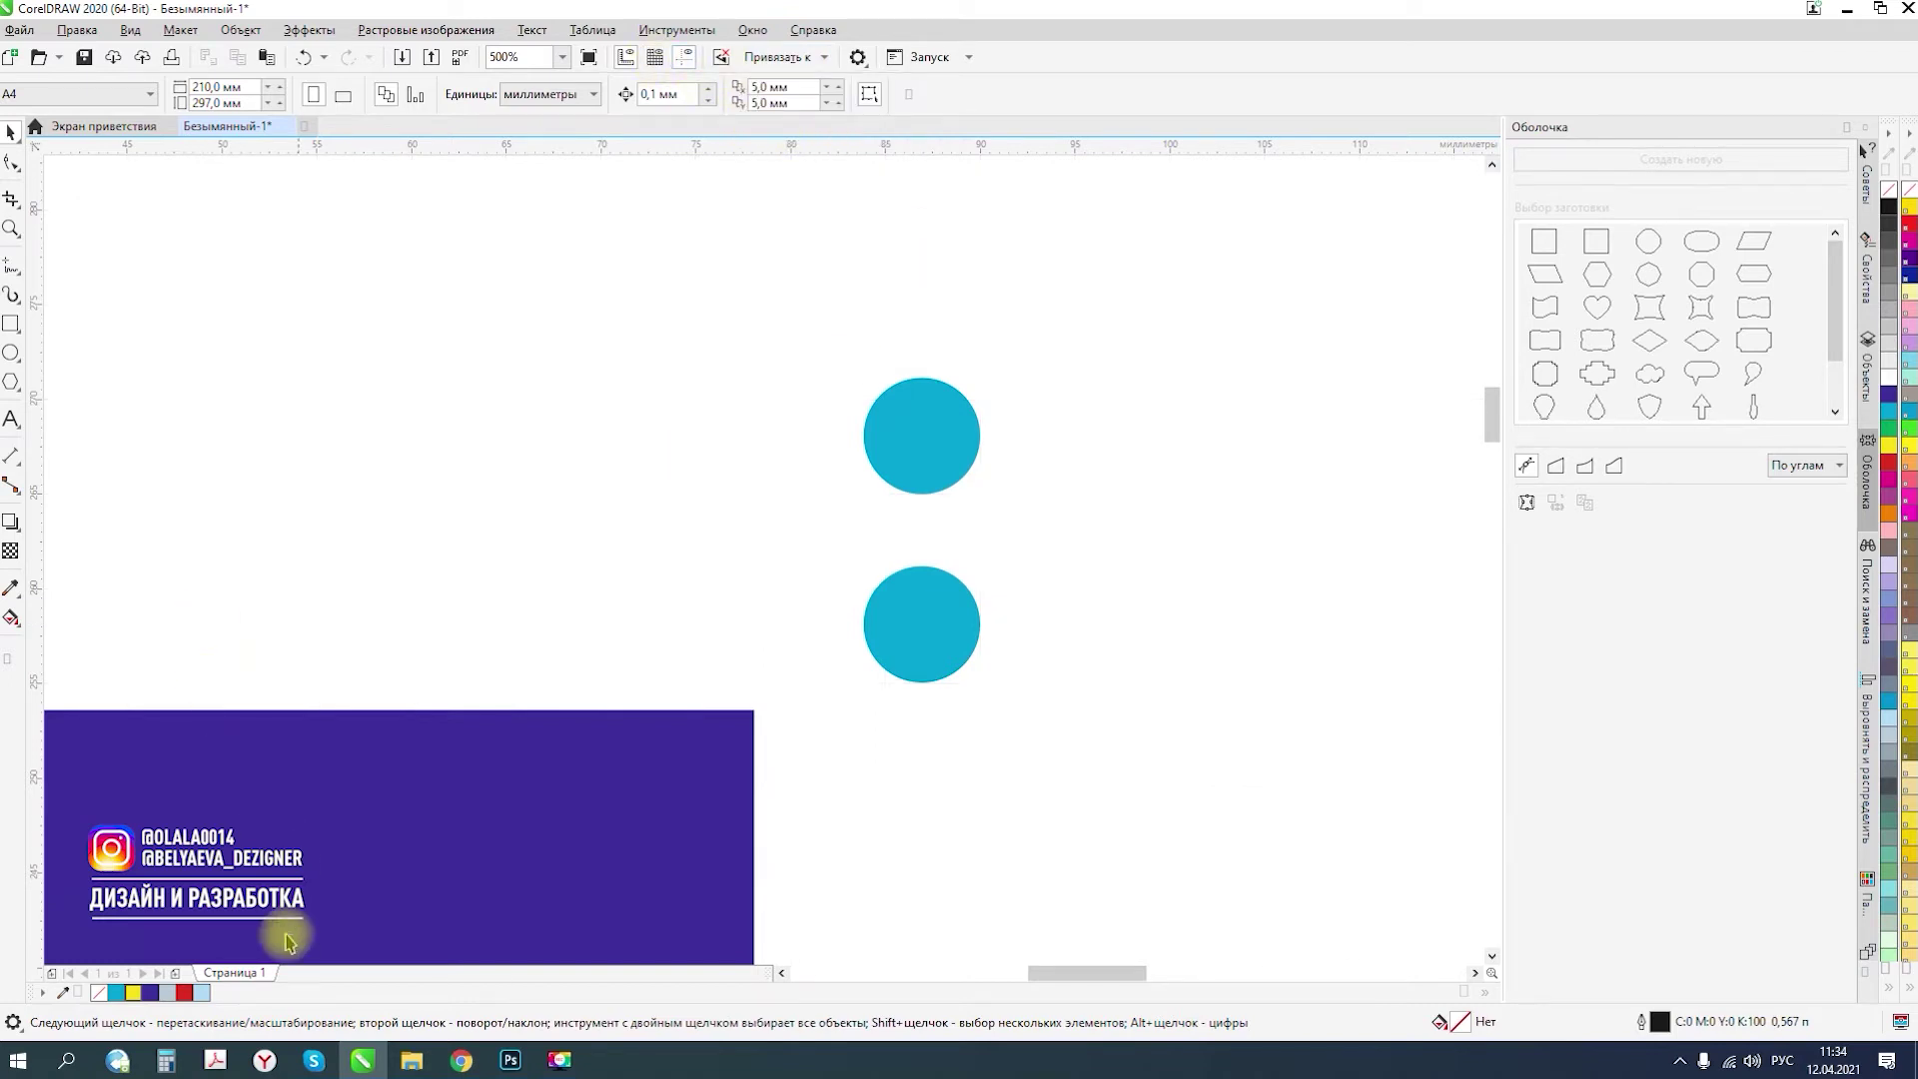
# - Move the lower cyan circle against the purple rectangle's right edge, with its top level with the rectangle's top edge
pyautogui.scroll(-1, 759, 548)
pyautogui.click(839, 586)
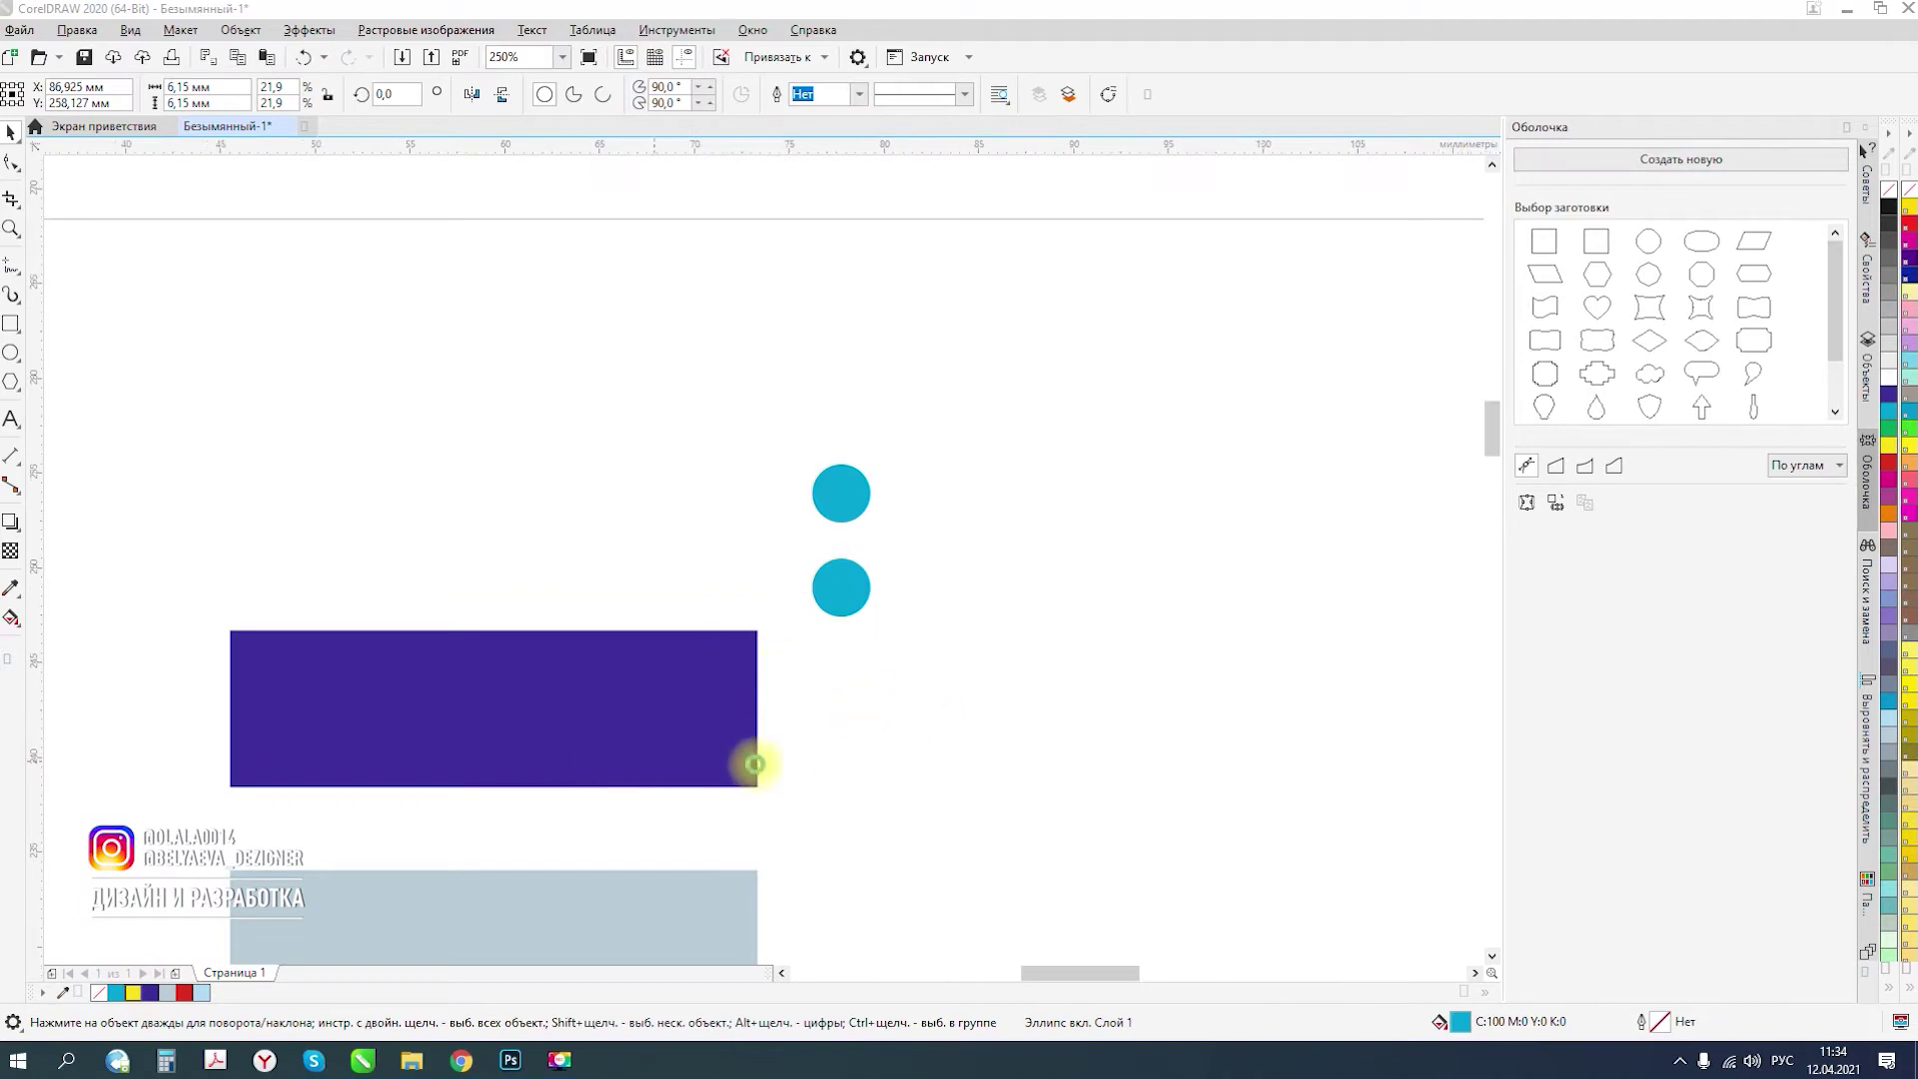
pyautogui.scroll(1, 736, 762)
pyautogui.click(483, 609)
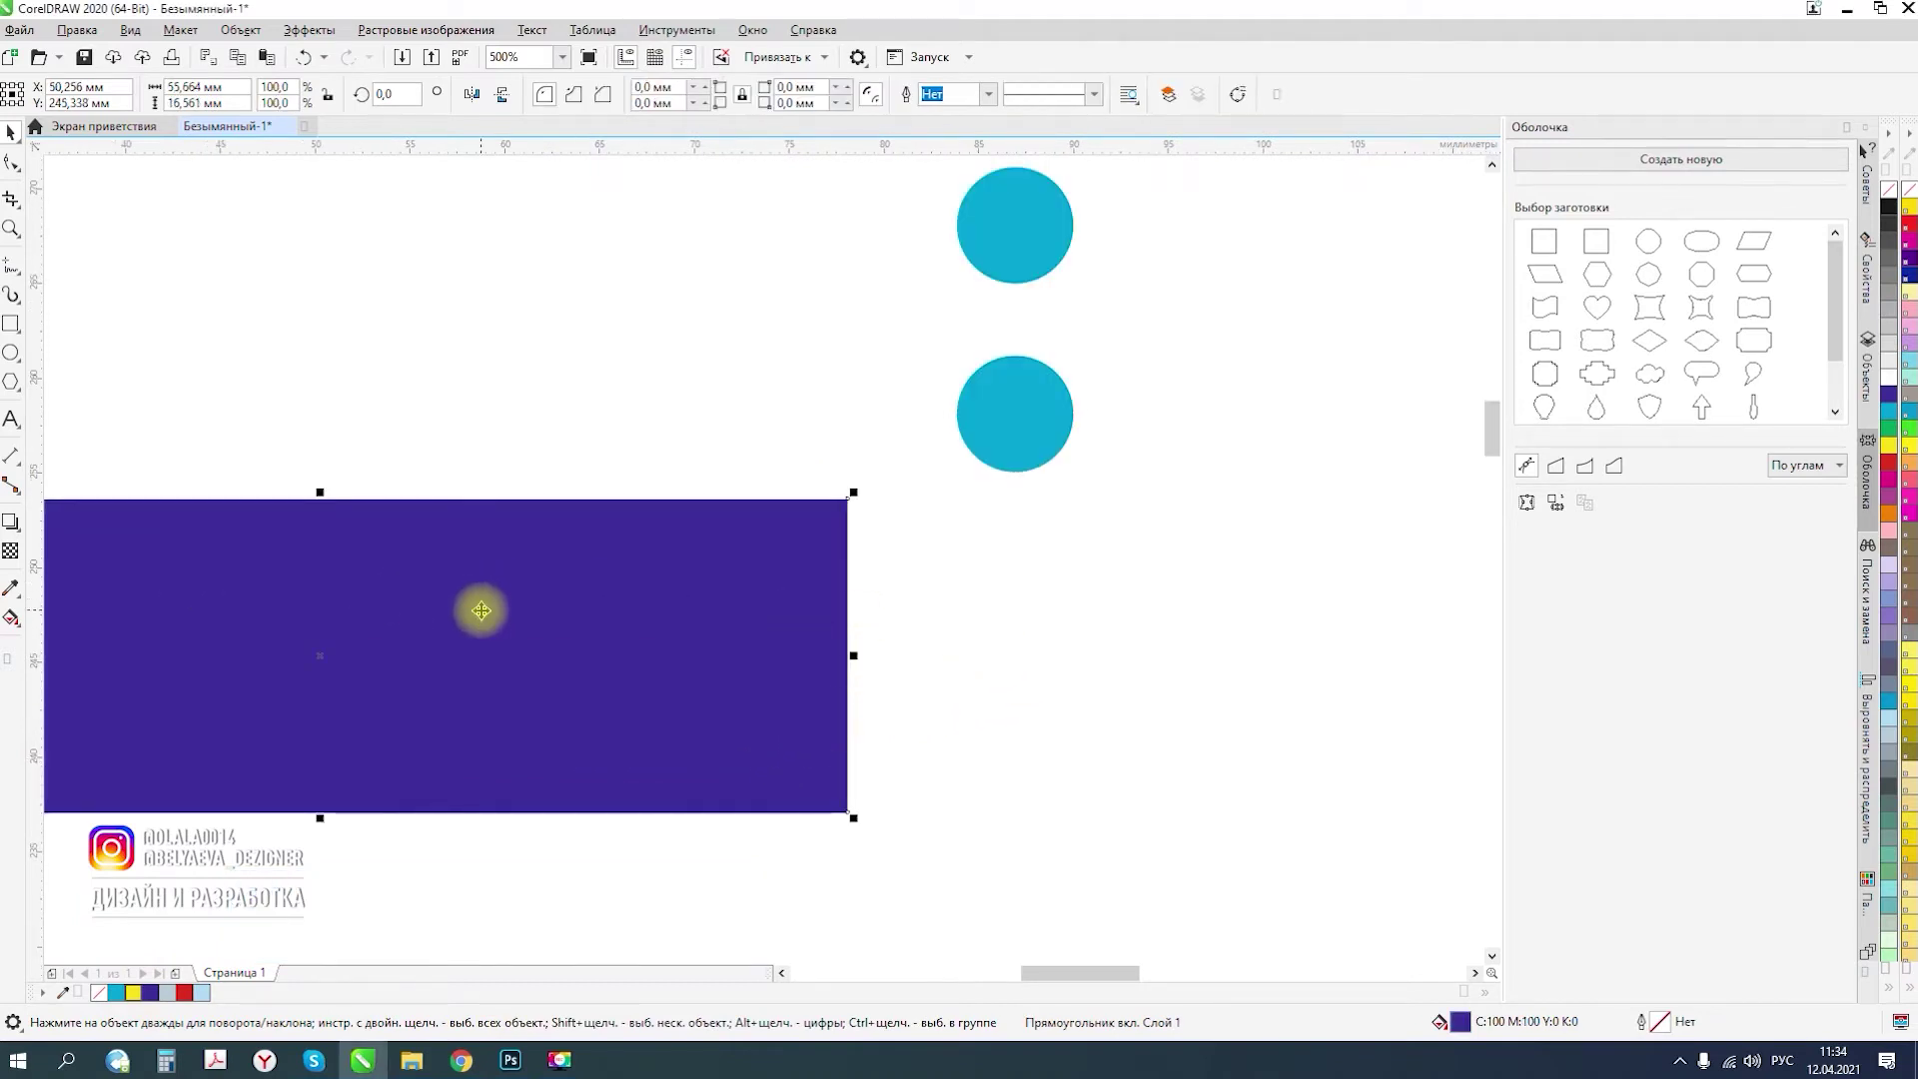
pyautogui.click(1015, 415)
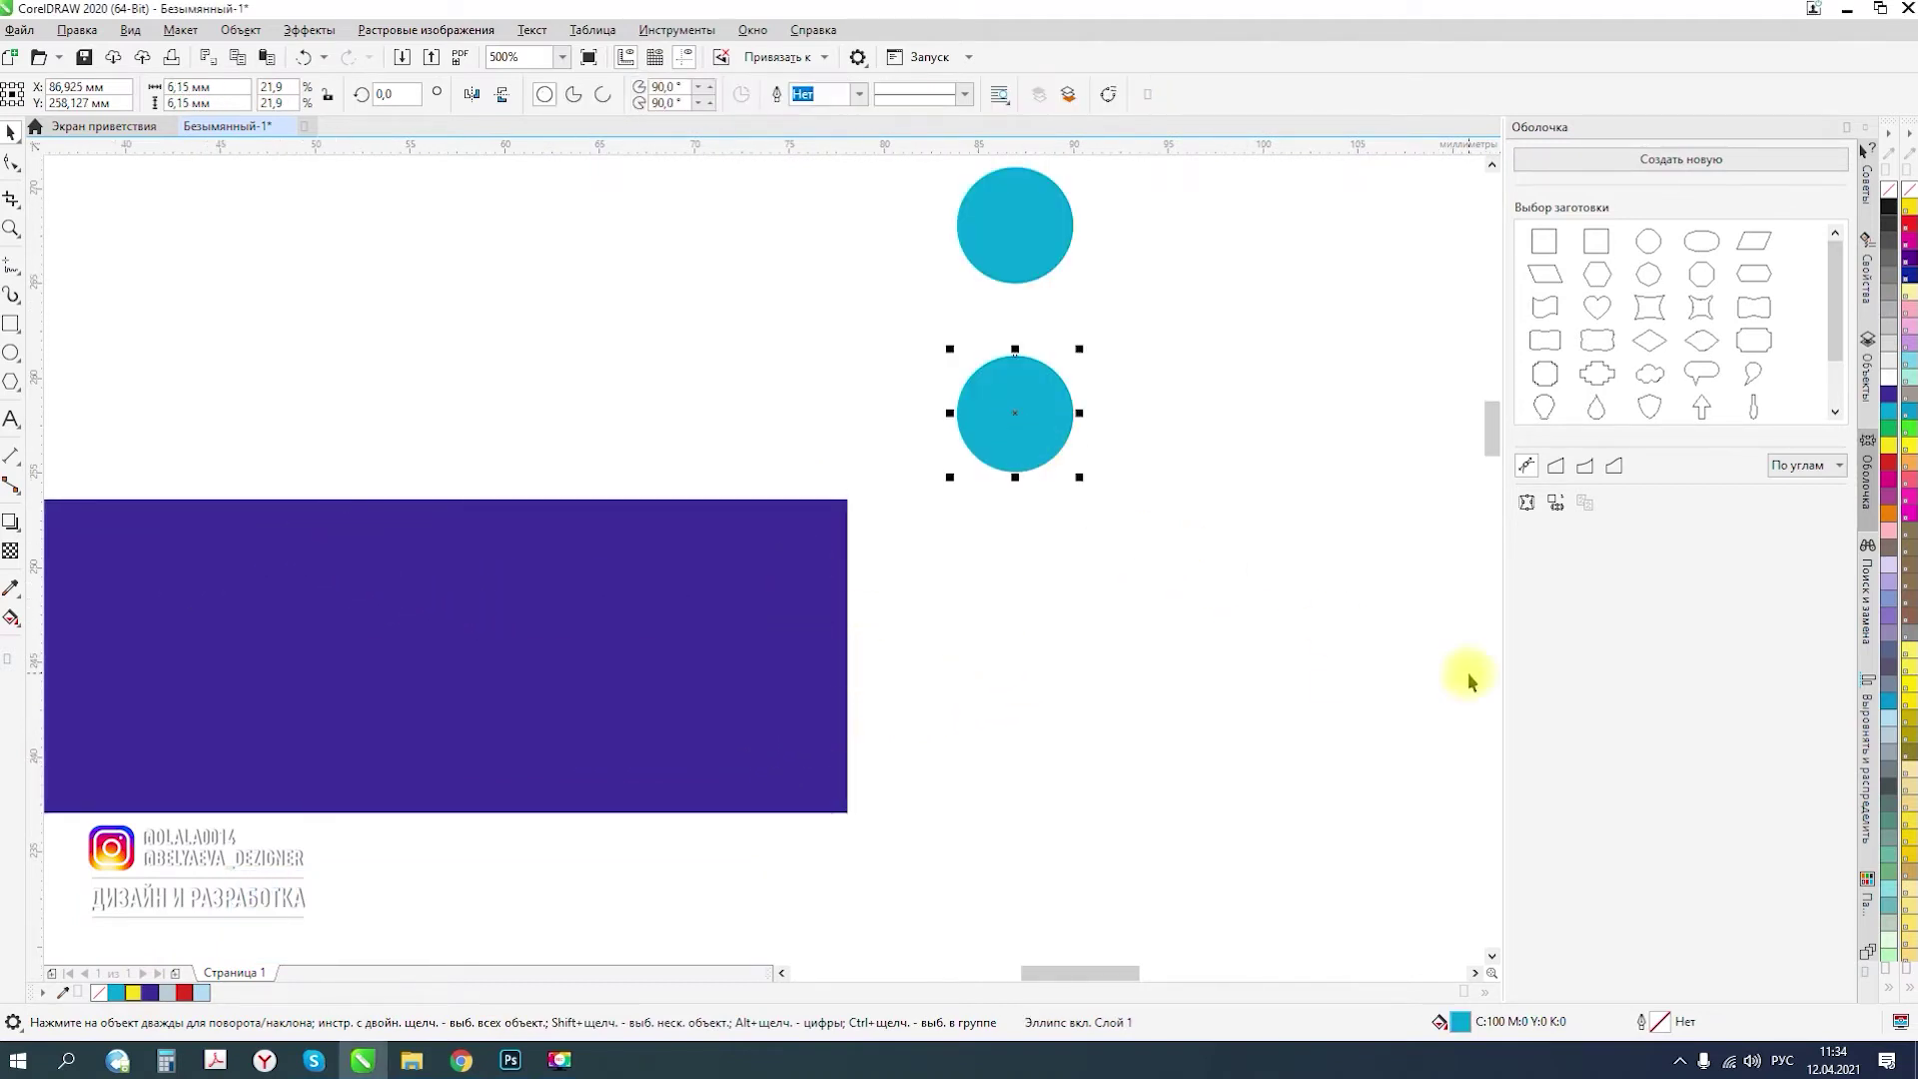
pyautogui.moveTo(1013, 425); pyautogui.dragTo(905, 568)
pyautogui.click(1339, 631)
pyautogui.scroll(-1, 985, 587)
pyautogui.scroll(-2, 989, 591)
pyautogui.scroll(2, 1004, 584)
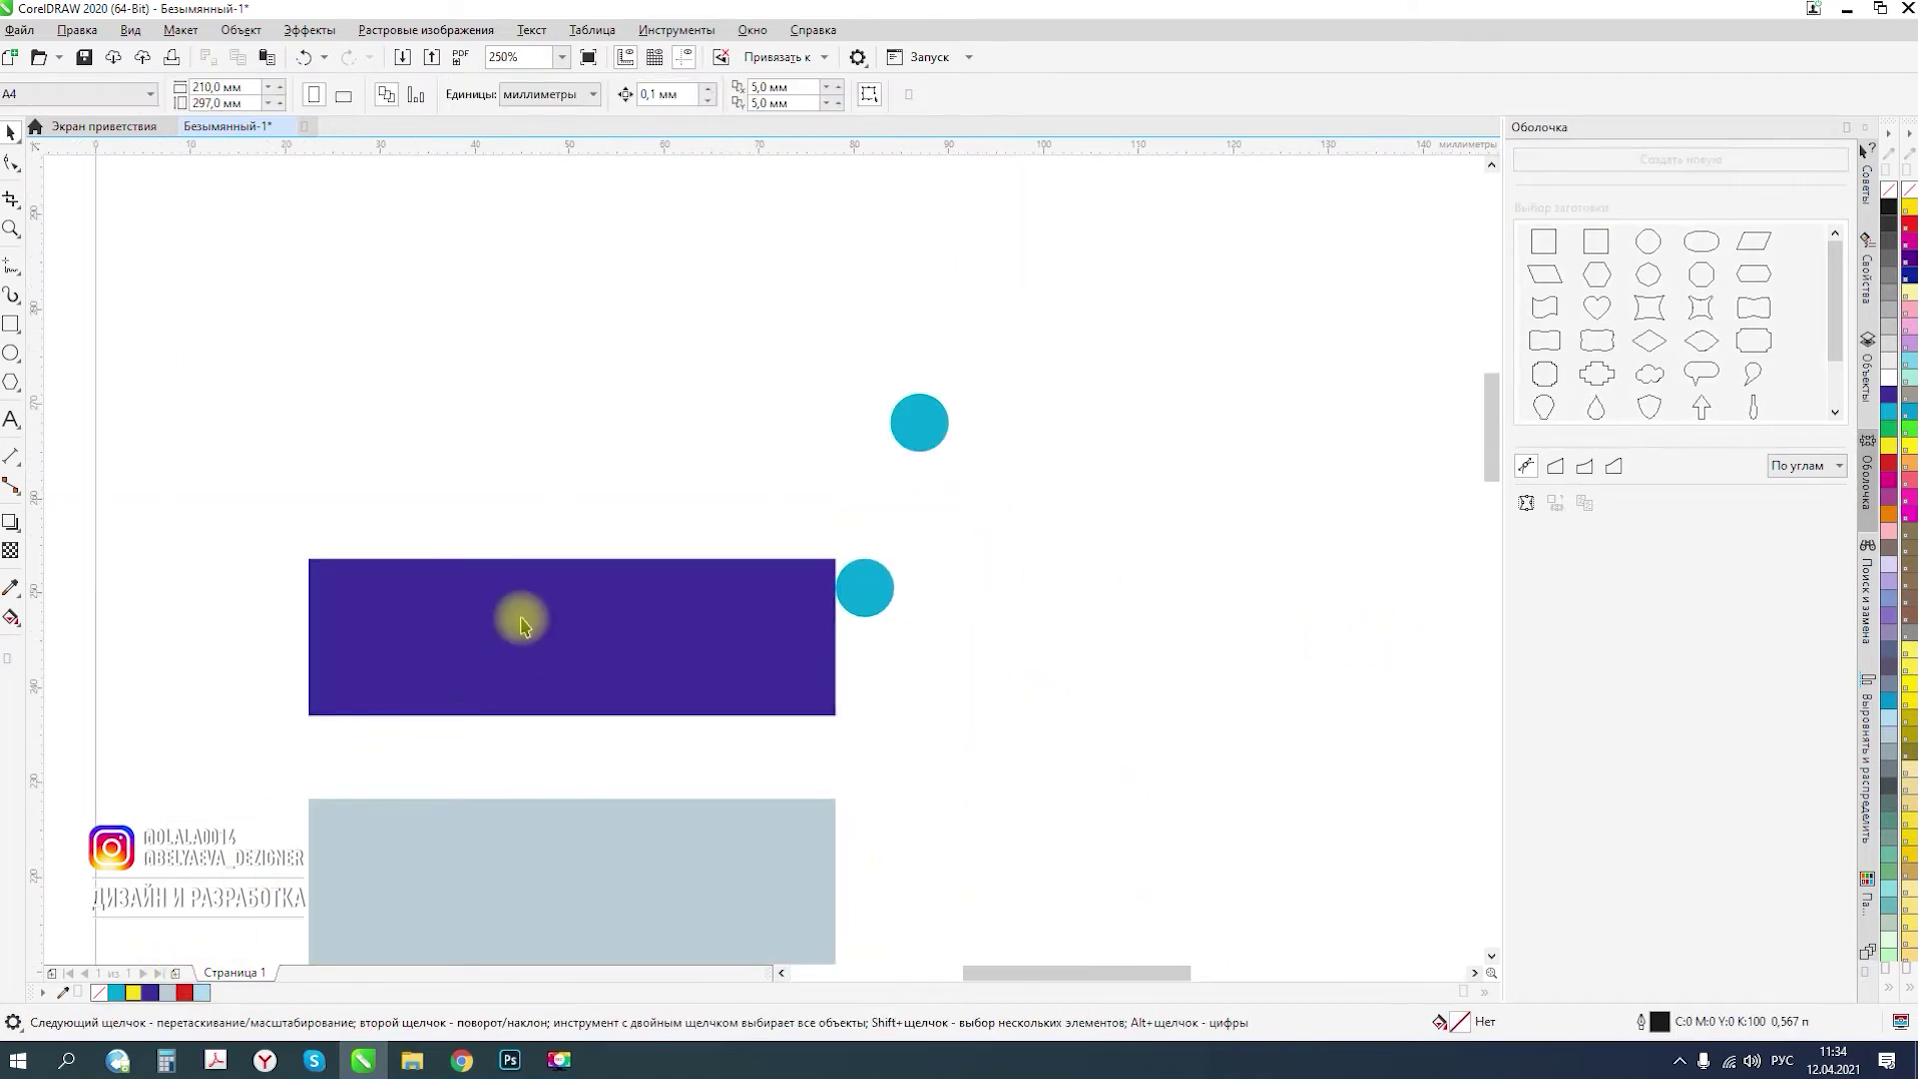
pyautogui.click(823, 59)
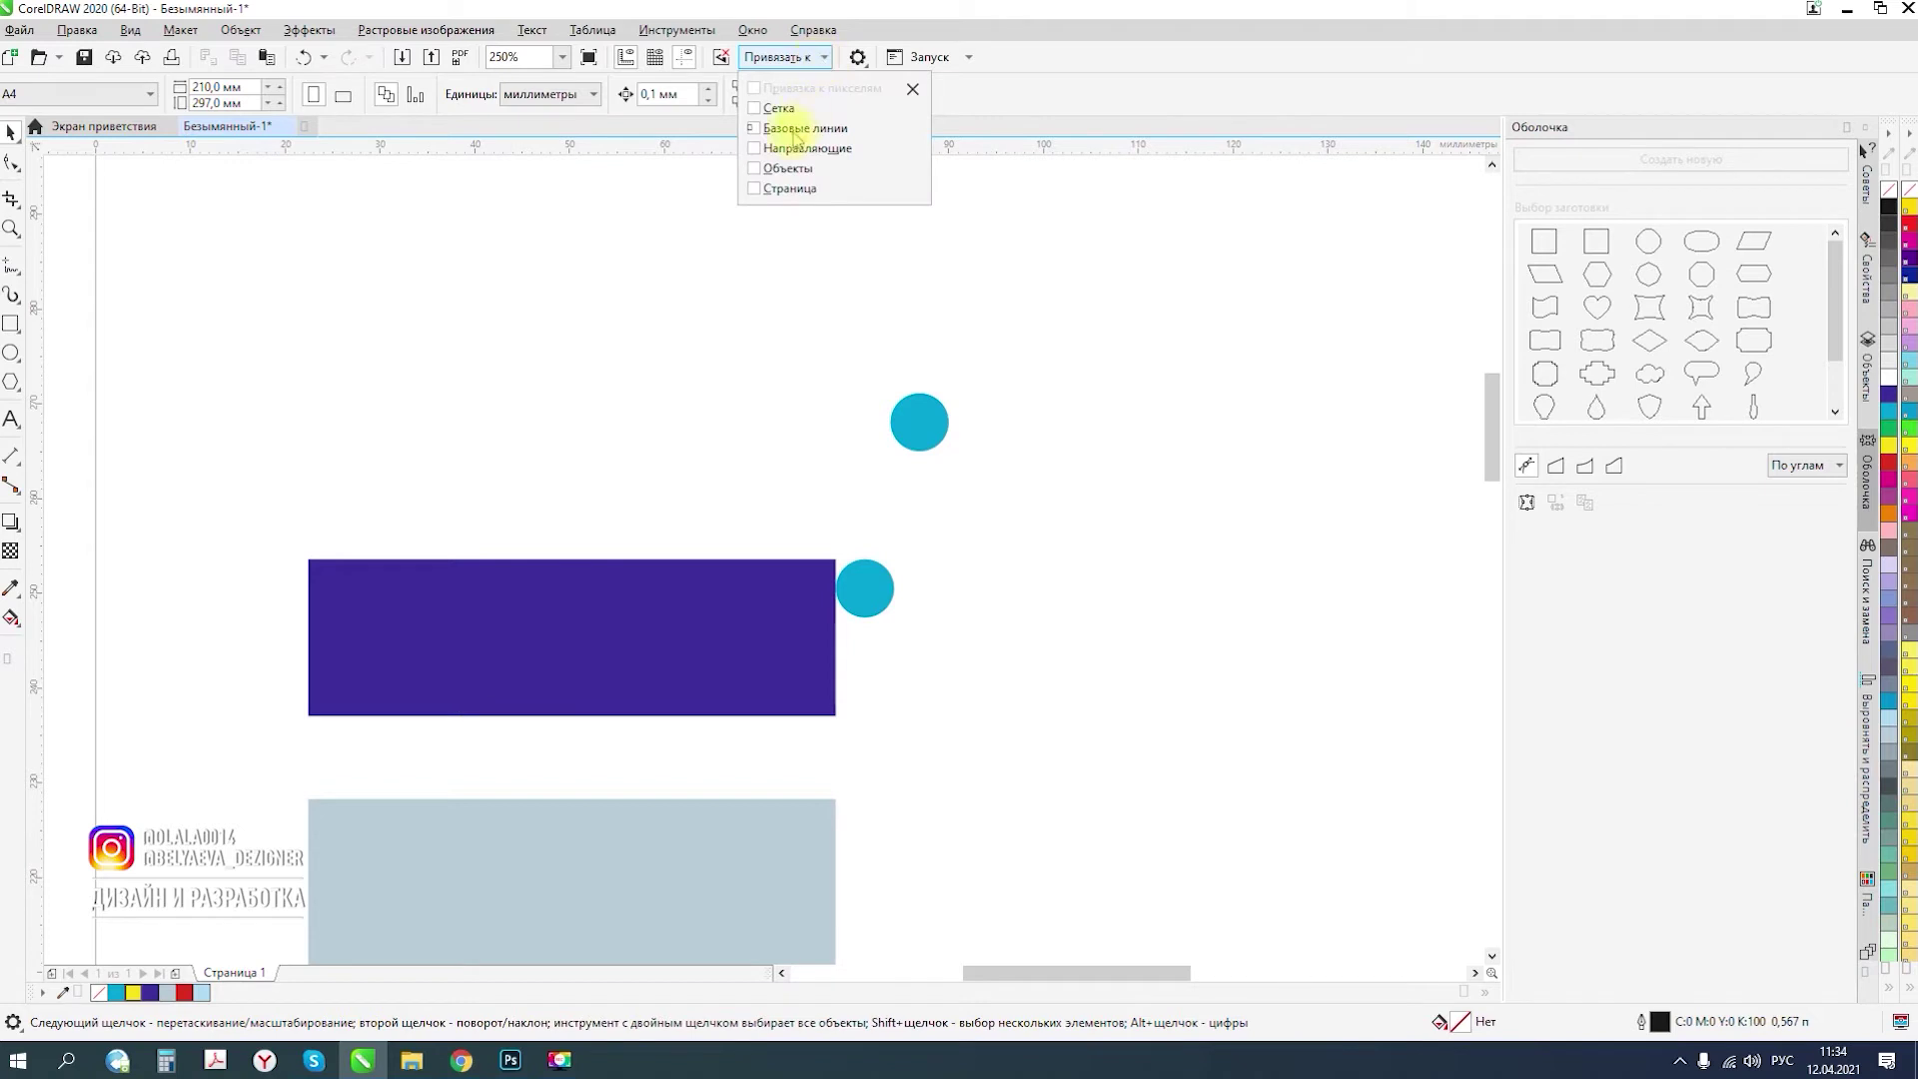
pyautogui.click(753, 291)
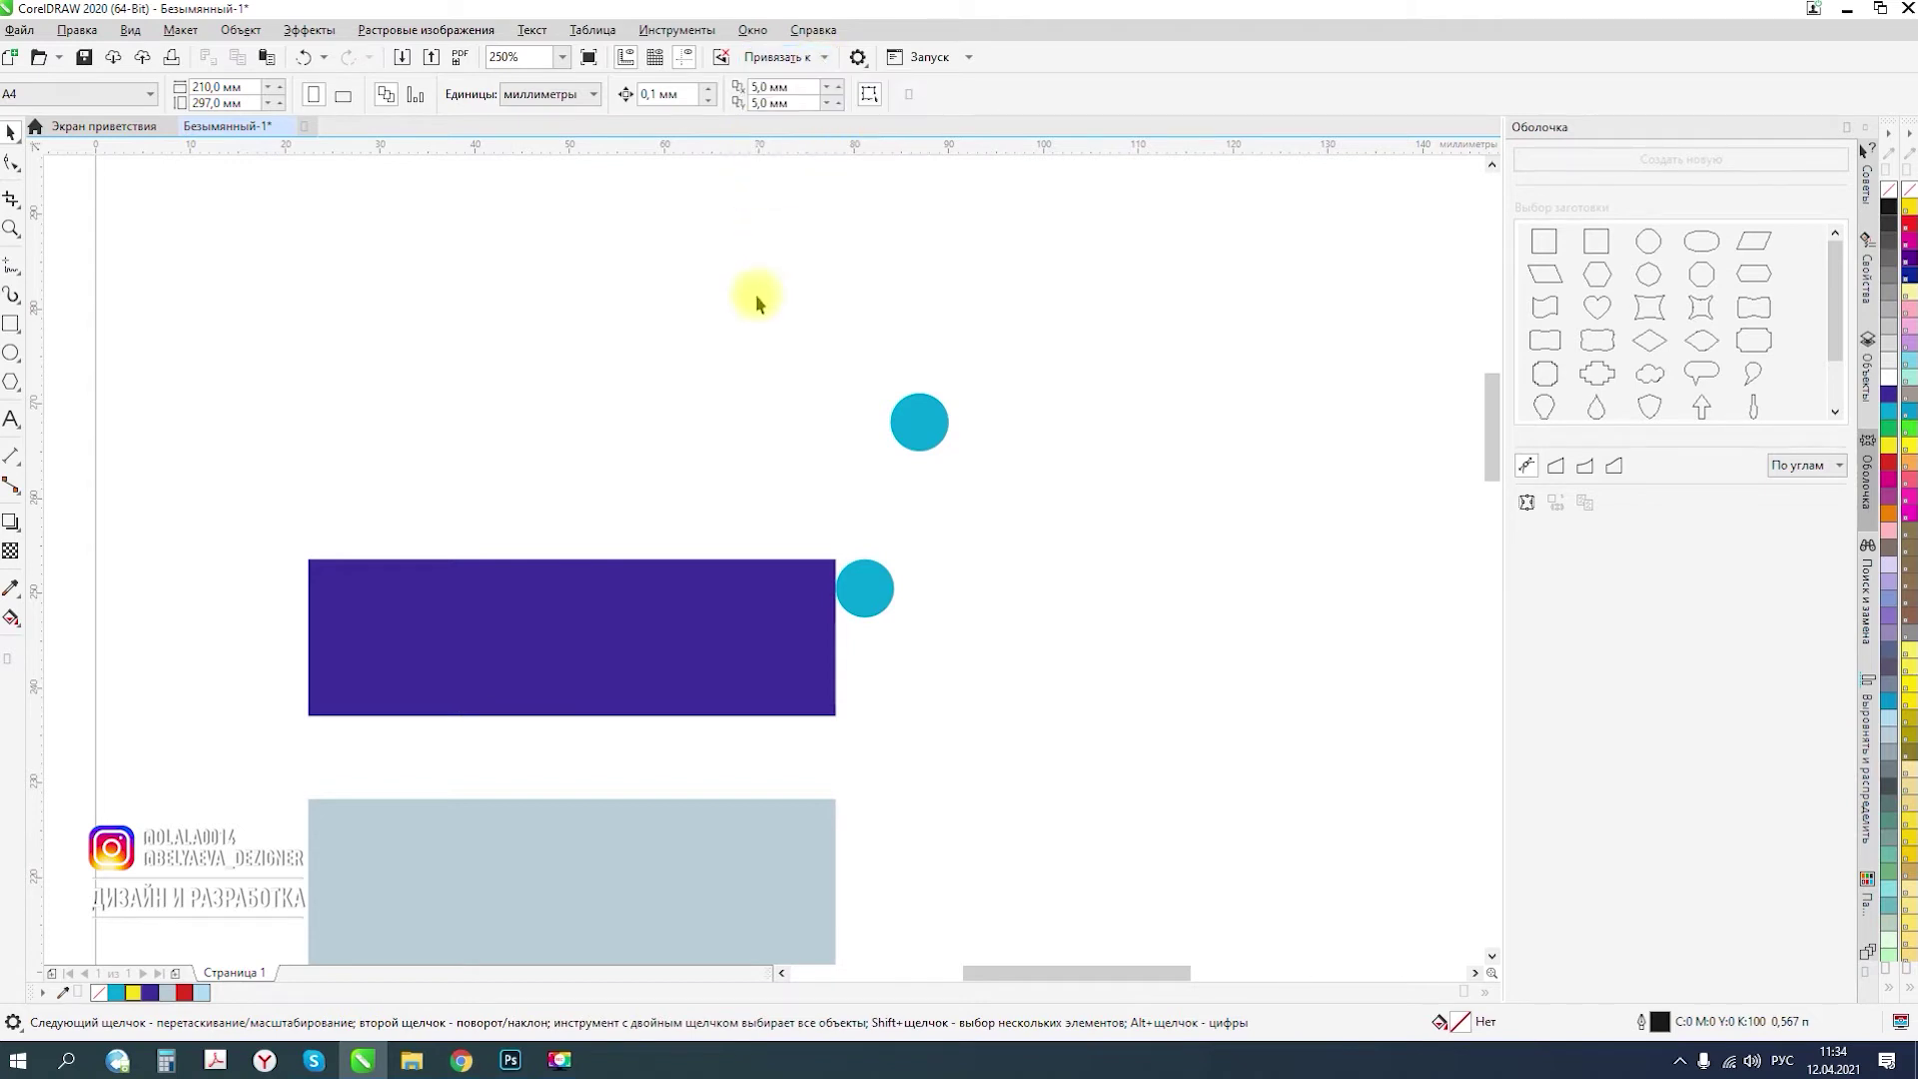
# - Add a horizontal guideline and move it just below the purple rectangle, at about Y 236.1 mm
pyautogui.scroll(-2, 756, 289)
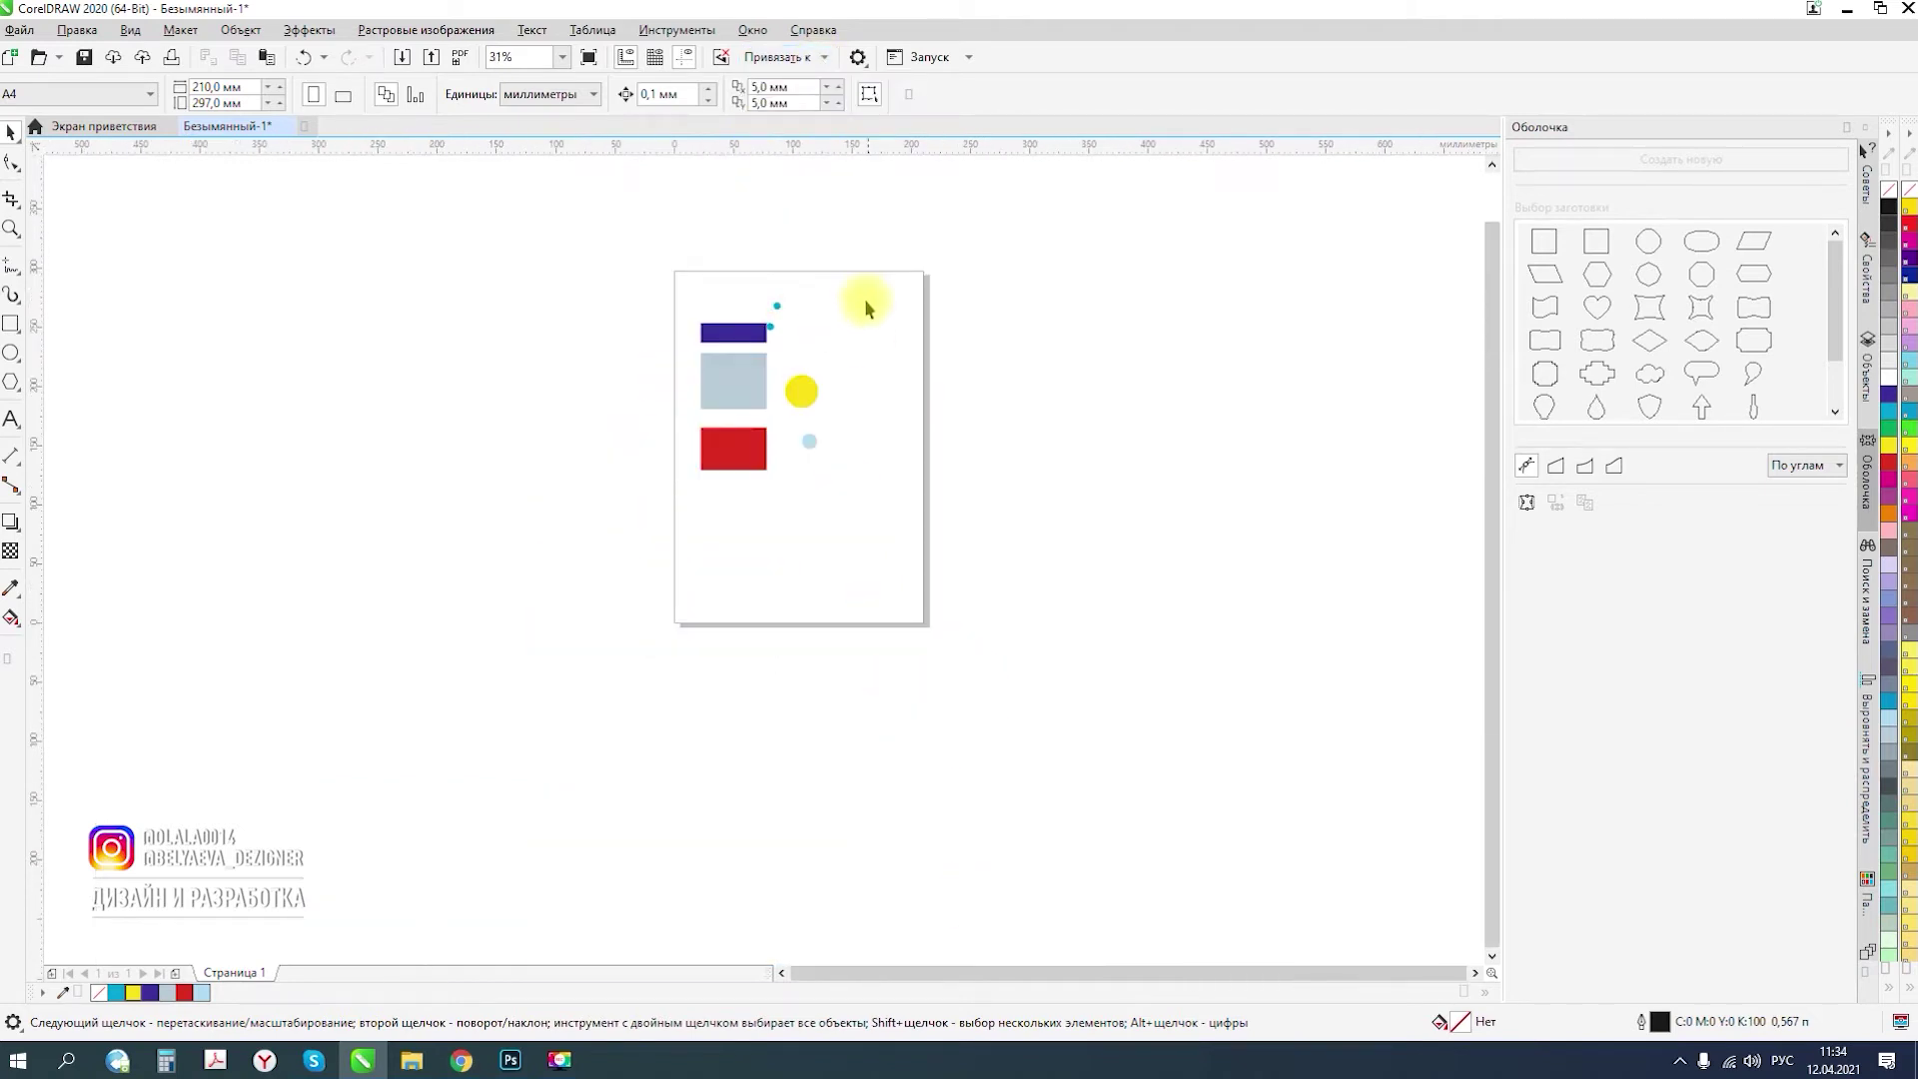
pyautogui.scroll(2, 862, 292)
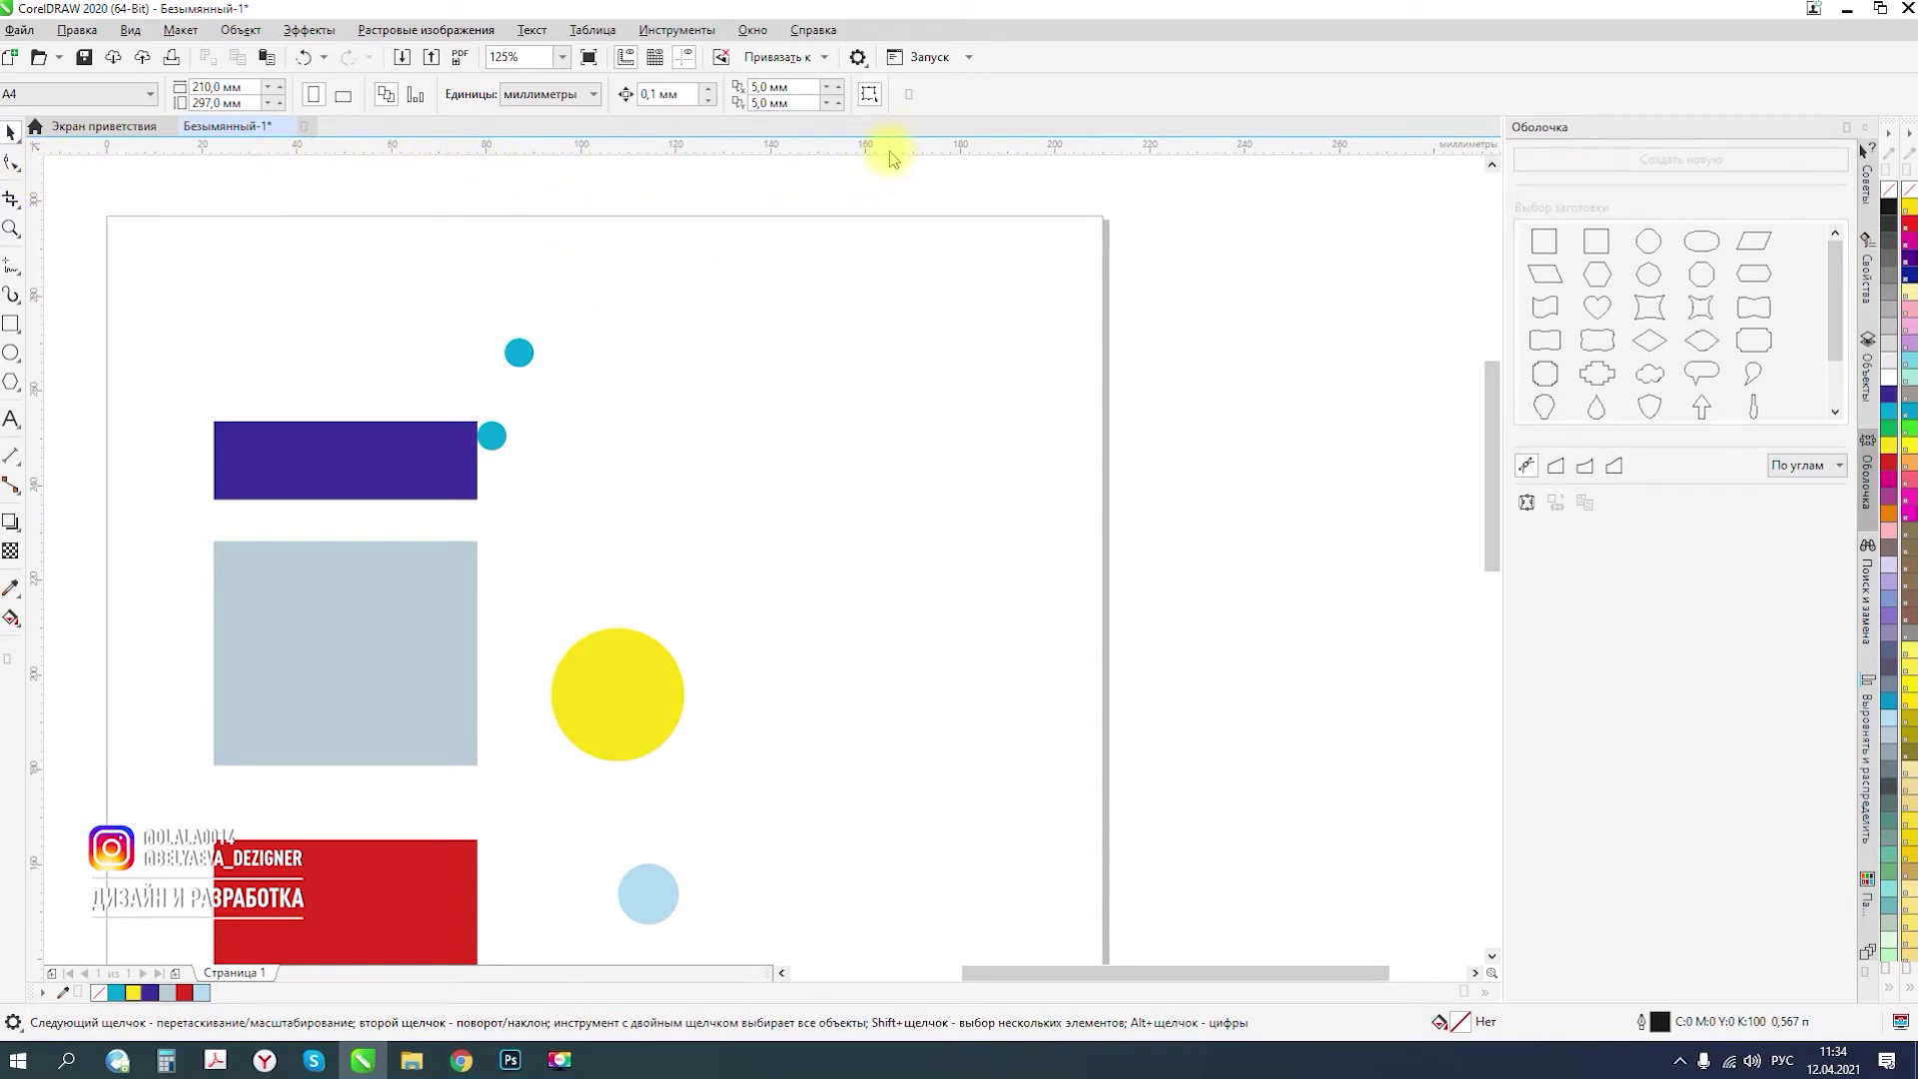
pyautogui.moveTo(892, 178); pyautogui.dragTo(966, 297)
pyautogui.scroll(1, 822, 350)
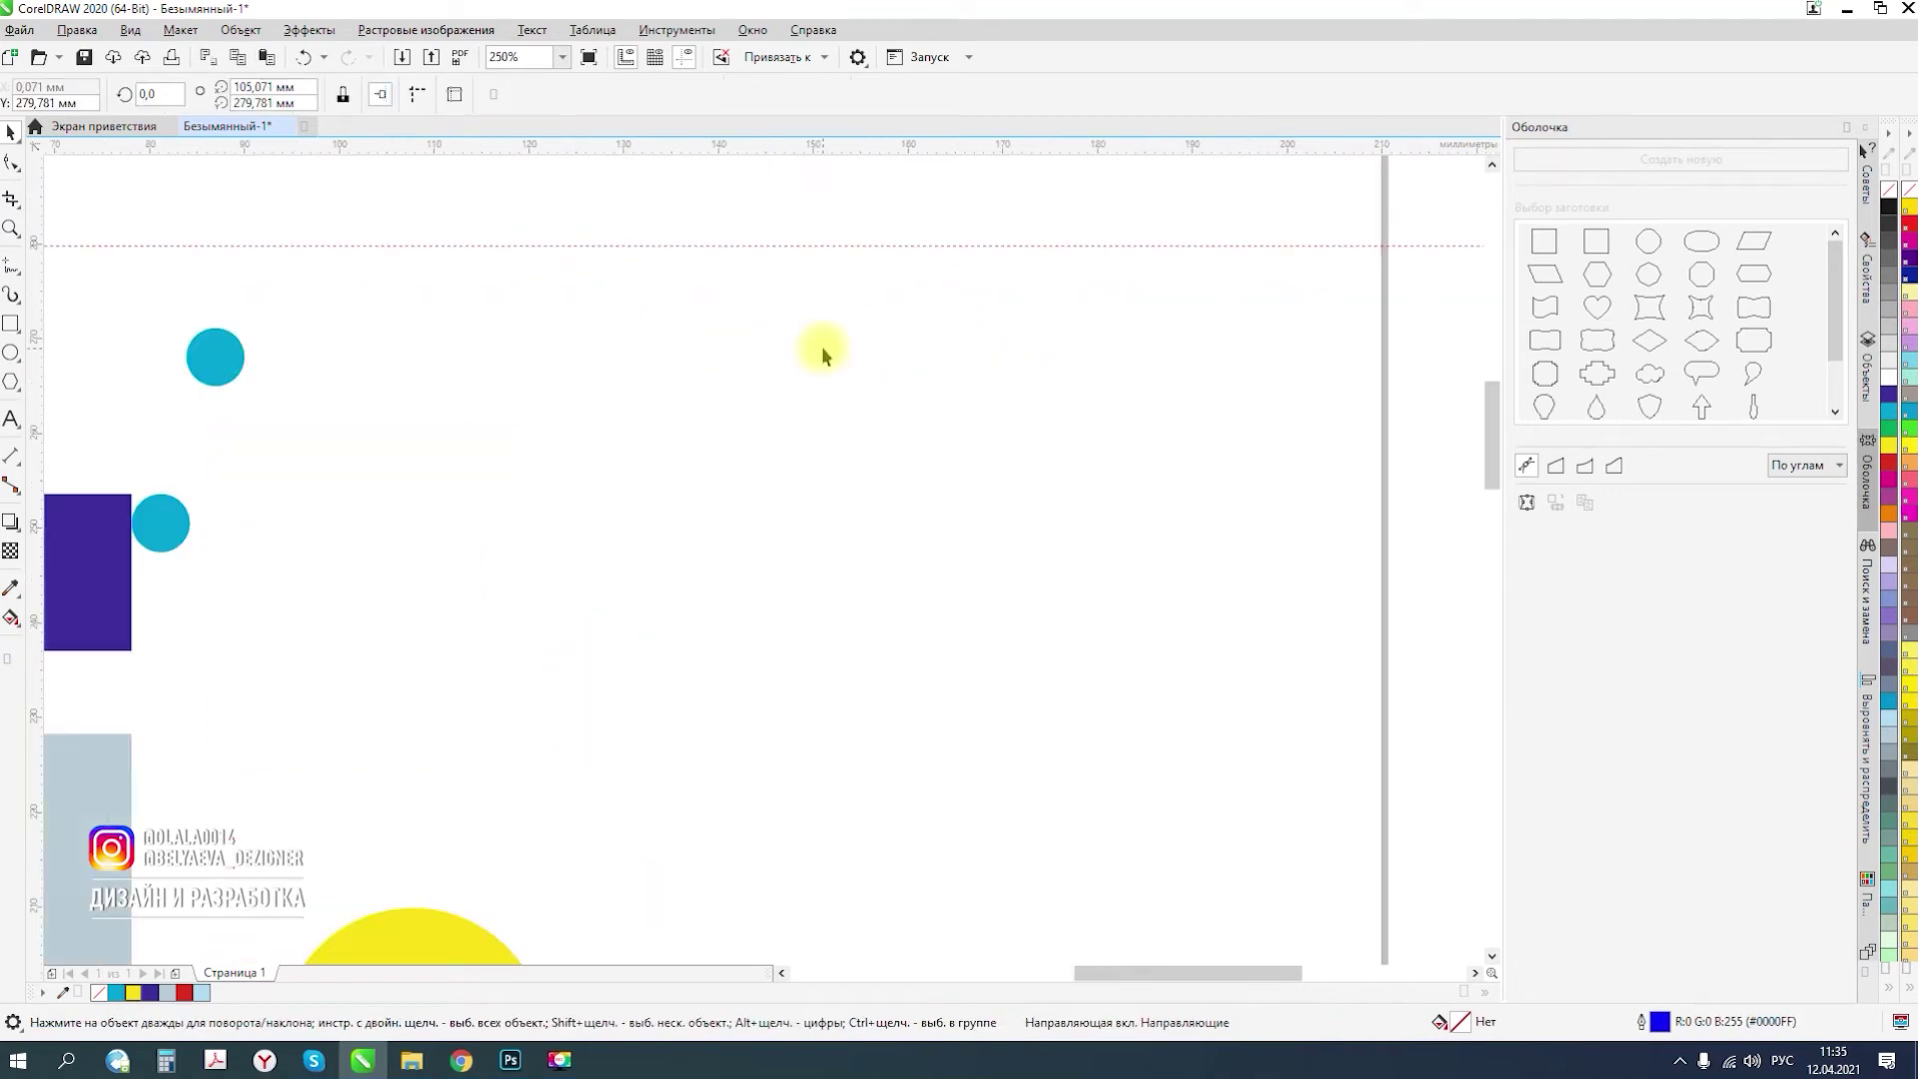
pyautogui.scroll(-2, 737, 328)
pyautogui.moveTo(769, 307); pyautogui.dragTo(797, 410)
pyautogui.scroll(4, 591, 390)
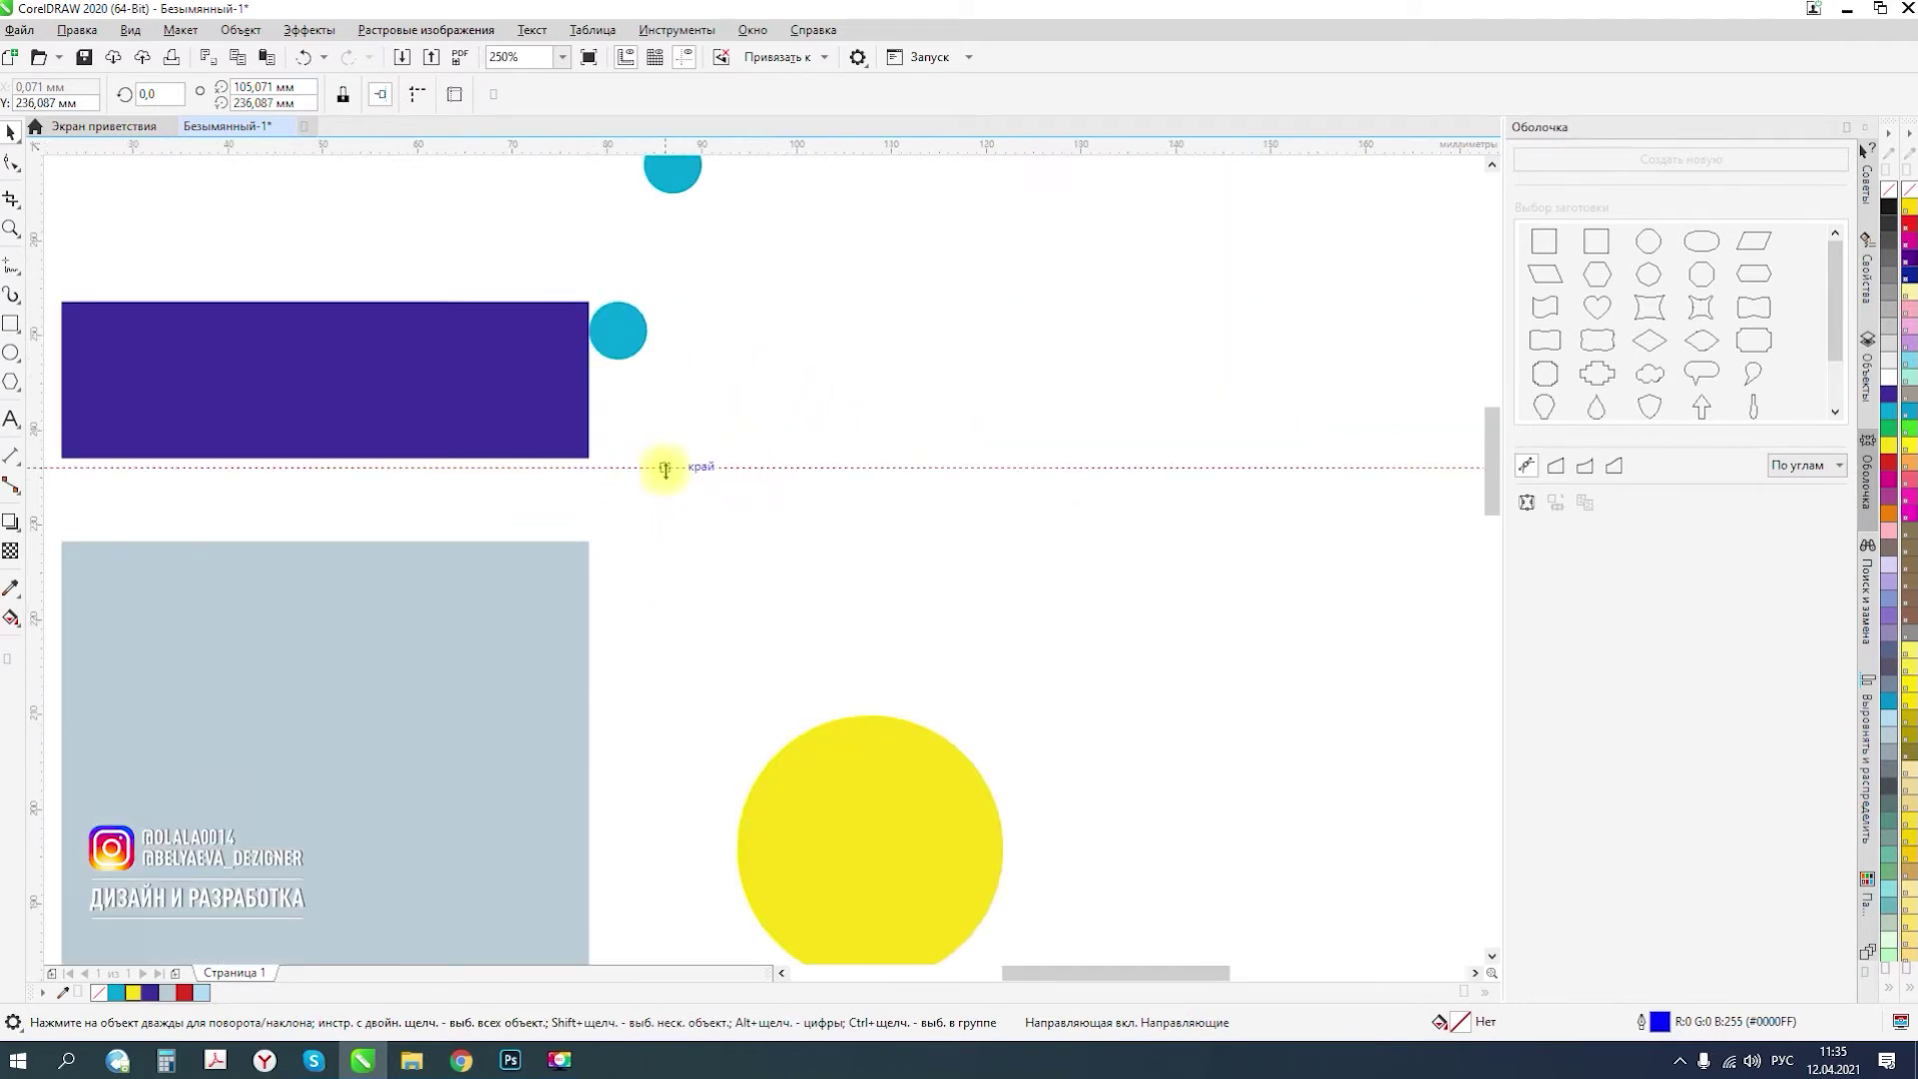
# - Add a vertical guideline to the right of the yellow circle, at about X 134.5 mm
pyautogui.moveTo(40, 262); pyautogui.dragTo(1123, 318)
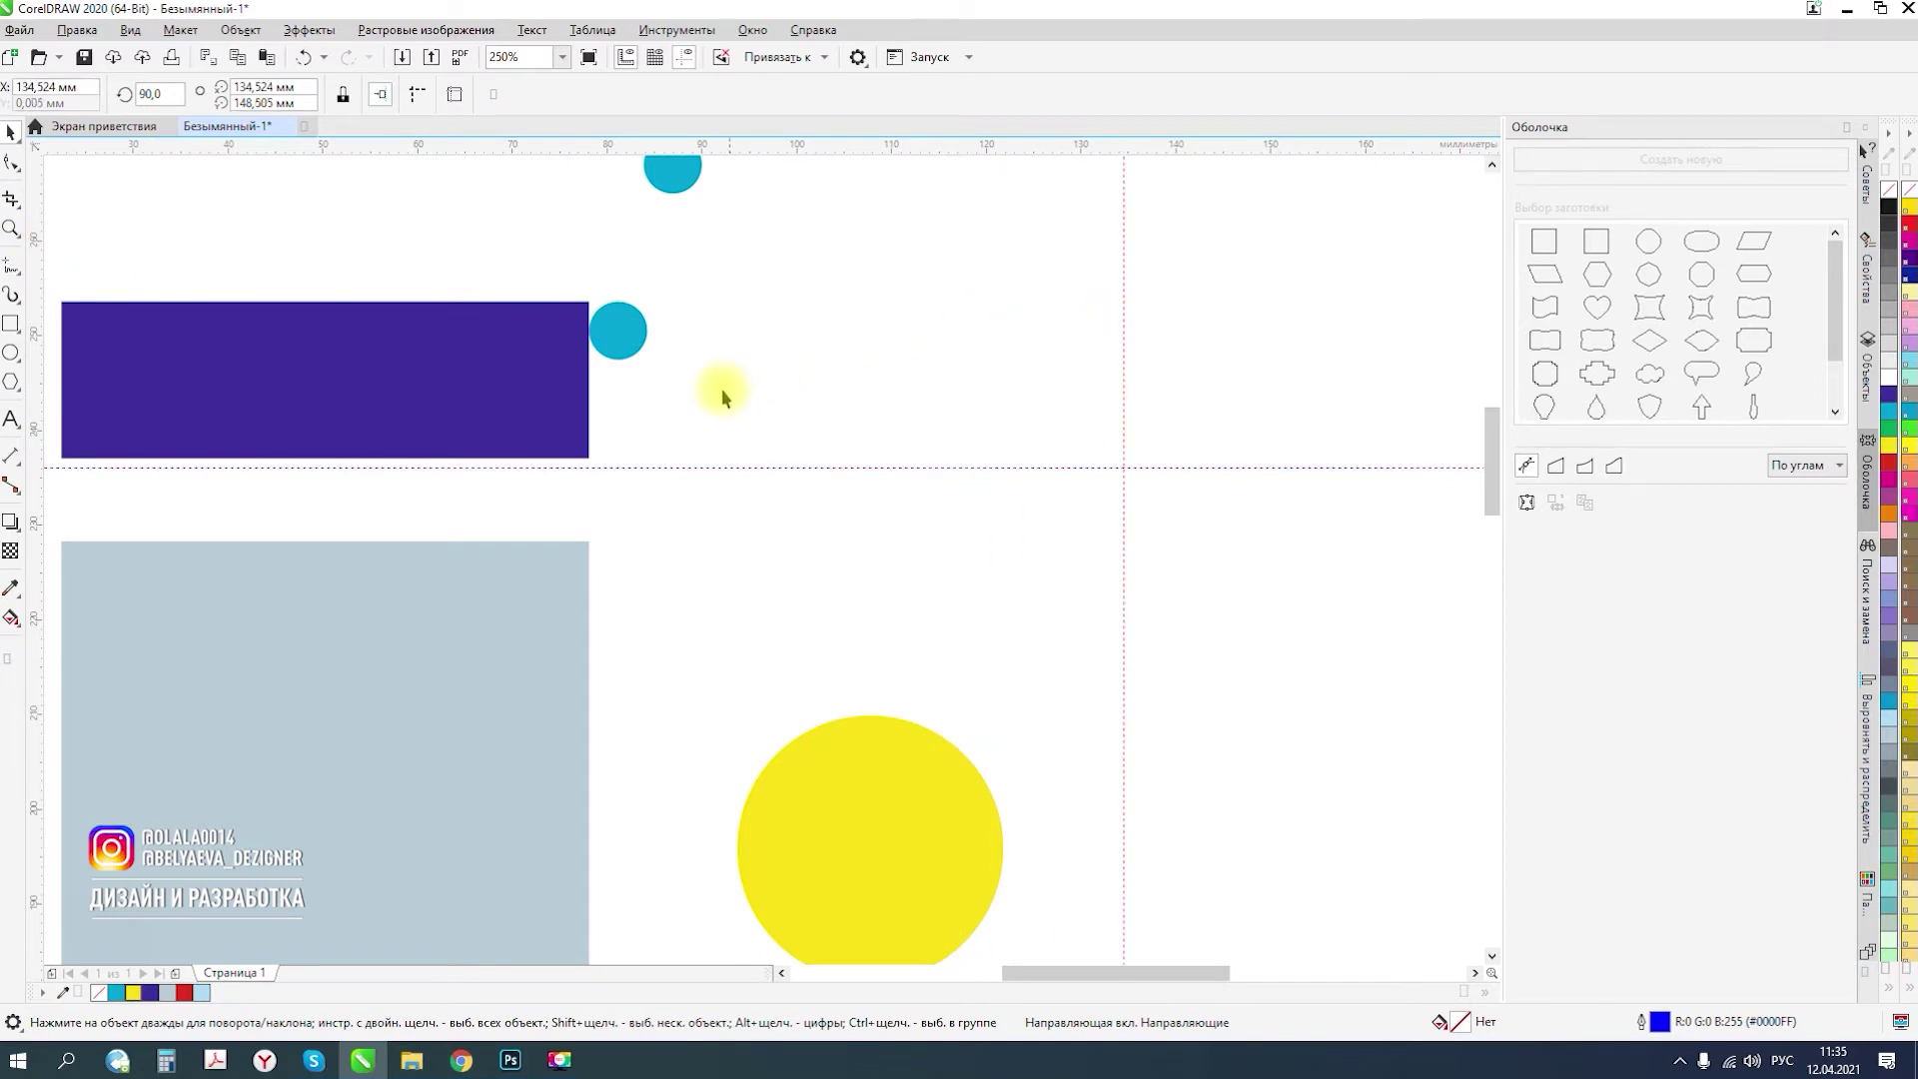
pyautogui.scroll(-3, 723, 390)
pyautogui.scroll(3, 879, 355)
pyautogui.scroll(-3, 729, 410)
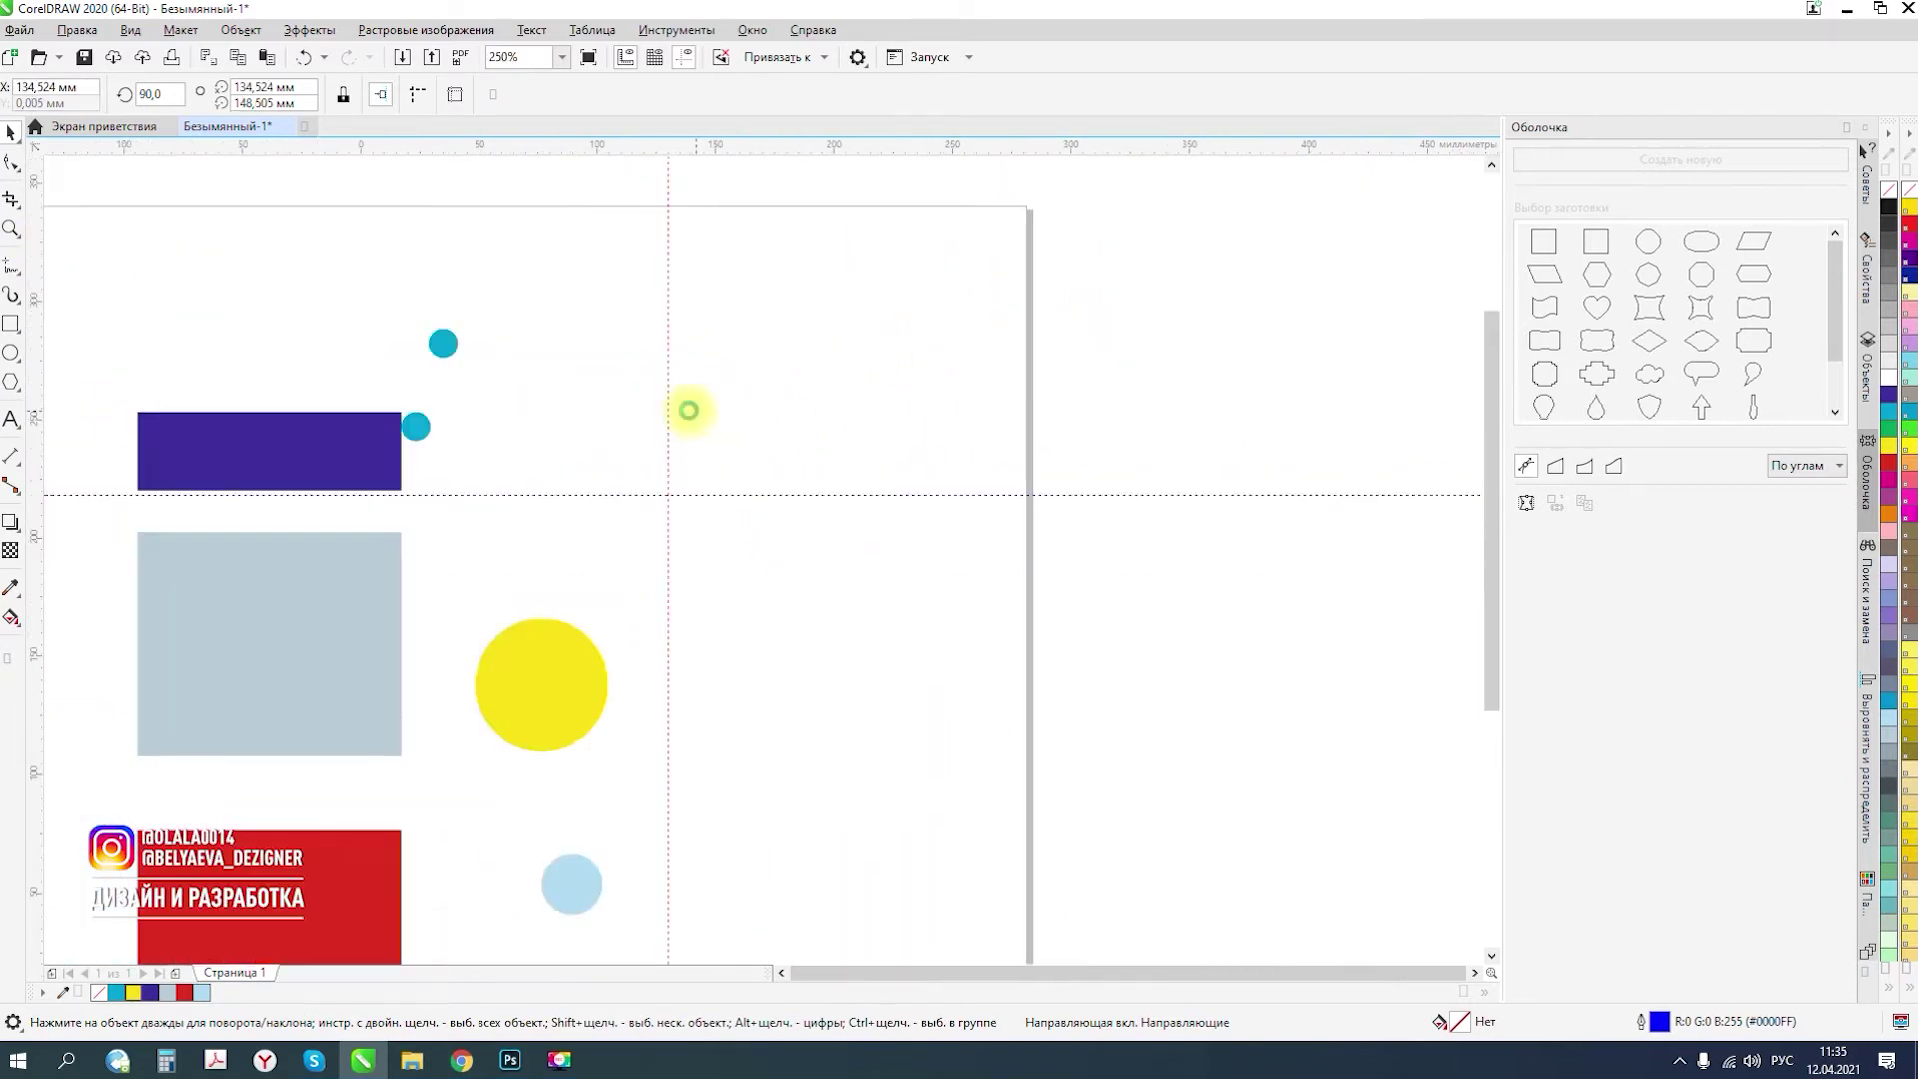
pyautogui.scroll(2, 698, 433)
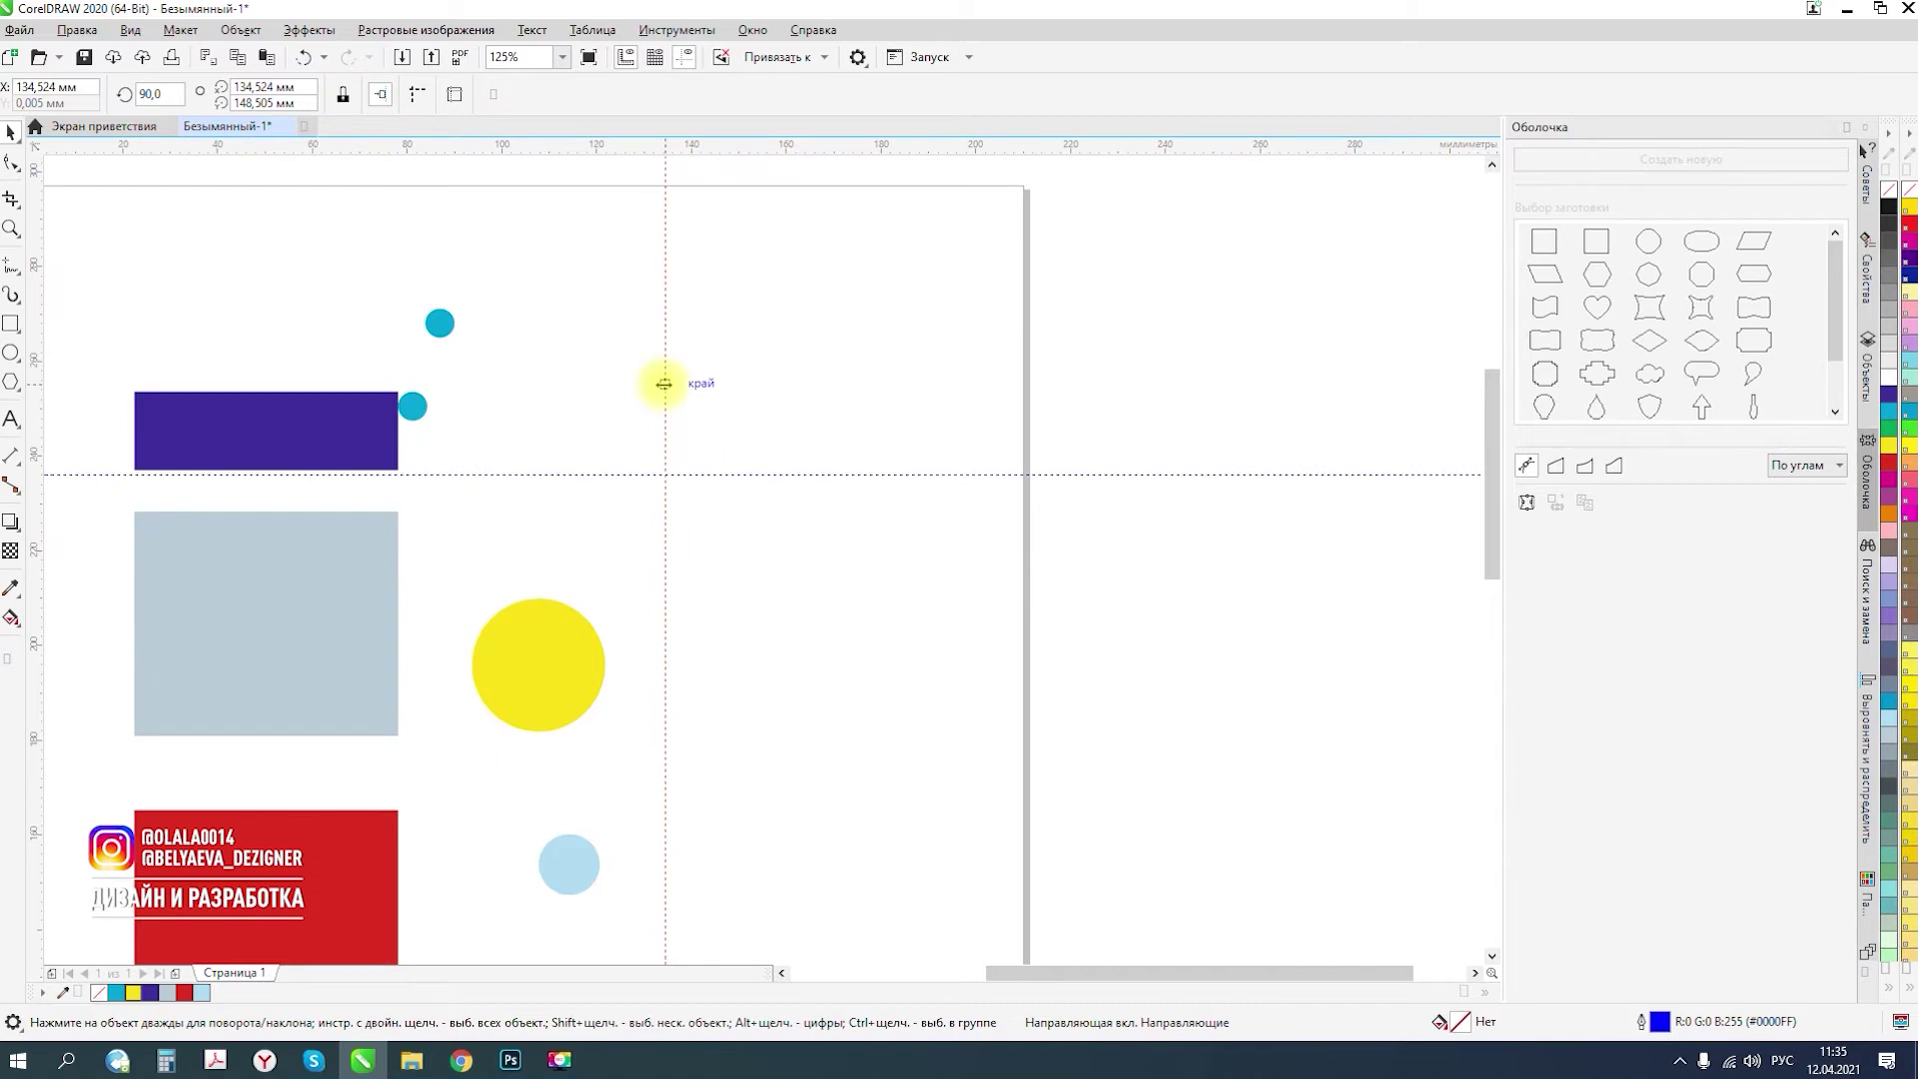
# - Set the vertical guideline's rotation centre where it crosses the horizontal one and rotate it to about 324.4°
pyautogui.doubleClick(663, 384)
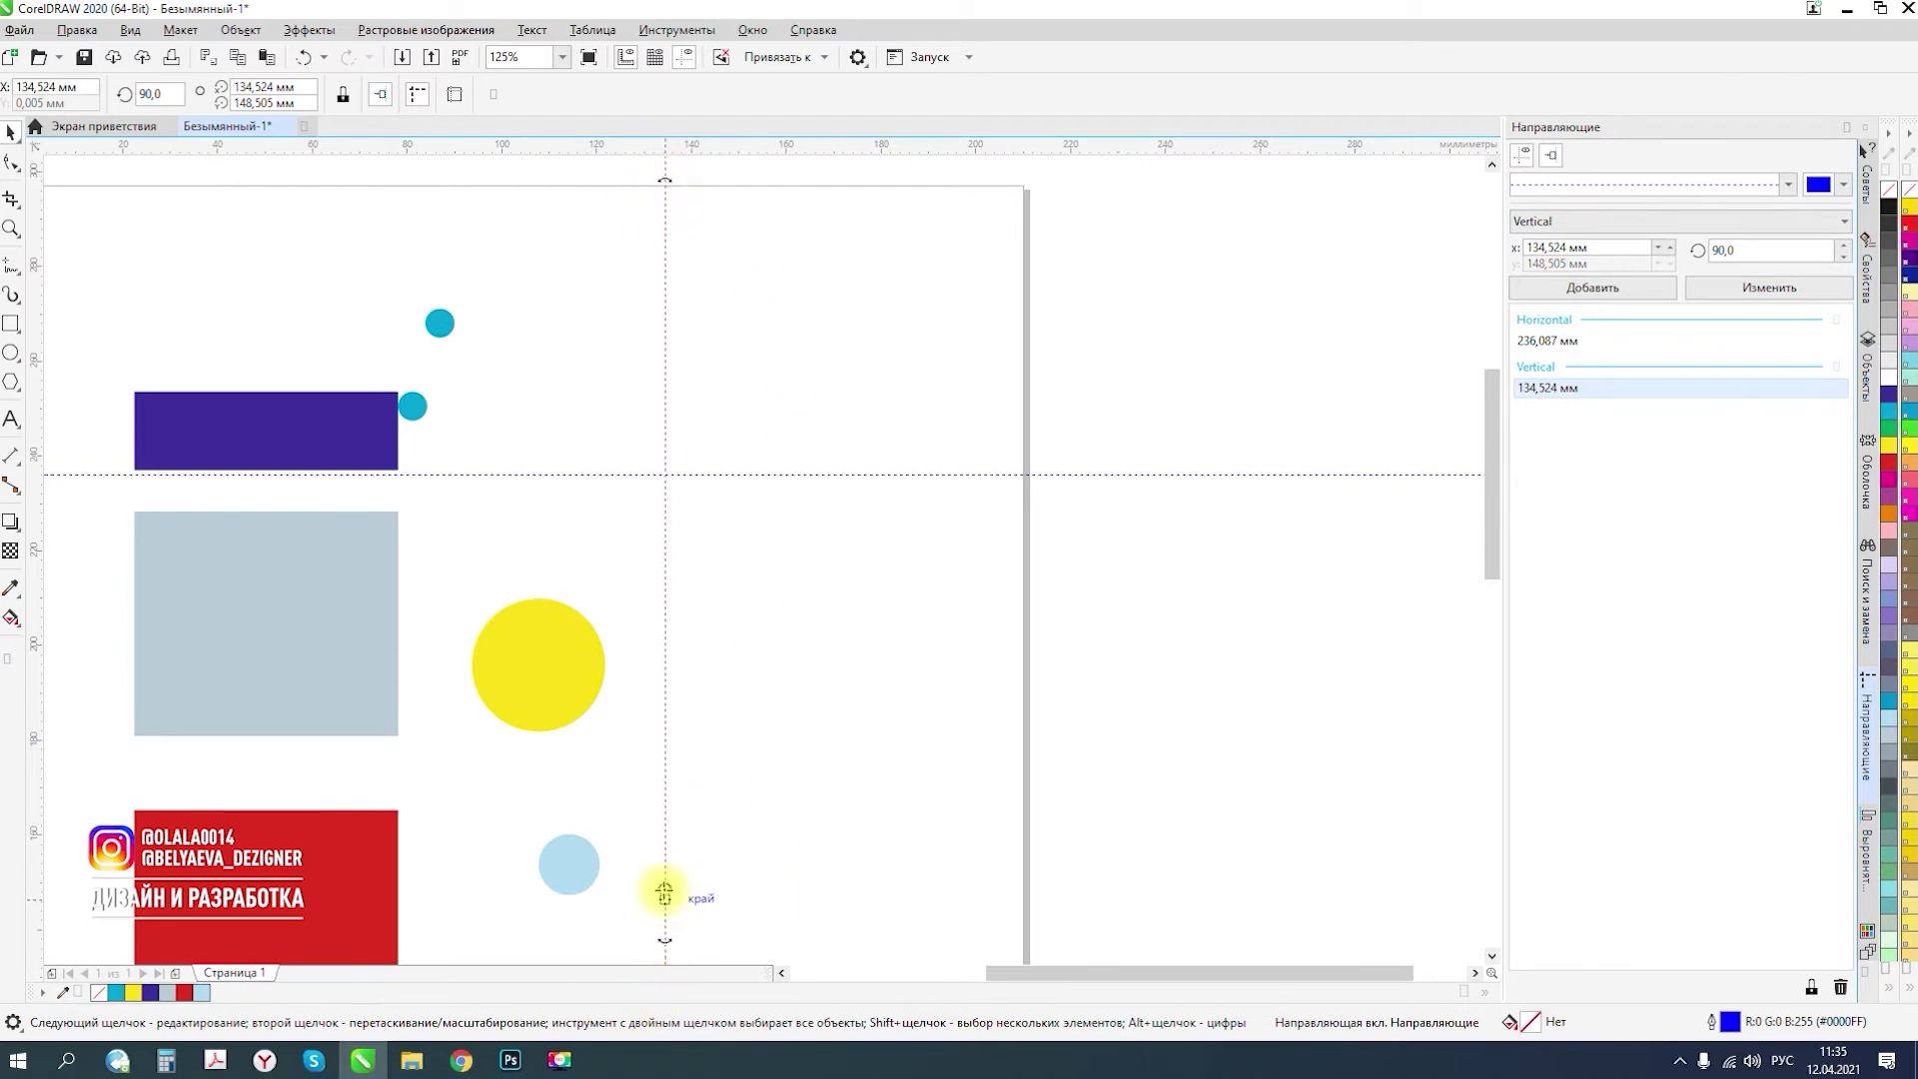
pyautogui.moveTo(665, 890); pyautogui.dragTo(665, 474)
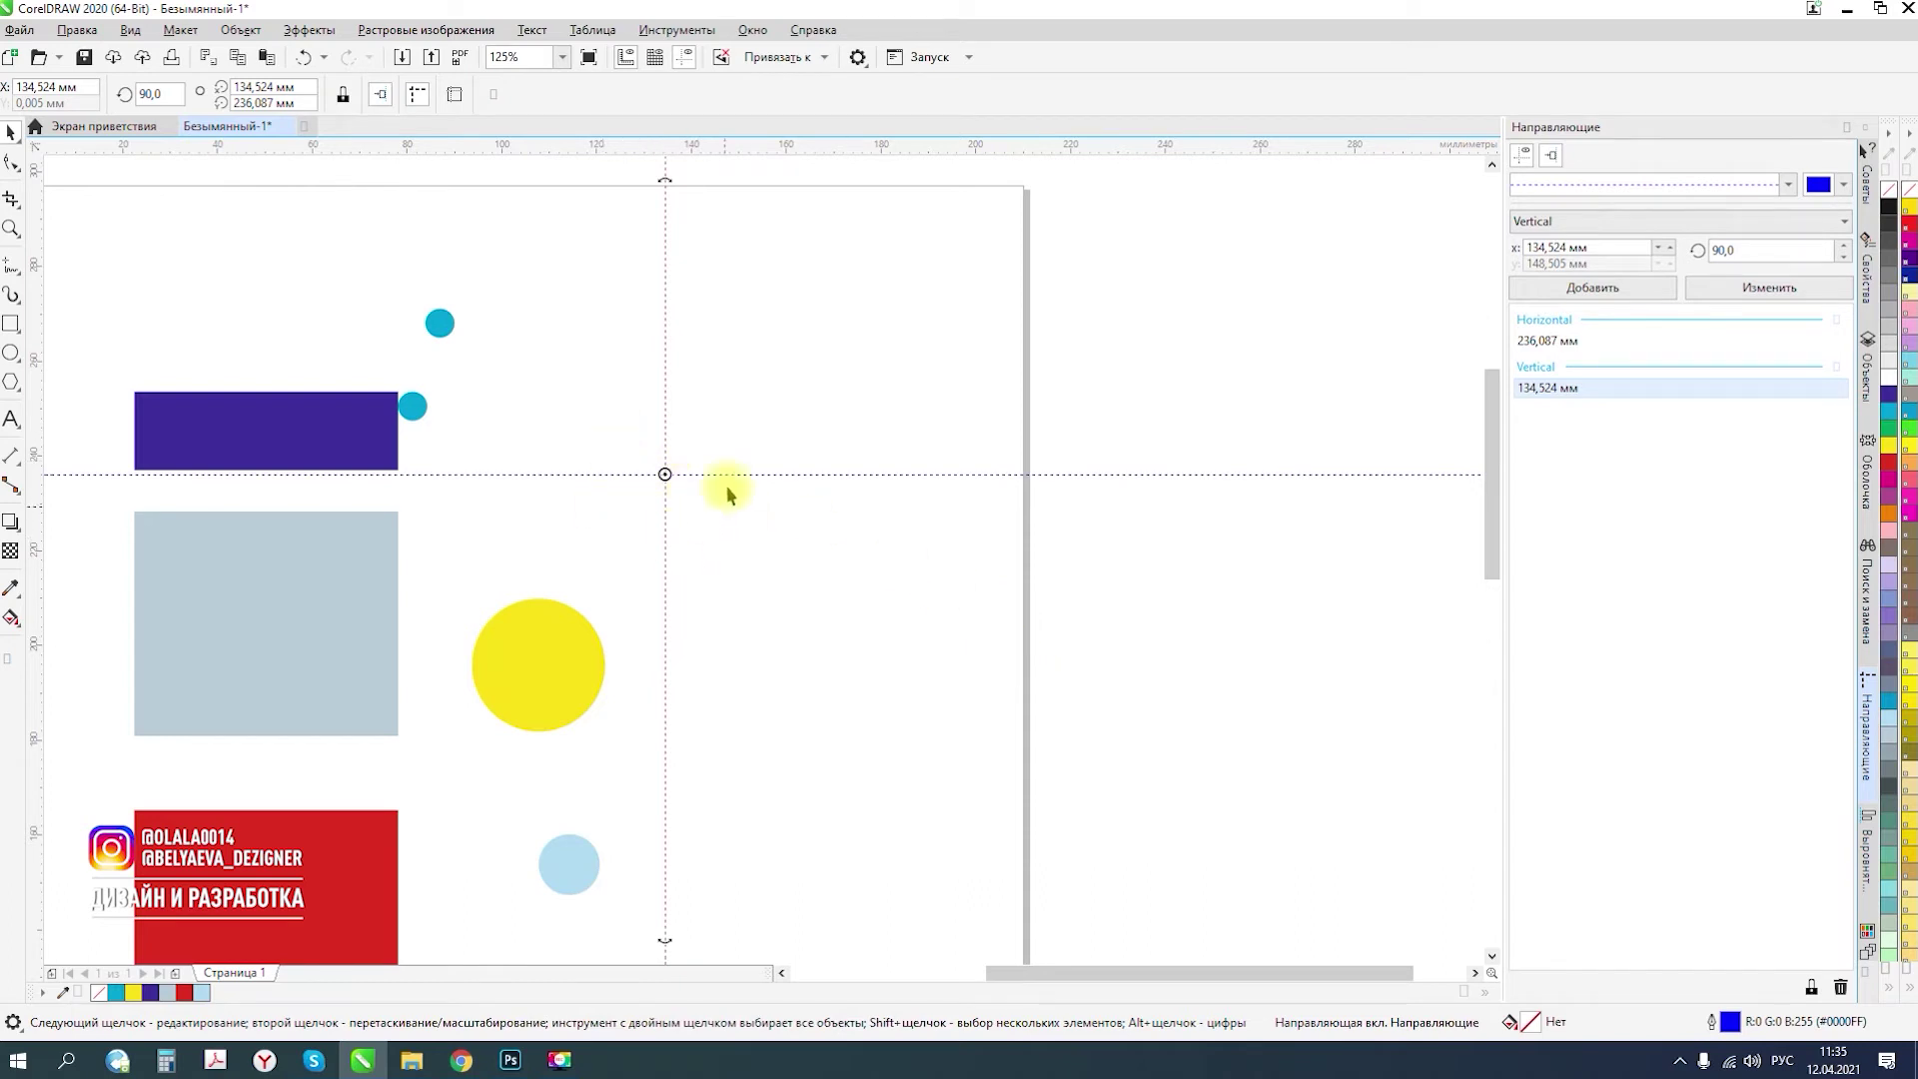
pyautogui.moveTo(667, 179); pyautogui.dragTo(897, 642)
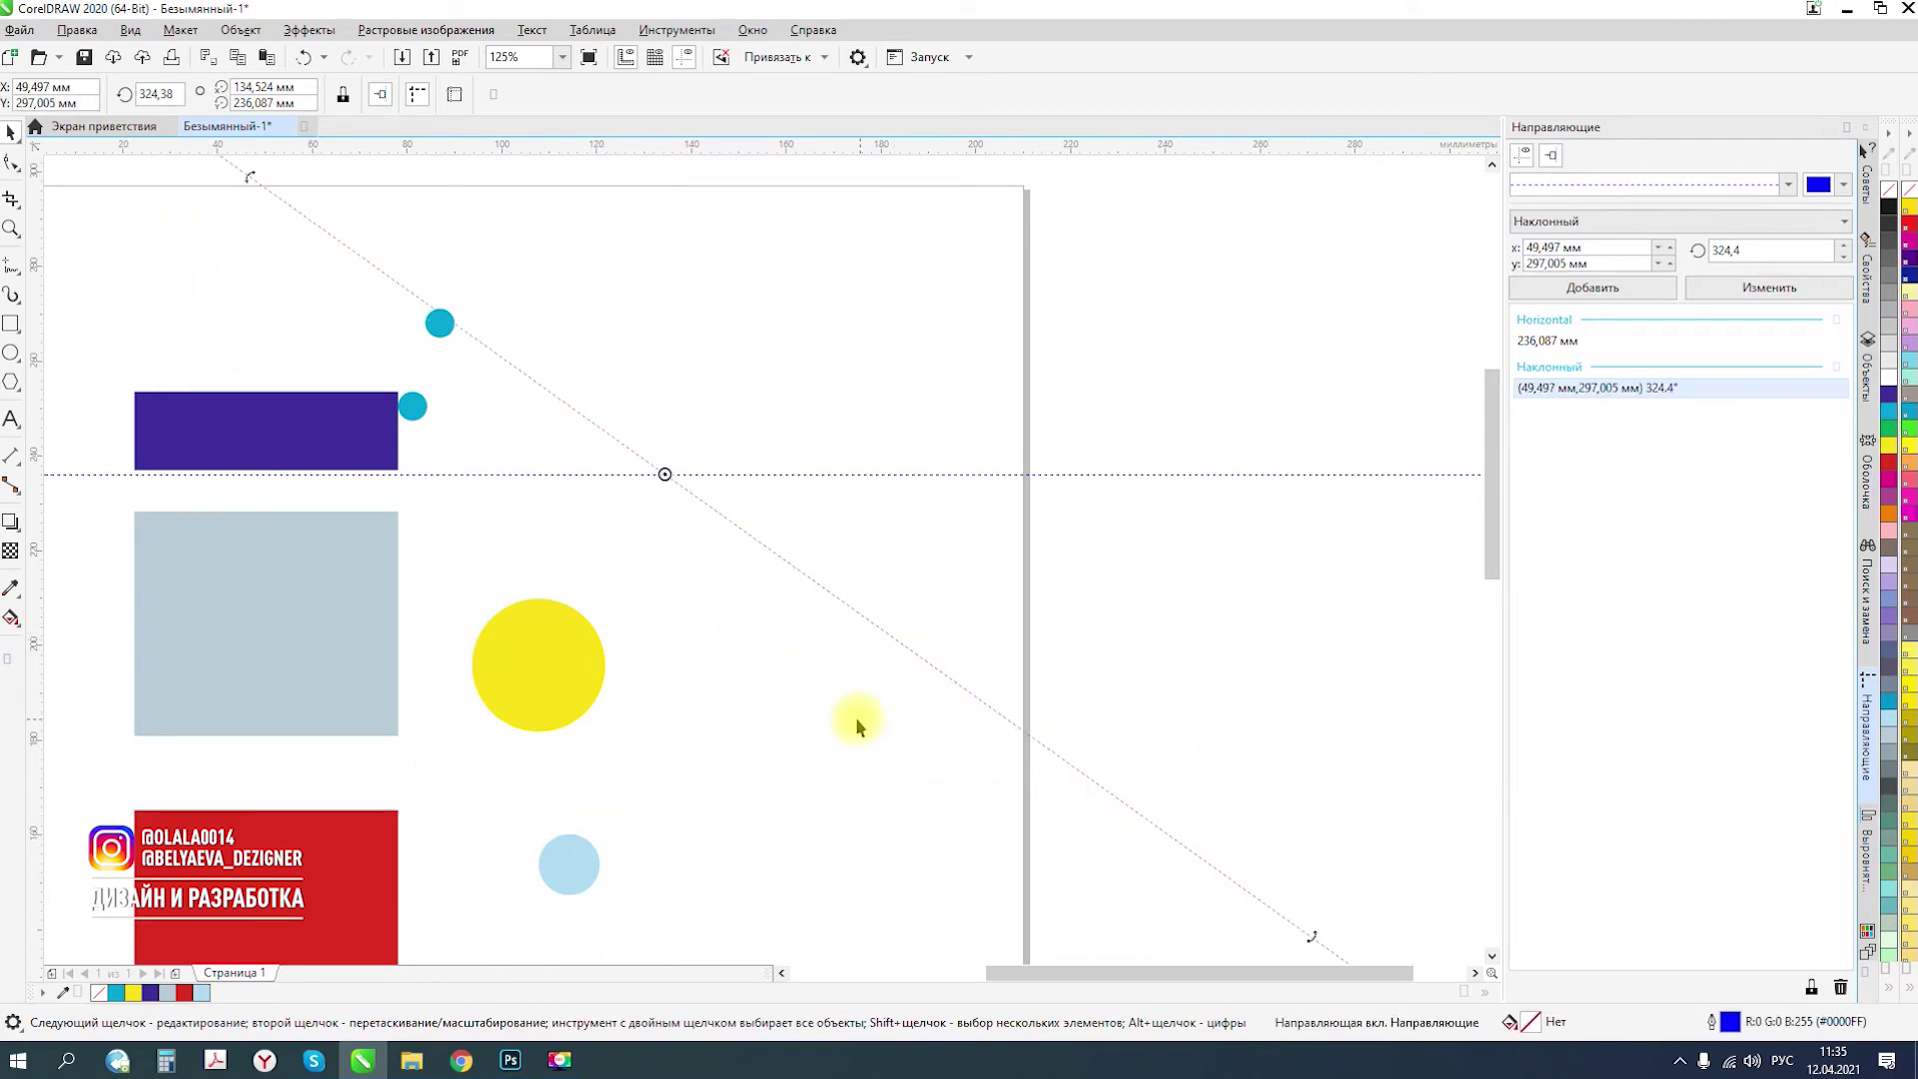
# - Move the upper cyan circle into the angle between the horizontal and slanted guidelines, at about X 144.5, Y 233.0 mm
pyautogui.click(420, 254)
pyautogui.scroll(2, 420, 252)
pyautogui.moveTo(451, 415); pyautogui.dragTo(1007, 747)
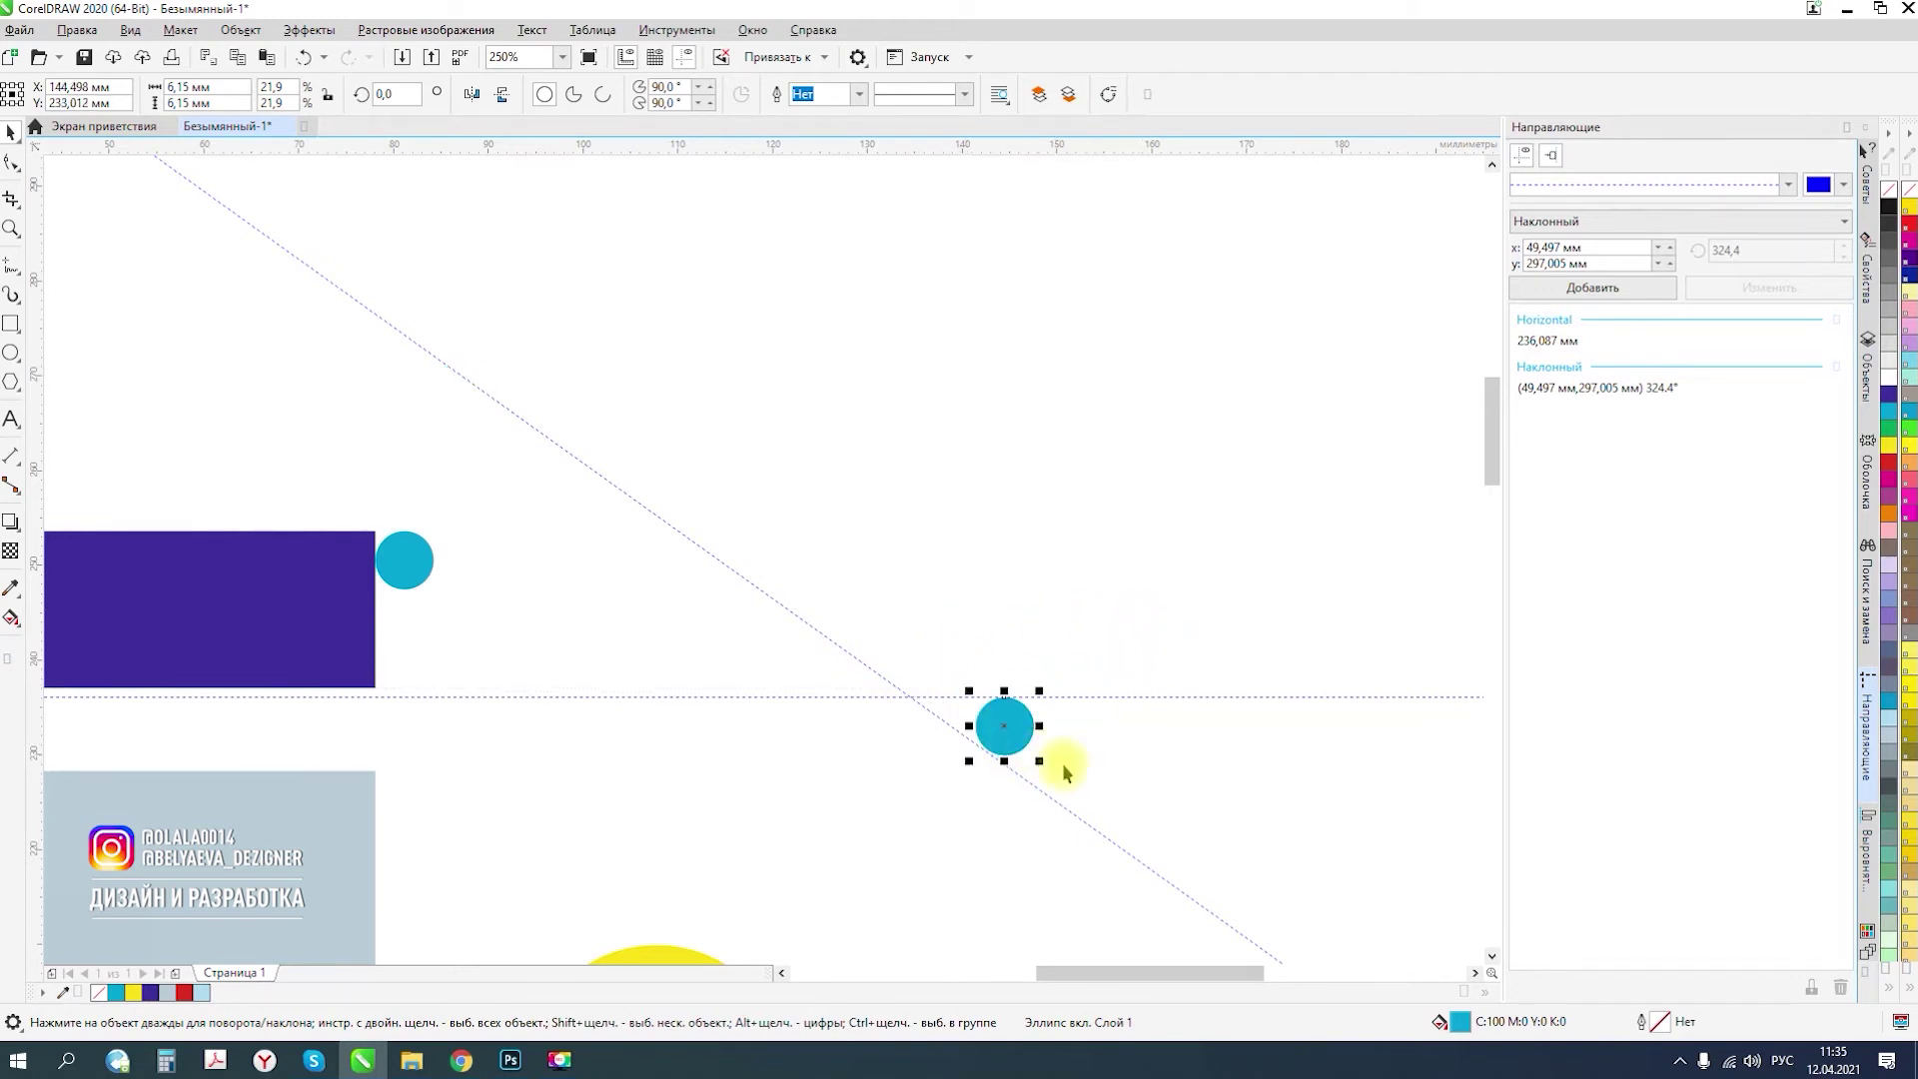
# - Rest the purple rectangle on the horizontal guideline at about X 167.8, Y 244.4 mm, and the other cyan circle on it above the yellow circle
pyautogui.moveTo(300, 619); pyautogui.dragTo(1421, 619)
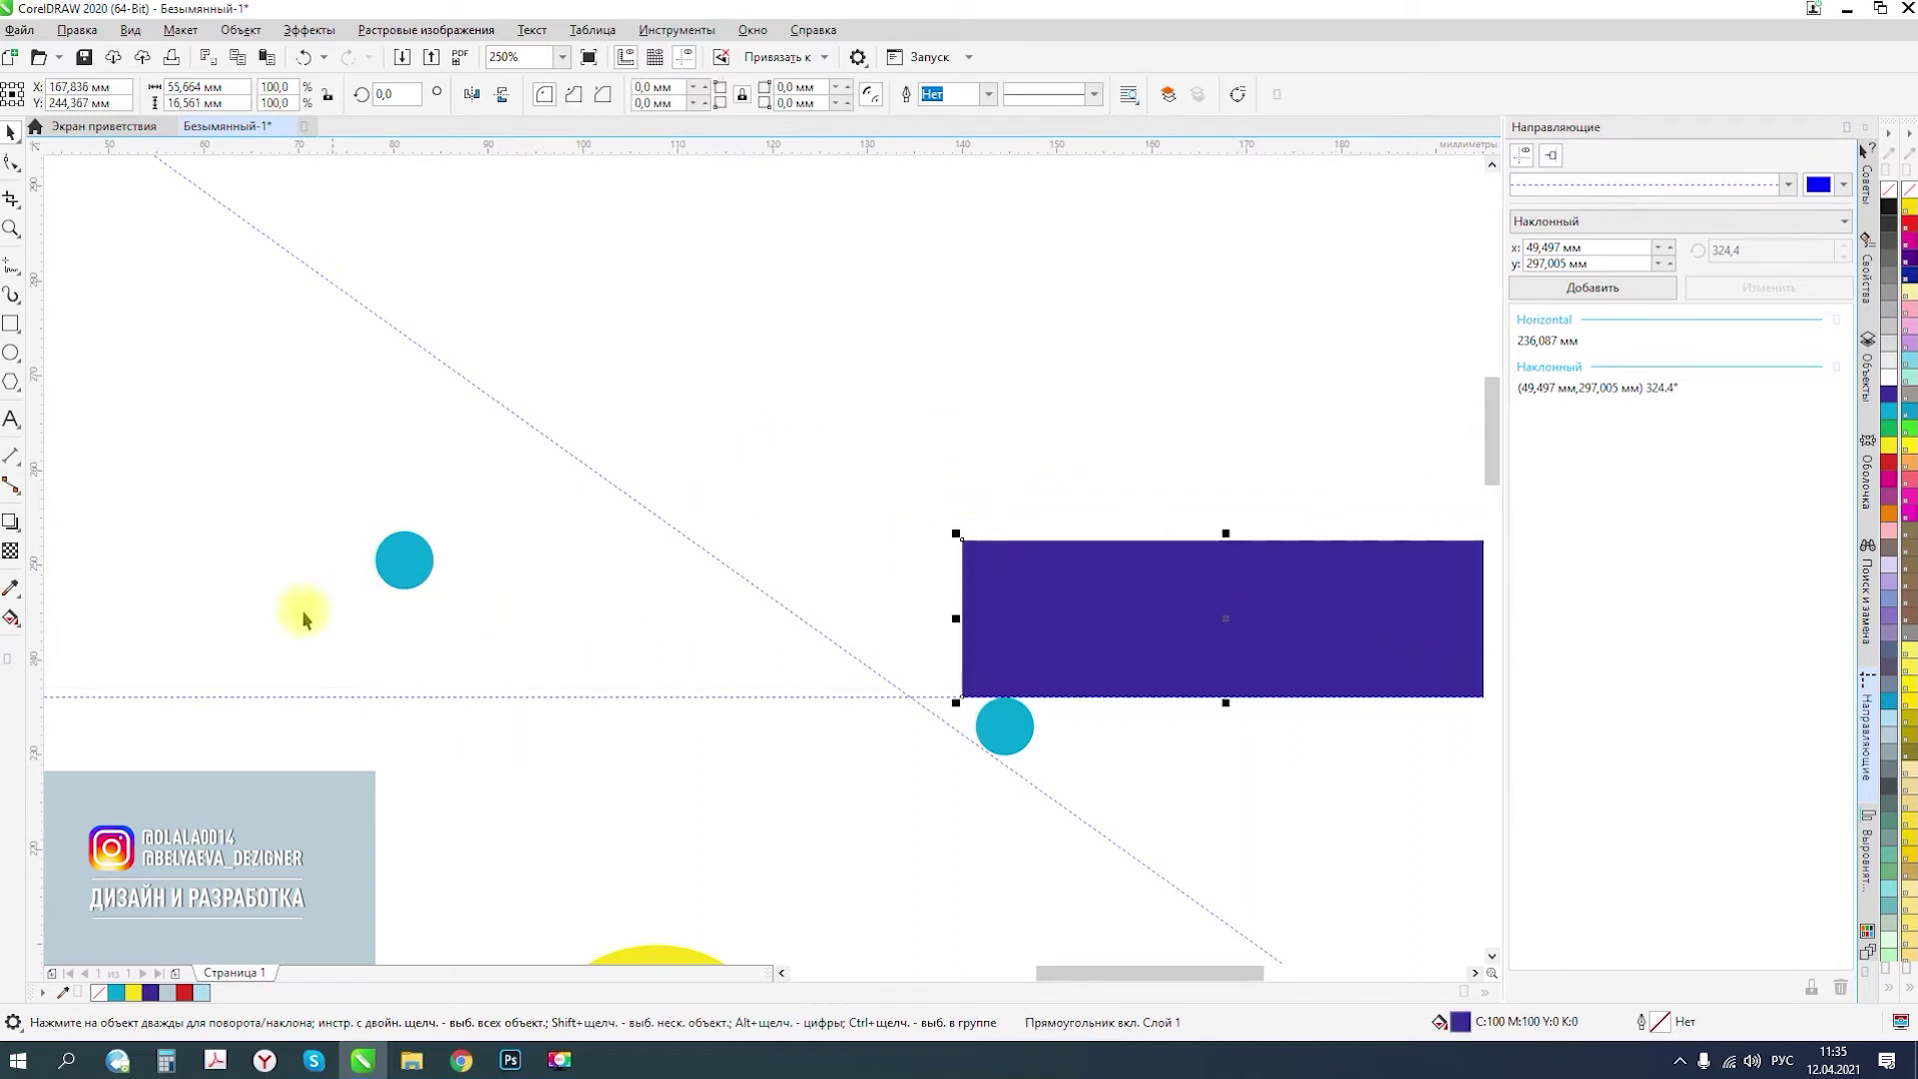
pyautogui.moveTo(417, 559); pyautogui.dragTo(657, 670)
pyautogui.scroll(-2, 667, 460)
pyautogui.click(670, 455)
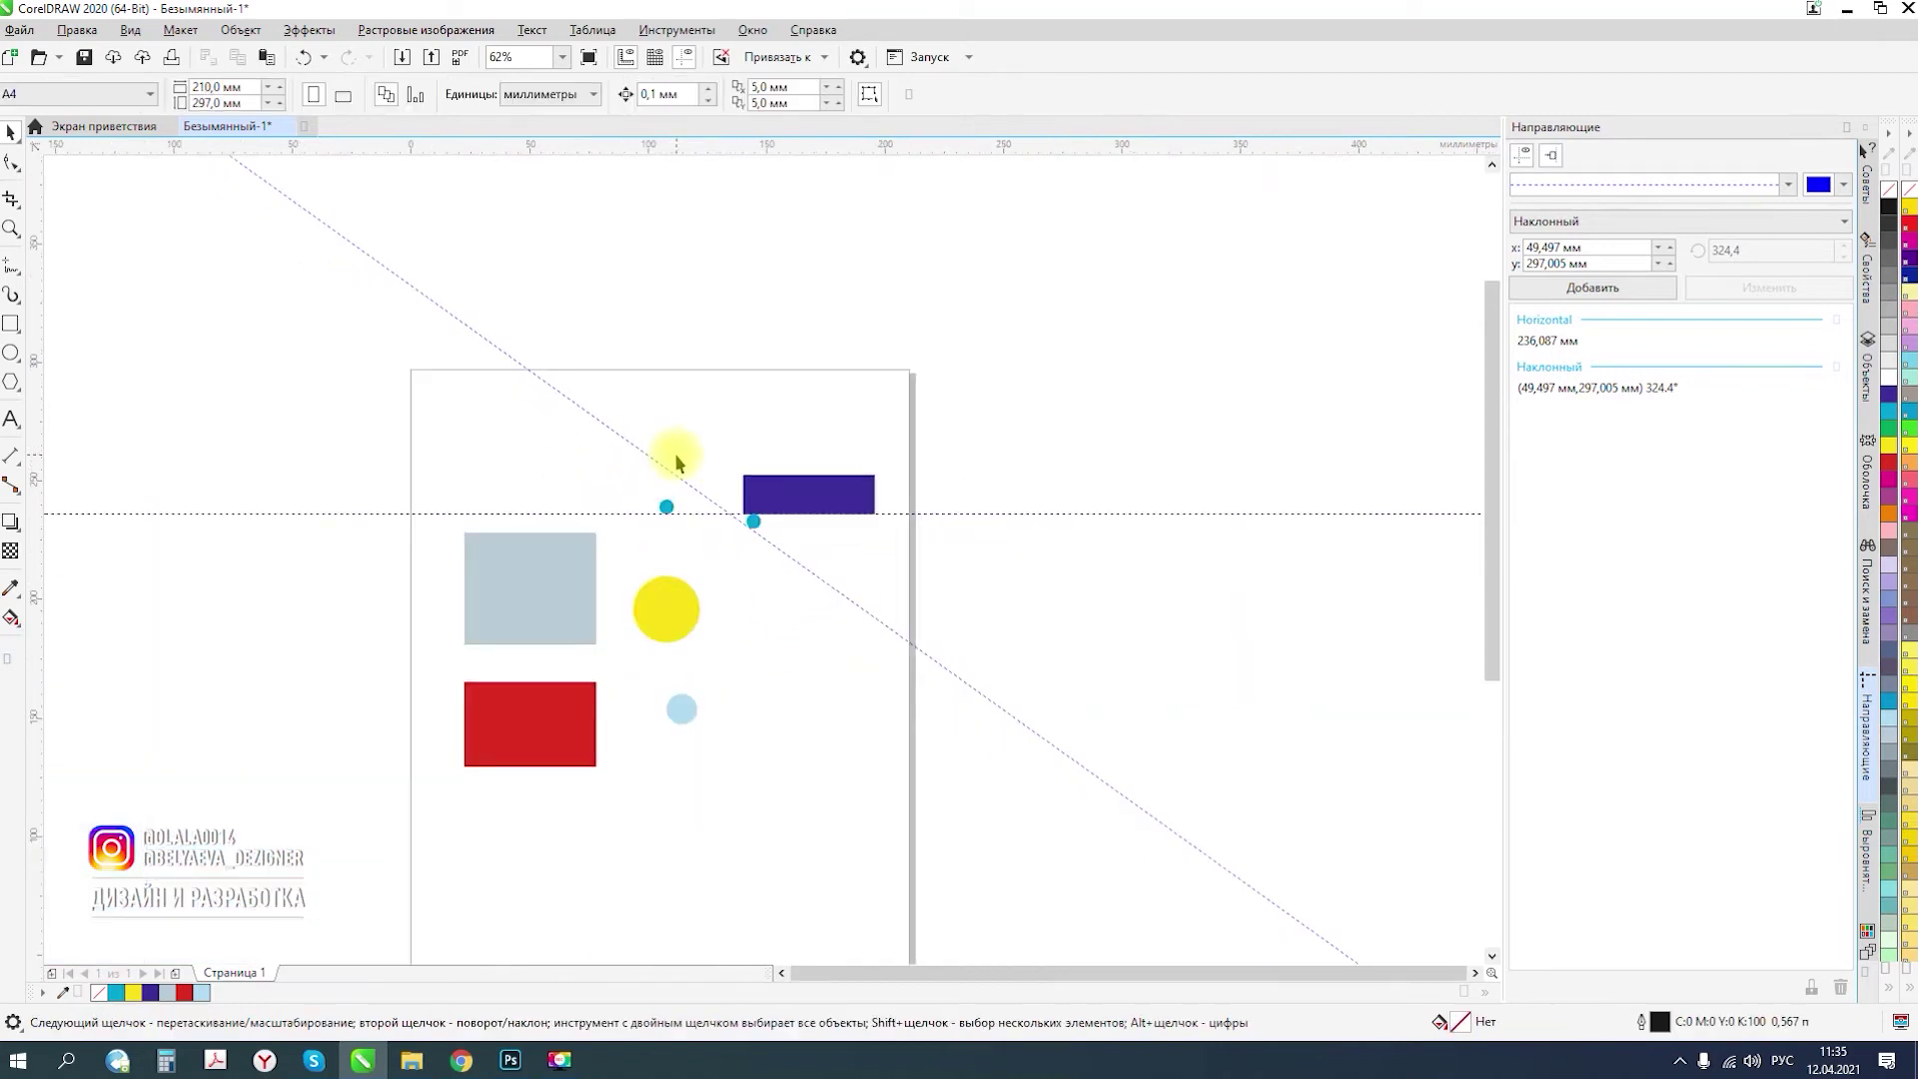
pyautogui.scroll(2, 690, 469)
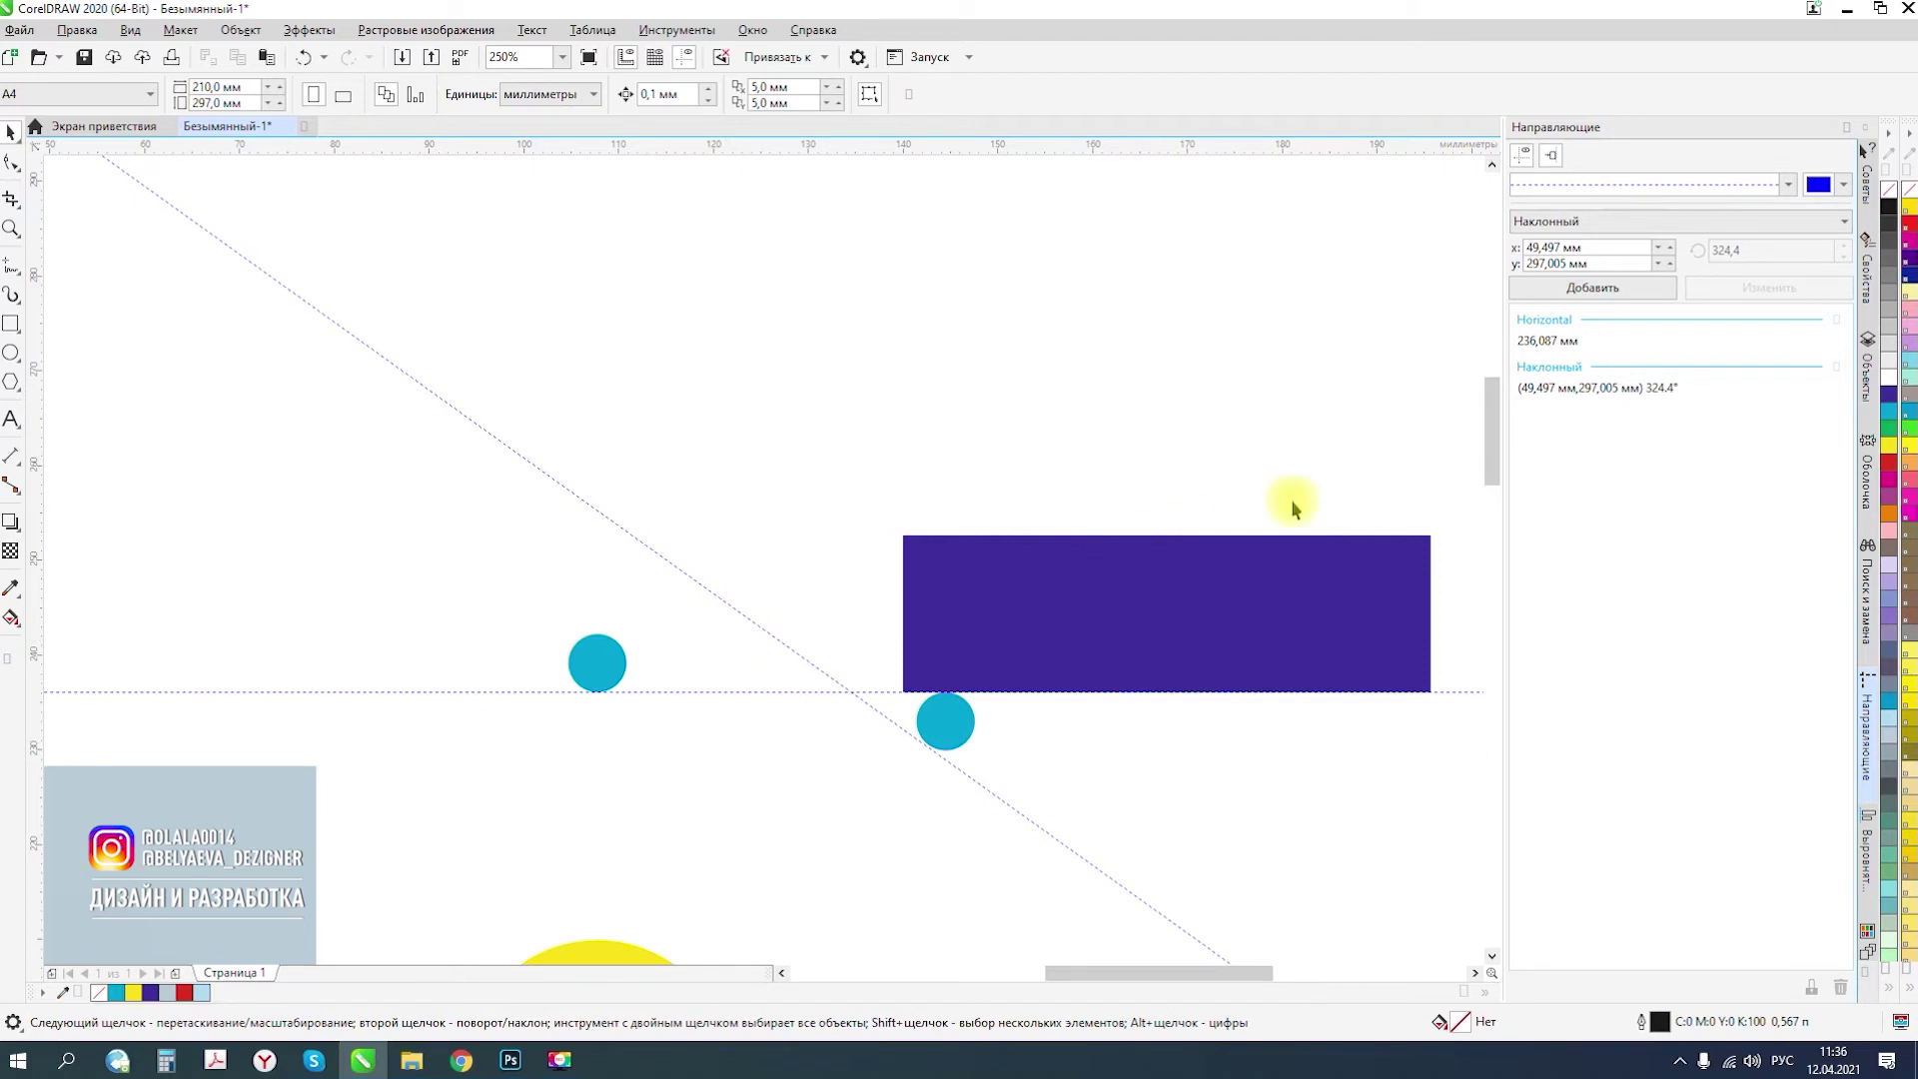
pyautogui.scroll(-2, 632, 458)
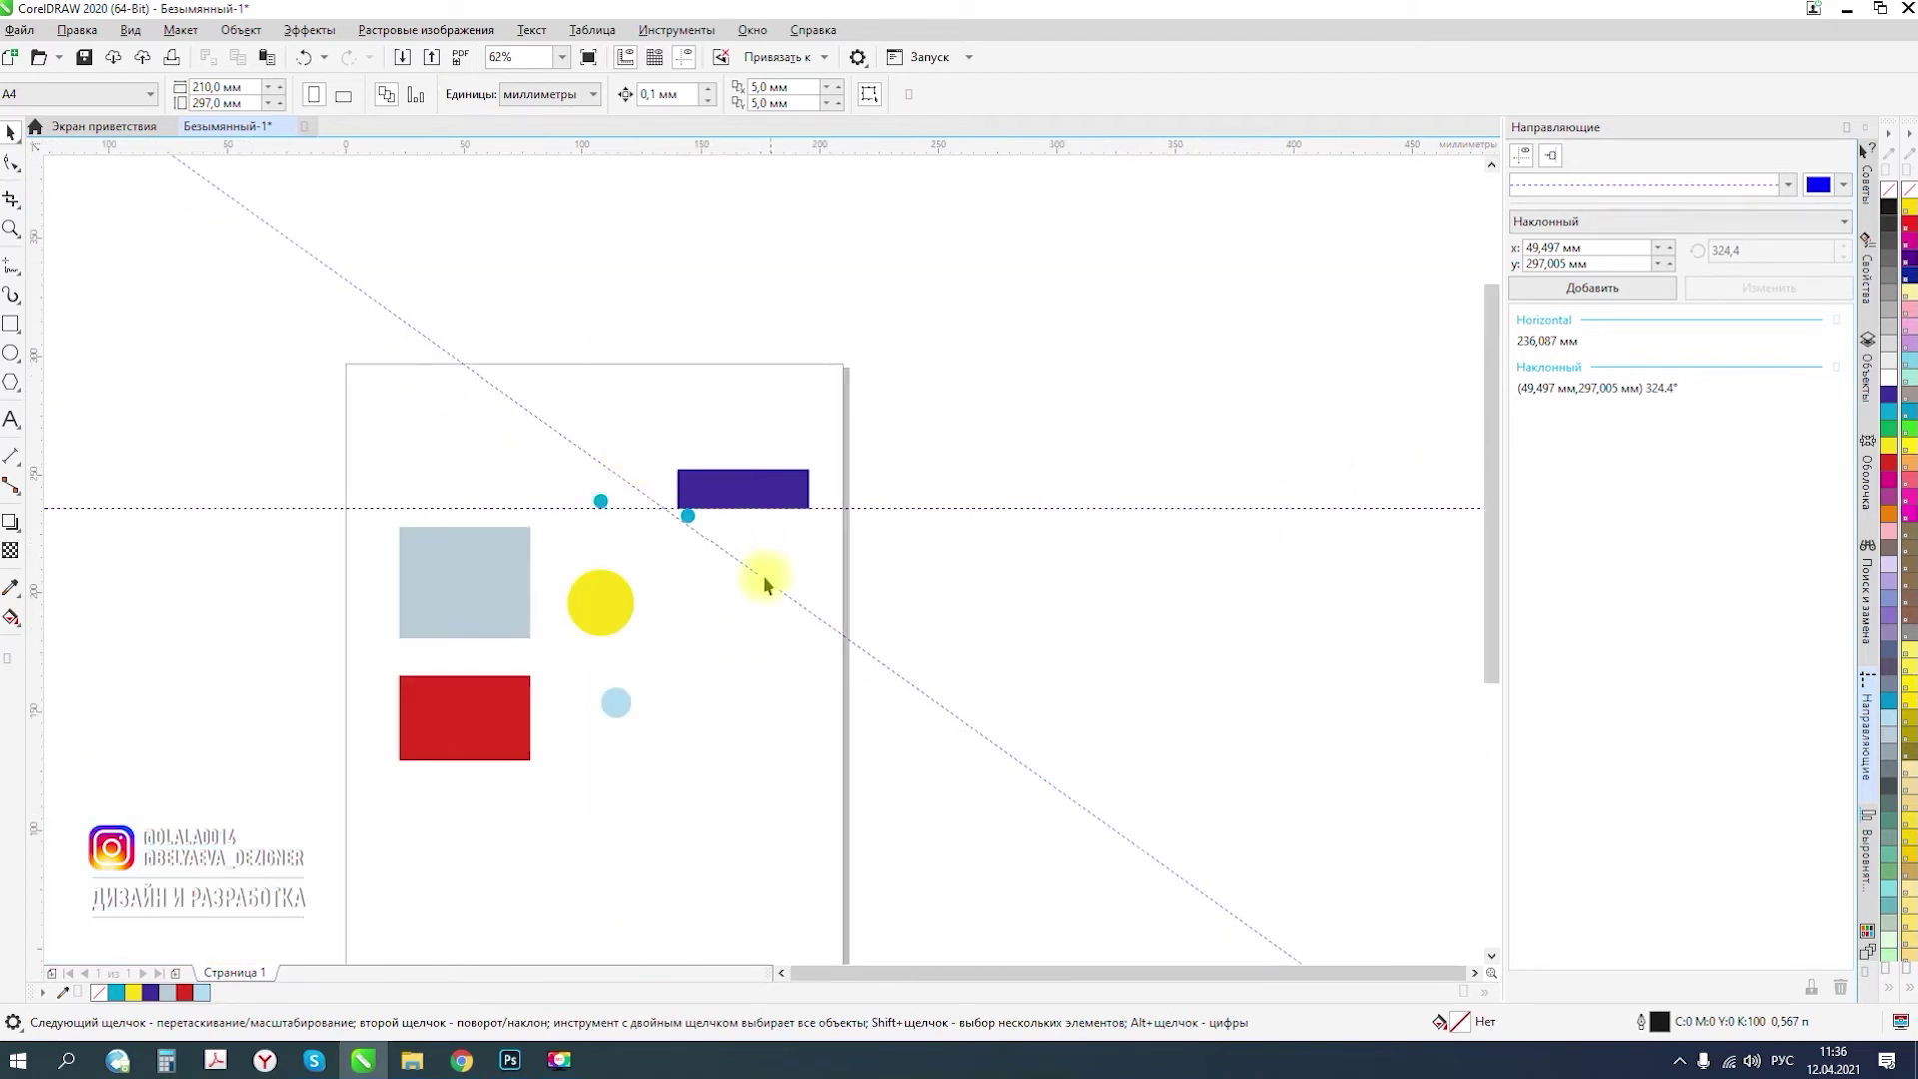
pyautogui.scroll(1, 597, 467)
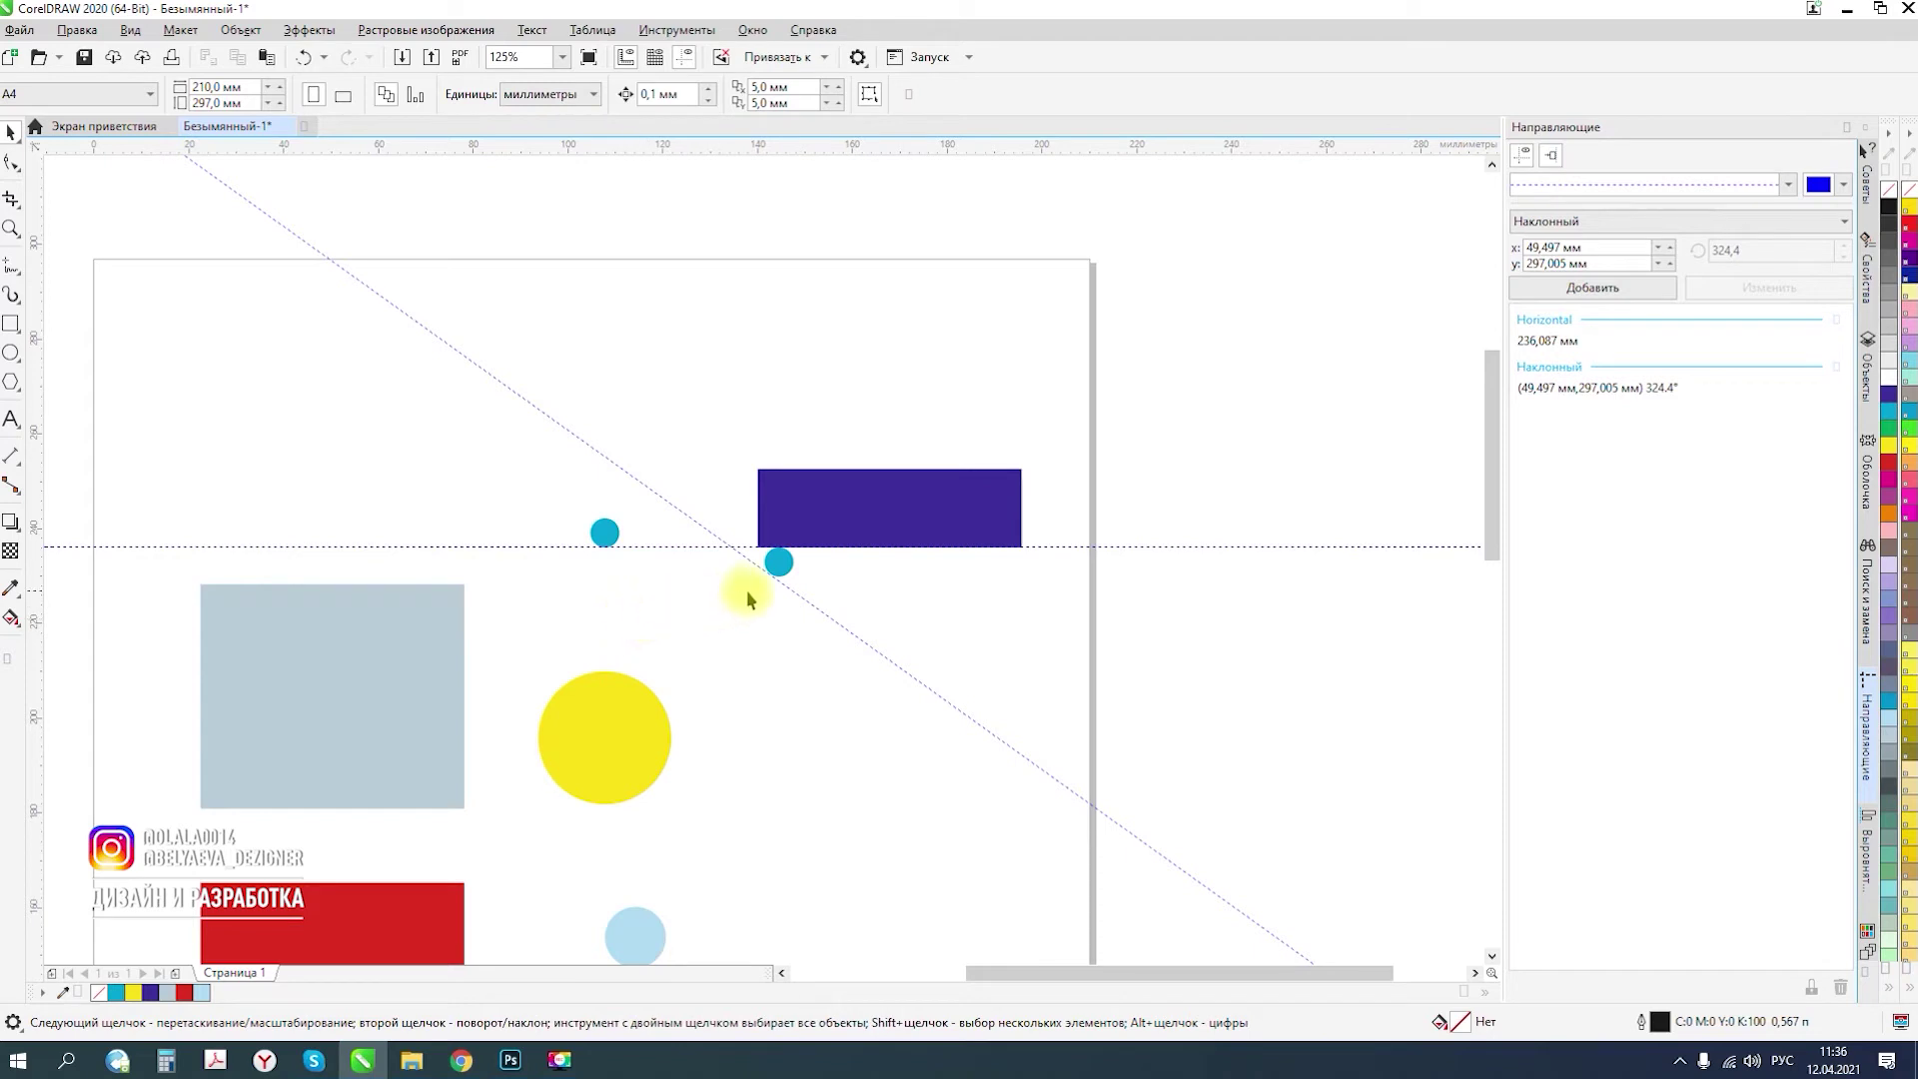
# - Move the cyan circle below the purple rectangle along the slanted guideline to about X 162.2, Y 219.3 mm and look over the snapping options
pyautogui.moveTo(778, 560); pyautogui.dragTo(863, 637)
pyautogui.click(749, 262)
pyautogui.click(825, 58)
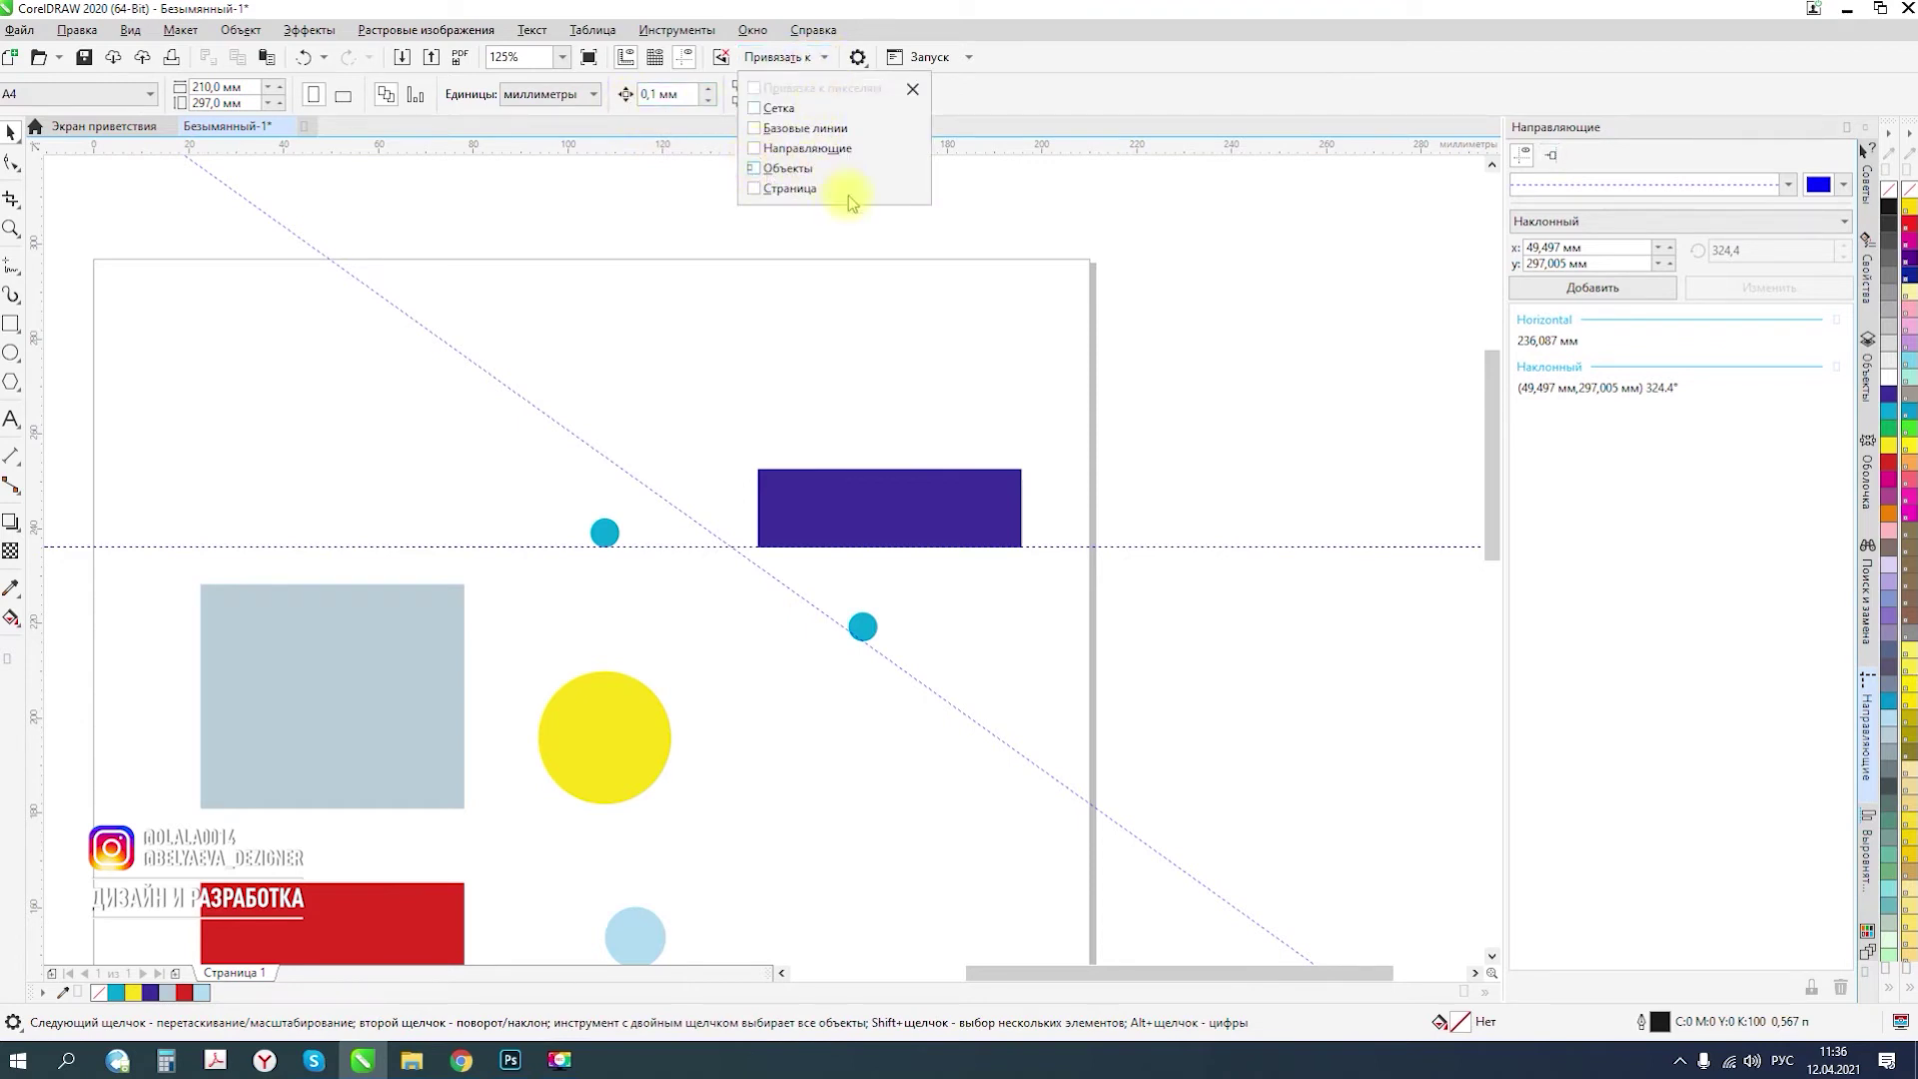
pyautogui.click(762, 367)
# - Move the cyan circle under the purple rectangle along the dynamic guides to about X 110.8, Y 163.3 mm, beside the light-blue circle
pyautogui.press('Tab')
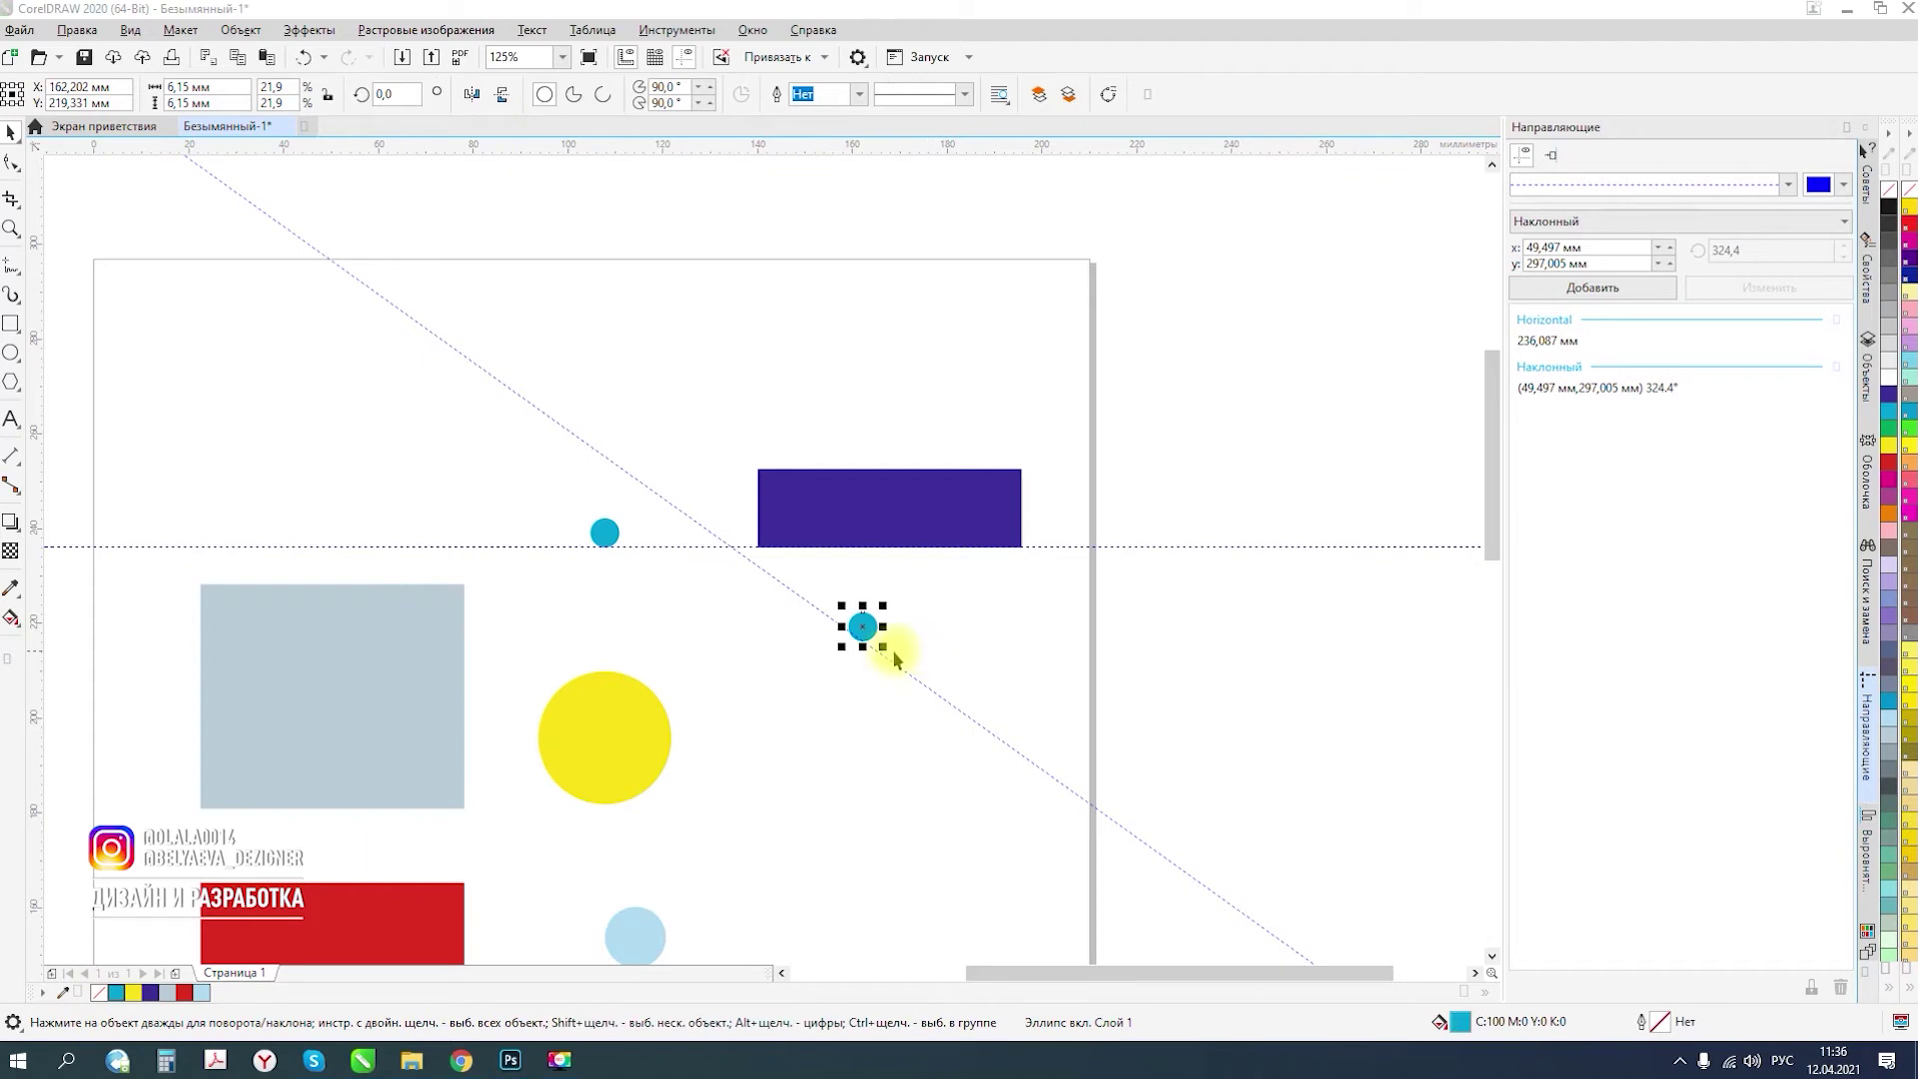
pyautogui.moveTo(862, 627); pyautogui.dragTo(937, 592)
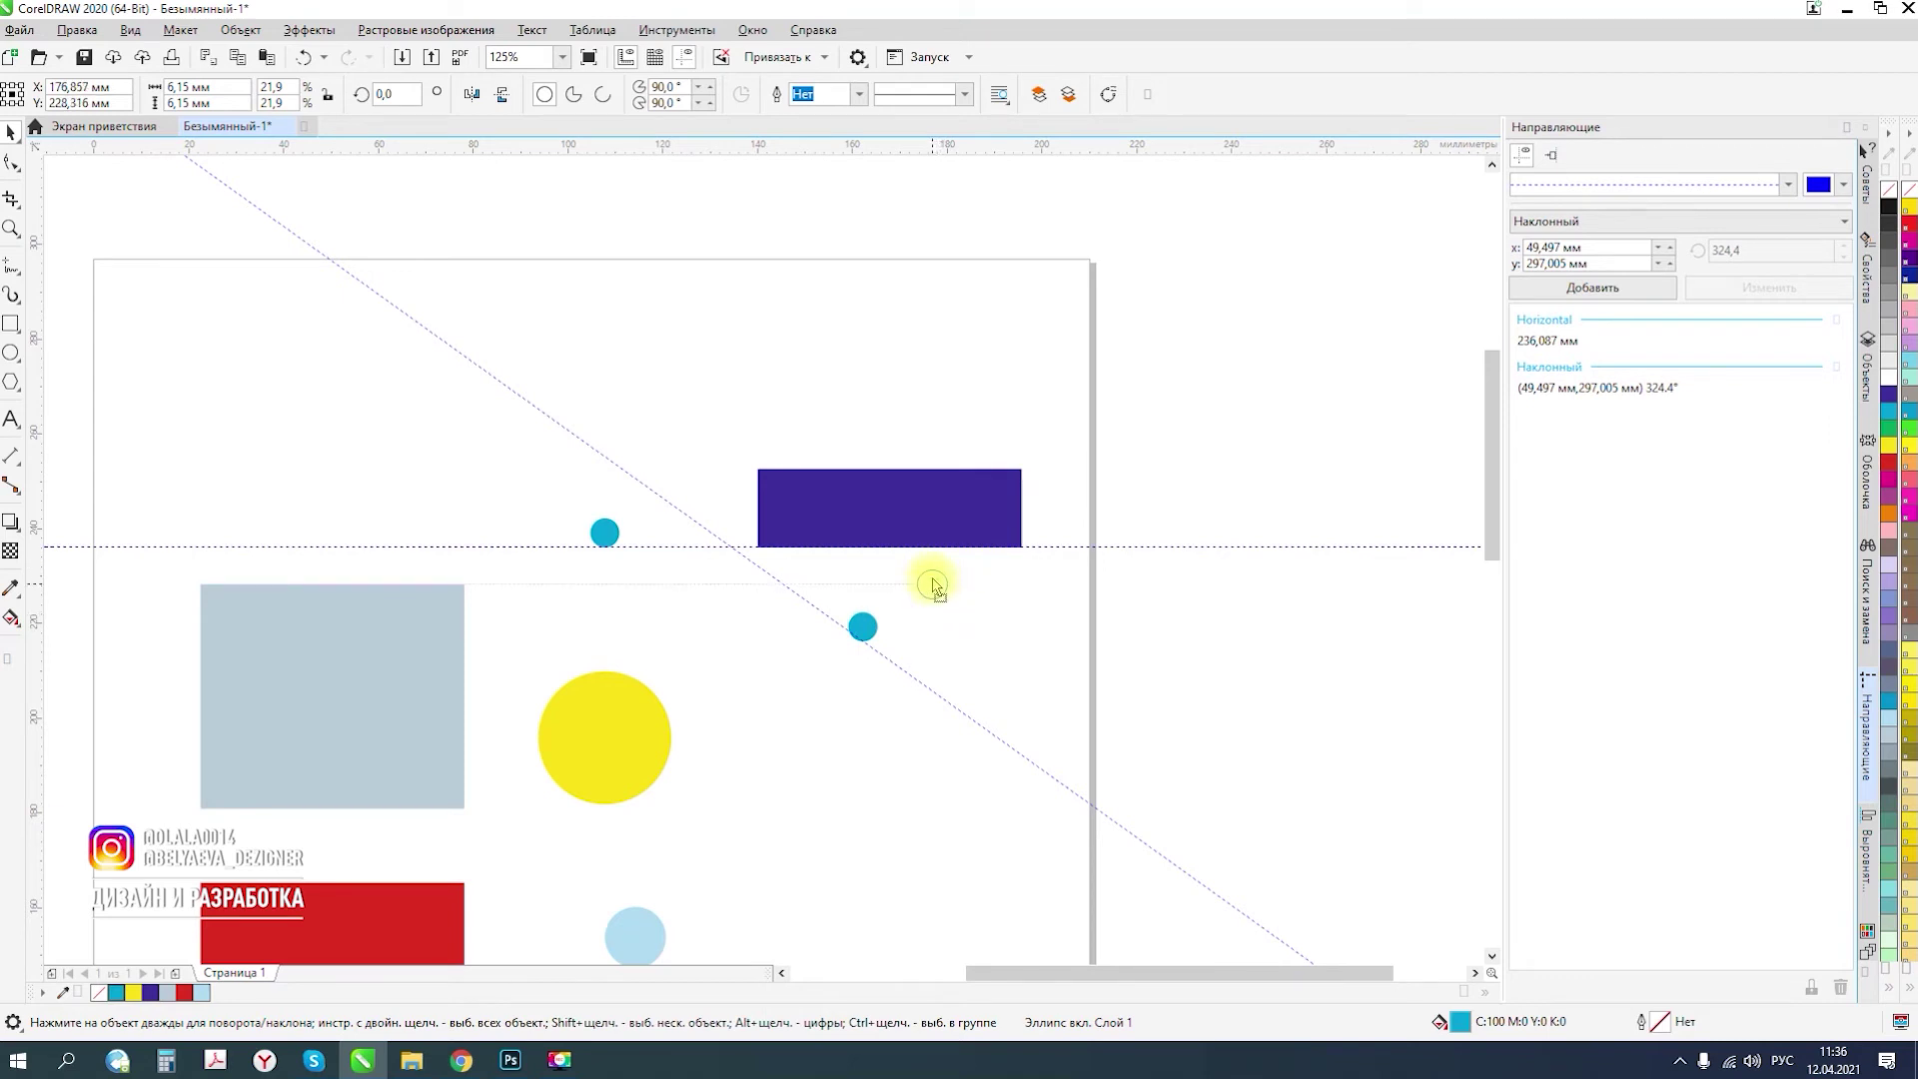
pyautogui.moveTo(939, 592); pyautogui.dragTo(1073, 494)
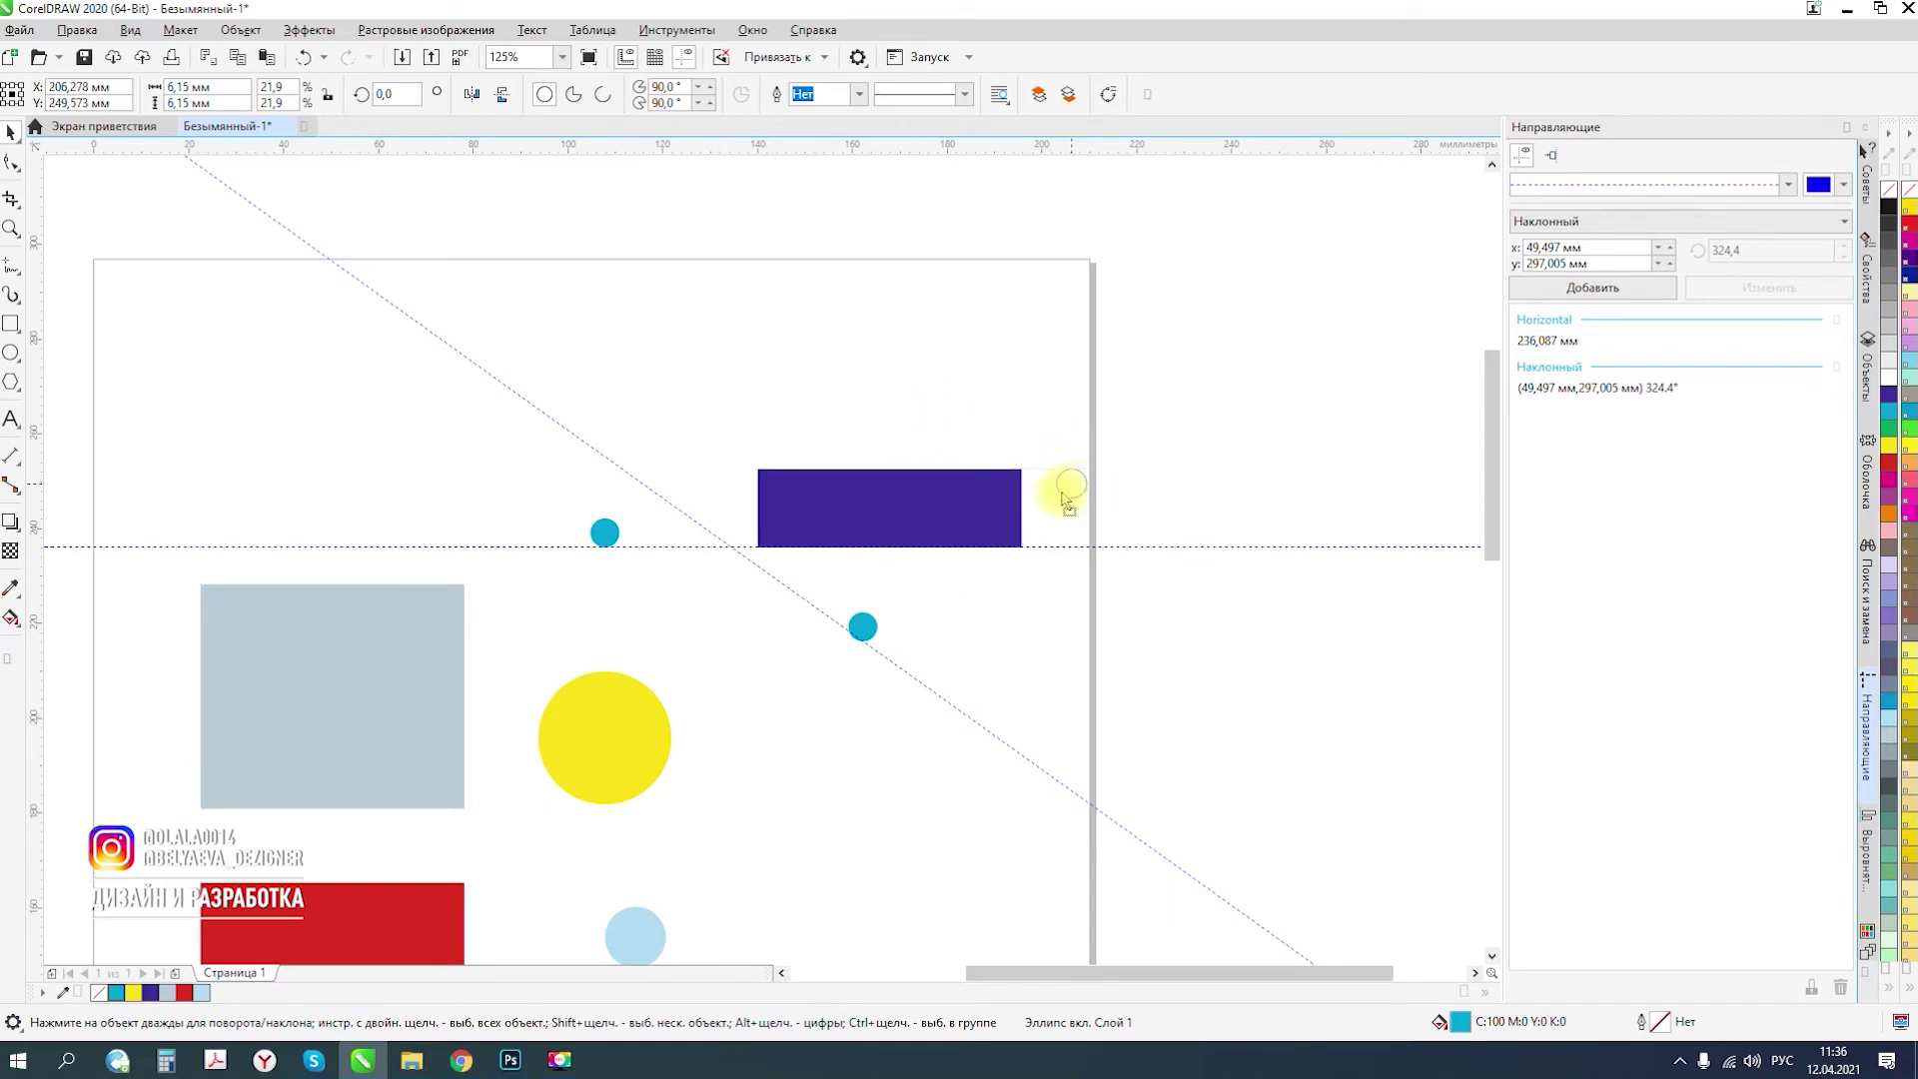
pyautogui.moveTo(1071, 497); pyautogui.dragTo(689, 815)
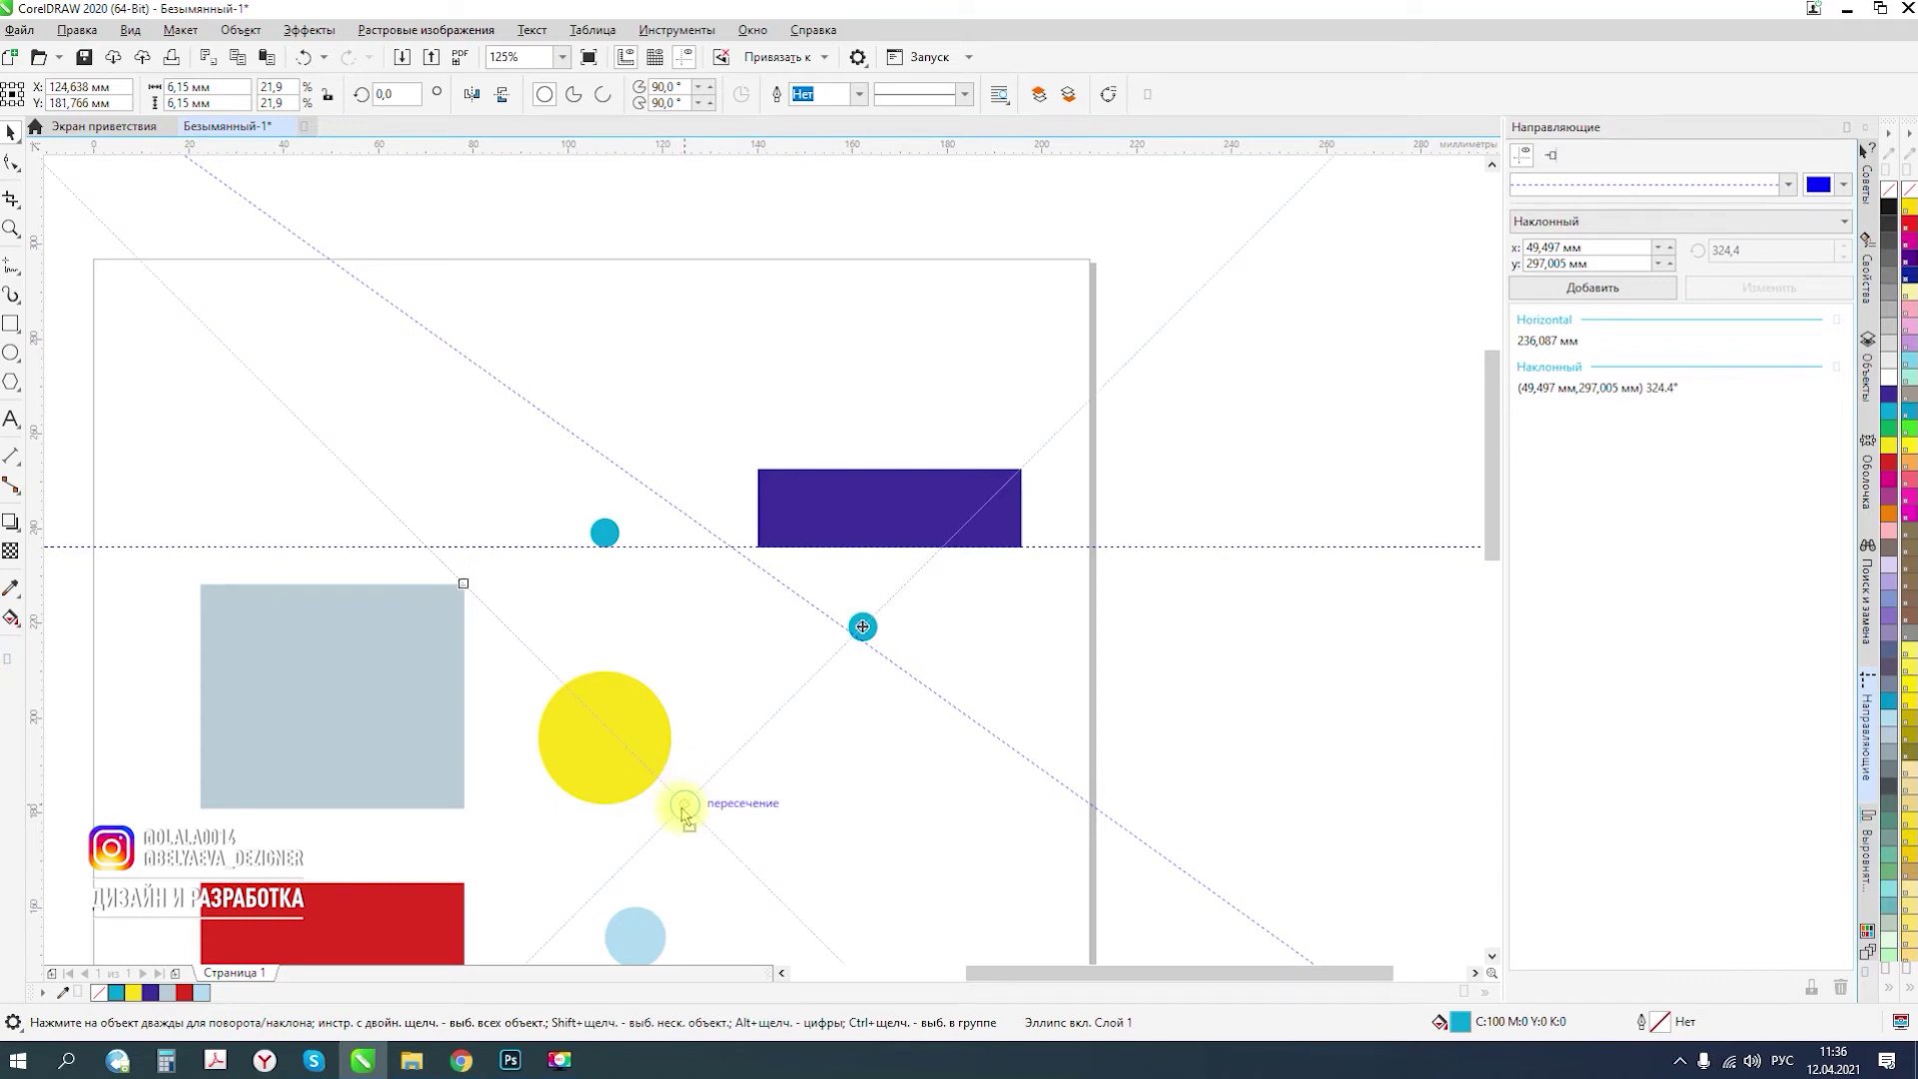
pyautogui.moveTo(685, 814); pyautogui.dragTo(621, 888)
pyautogui.scroll(-1, 685, 643)
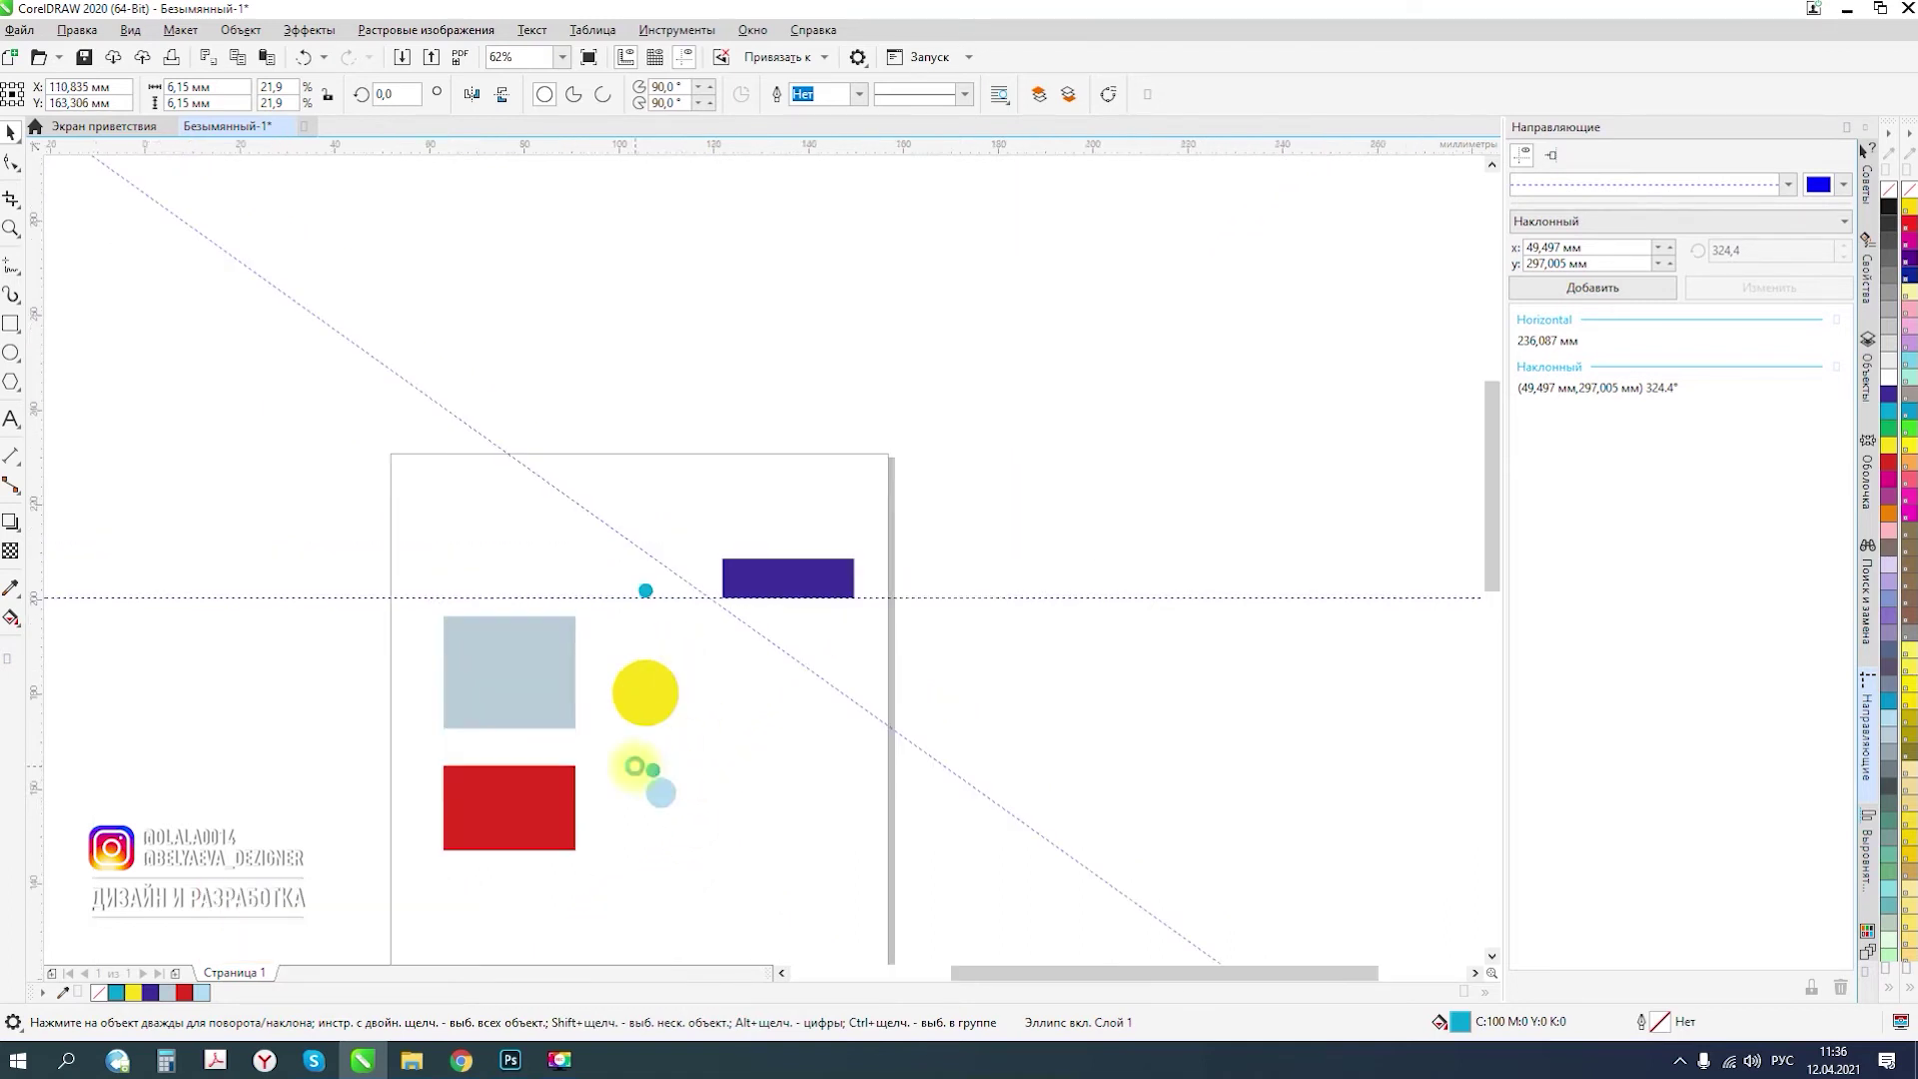
# - Move the cyan circle to about X 110.6, Y 163.5 mm, against the light-blue circle, and look over the snapping options
pyautogui.scroll(3, 644, 772)
pyautogui.moveTo(757, 802)
pyautogui.mouseDown()
pyautogui.moveTo(749, 654)
pyautogui.moveTo(736, 792)
pyautogui.moveTo(590, 839)
pyautogui.moveTo(762, 818)
pyautogui.moveTo(766, 799)
pyautogui.mouseUp()
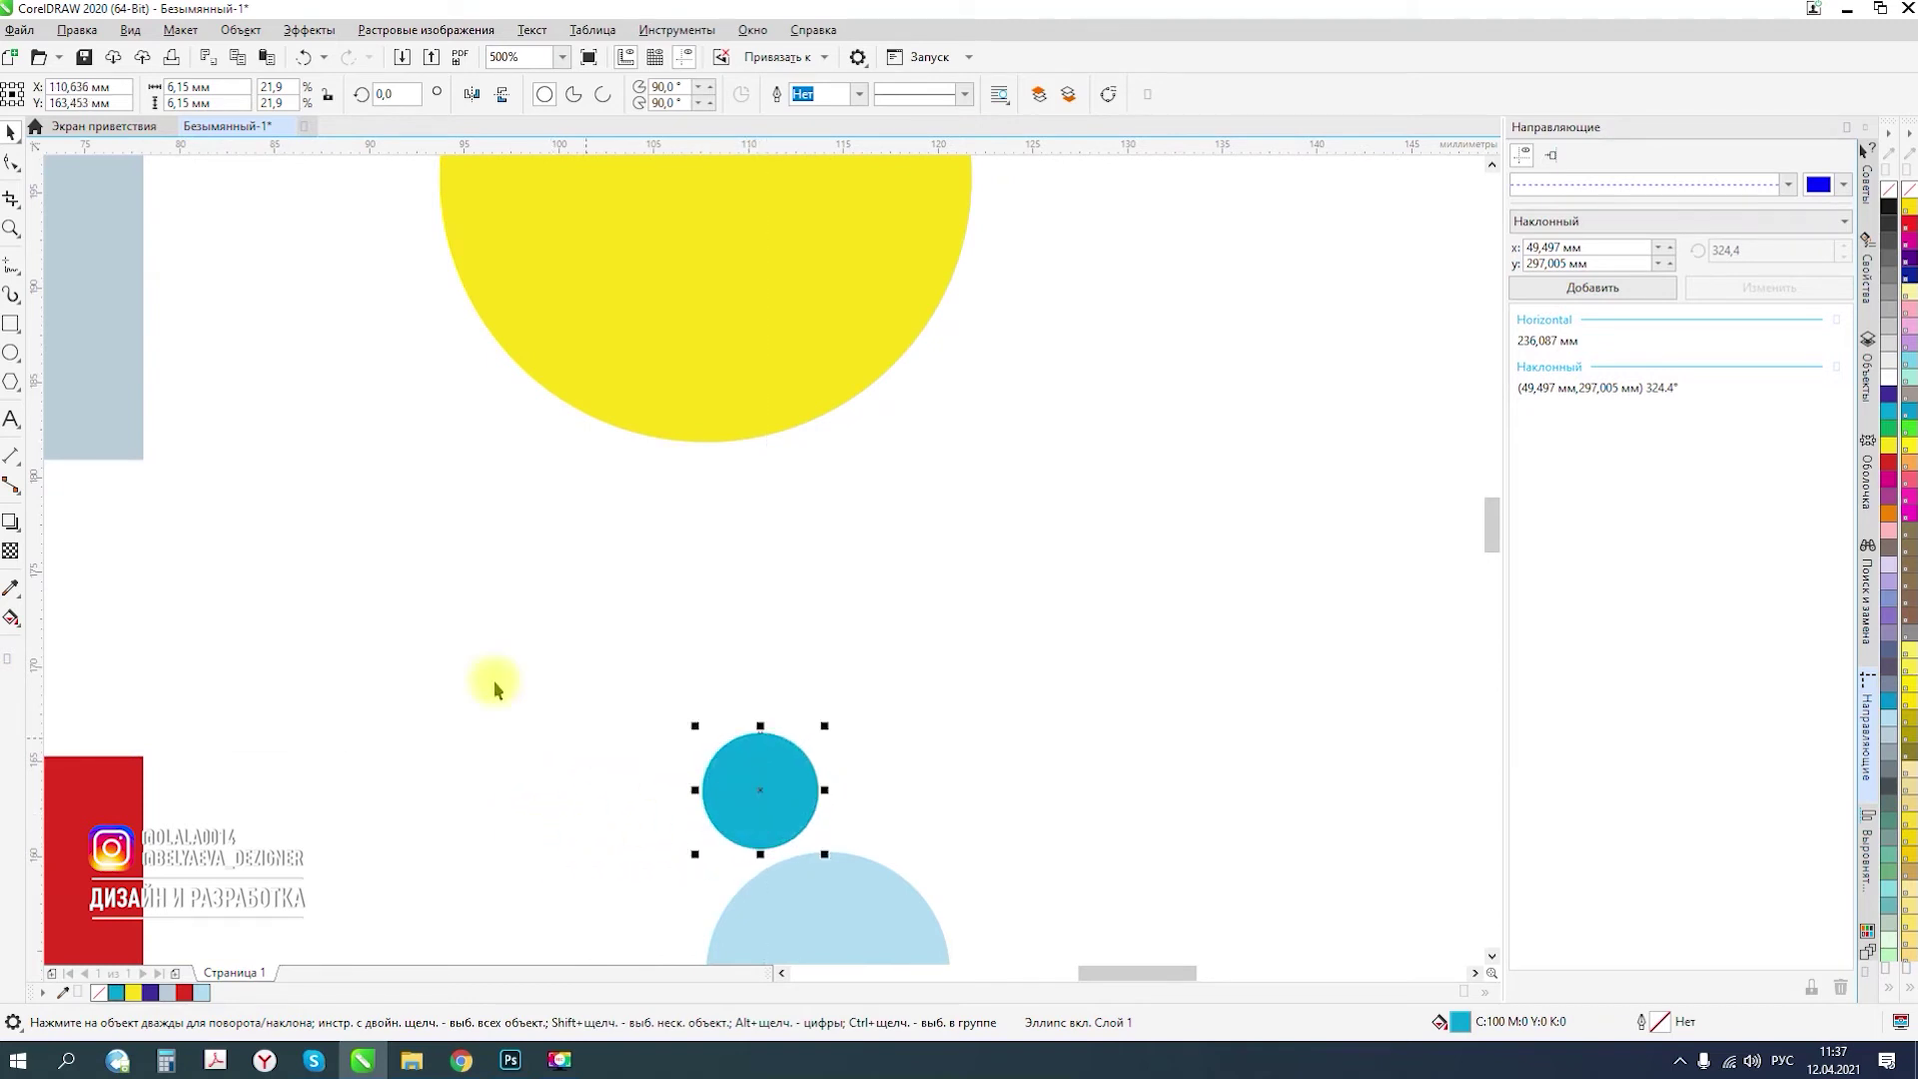
pyautogui.scroll(-1, 365, 502)
pyautogui.scroll(-1, 635, 533)
pyautogui.click(824, 58)
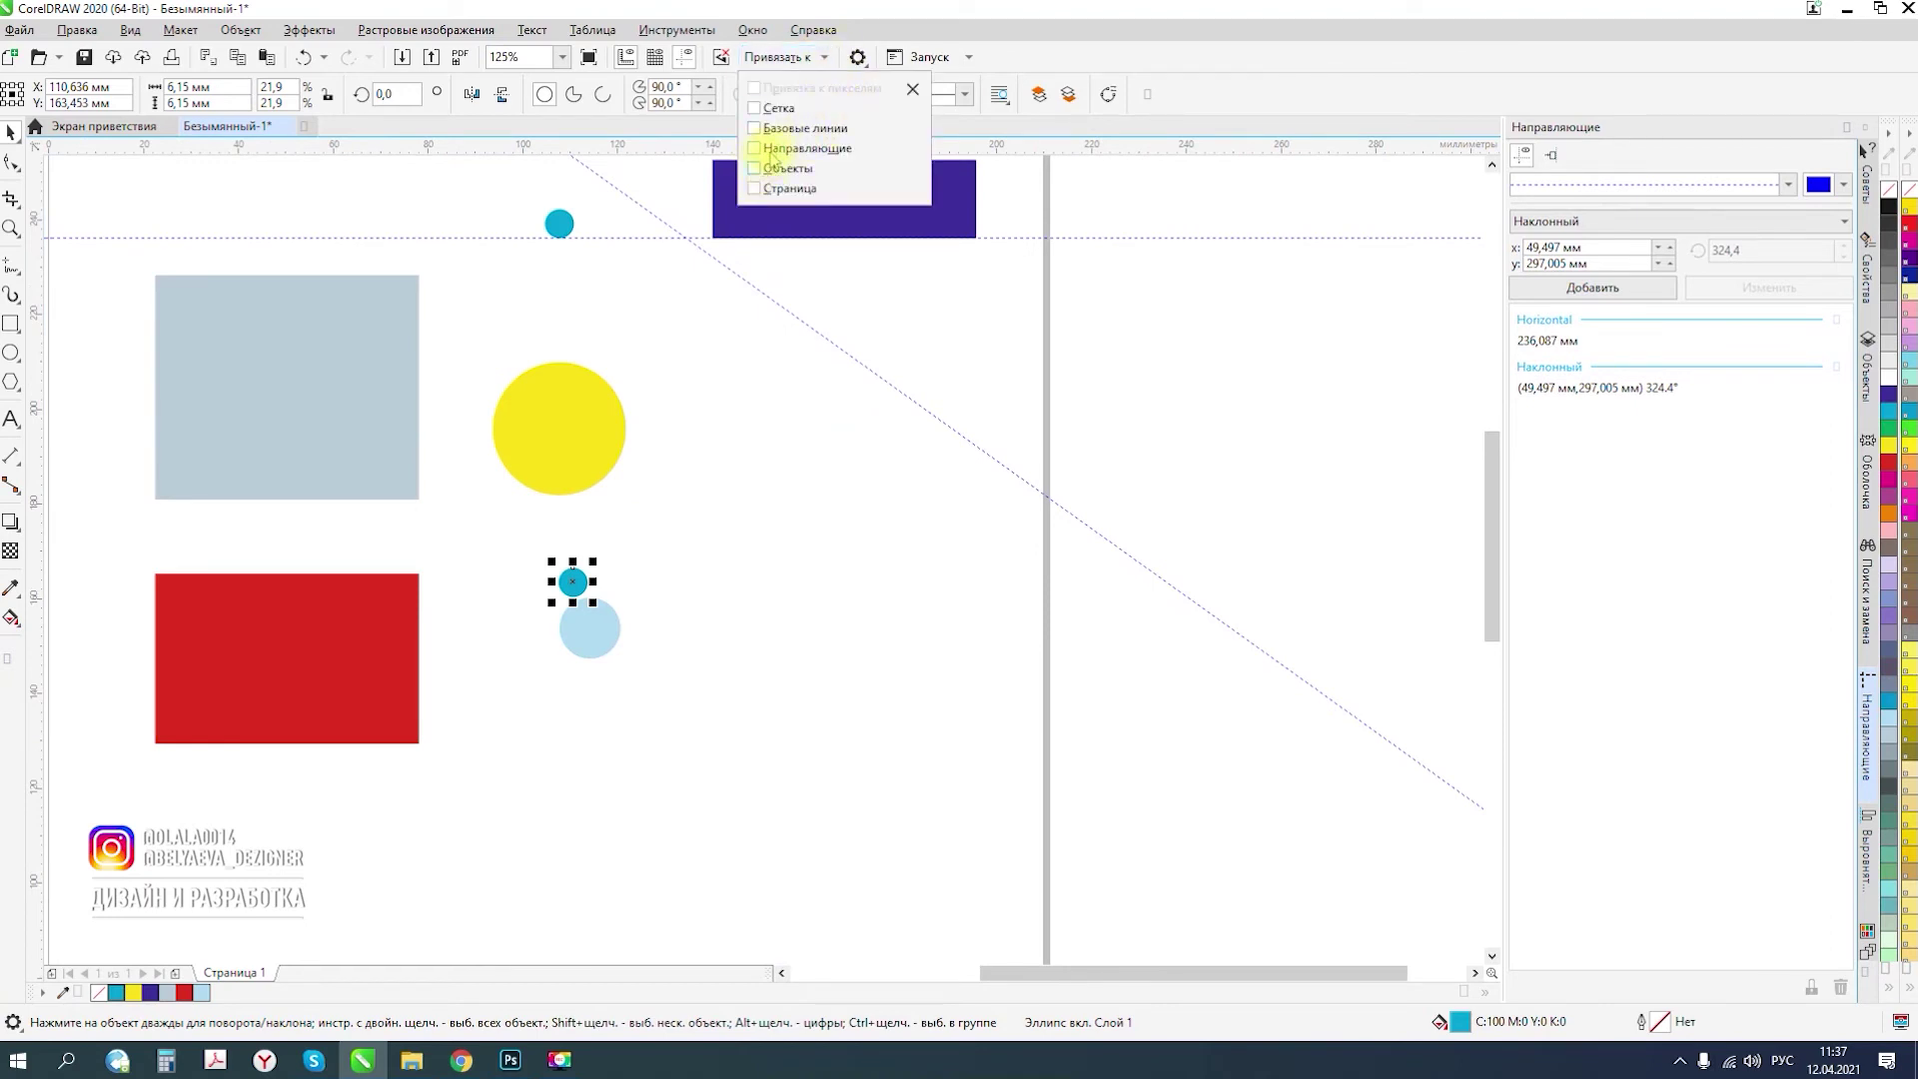
pyautogui.click(671, 613)
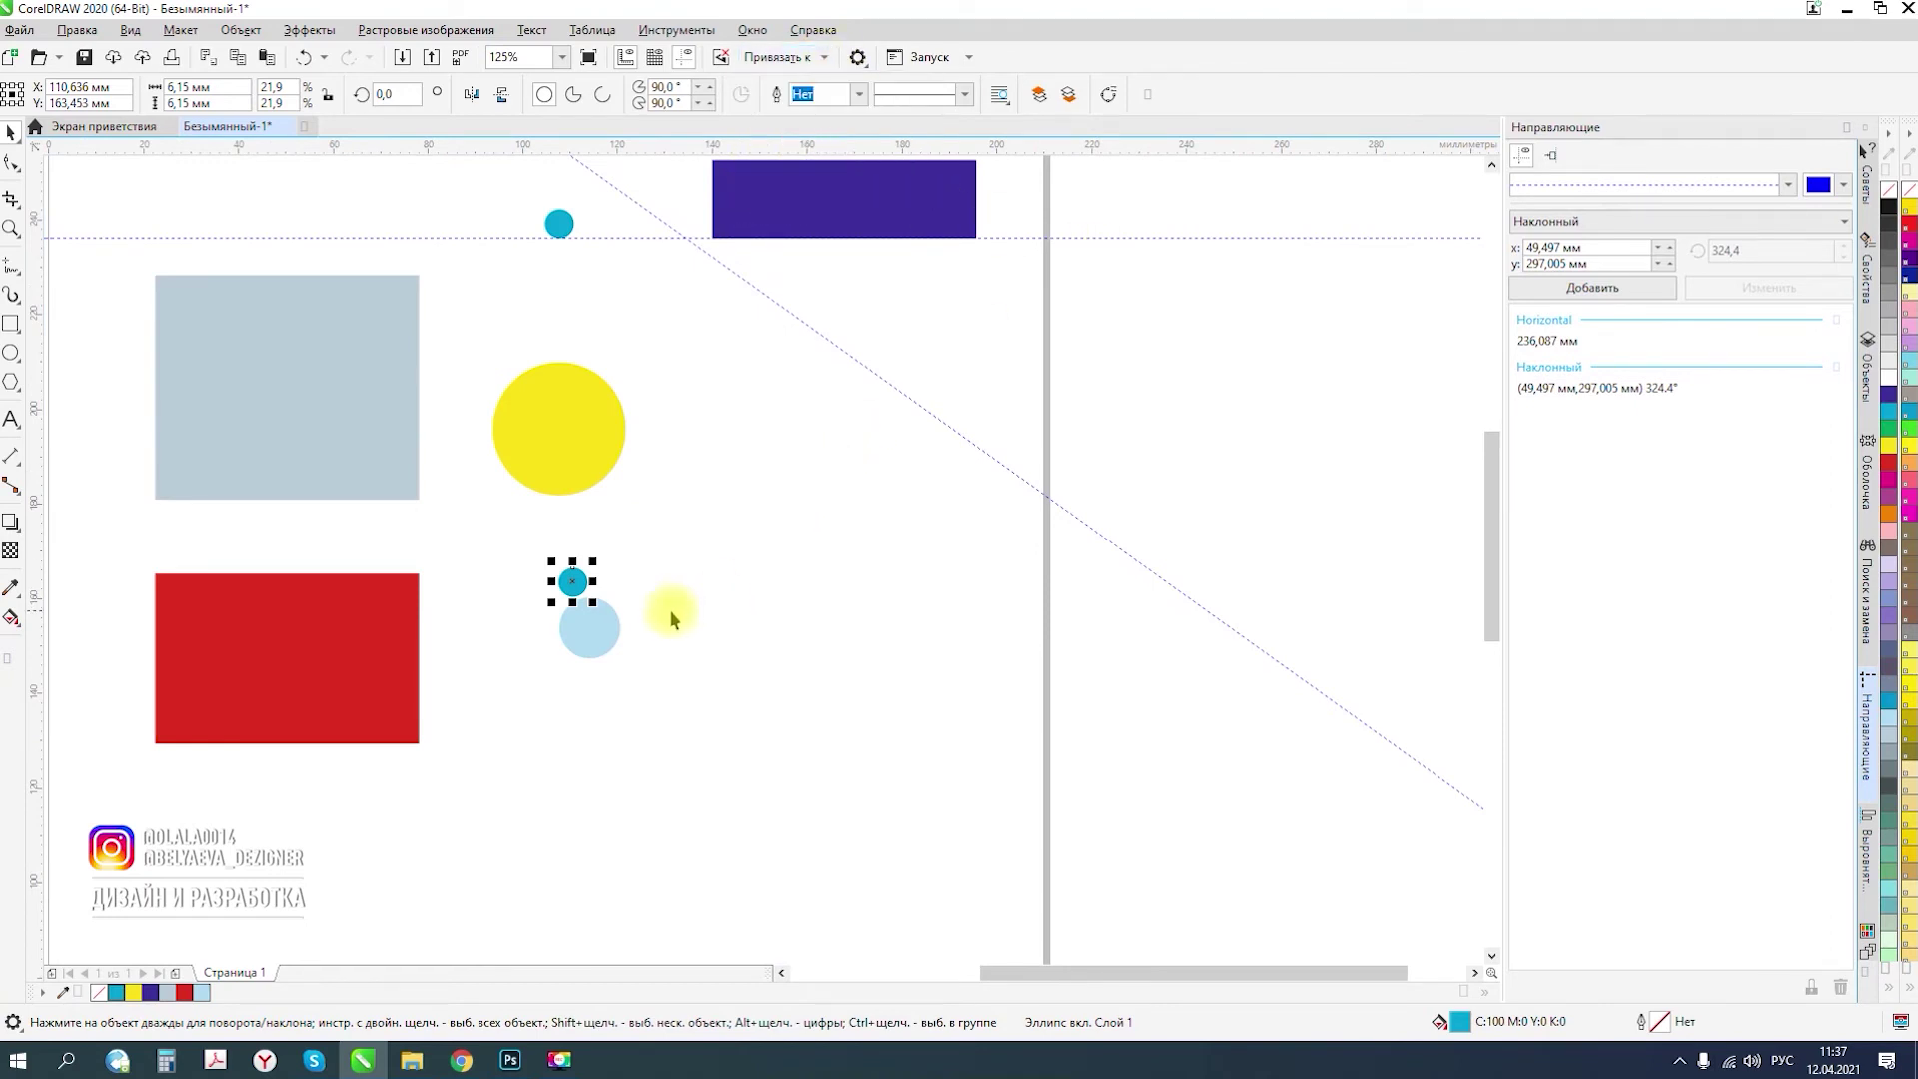
pyautogui.scroll(-4, 672, 611)
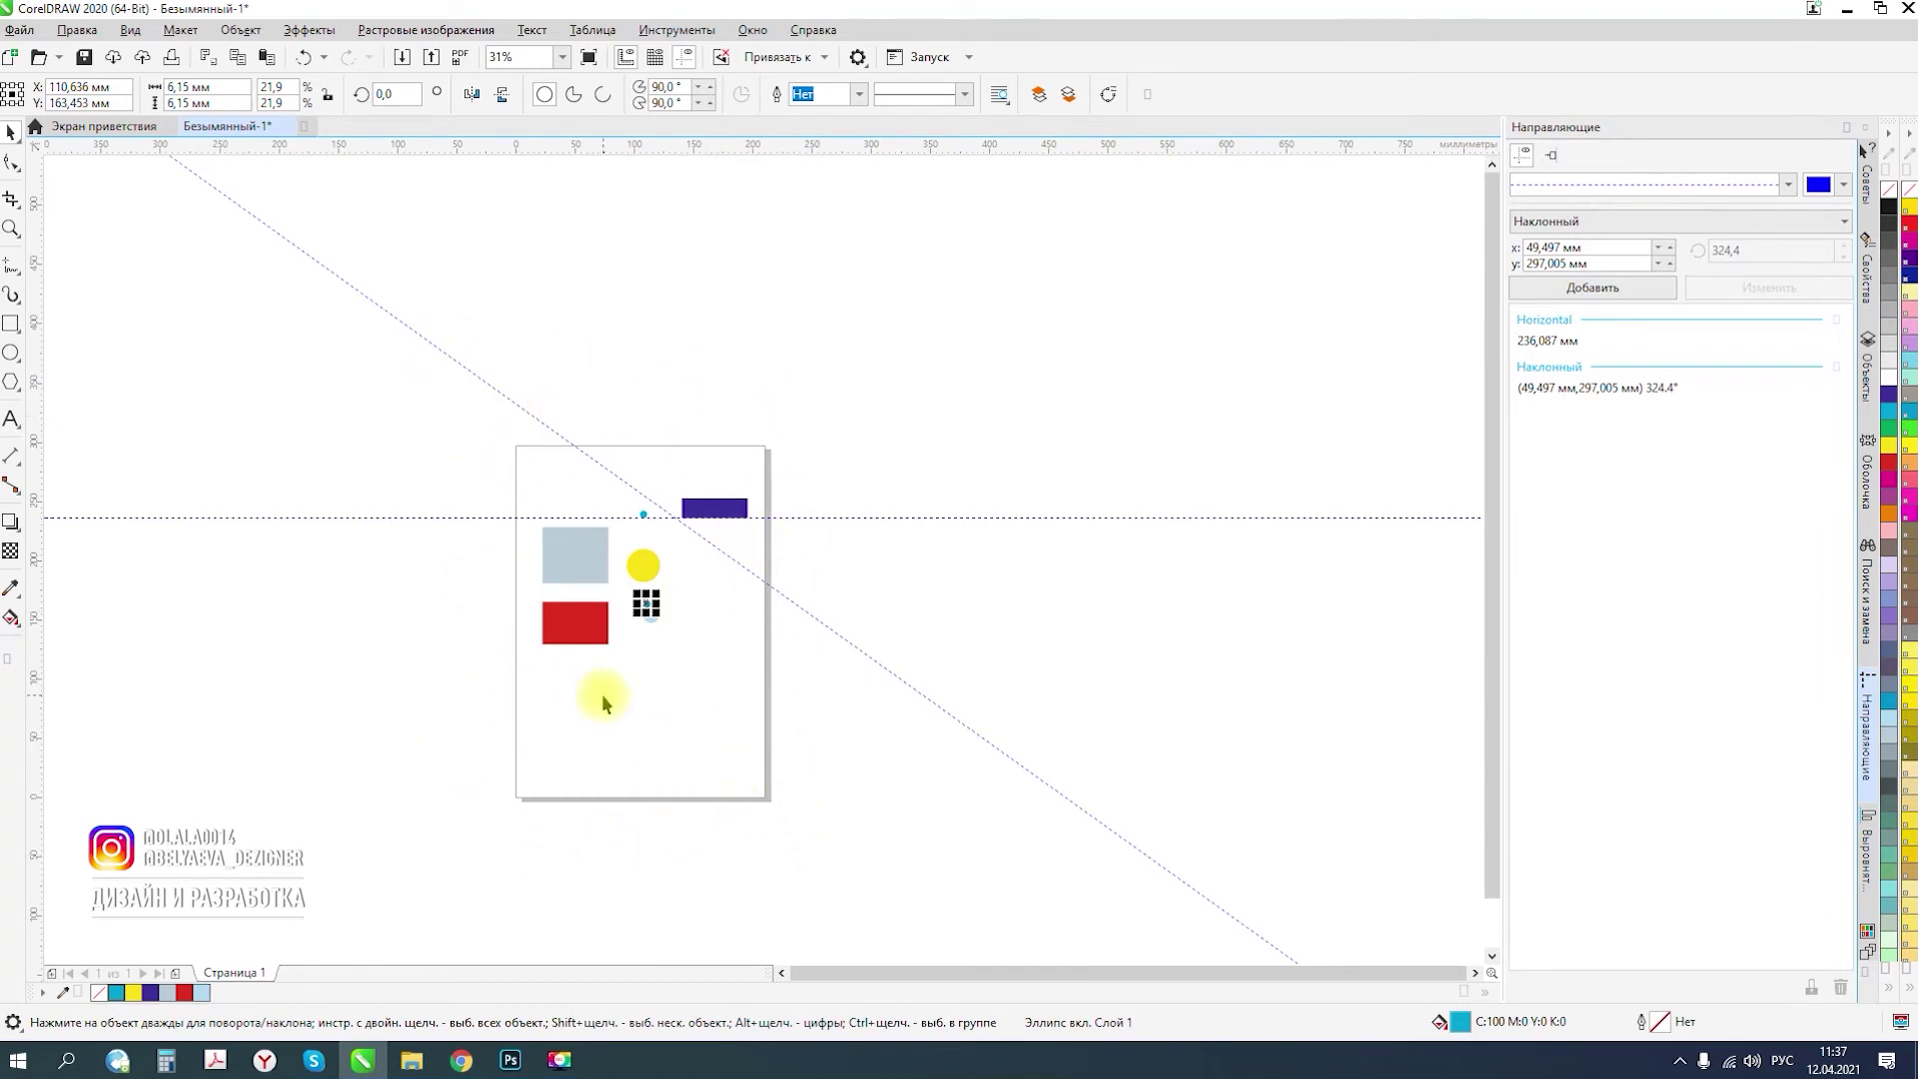
pyautogui.scroll(4, 610, 610)
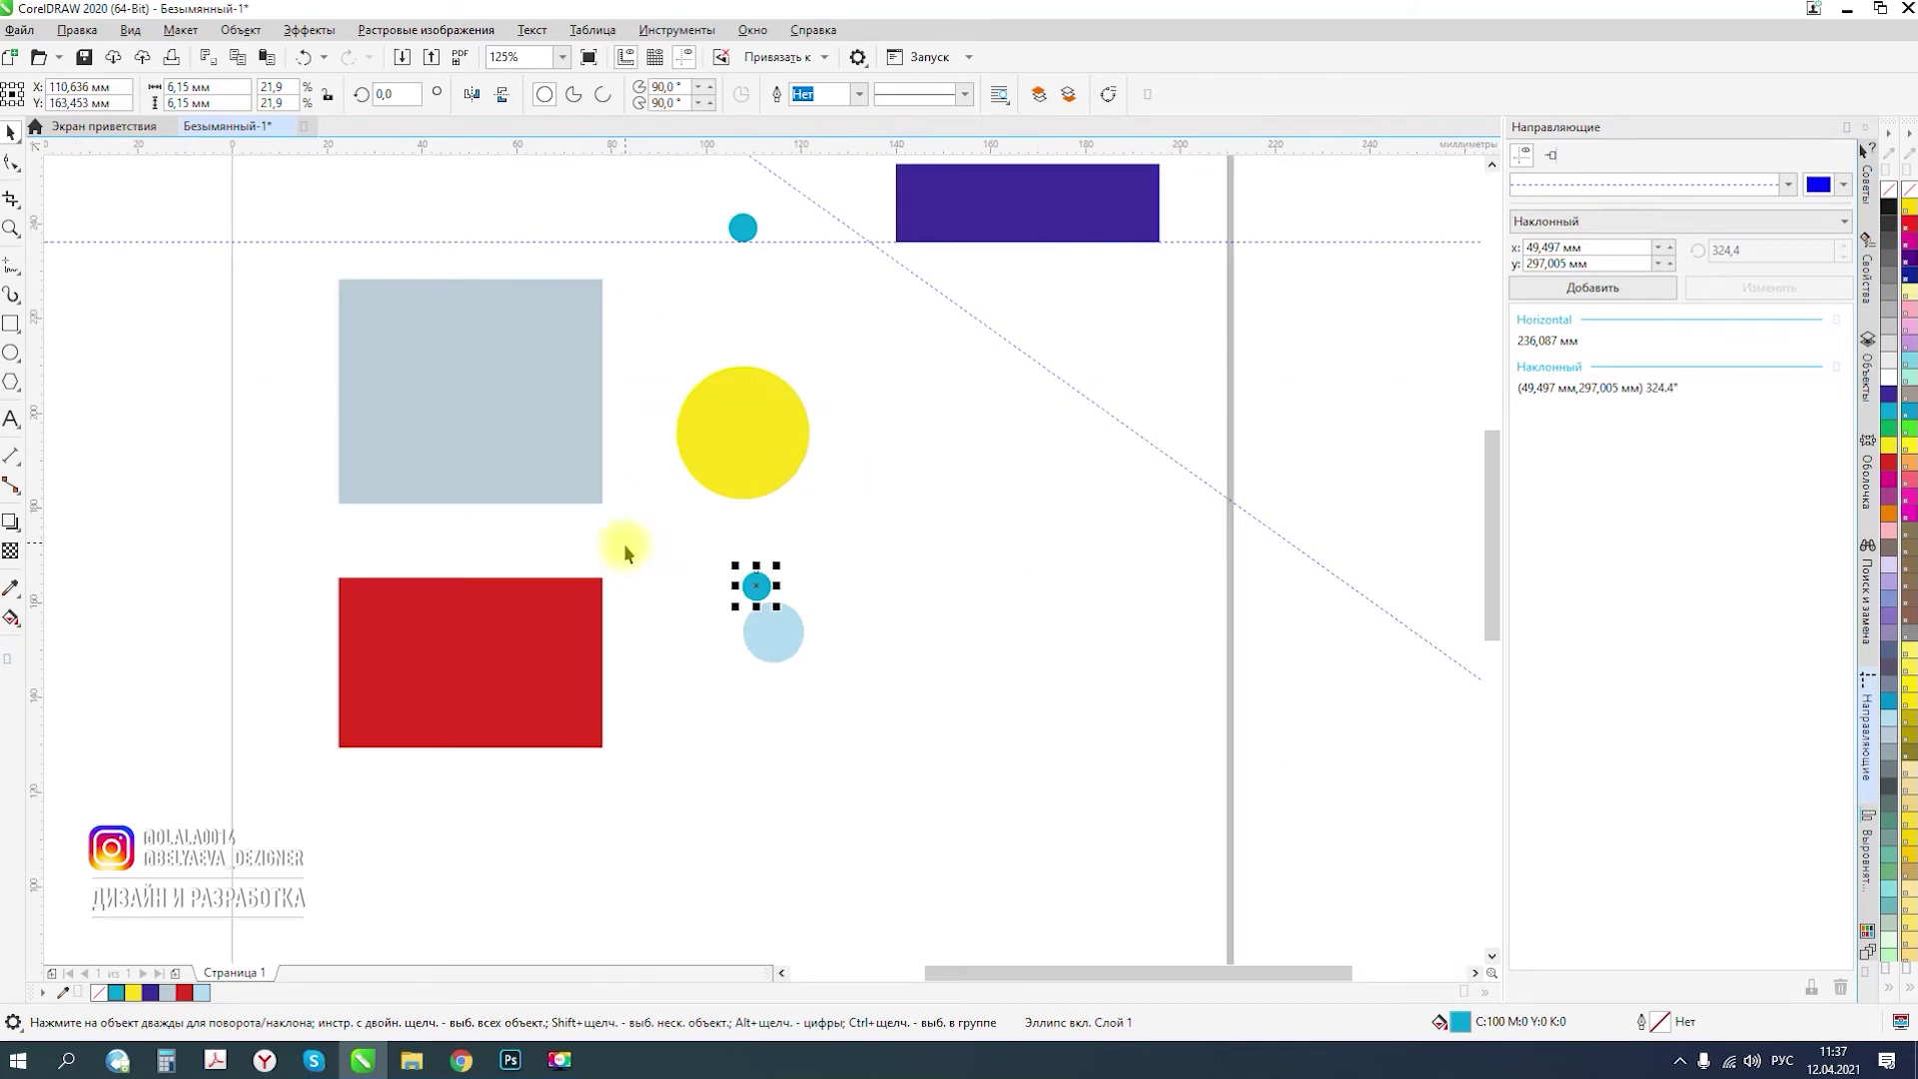
# - Move the cyan circle beside the page's right edge at about X 206.3, Y 204.6 mm, and from there up to the page's top edge
pyautogui.moveTo(510, 560); pyautogui.dragTo(1213, 562)
pyautogui.moveTo(1218, 493); pyautogui.dragTo(1211, 399)
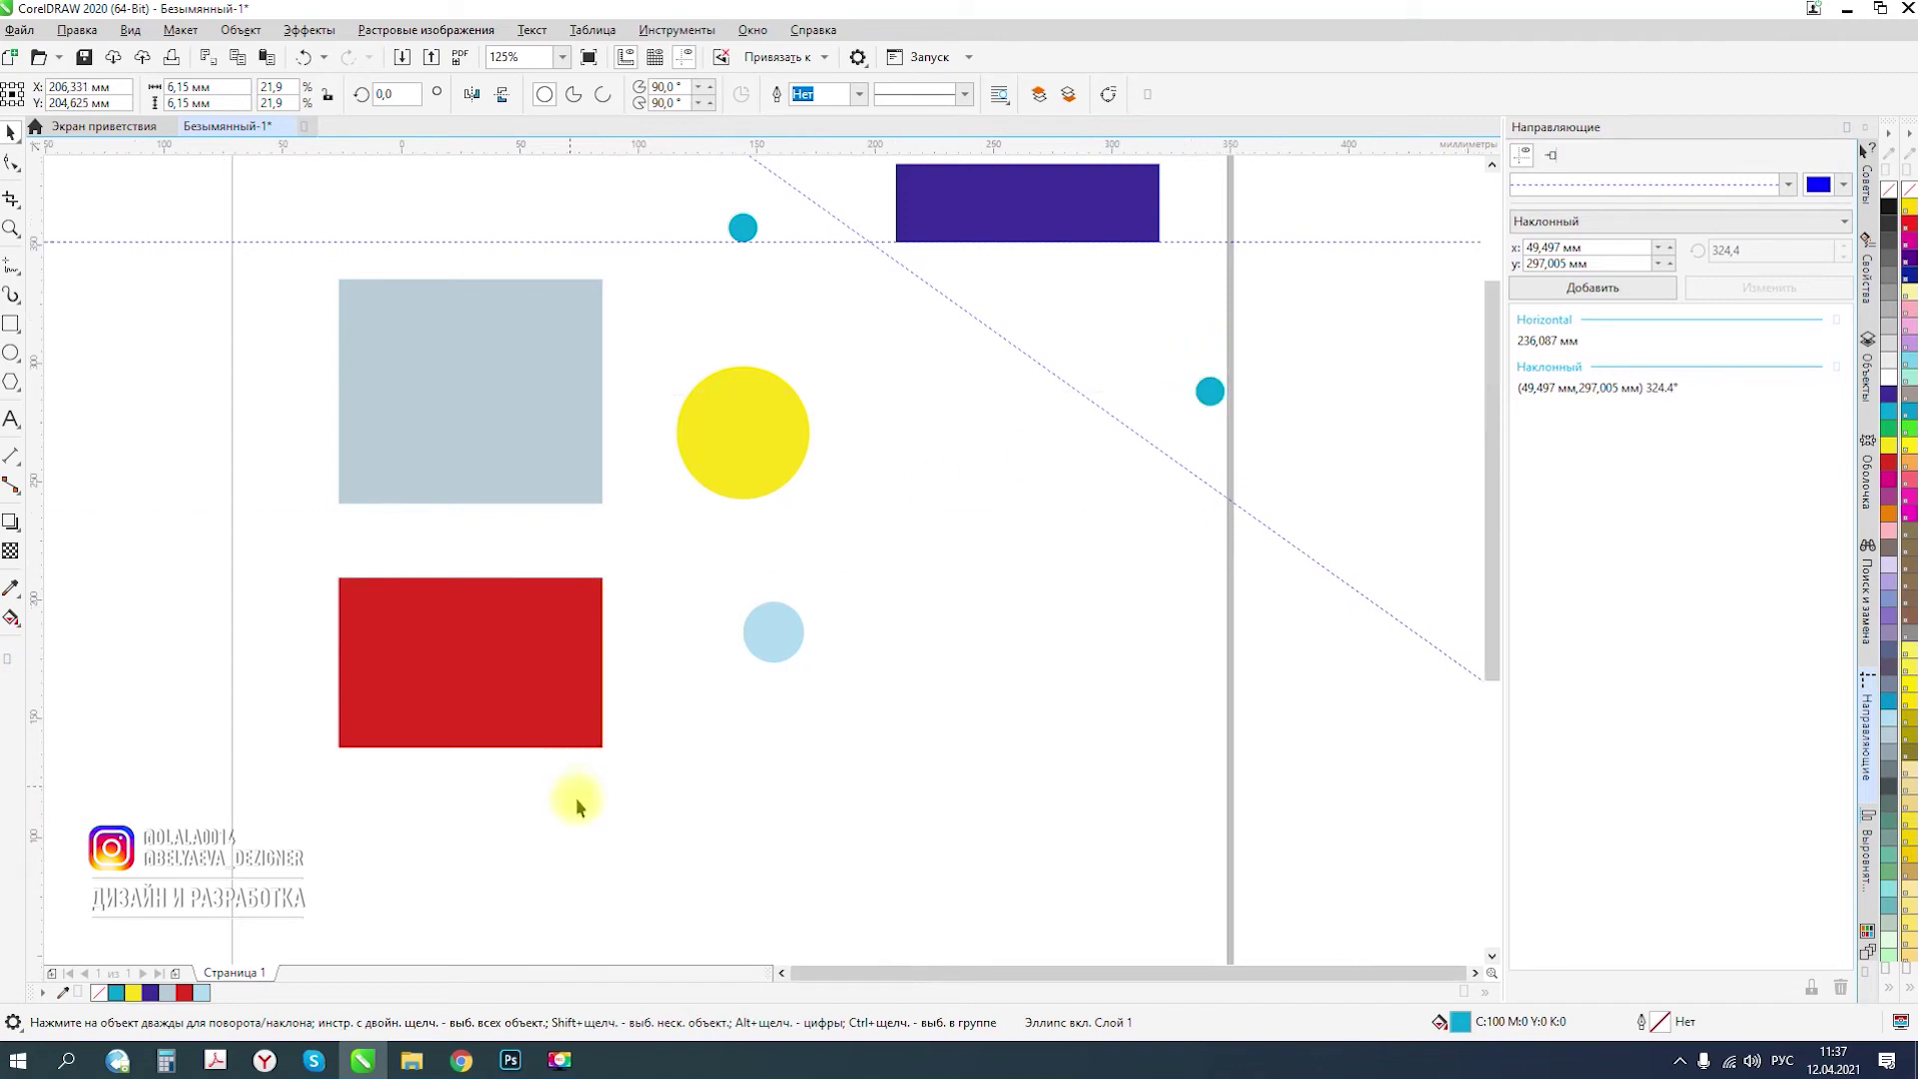
pyautogui.scroll(-1, 575, 797)
pyautogui.scroll(1, 894, 399)
pyautogui.moveTo(869, 781); pyautogui.dragTo(287, 364)
pyautogui.click(458, 407)
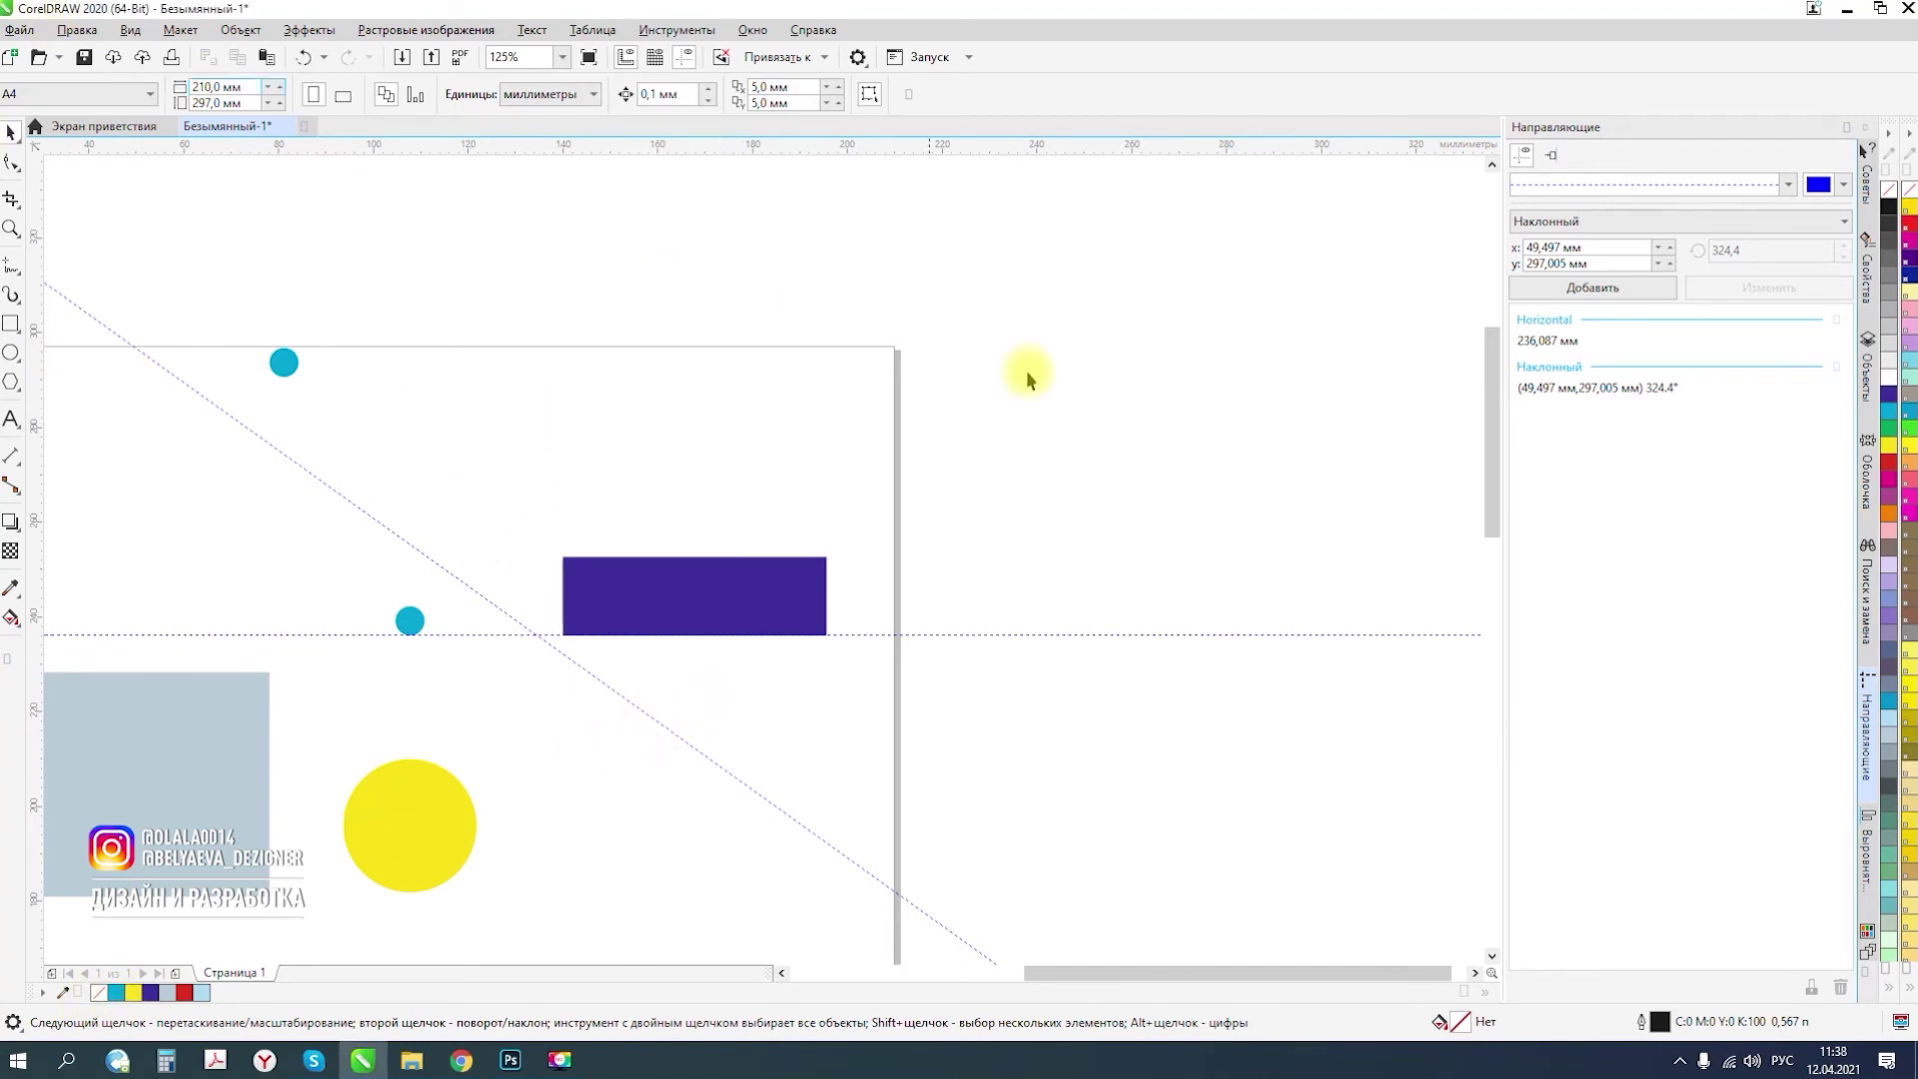
# - Delete the slanted guideline and the horizontal guideline
pyautogui.scroll(-5, 762, 370)
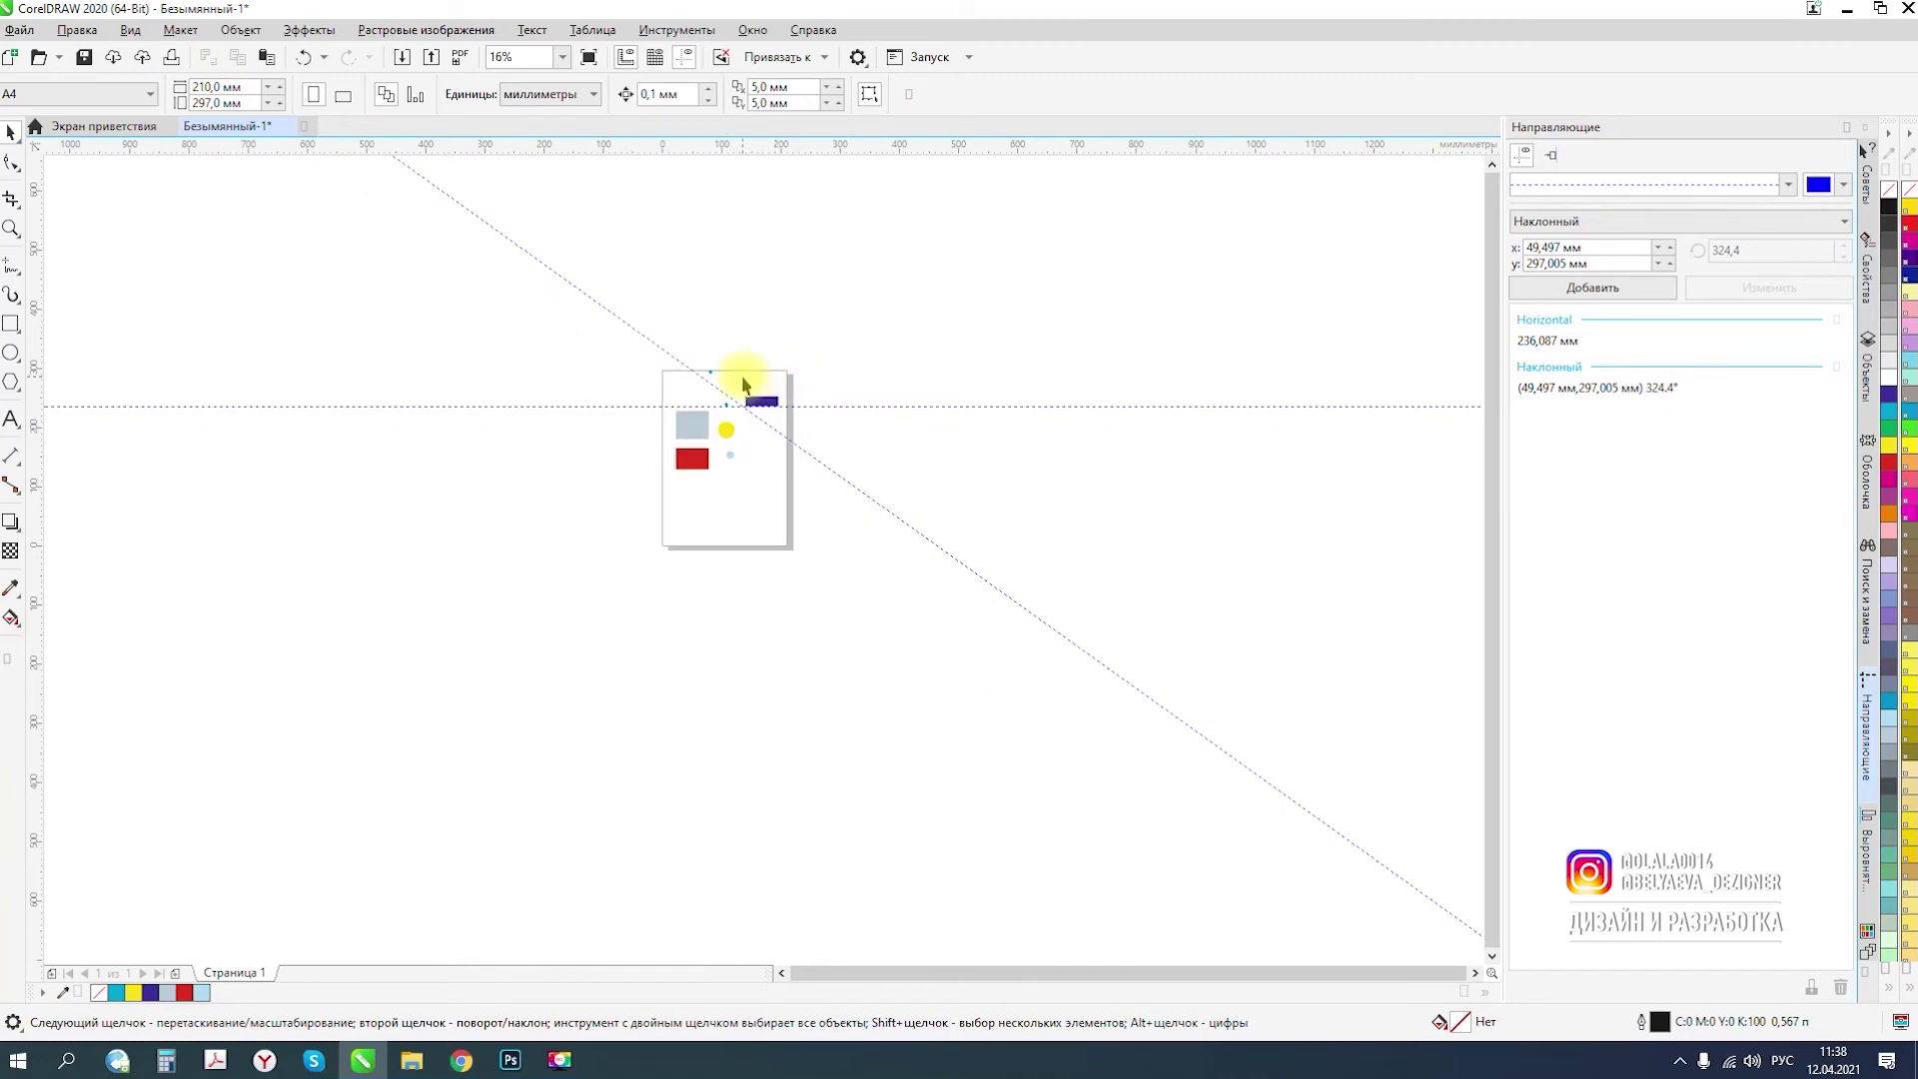
pyautogui.scroll(3, 711, 366)
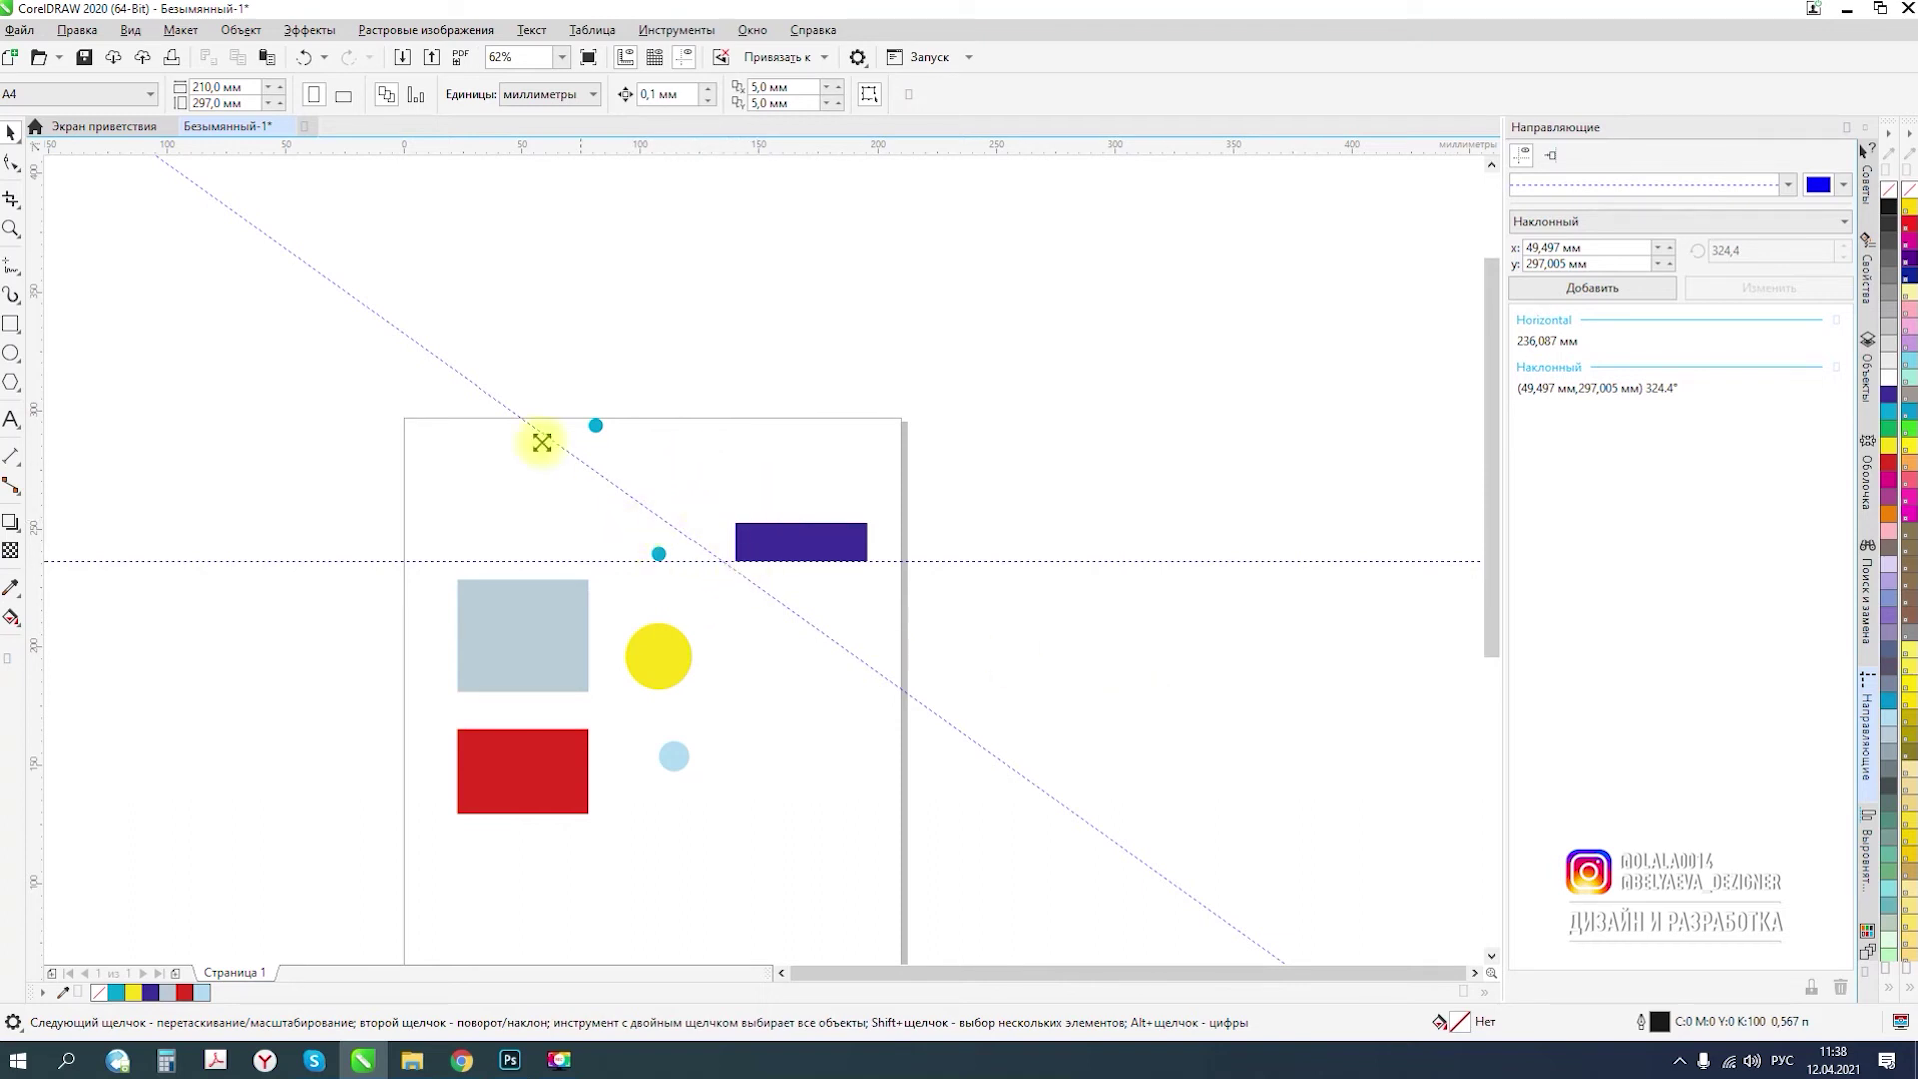
pyautogui.scroll(3, 835, 657)
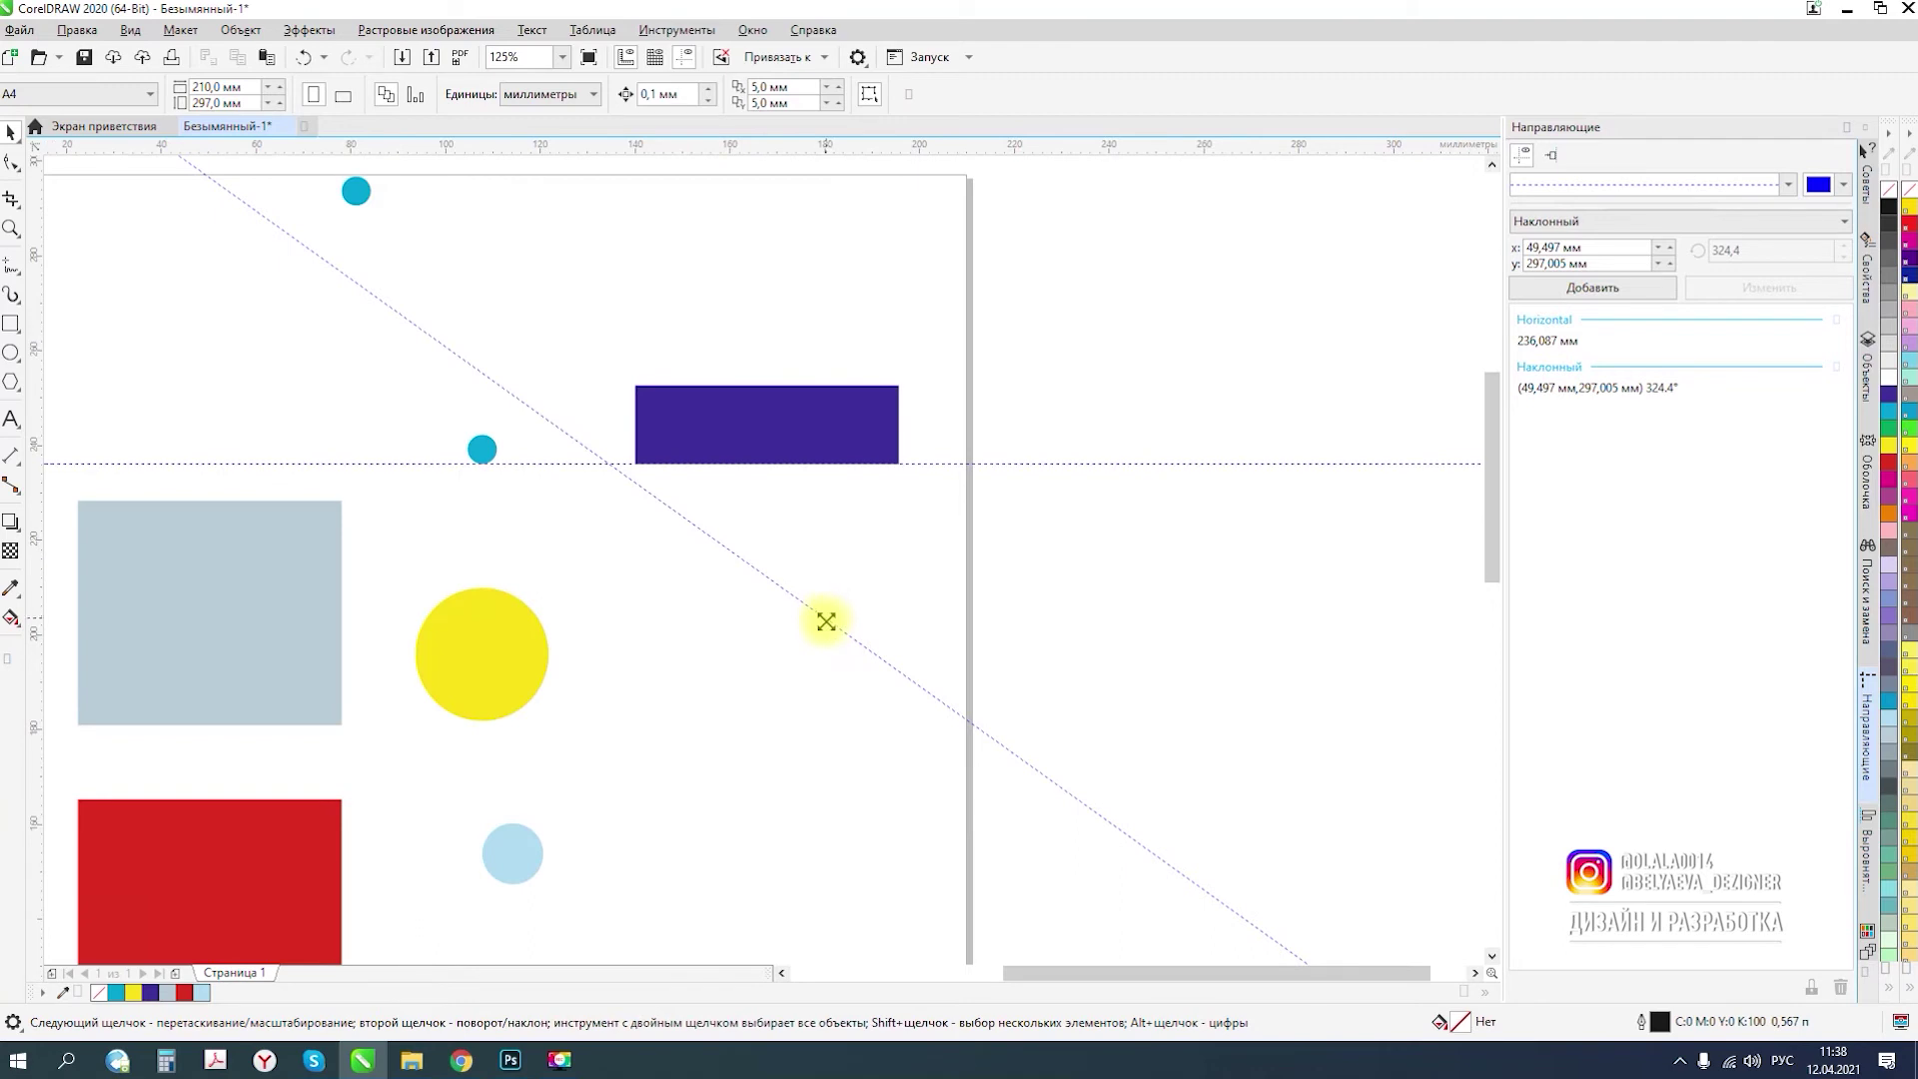
pyautogui.click(826, 627)
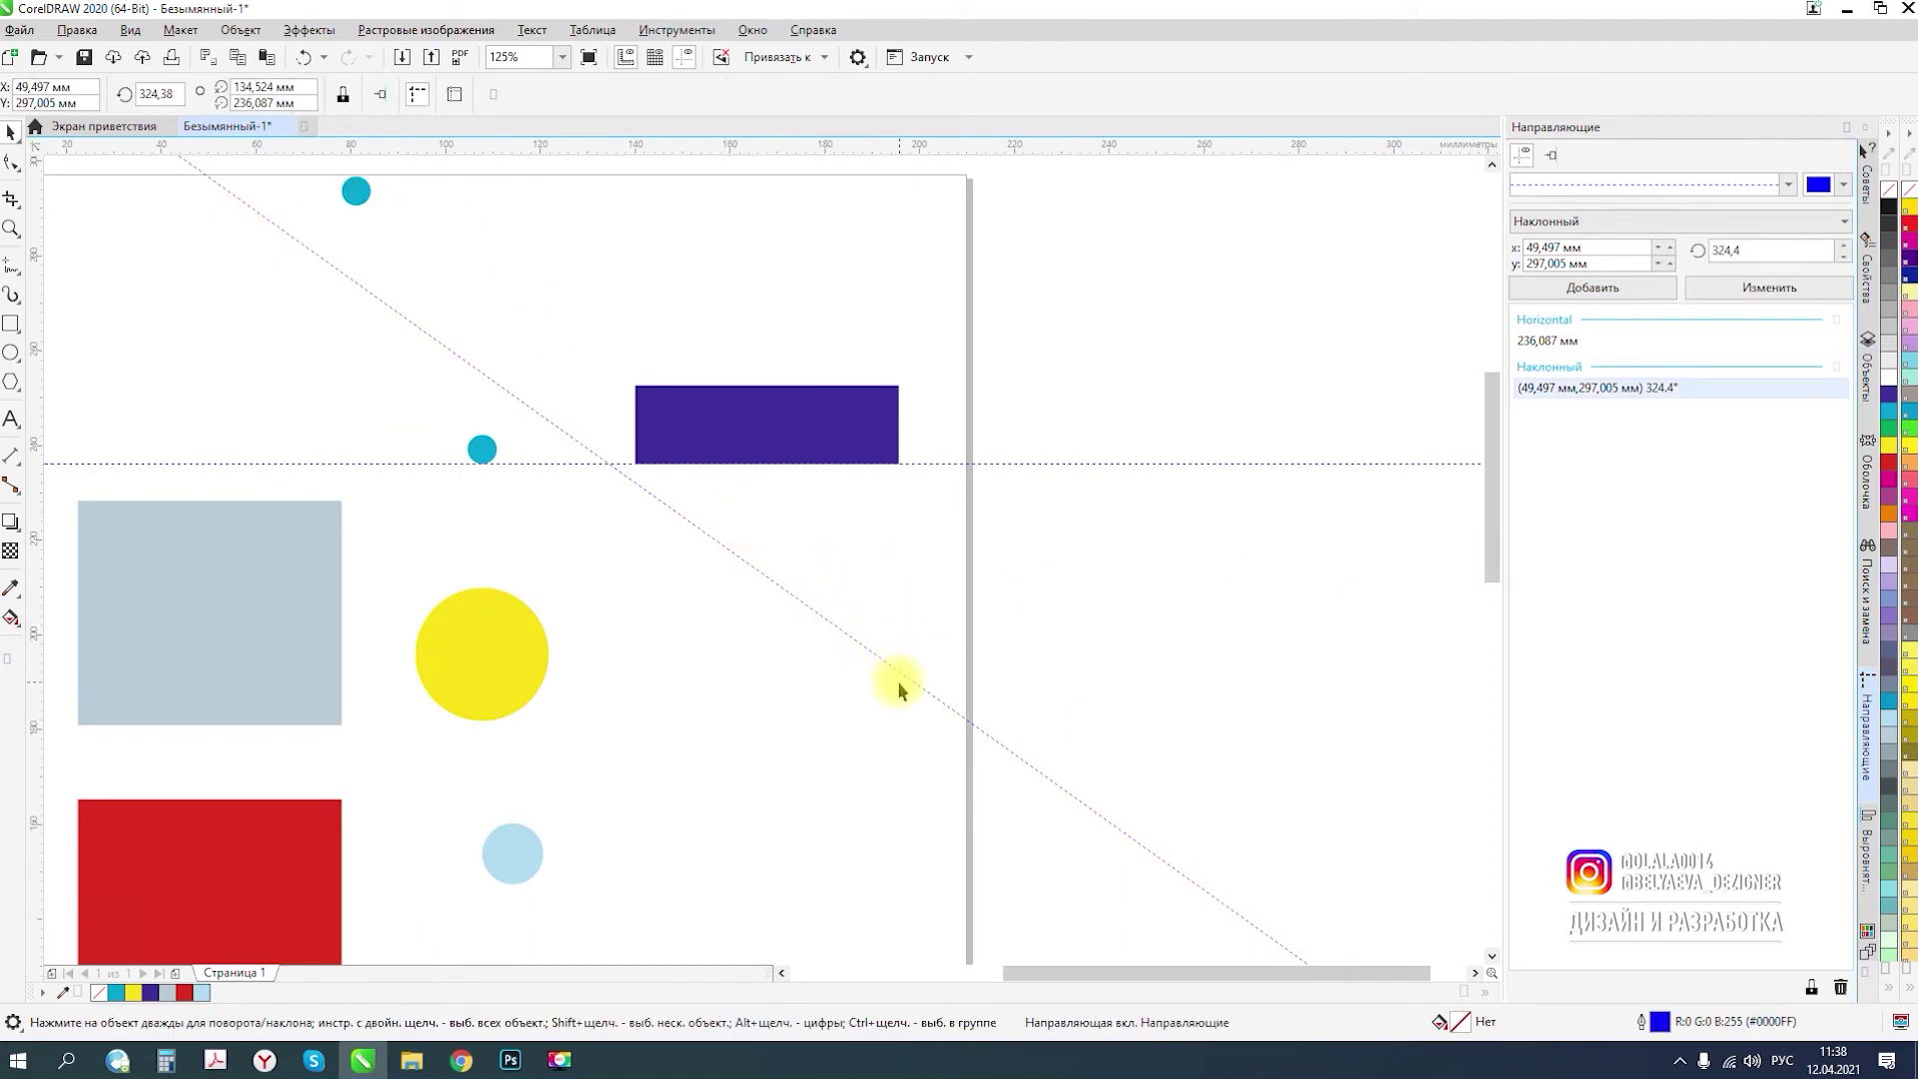
pyautogui.press('Delete')
pyautogui.click(1049, 464)
pyautogui.press('Delete')
pyautogui.scroll(-2, 686, 540)
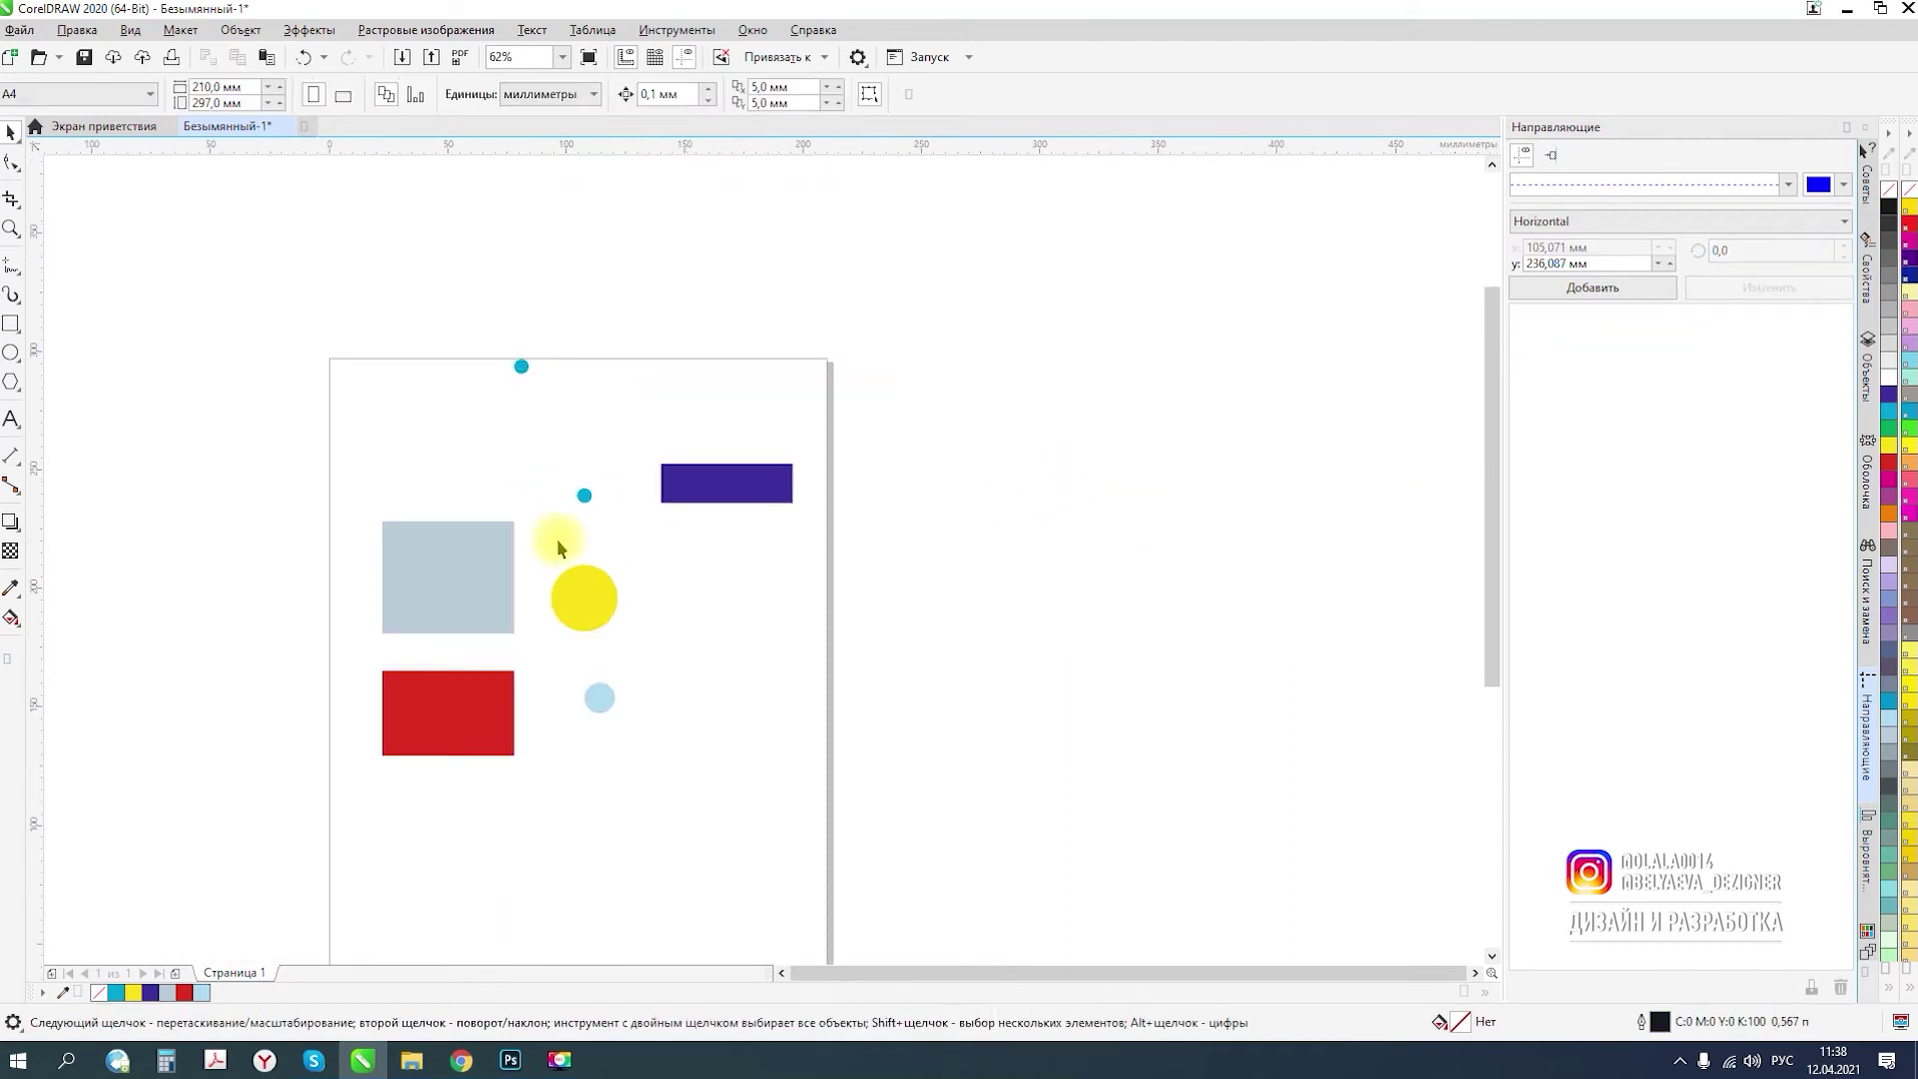
# - Move the cyan circle from the page's top edge to about X 108.8, Y 257.7 mm, above the other cyan circle
pyautogui.scroll(2, 556, 541)
pyautogui.moveTo(519, 208); pyautogui.dragTo(604, 342)
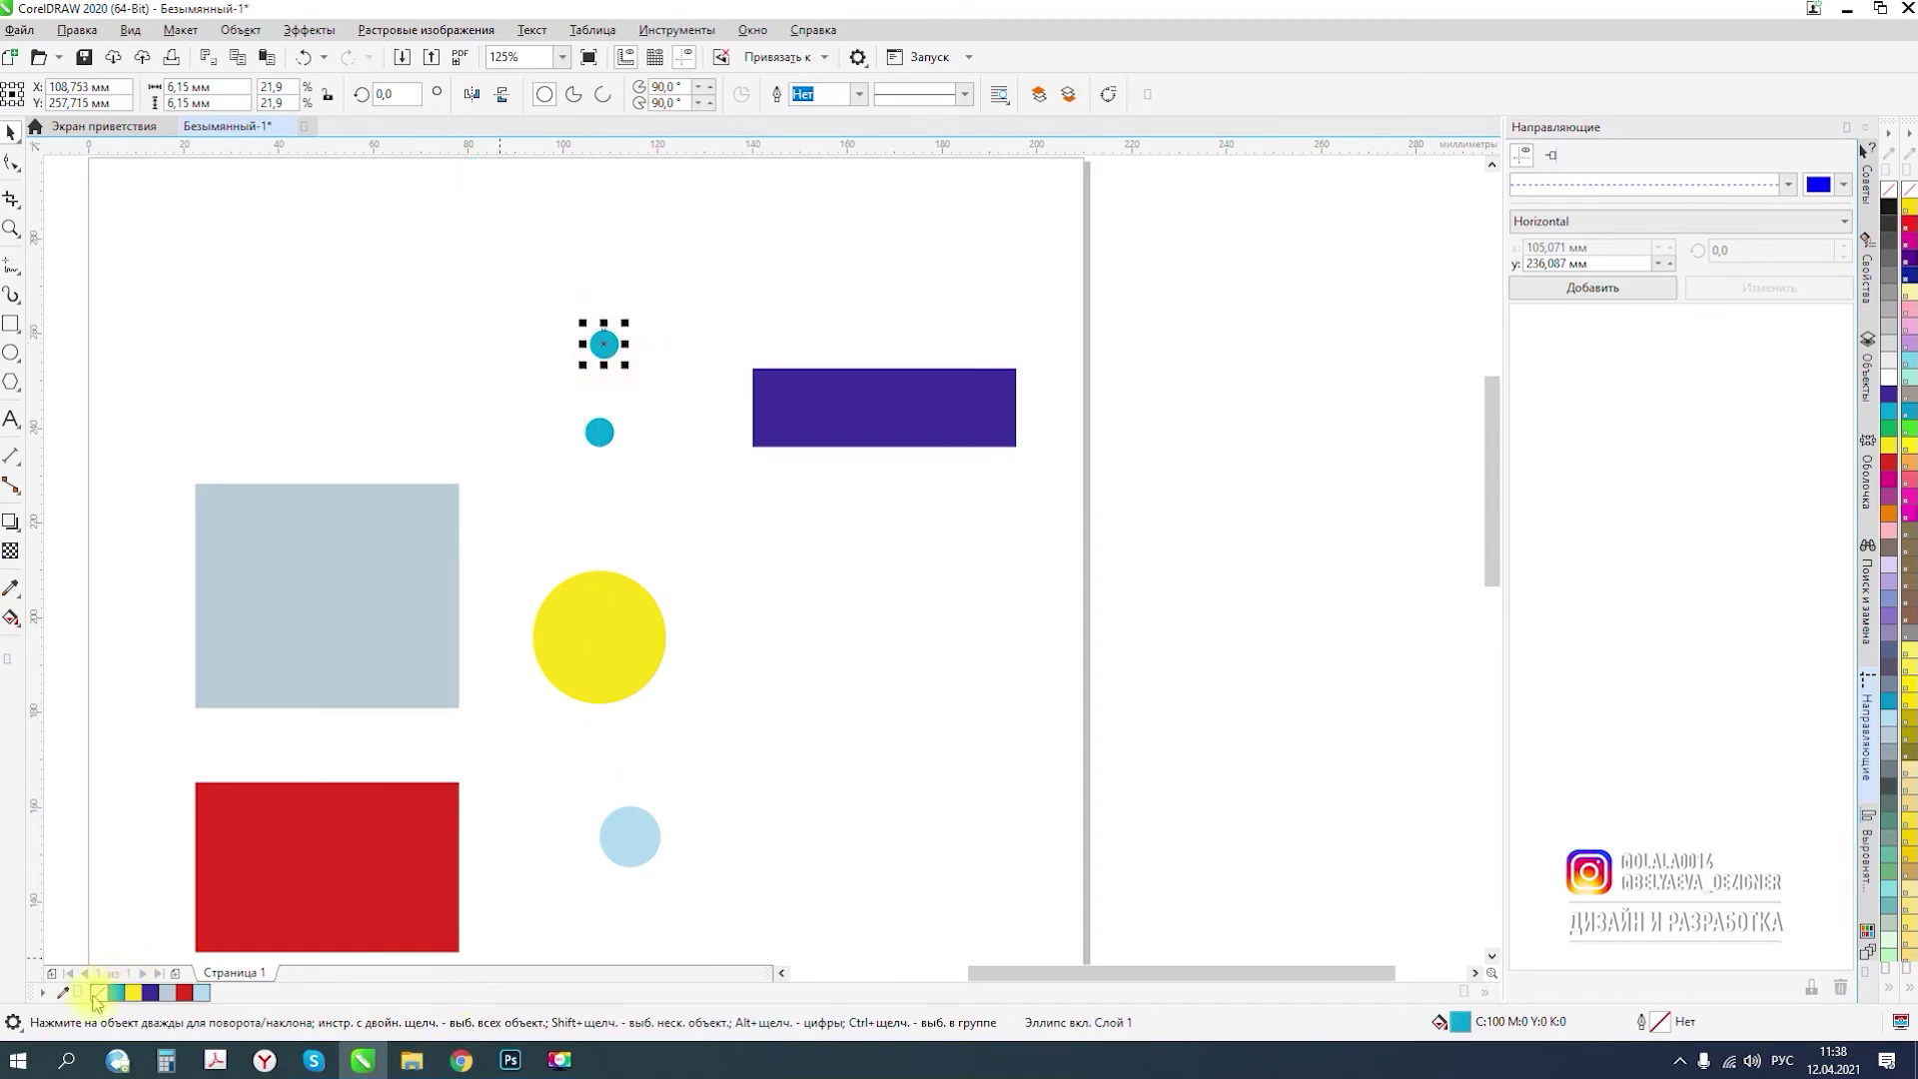
pyautogui.scroll(-2, 680, 295)
pyautogui.click(573, 291)
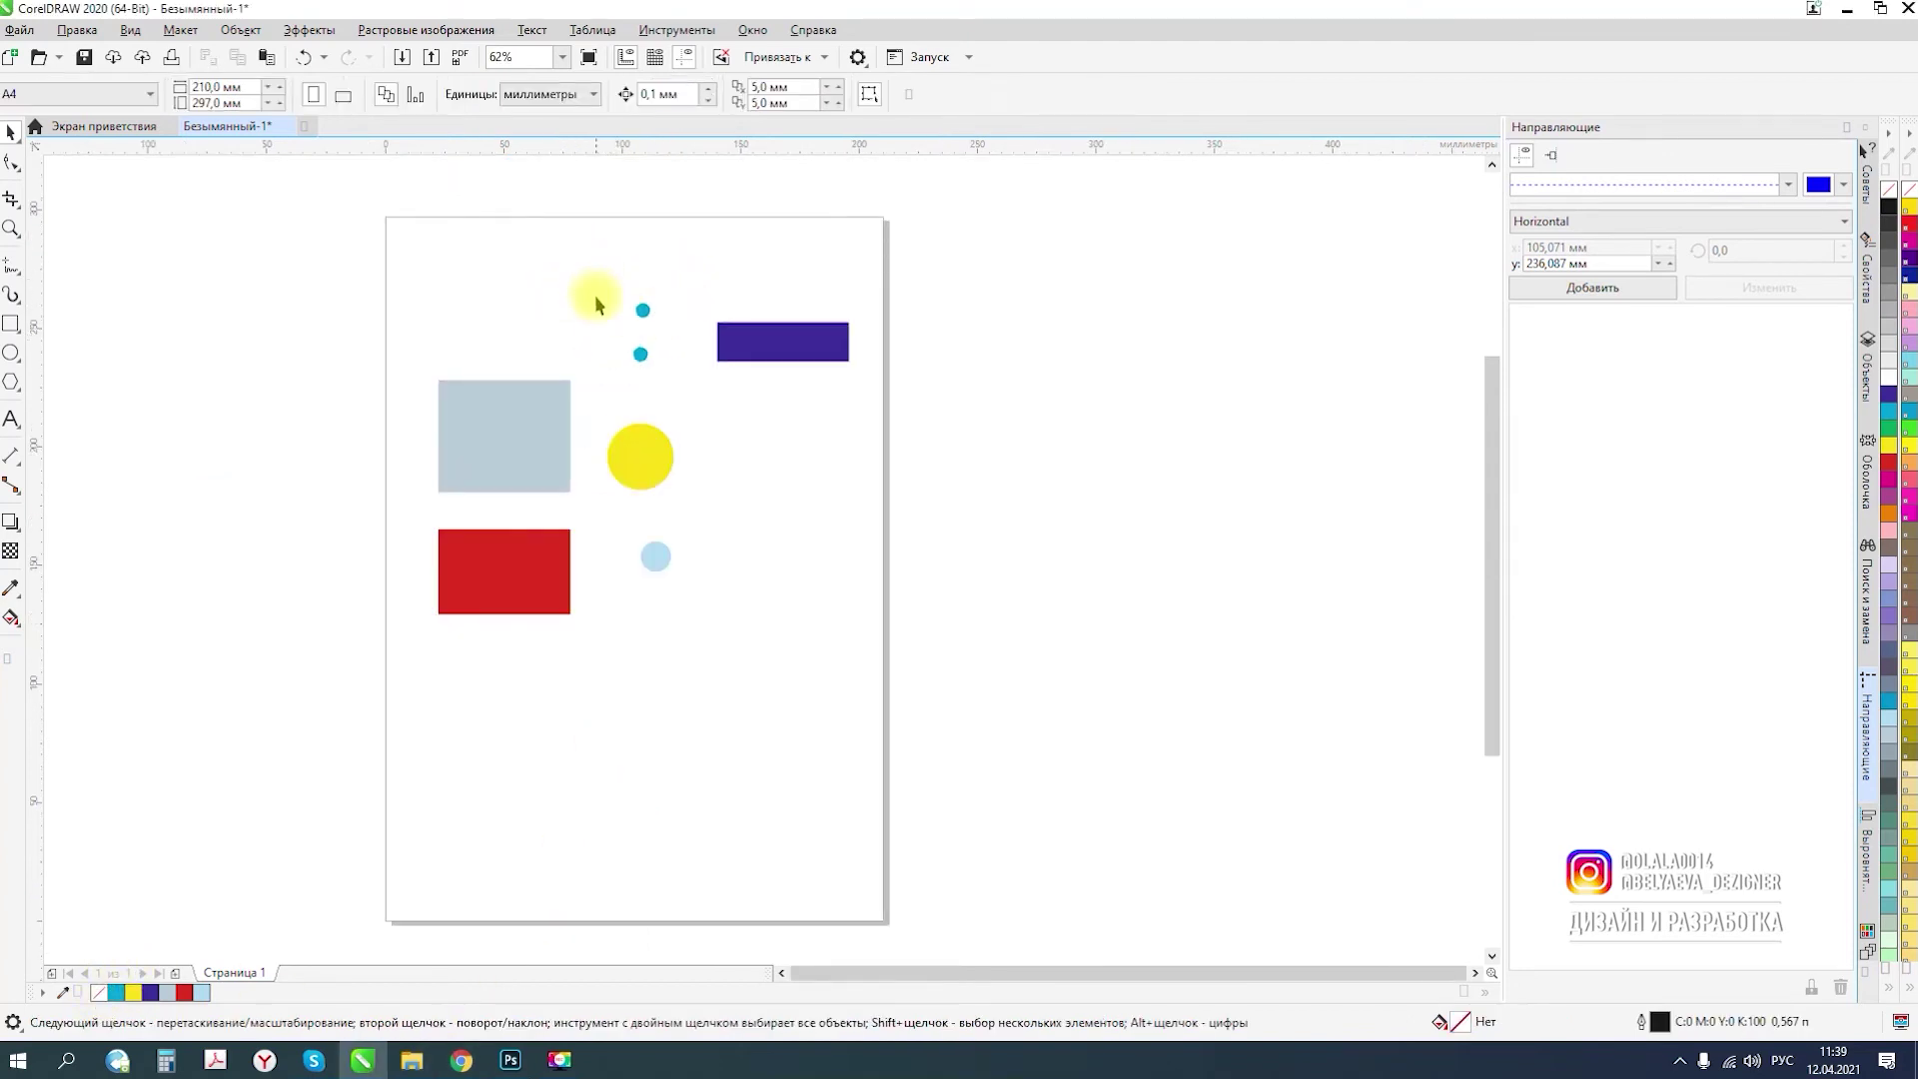
# - Align the centres of the two cyan, the yellow and the light-blue circles on one vertical axis
pyautogui.moveTo(682, 745); pyautogui.dragTo(715, 629)
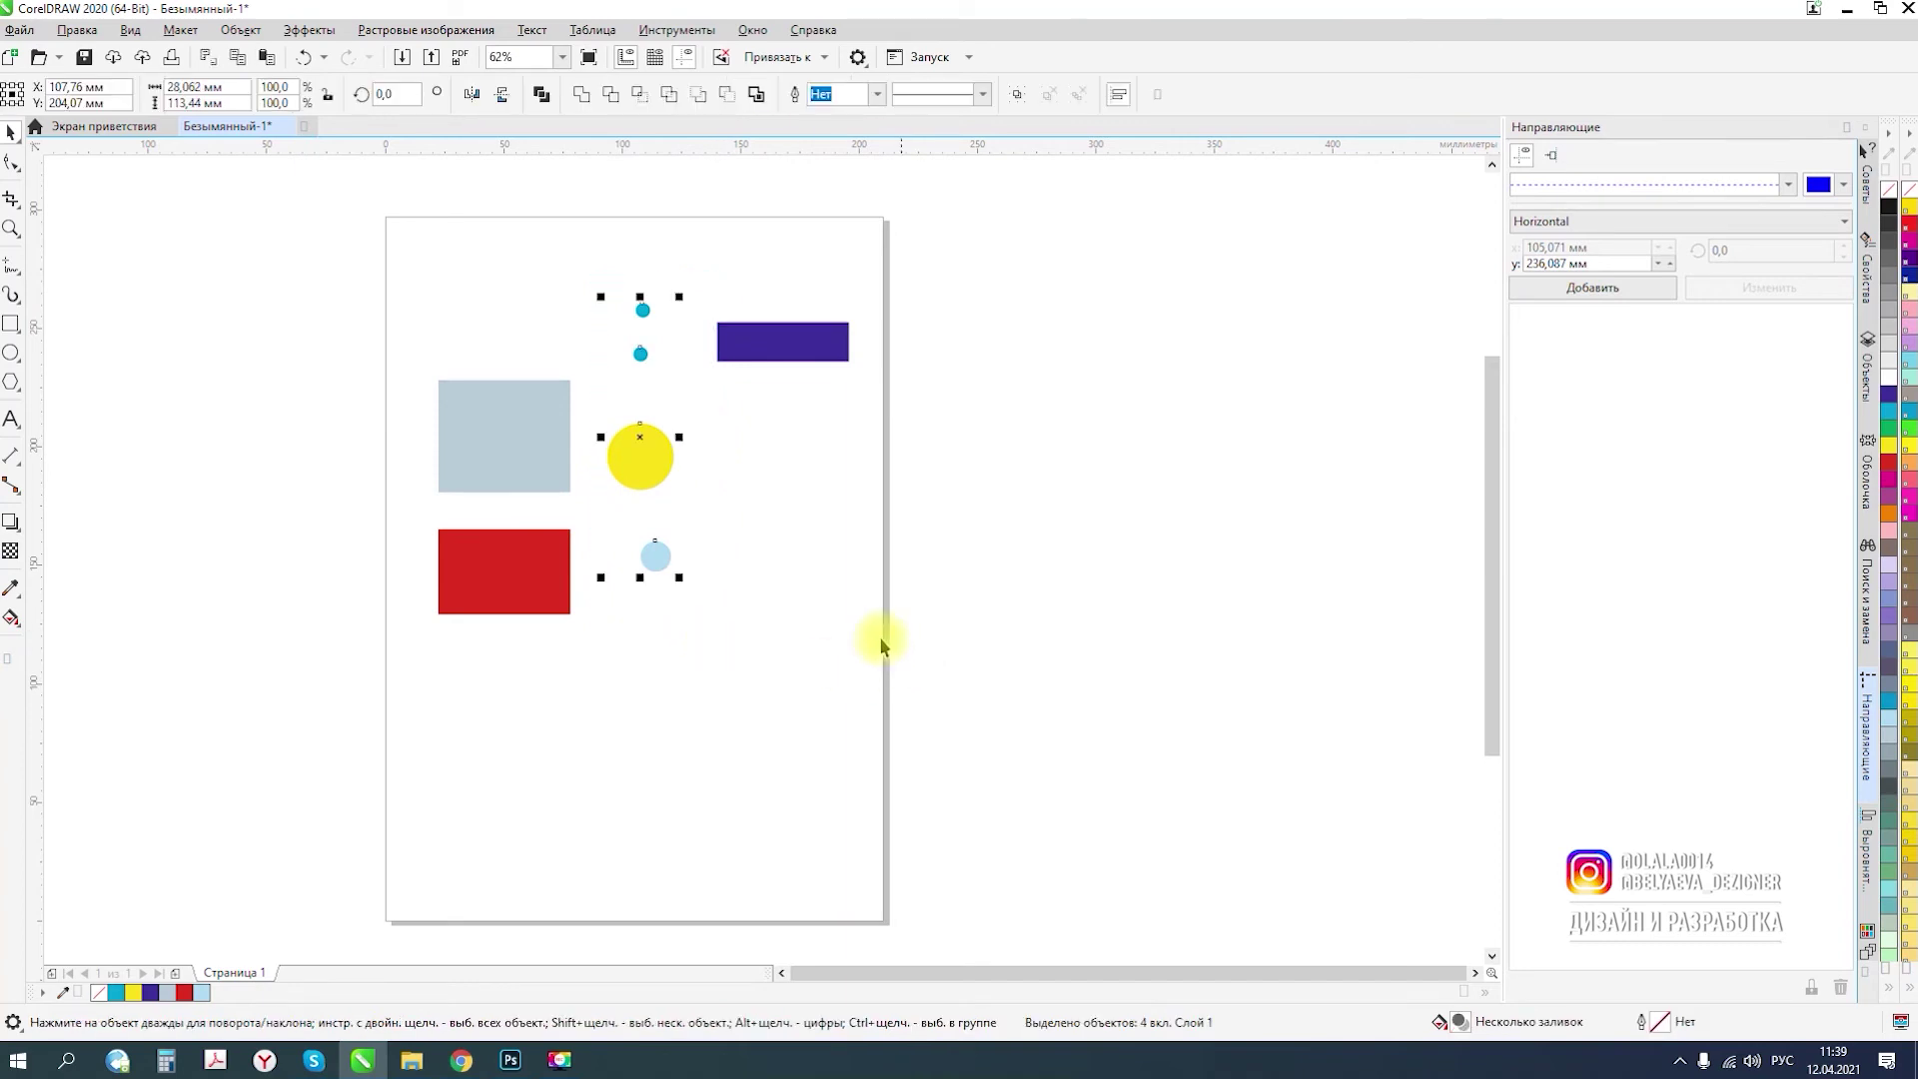
pyautogui.scroll(2, 636, 402)
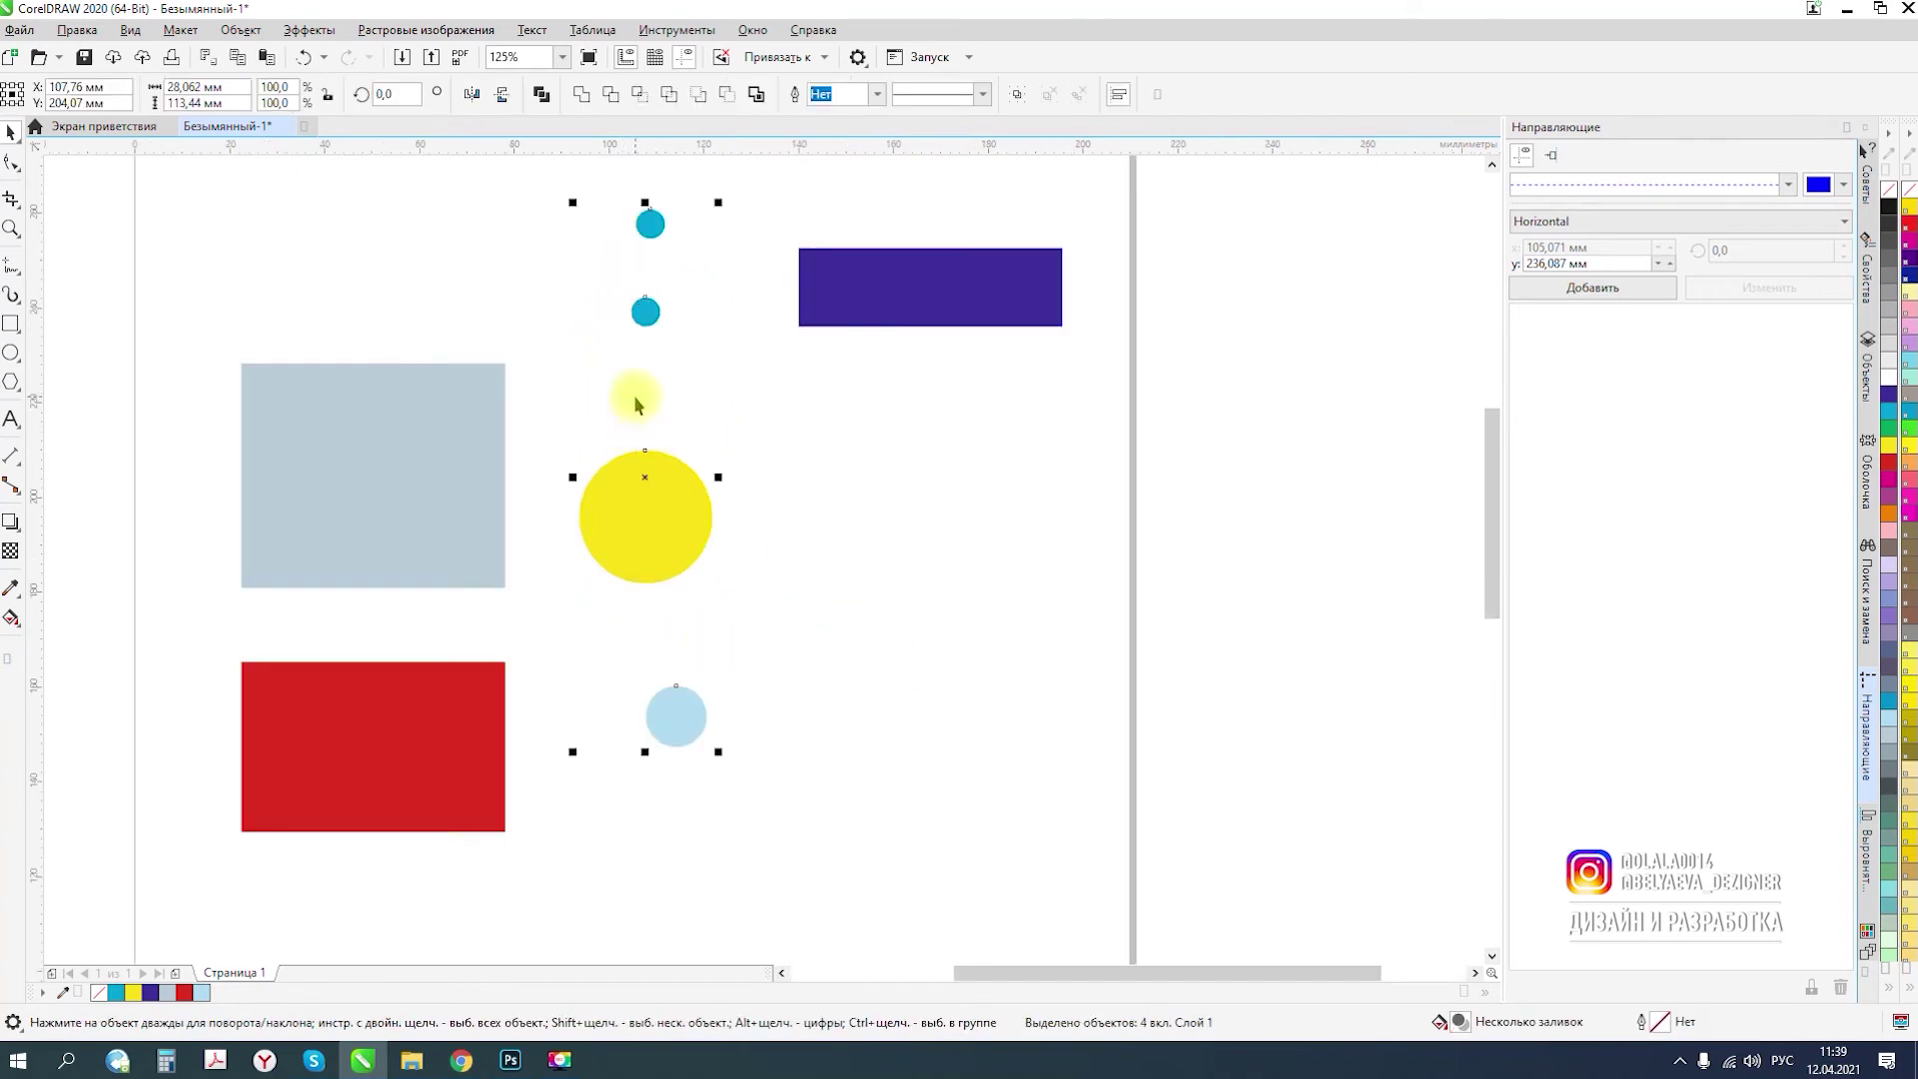
pyautogui.press('c')
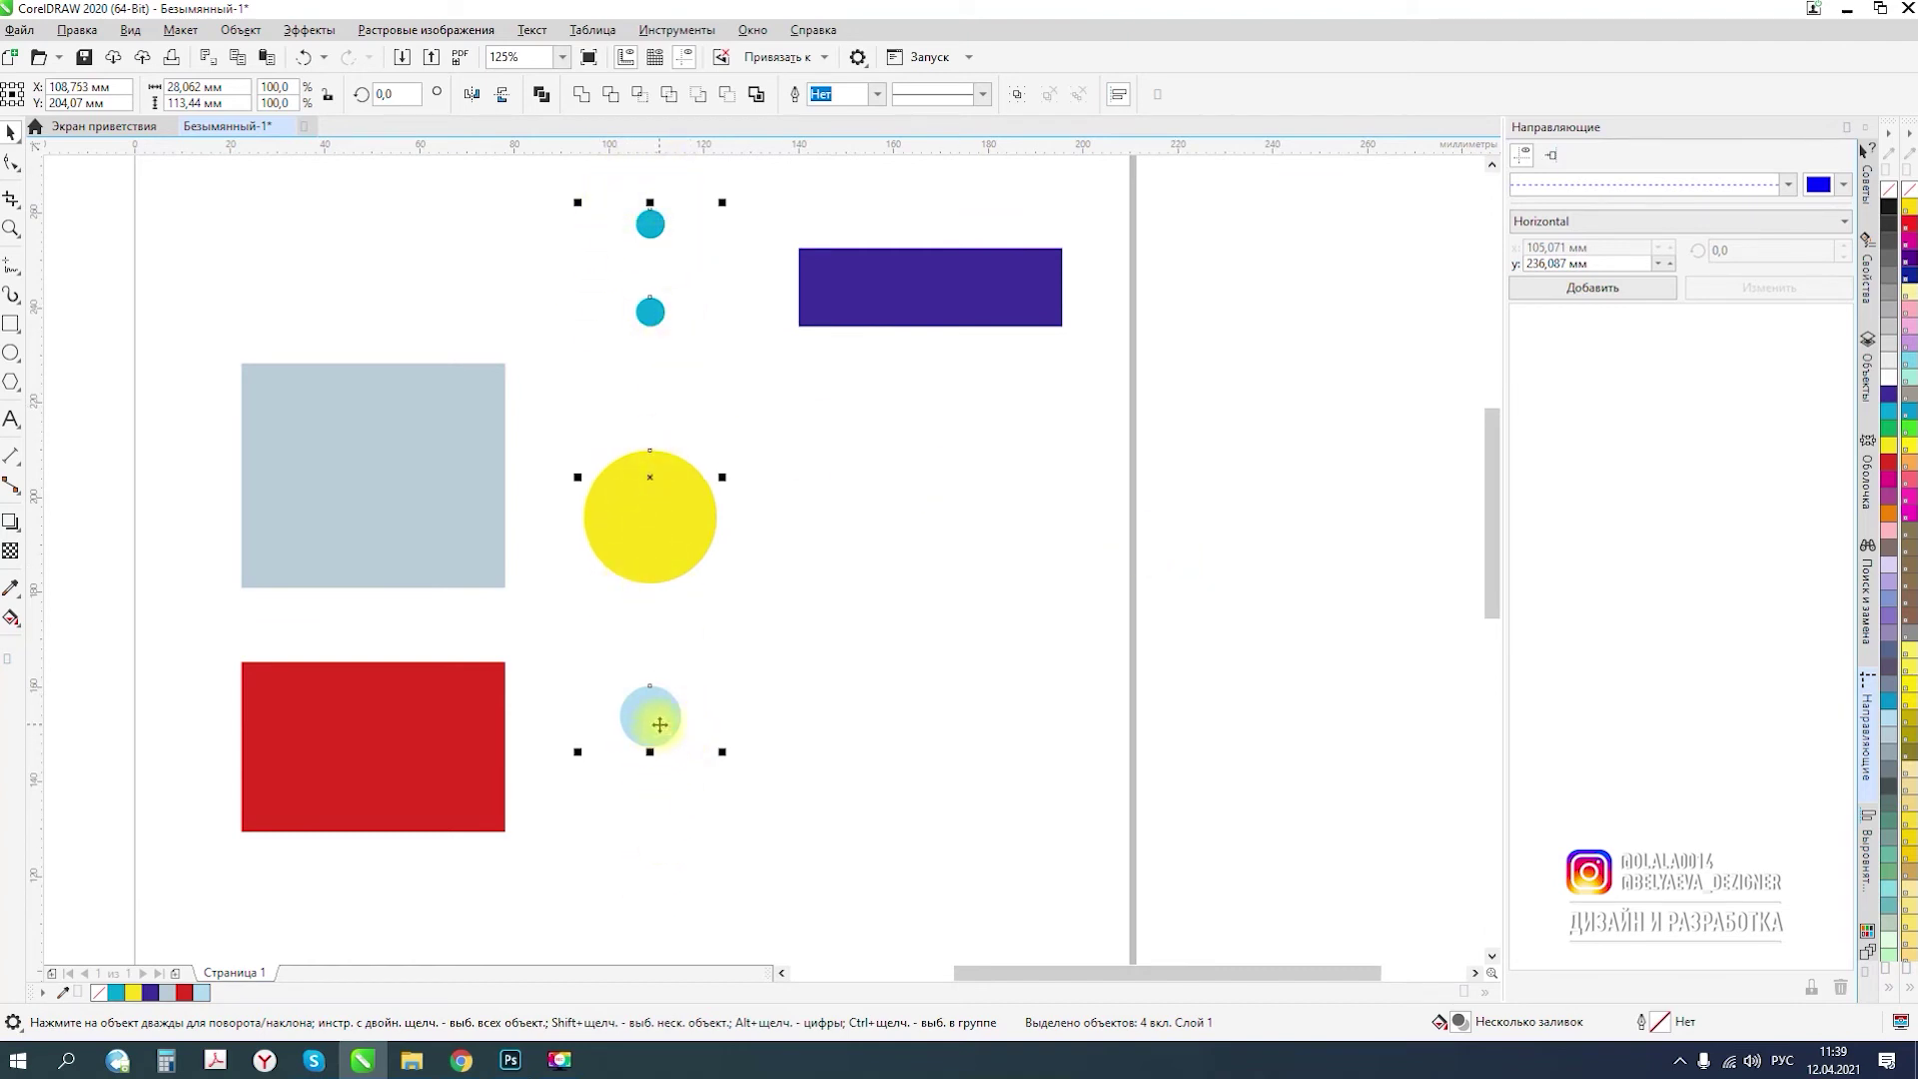
pyautogui.click(507, 509)
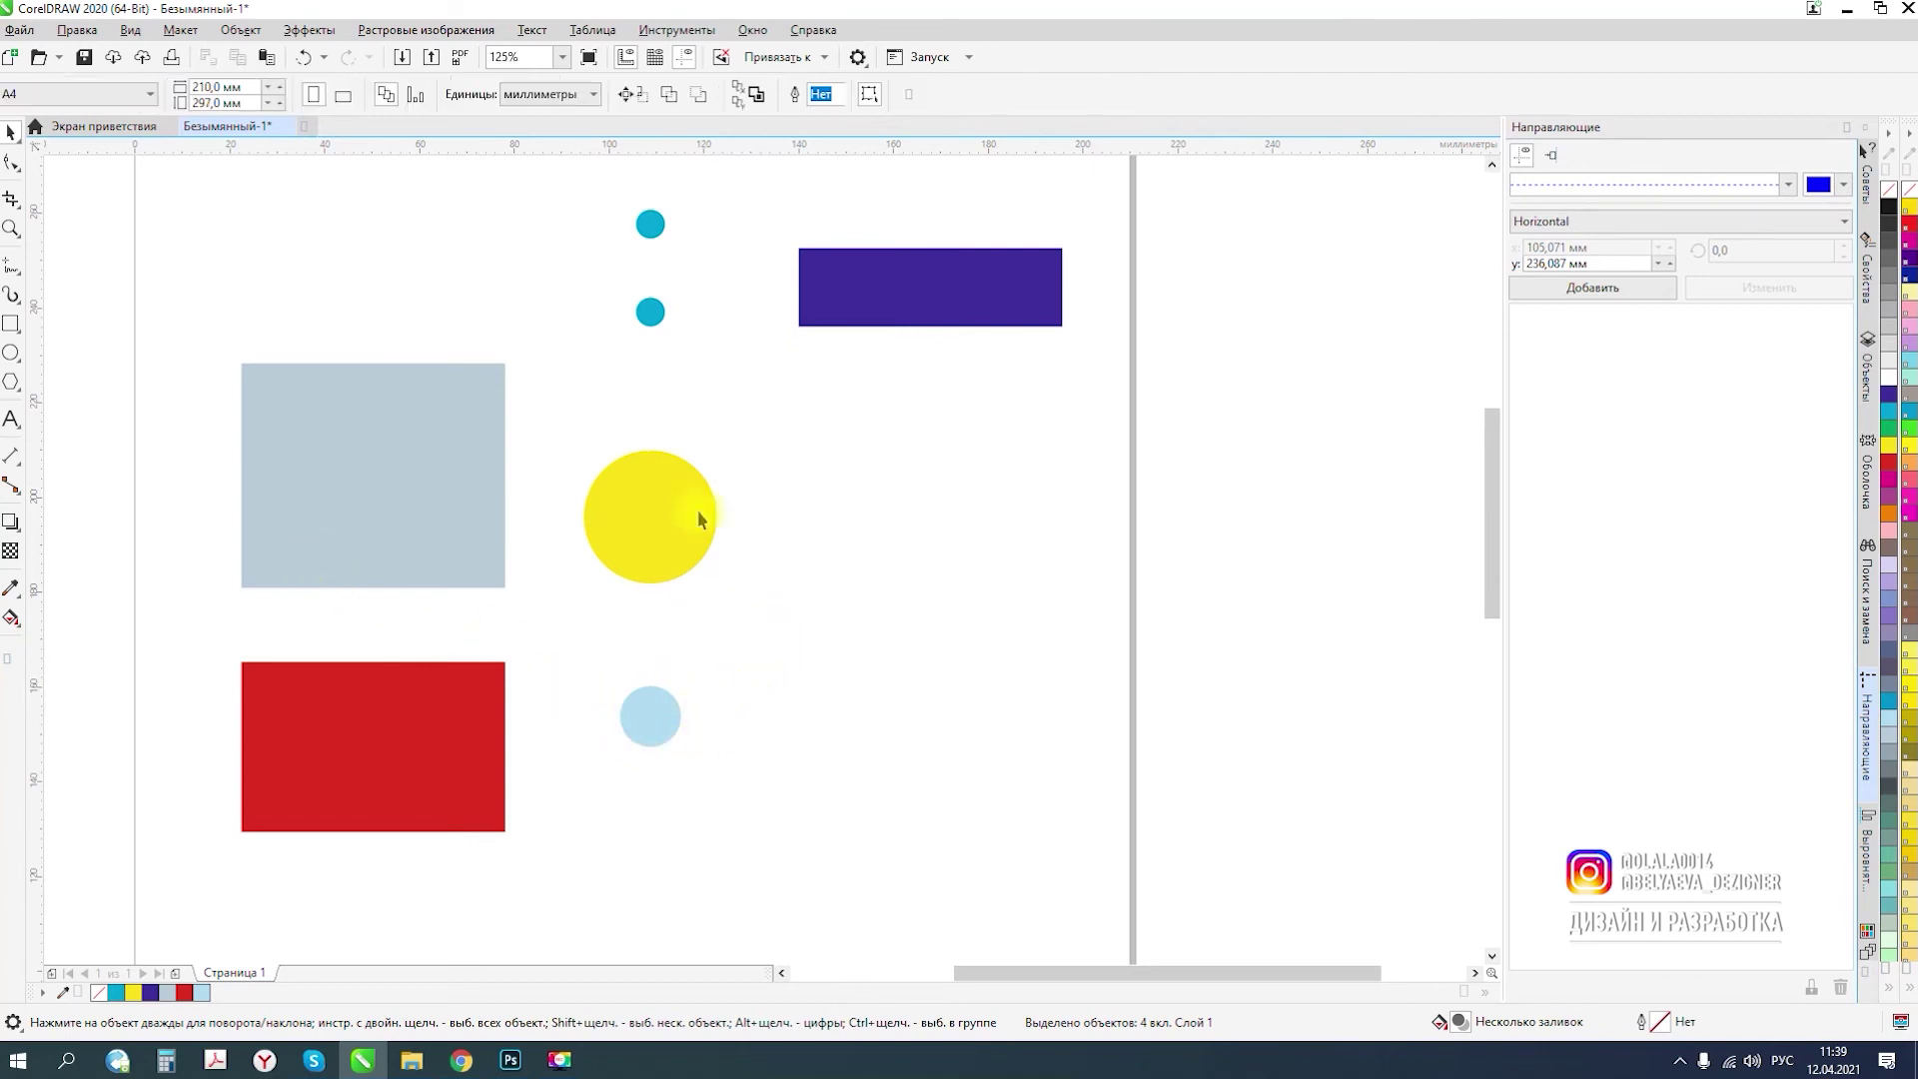
pyautogui.scroll(-2, 804, 519)
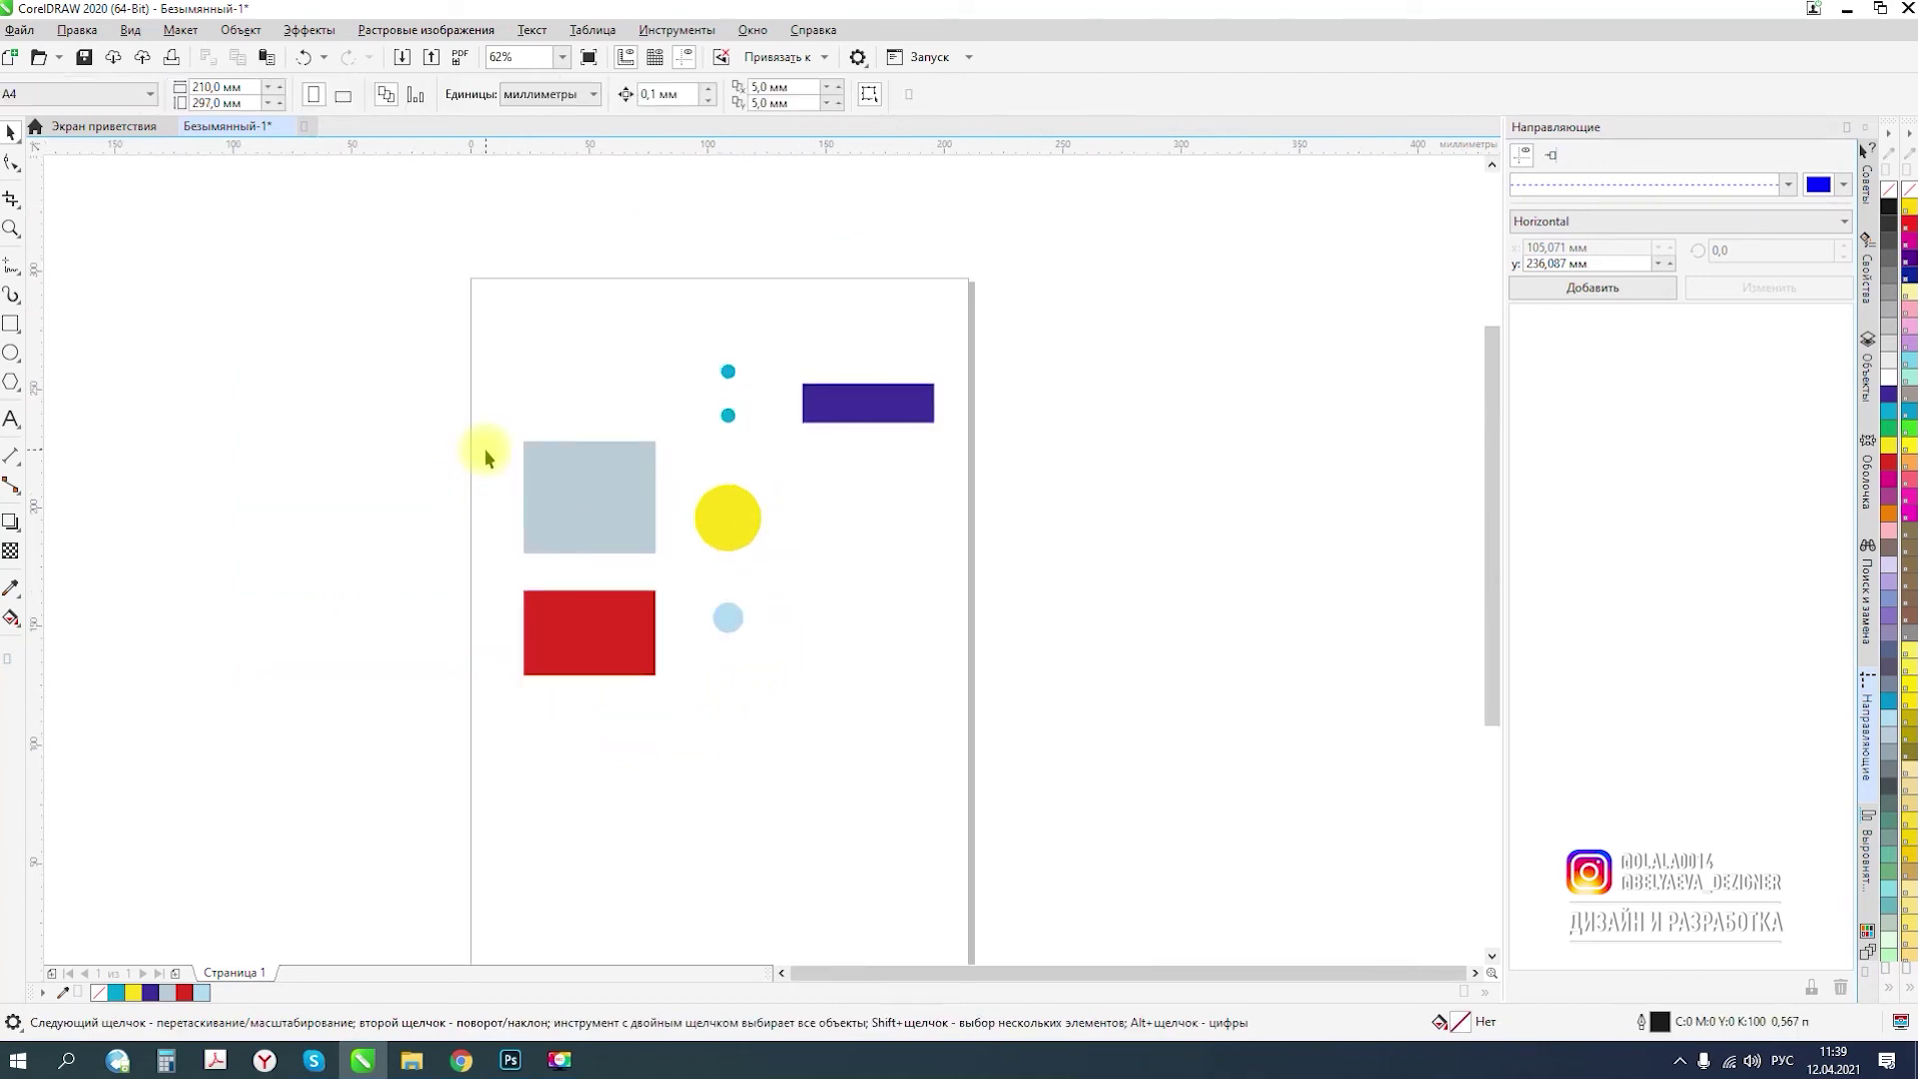
# - Move the light-blue circle below the purple rectangle's left end and the lower cyan circle to about X 167.8, Y 181.9 mm
pyautogui.moveTo(527, 436); pyautogui.dragTo(611, 520)
pyautogui.click(609, 519)
pyautogui.click(730, 514)
pyautogui.click(724, 614)
pyautogui.moveTo(724, 615); pyautogui.dragTo(817, 468)
pyautogui.moveTo(724, 416); pyautogui.dragTo(870, 550)
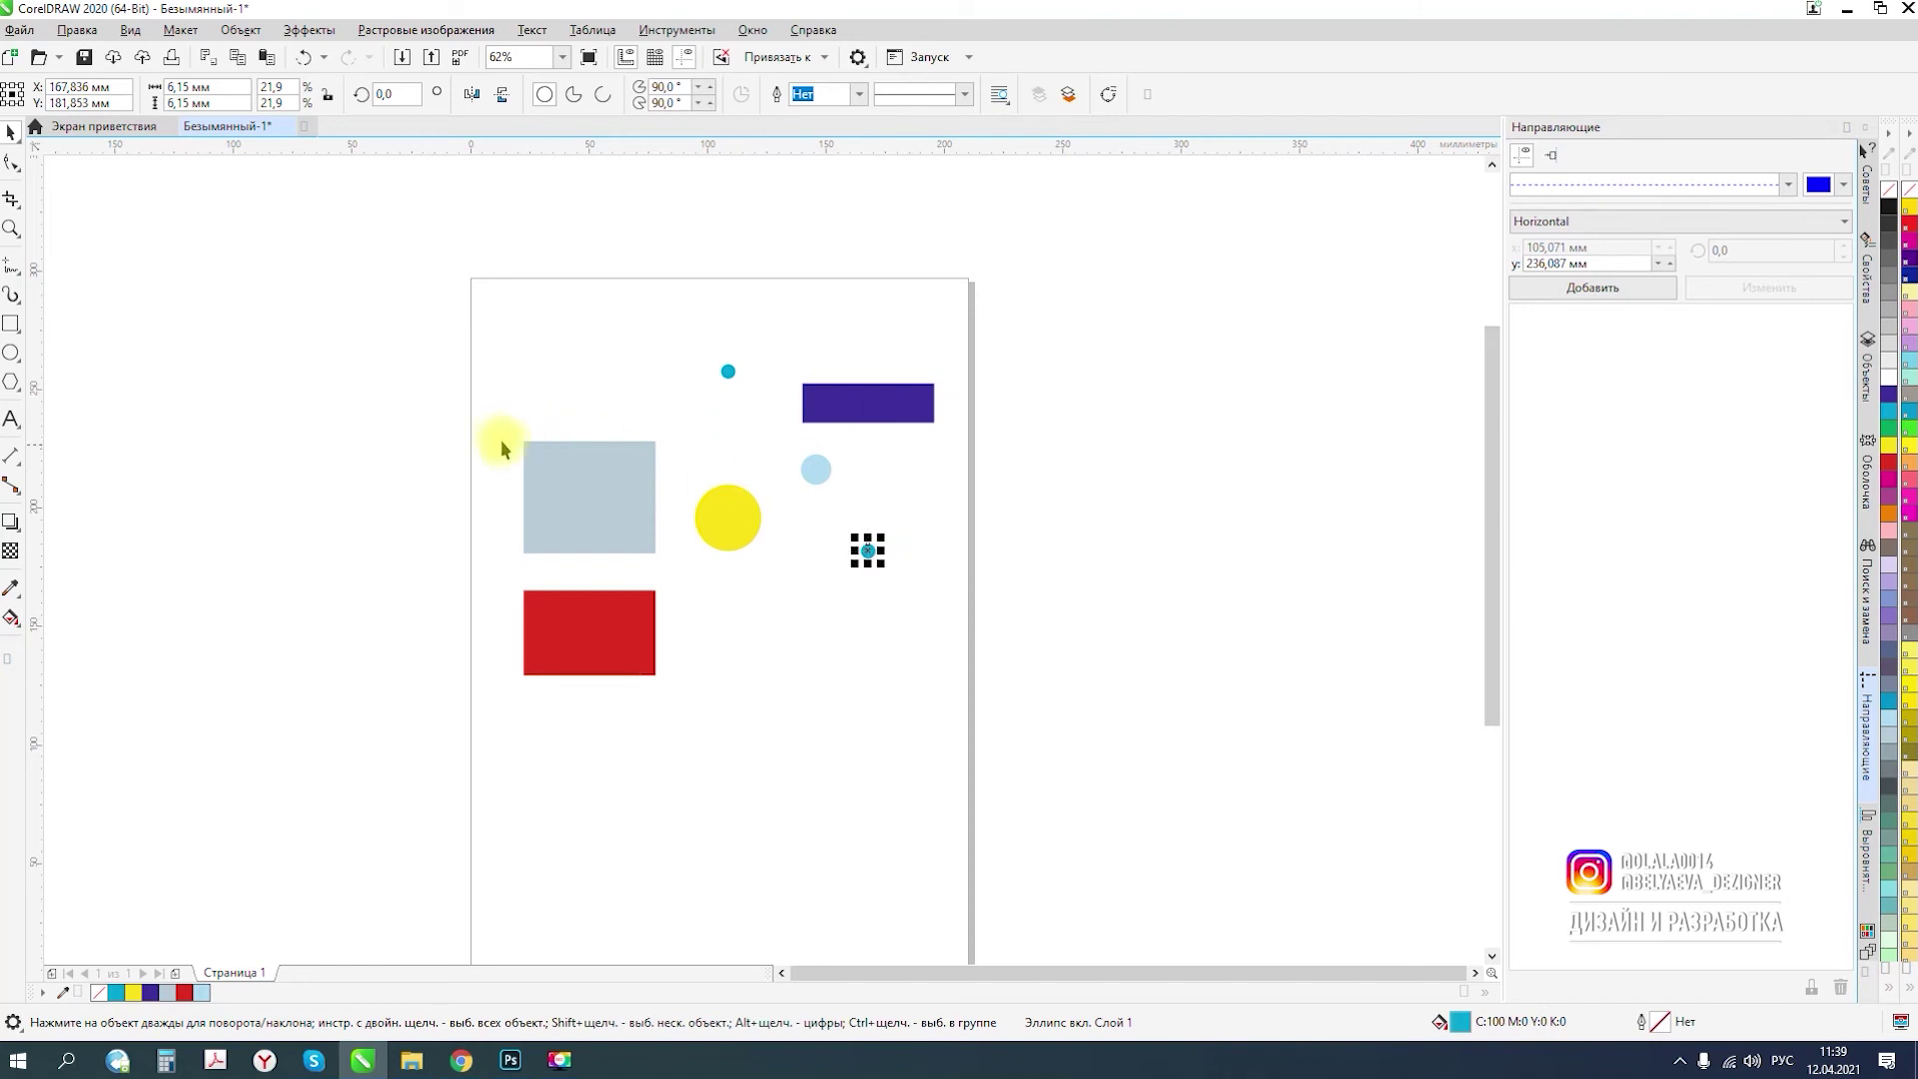
# - Move the other cyan circle off the page, and shift the light-blue circle up-left and the yellow one to about X 100.3, Y 204.6 mm
pyautogui.moveTo(726, 373); pyautogui.dragTo(987, 466)
pyautogui.moveTo(821, 473); pyautogui.dragTo(779, 441)
pyautogui.moveTo(728, 517); pyautogui.dragTo(708, 497)
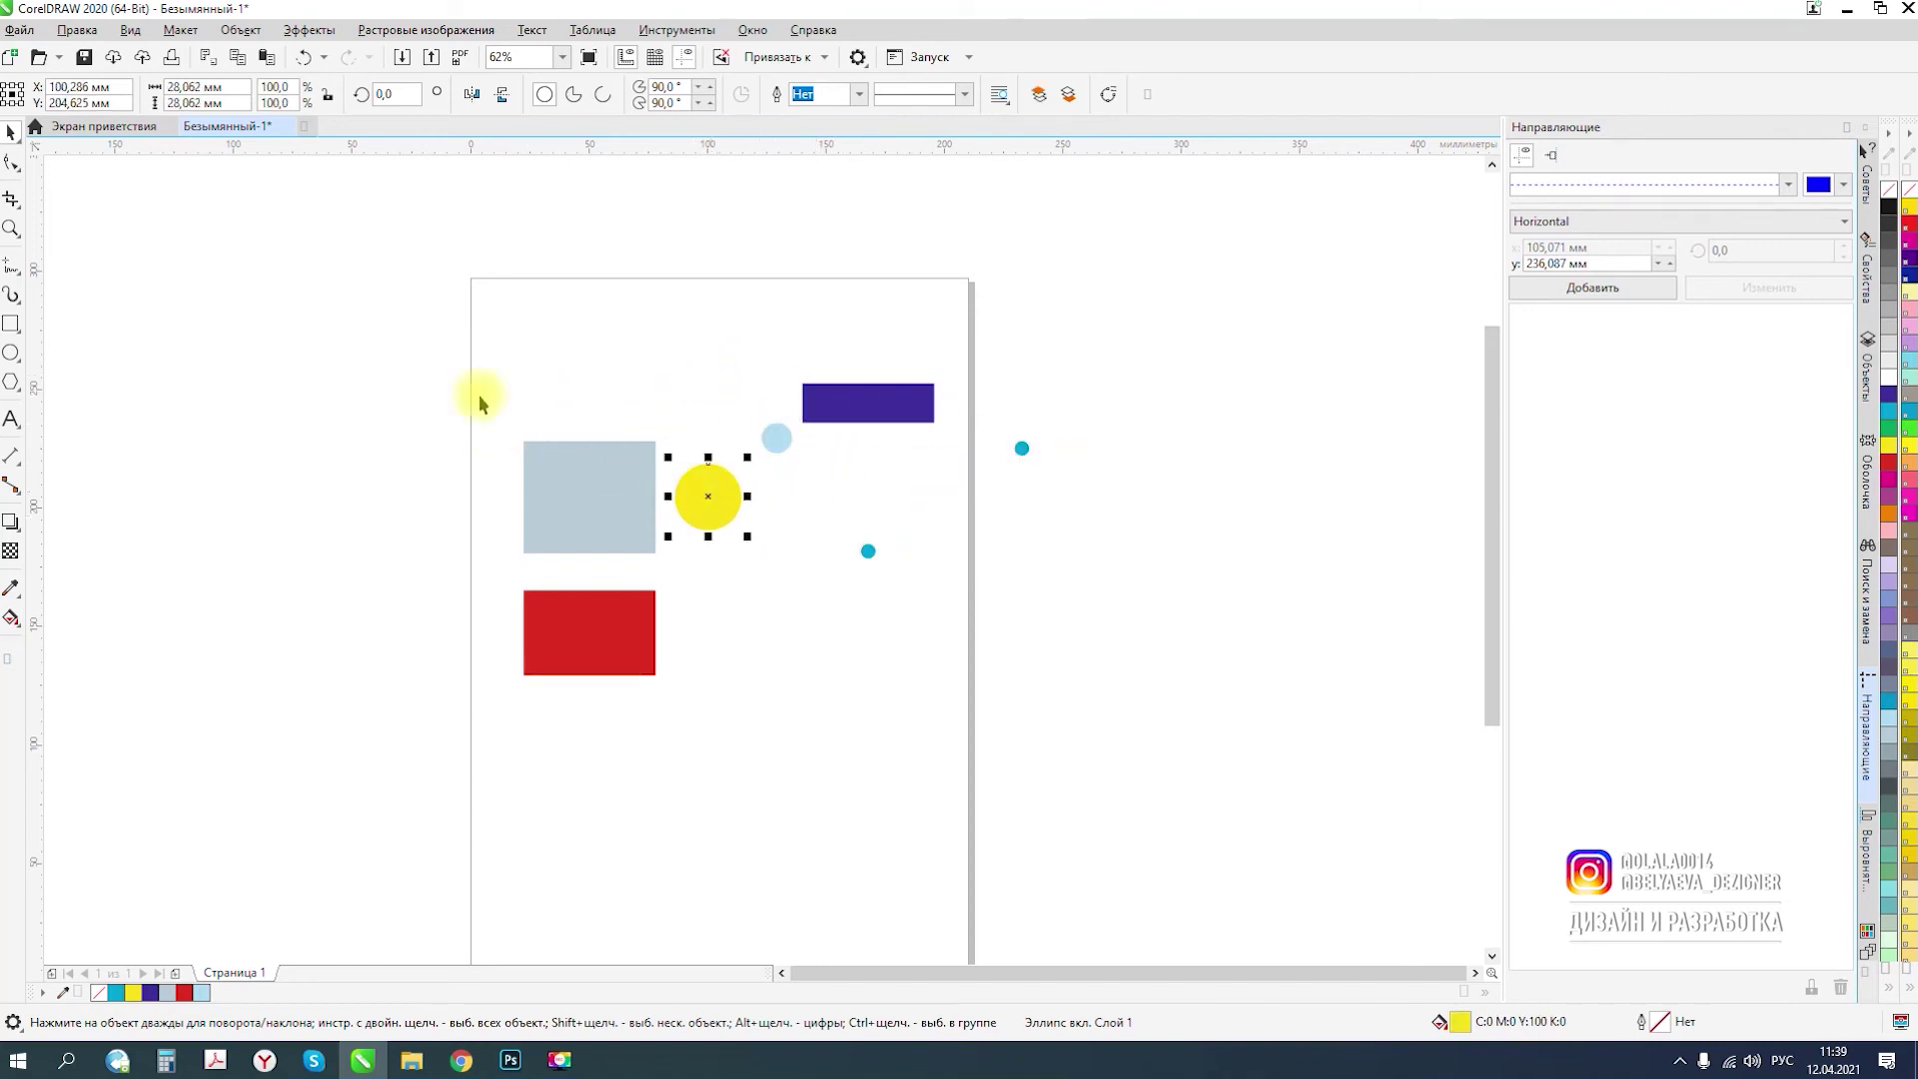
# - Align the centres of all objects except the red rectangle on one horizontal axis through the purple rectangle's centre
pyautogui.moveTo(1137, 603); pyautogui.dragTo(1148, 573)
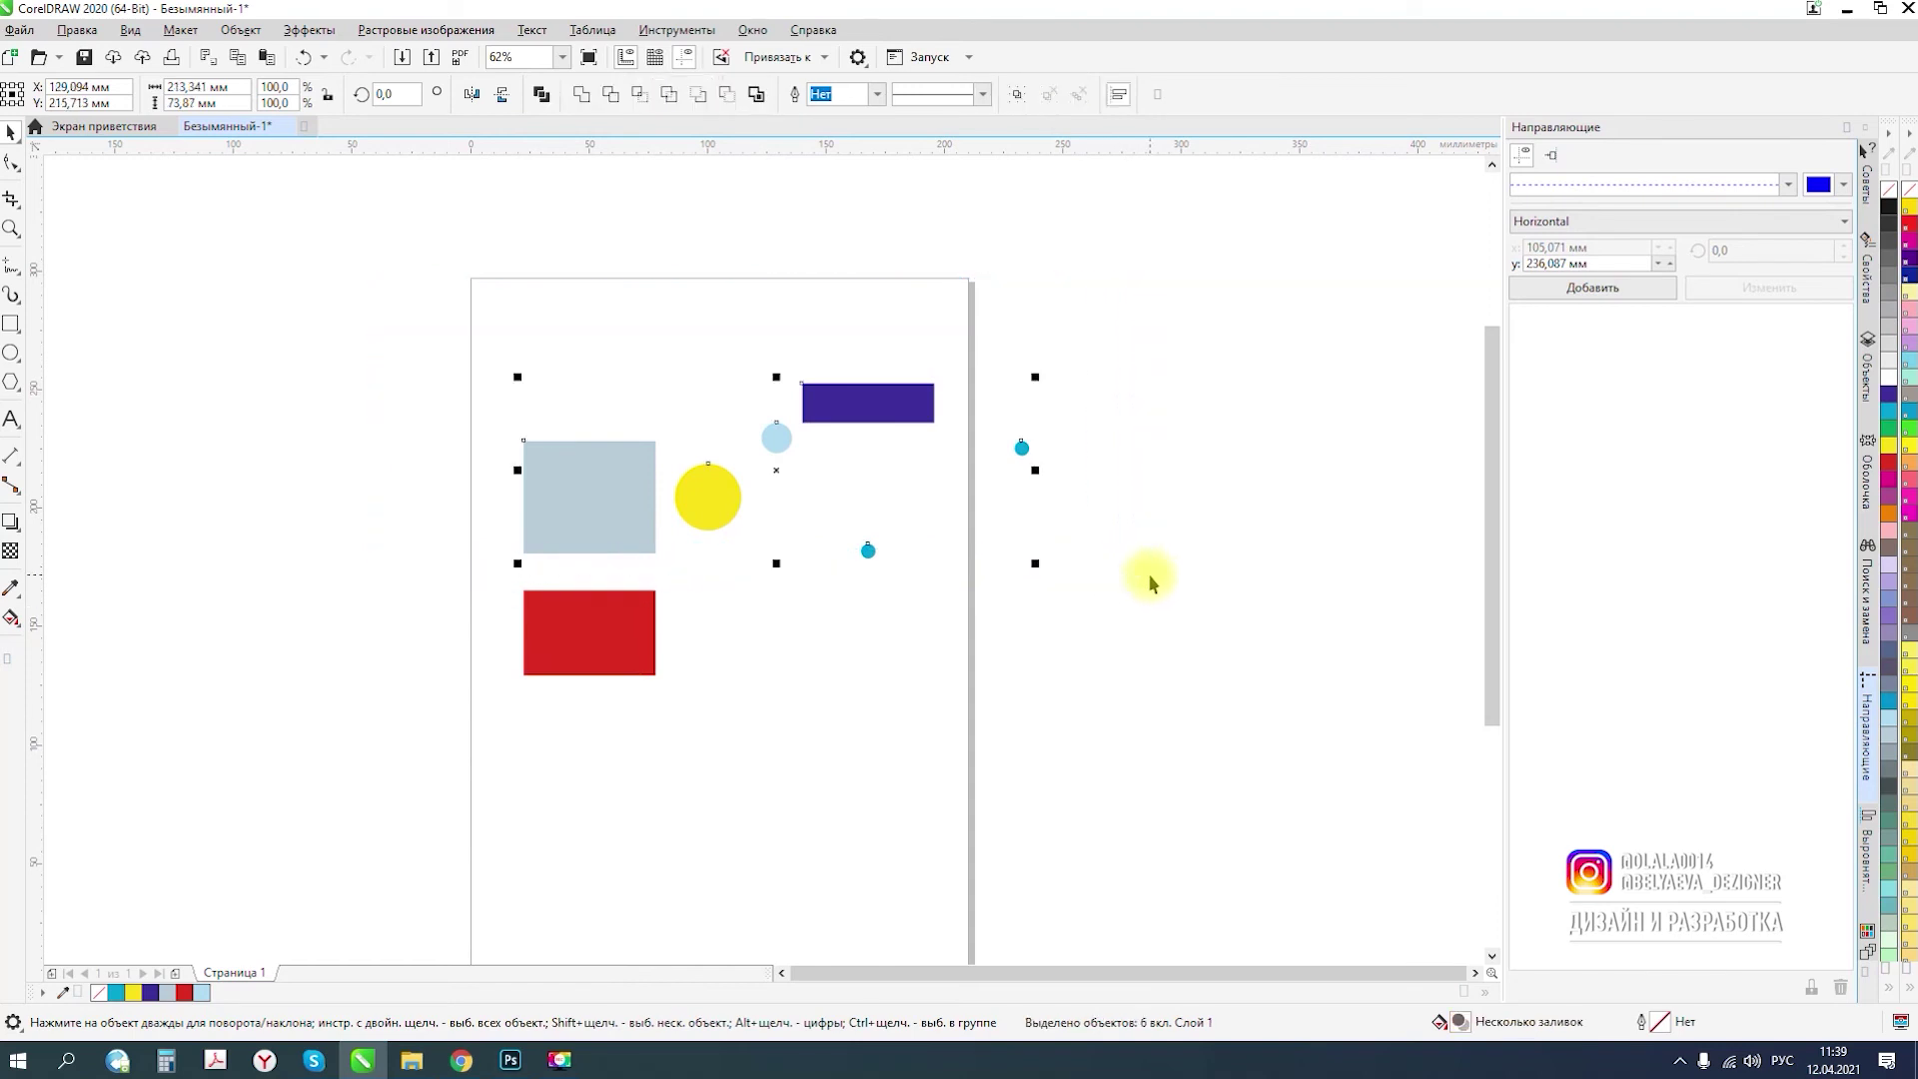
pyautogui.press('c')
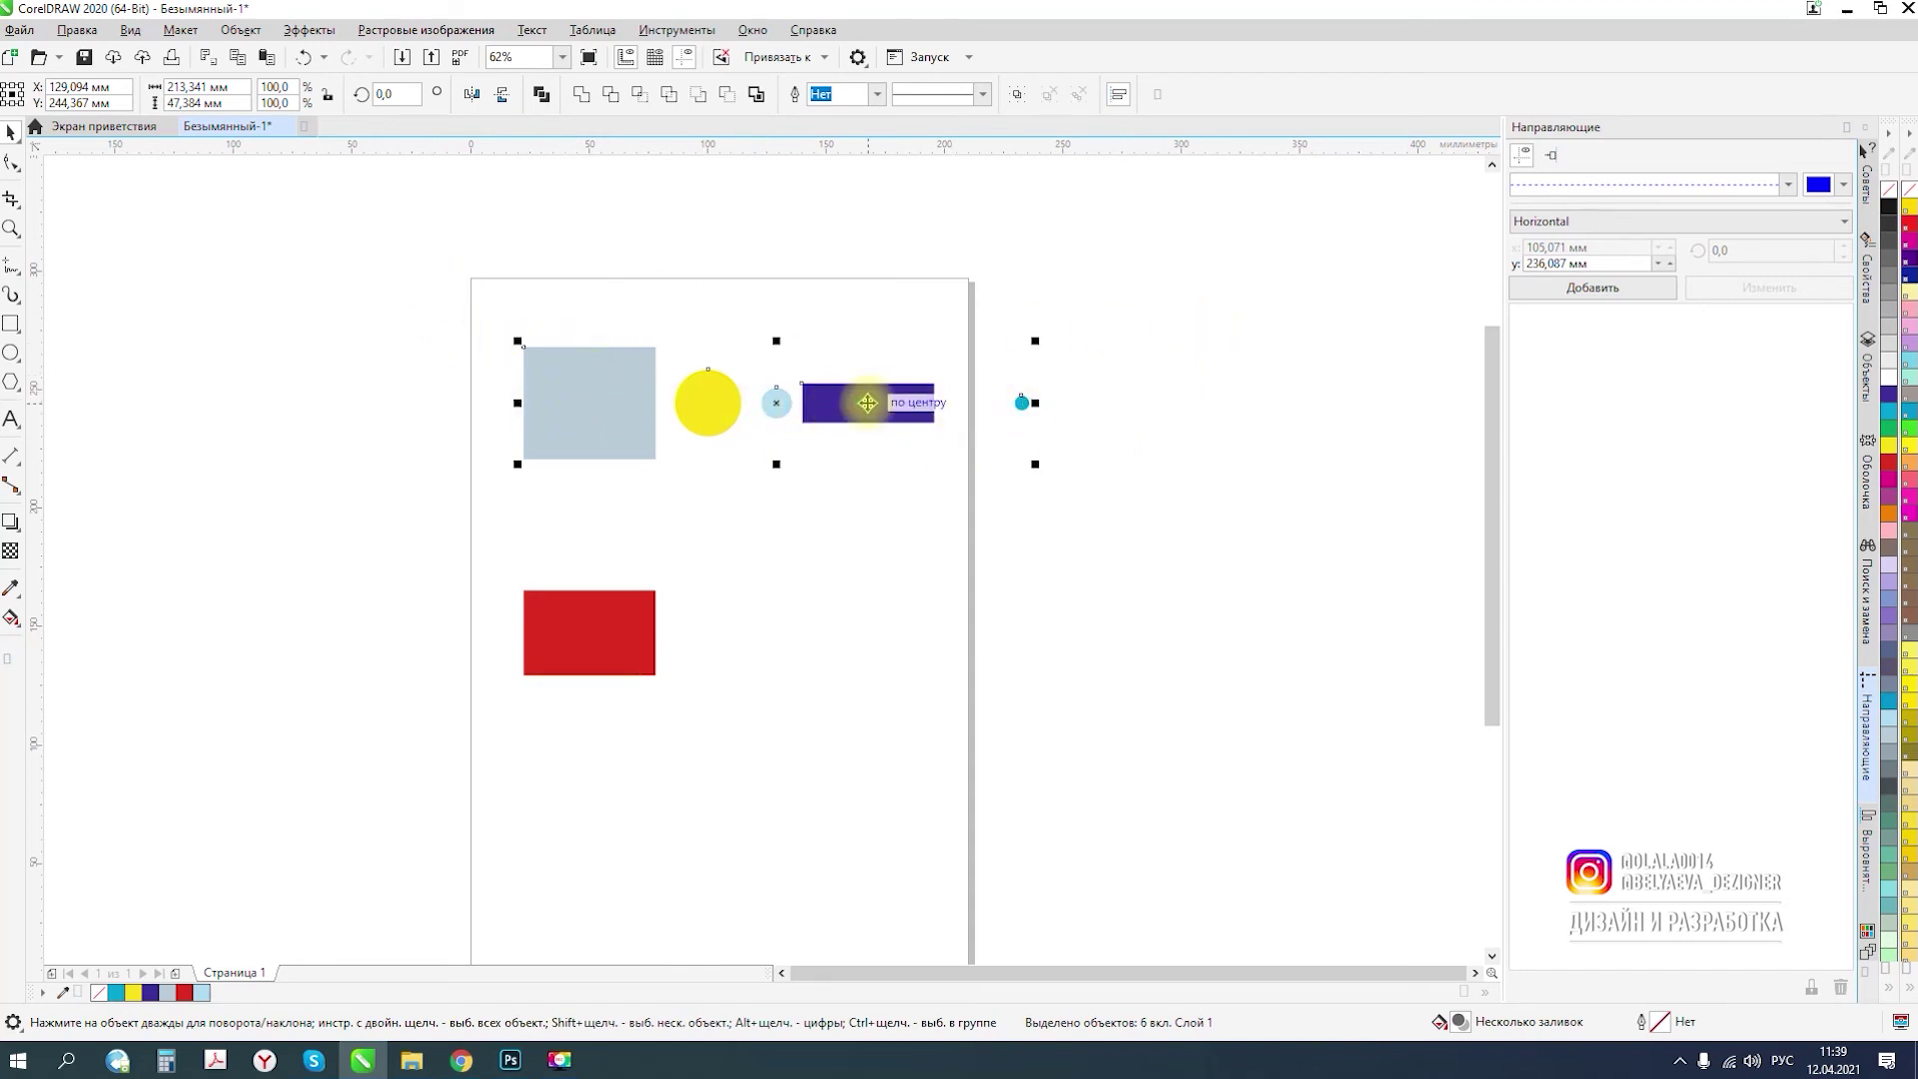
pyautogui.scroll(2, 867, 402)
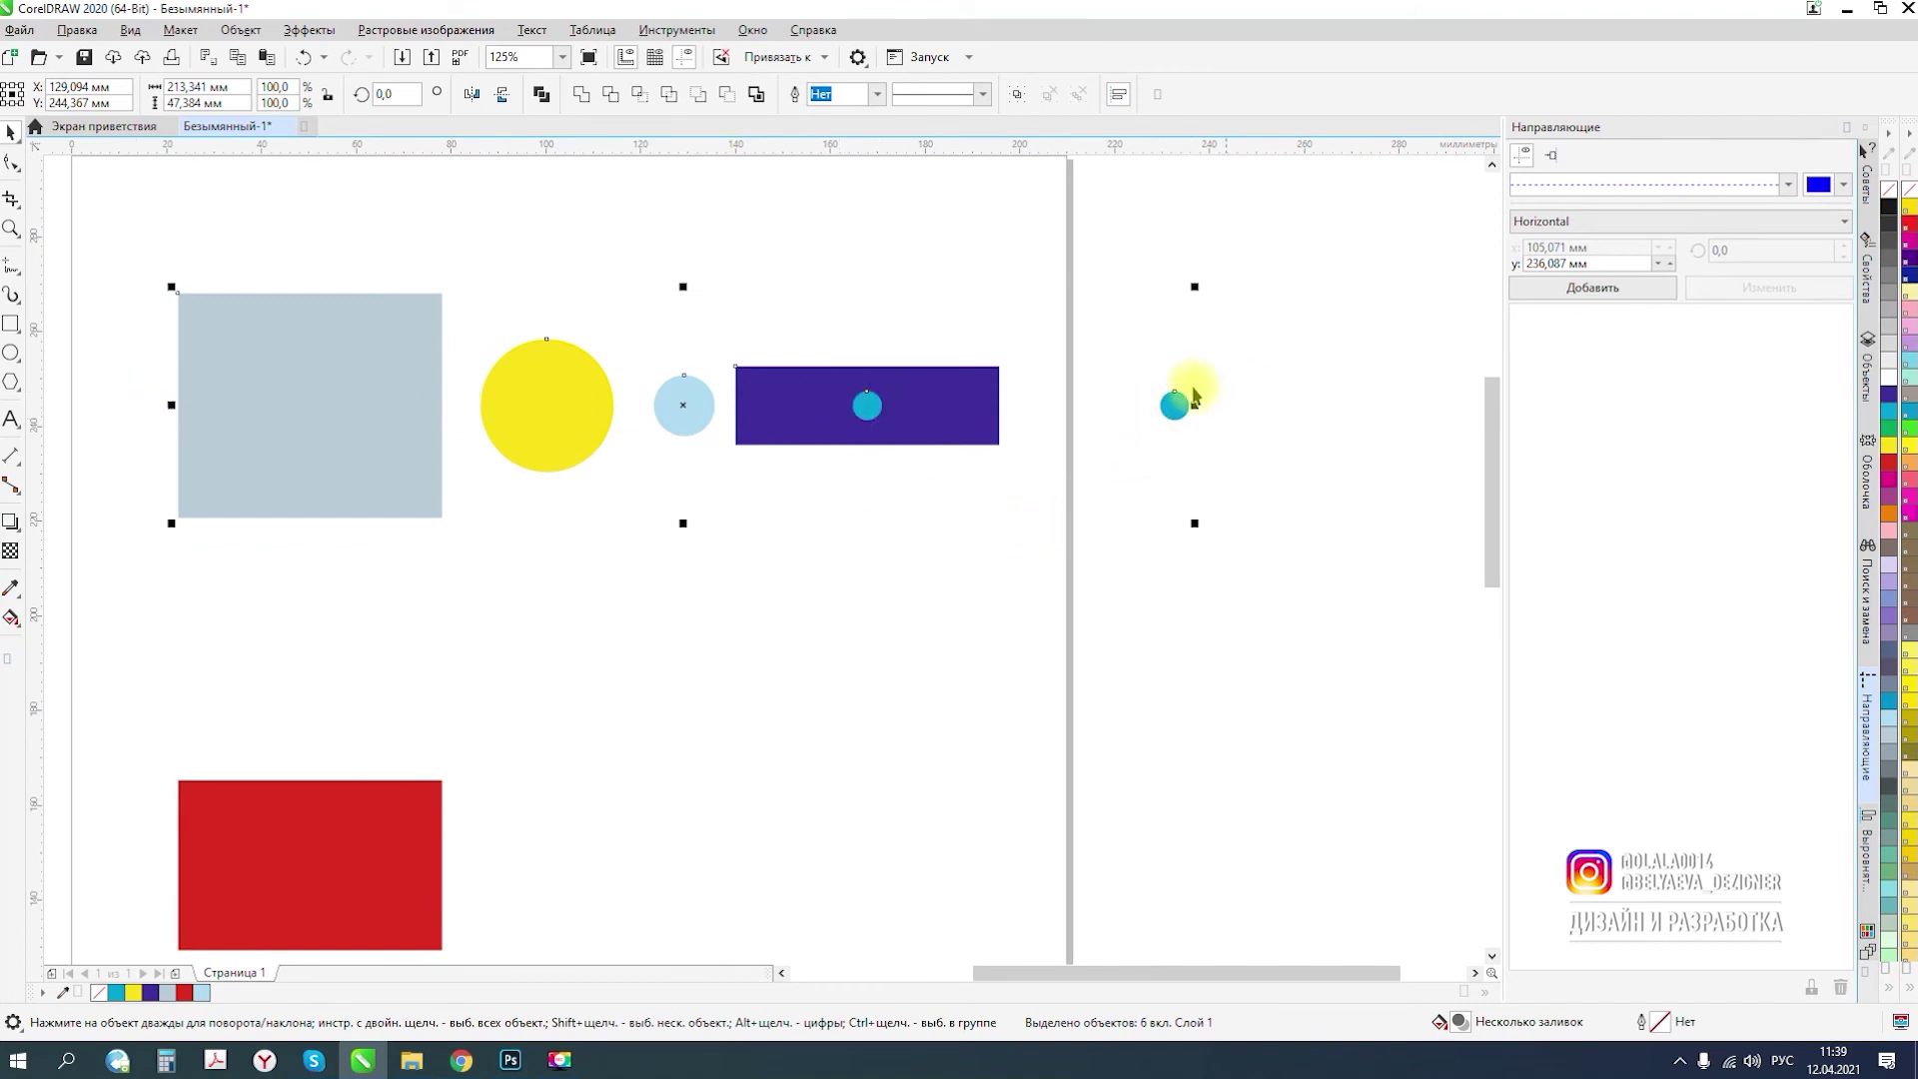
pyautogui.scroll(-2, 854, 404)
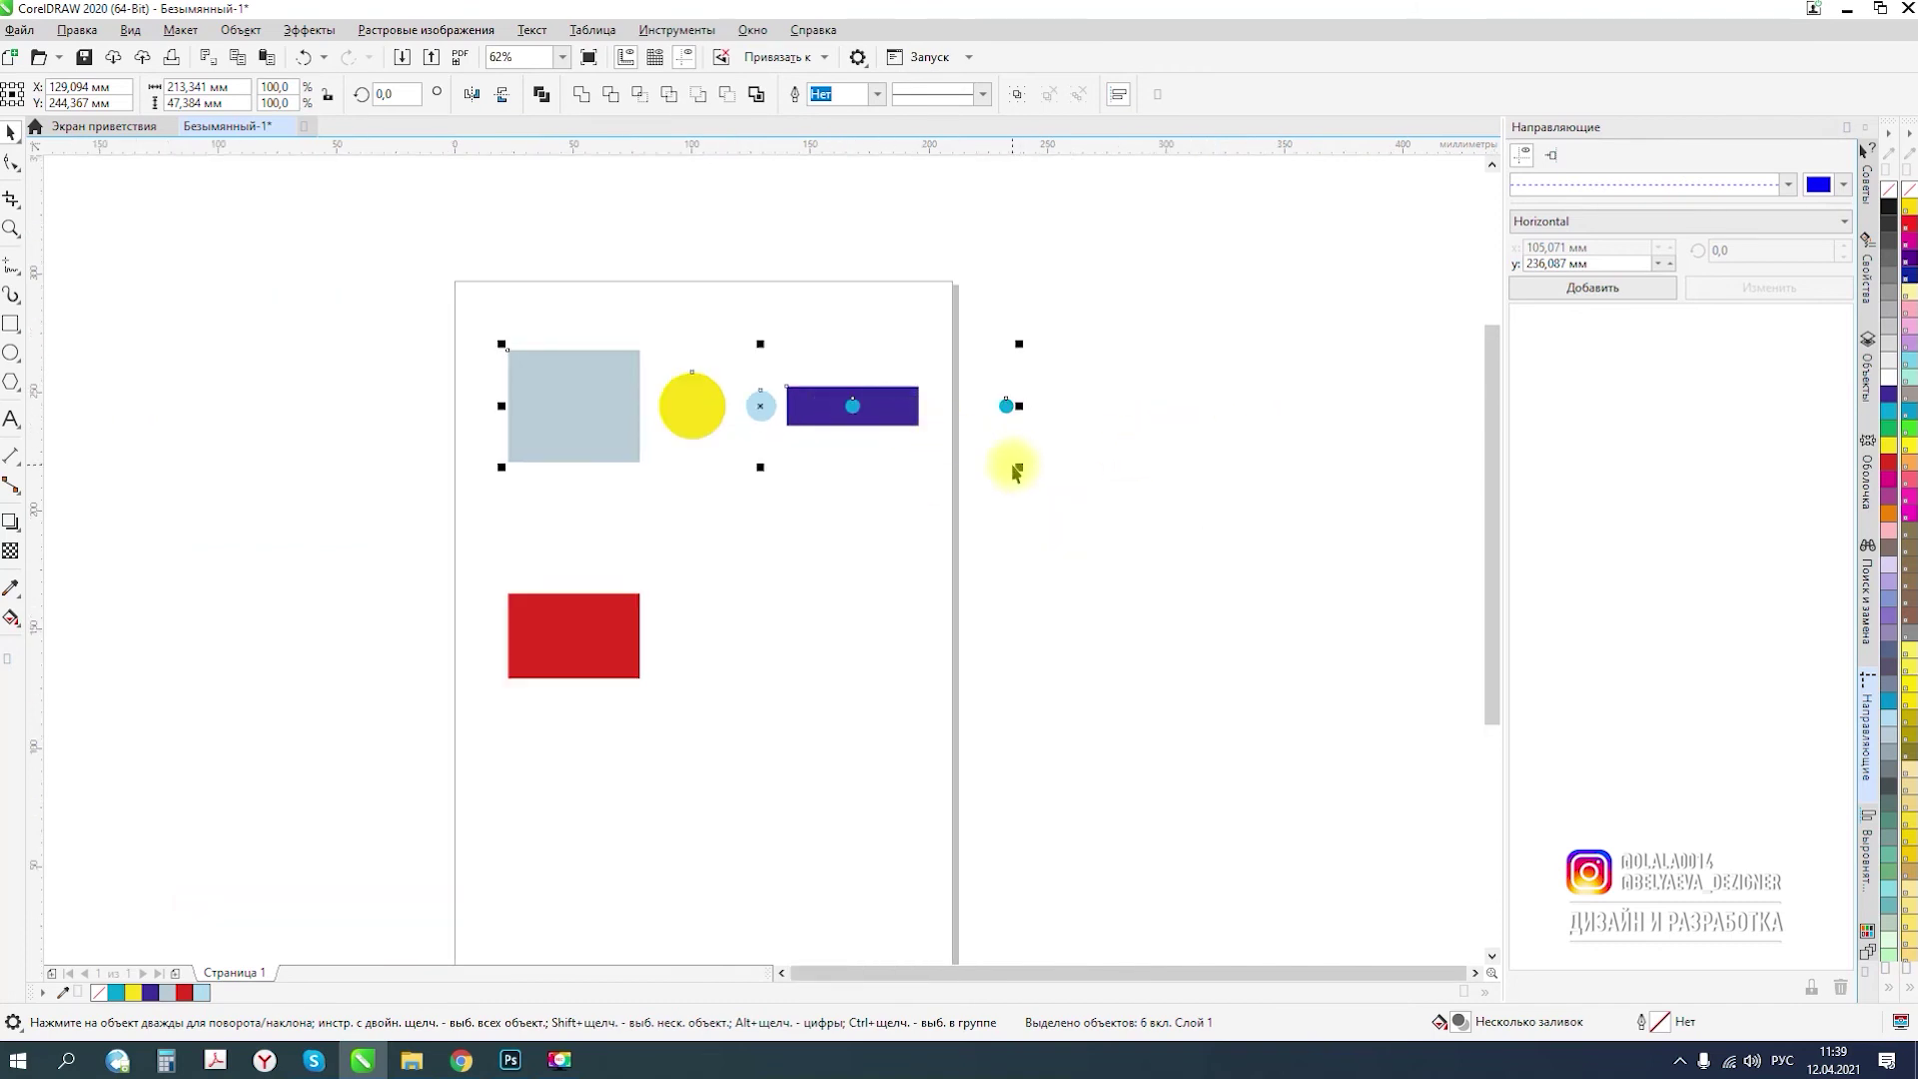
# - Scale the six aligned objects to about 81.2 % and move the red rectangle up just below the grey one
pyautogui.moveTo(1019, 466); pyautogui.dragTo(931, 450)
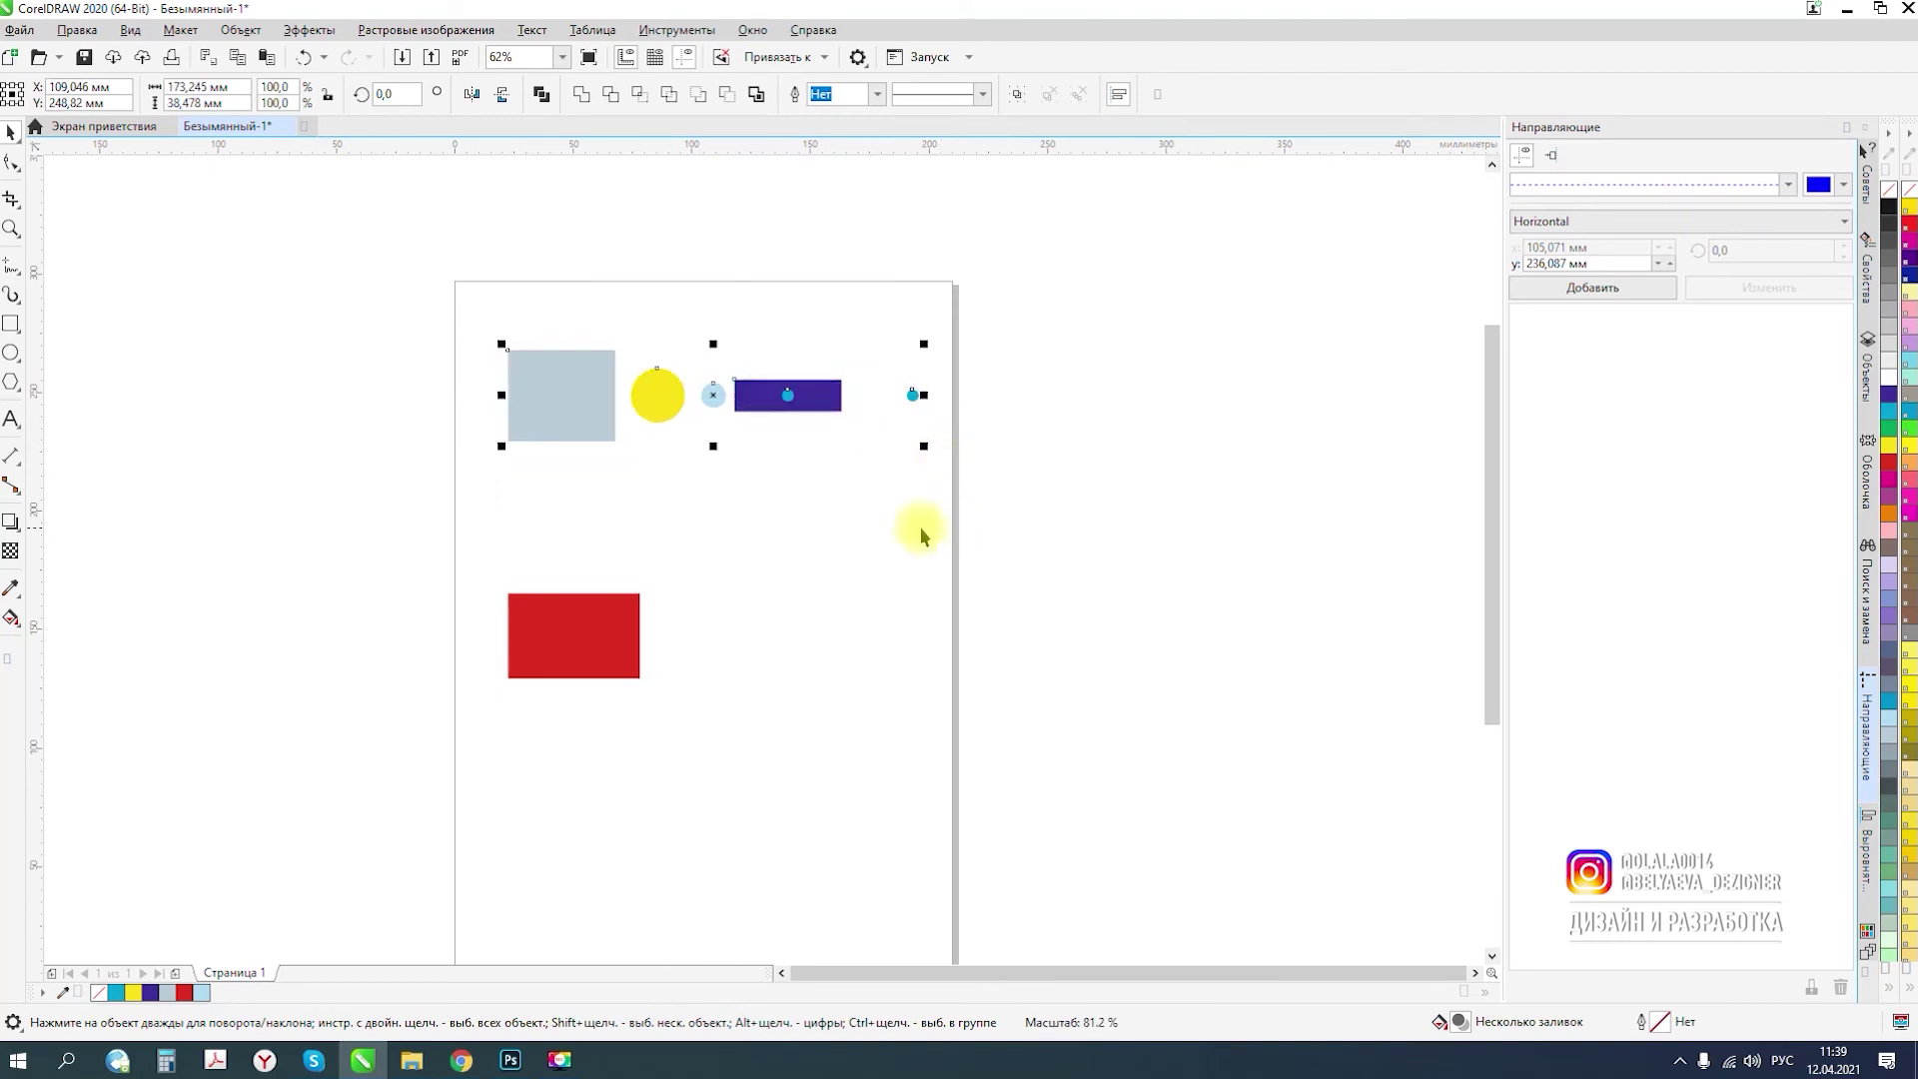
pyautogui.click(920, 534)
pyautogui.moveTo(607, 642); pyautogui.dragTo(613, 513)
pyautogui.click(749, 565)
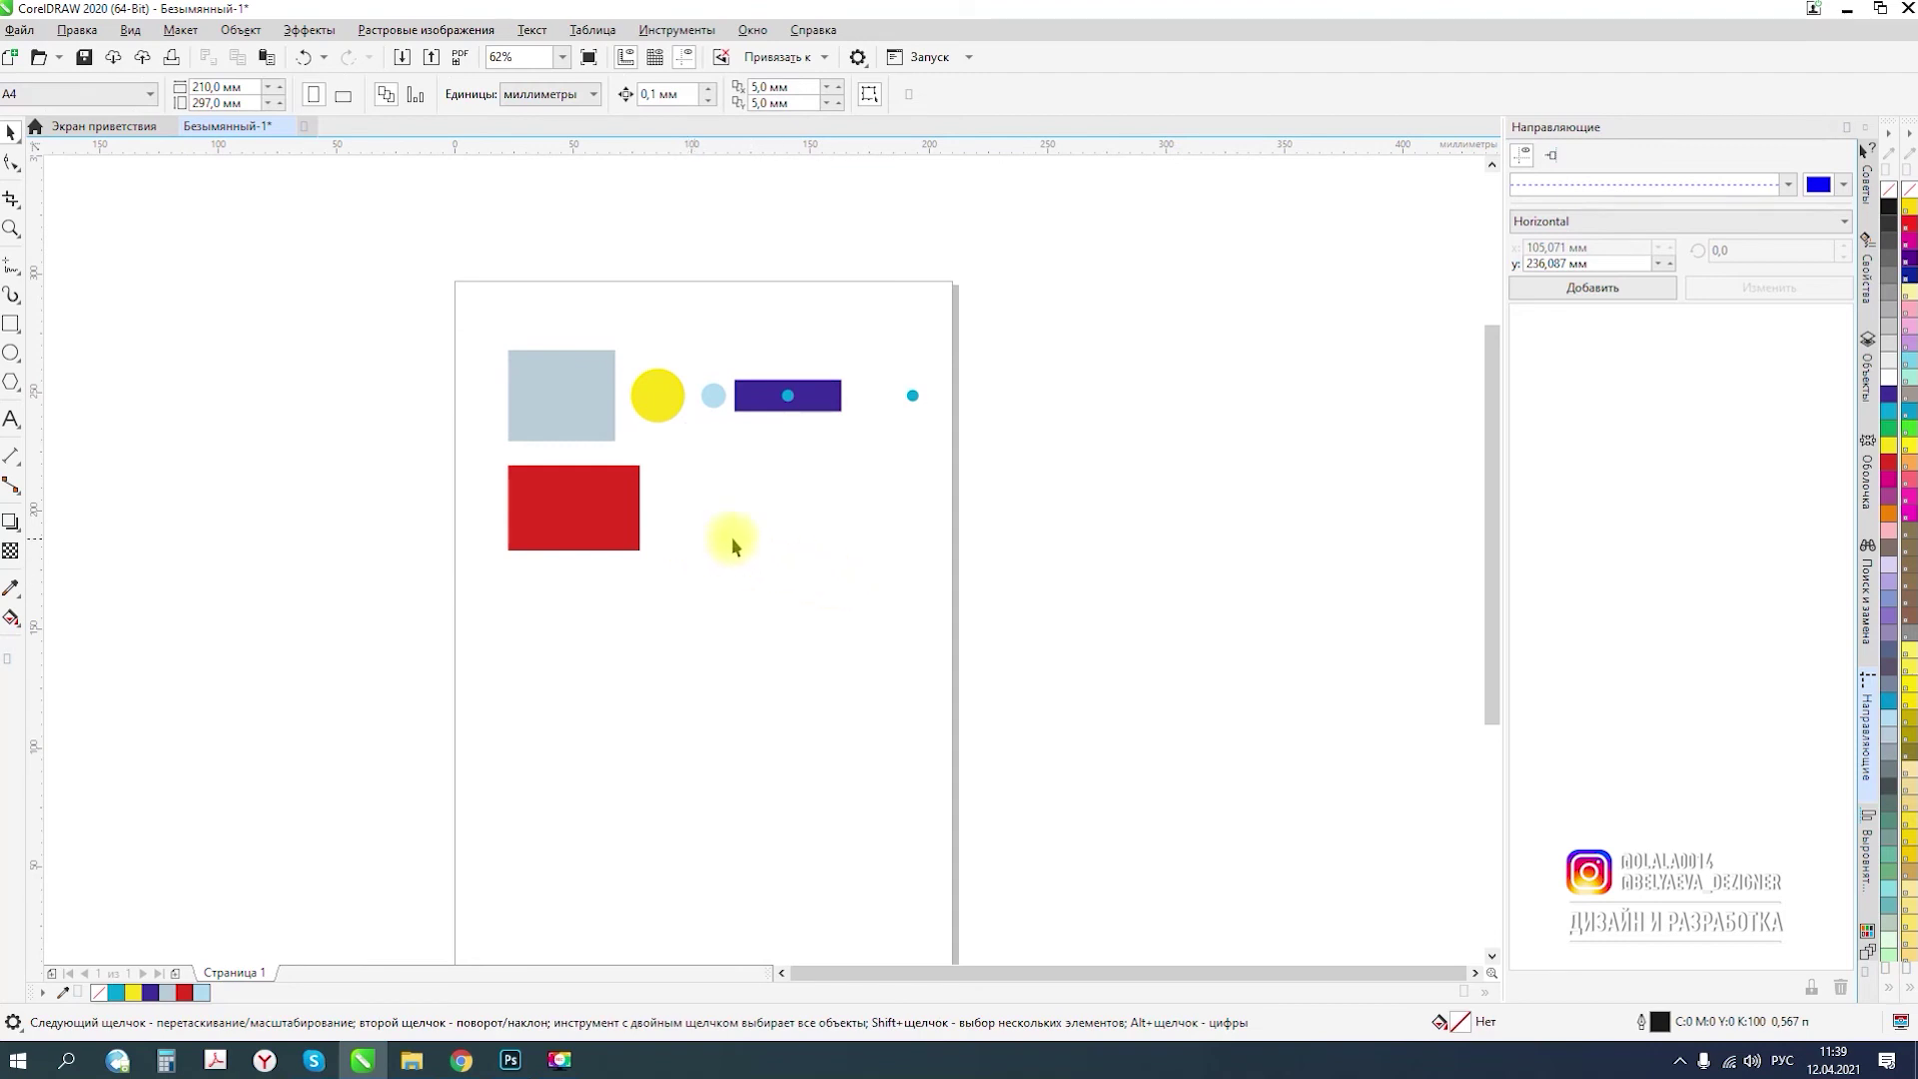
# - Move the cyan circle from the purple rectangle into the gap before the last cyan circle, on the same centre line
pyautogui.scroll(2, 721, 376)
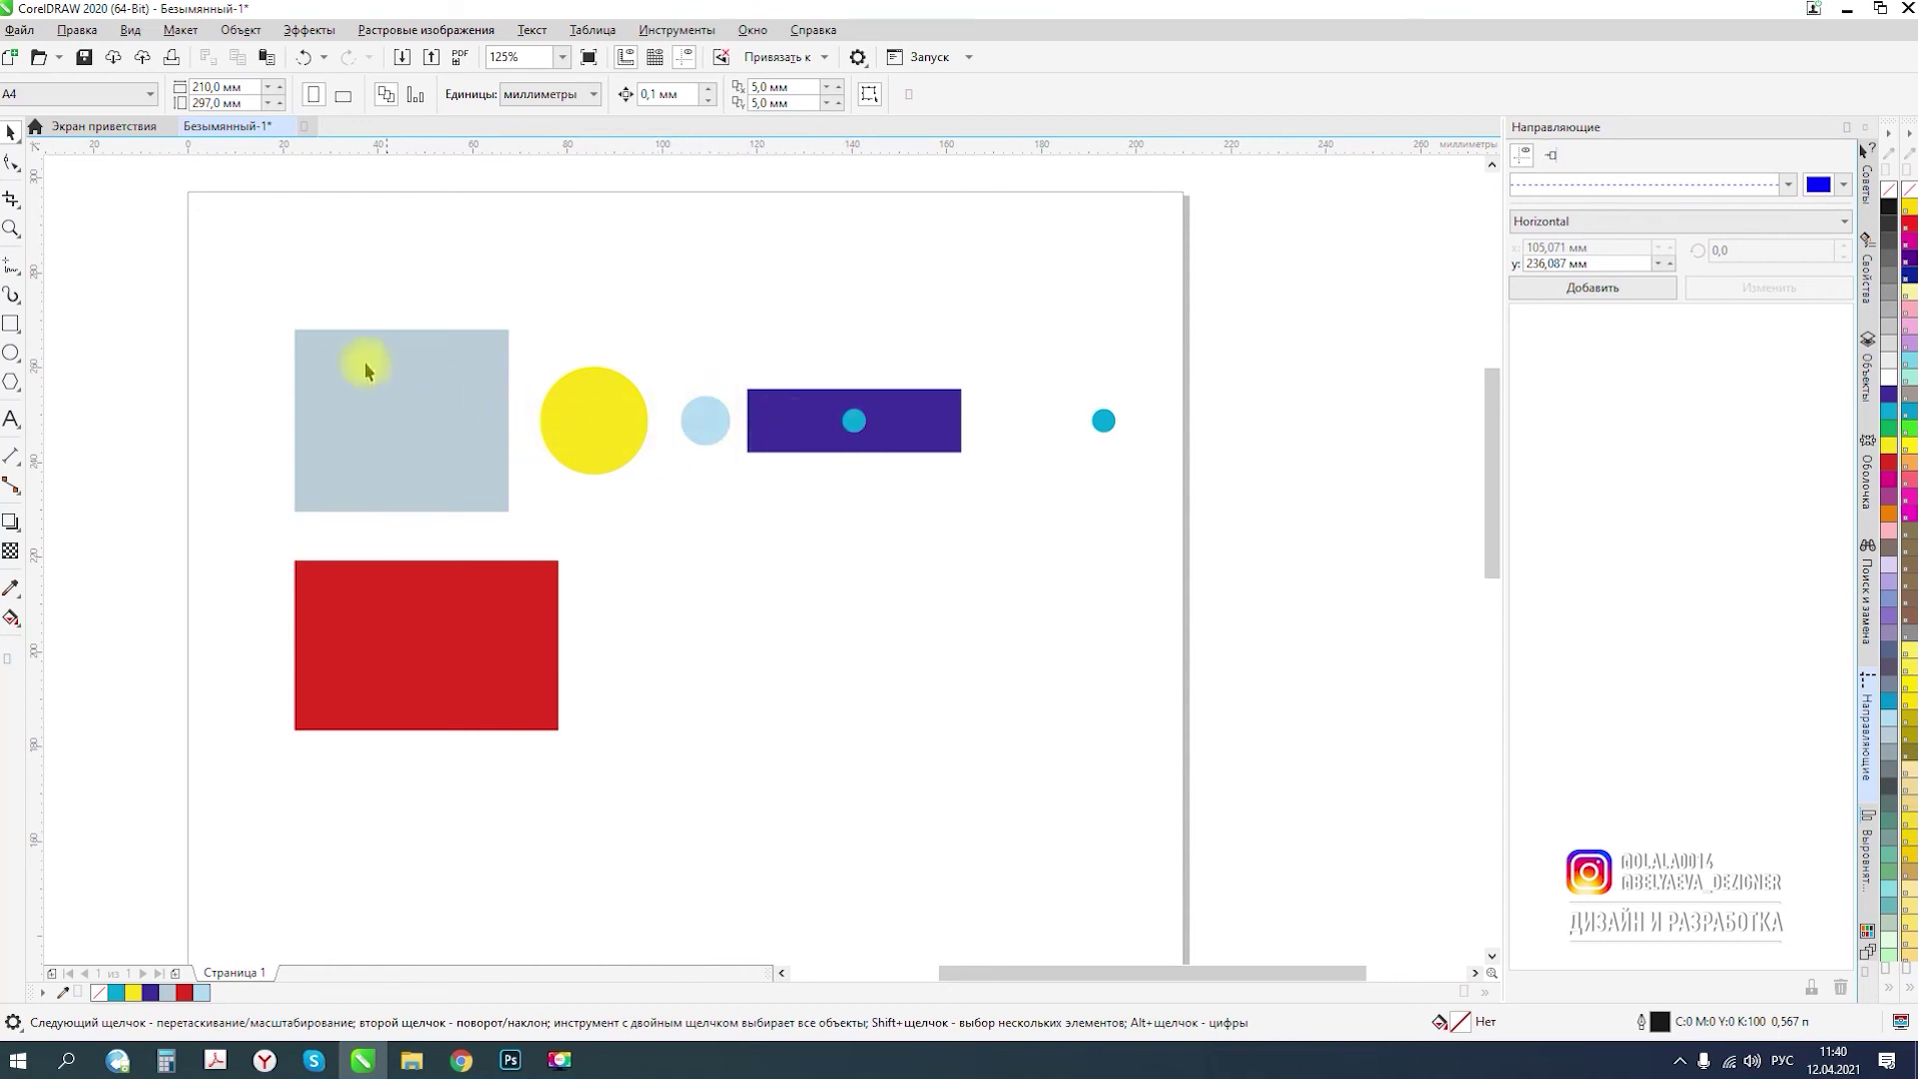
pyautogui.moveTo(241, 277); pyautogui.dragTo(959, 463)
pyautogui.moveTo(855, 421); pyautogui.dragTo(1017, 421)
pyautogui.moveTo(236, 272); pyautogui.dragTo(1234, 537)
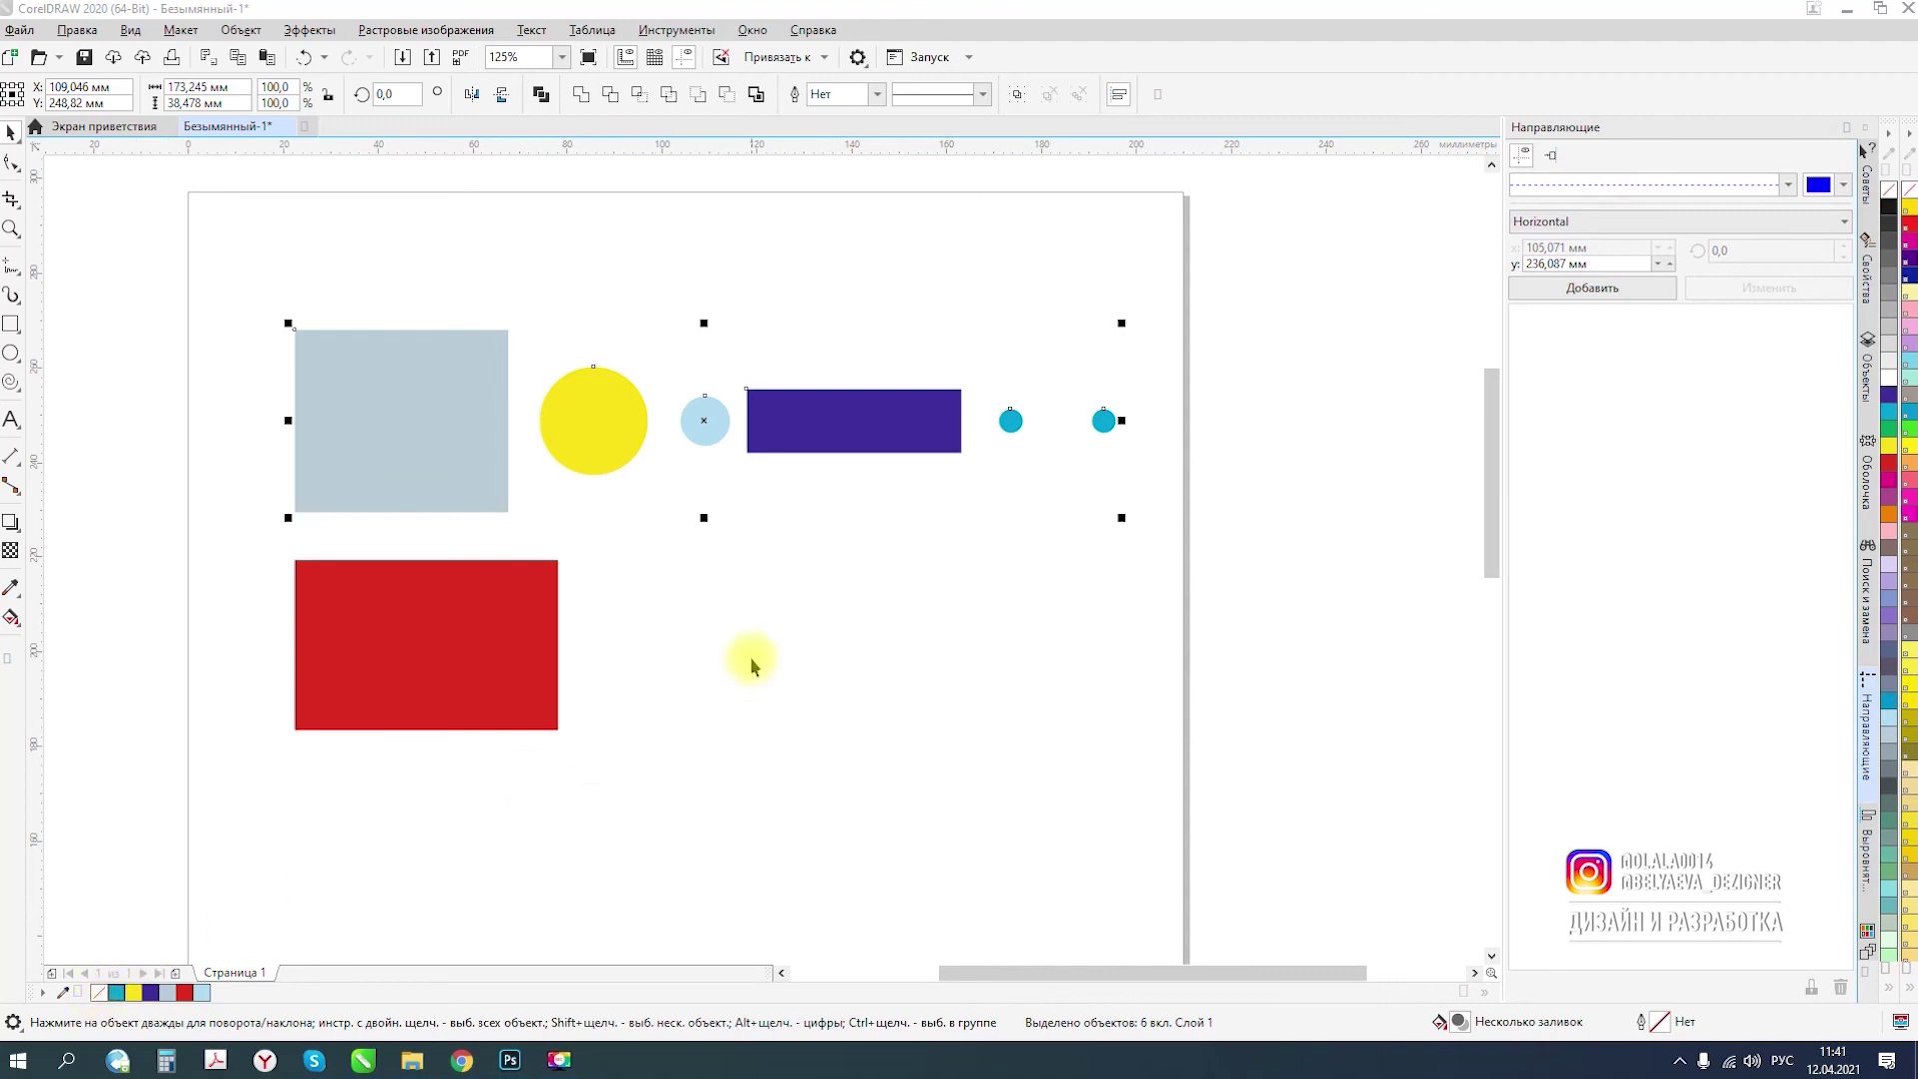
pyautogui.click(749, 589)
# - Draw four unfilled rectangles of different sizes in a row beside the red rectangle, the third about 17.7 × 35.9 mm
pyautogui.click(10, 326)
pyautogui.moveTo(745, 612); pyautogui.dragTo(926, 724)
pyautogui.moveTo(968, 624); pyautogui.dragTo(1049, 783)
pyautogui.press('Escape')
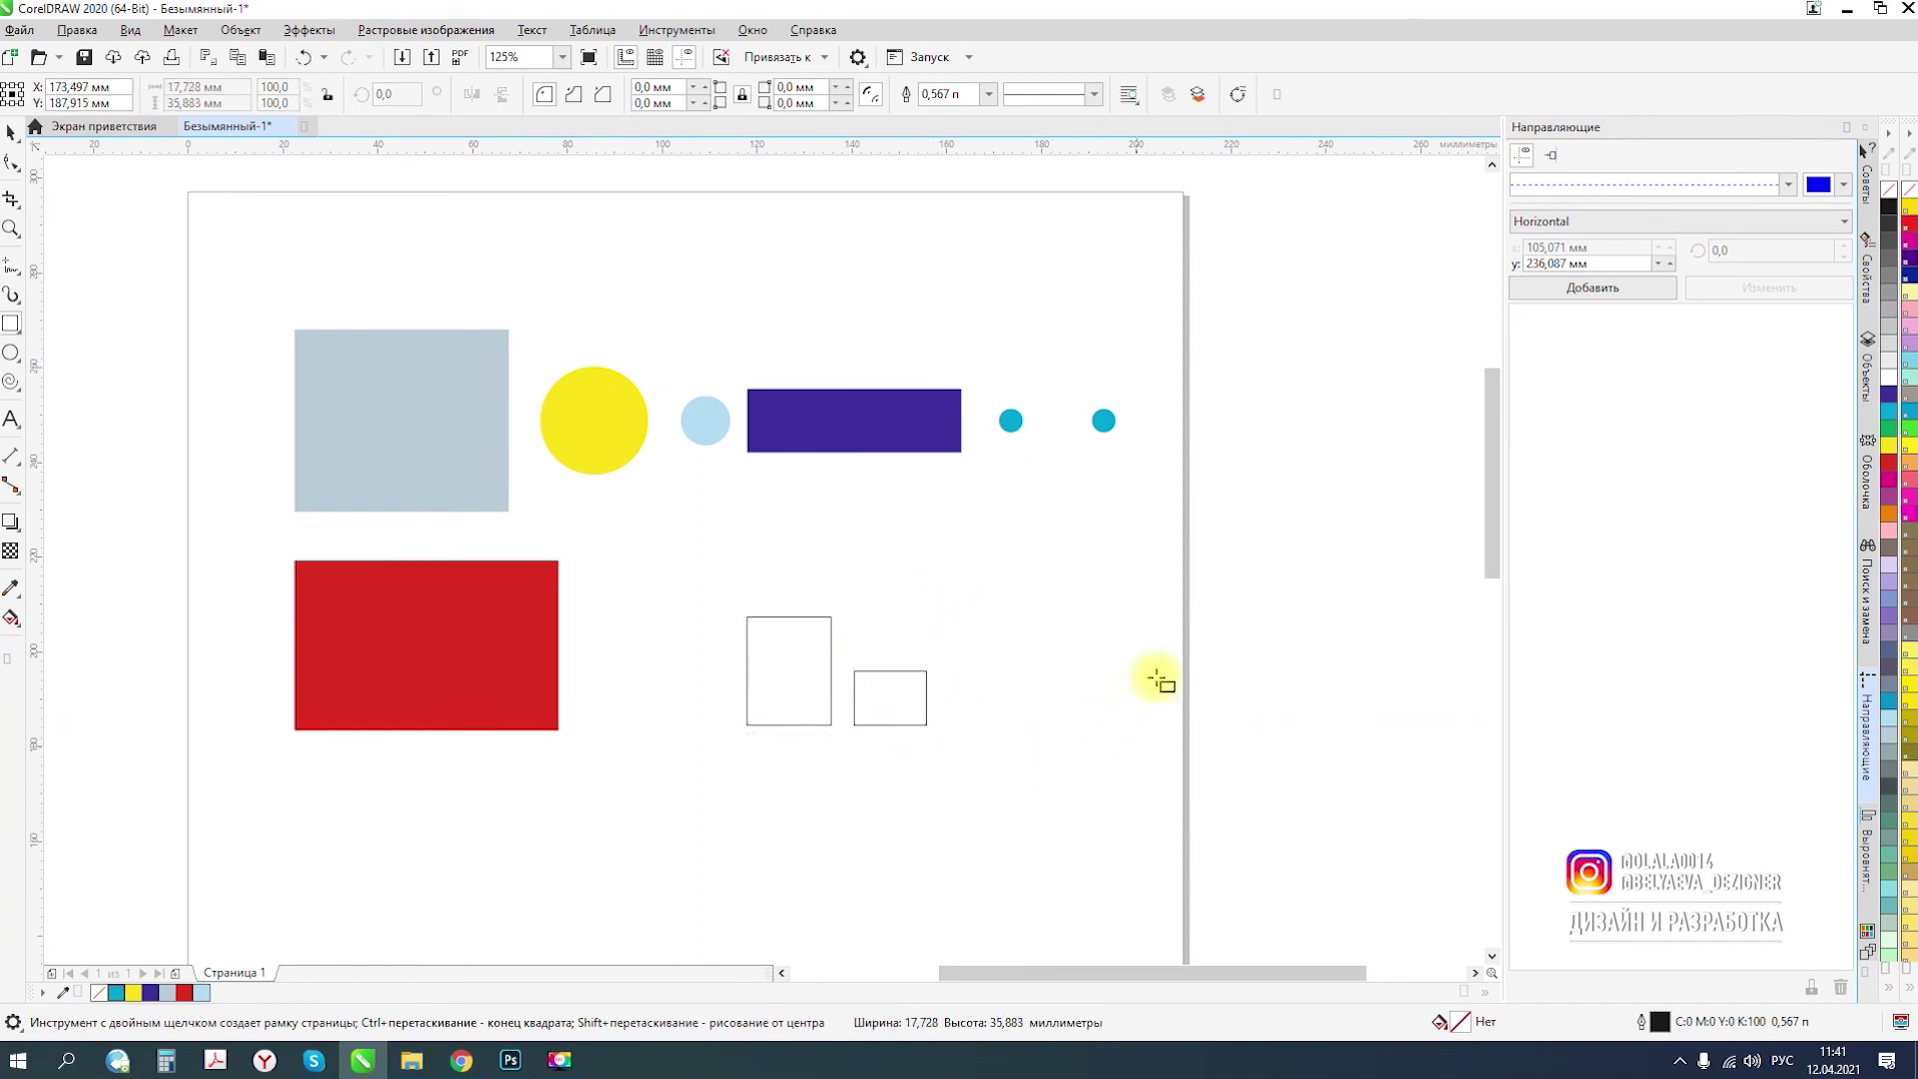
pyautogui.moveTo(1144, 621); pyautogui.dragTo(1206, 728)
# - Distribute the four unfilled rectangles with equal horizontal spacing and move them together about 20 mm toward the red rectangle
pyautogui.click(12, 127)
pyautogui.click(664, 521)
pyautogui.moveTo(672, 531); pyautogui.dragTo(1395, 853)
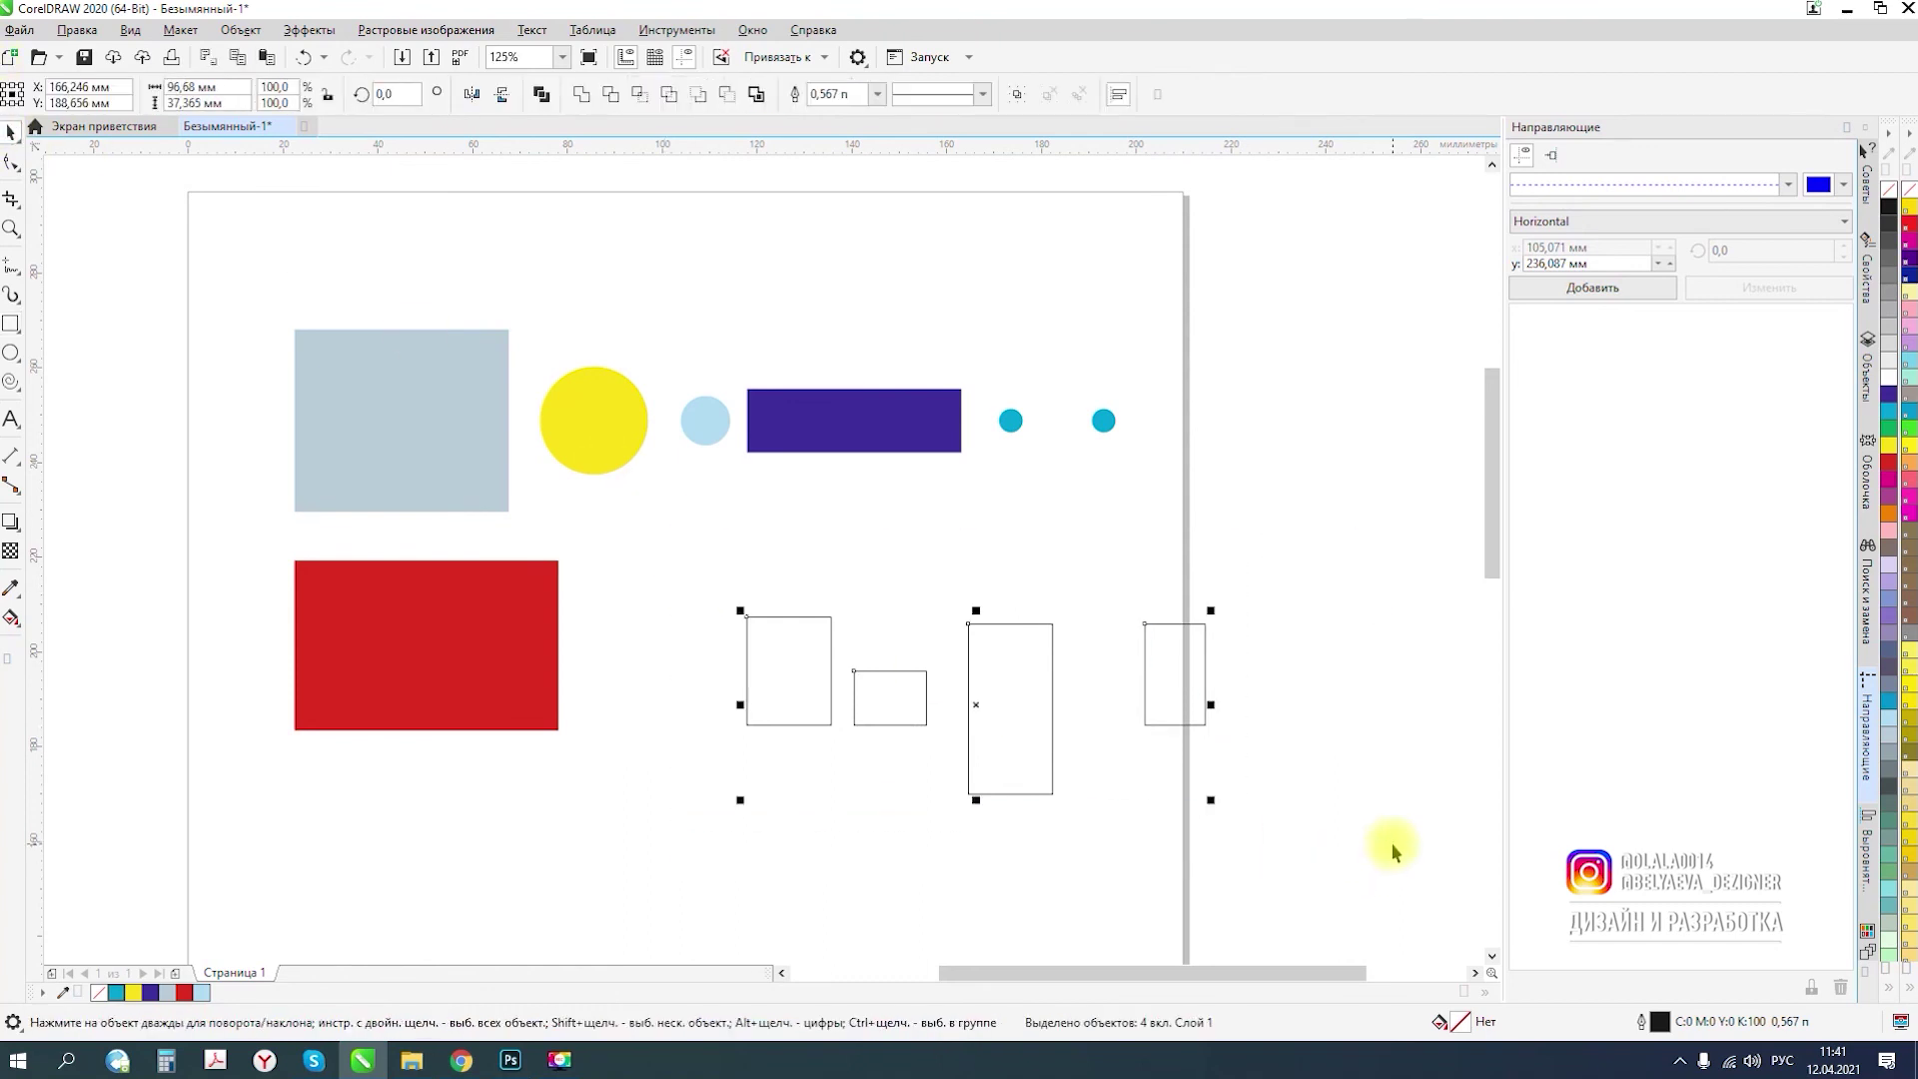
pyautogui.hotkey('shift', 'p')
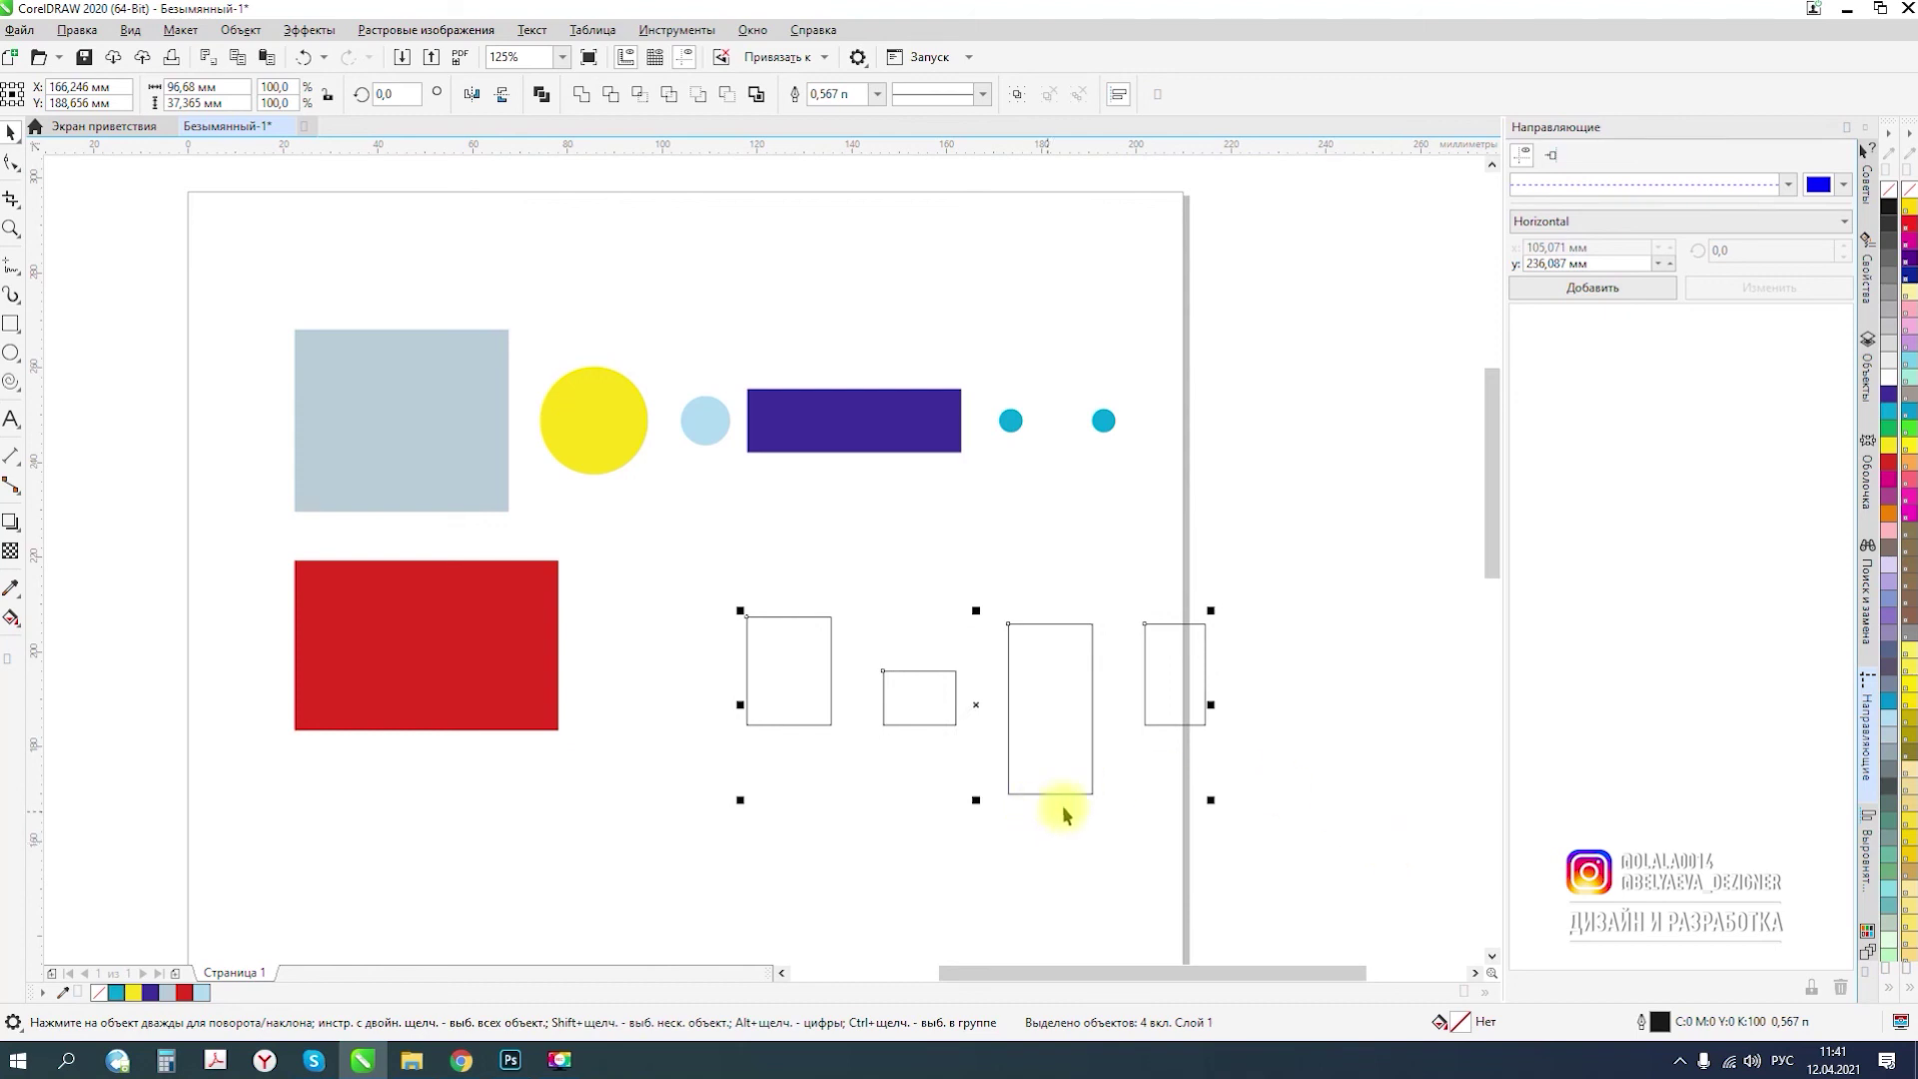
pyautogui.scroll(1, 1094, 706)
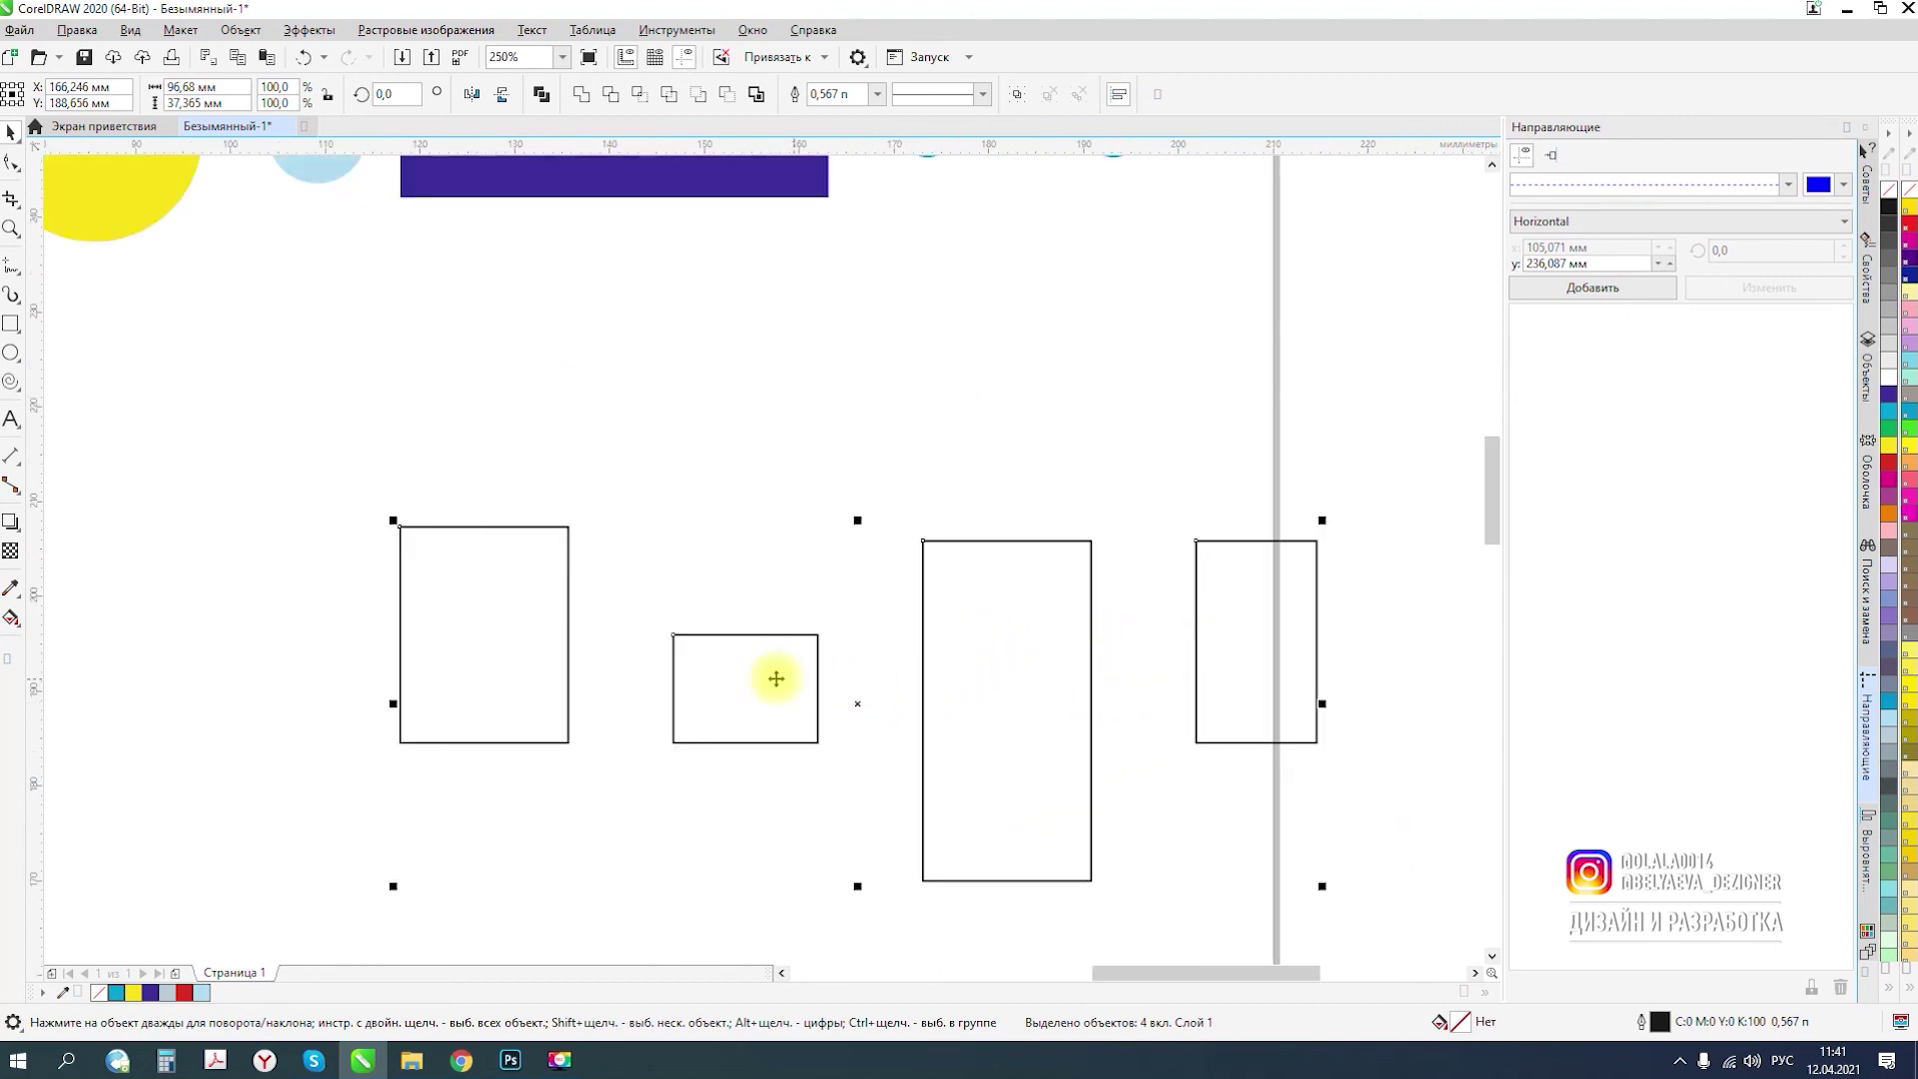
pyautogui.scroll(-1, 977, 640)
pyautogui.moveTo(981, 643); pyautogui.dragTo(922, 705)
pyautogui.click(939, 825)
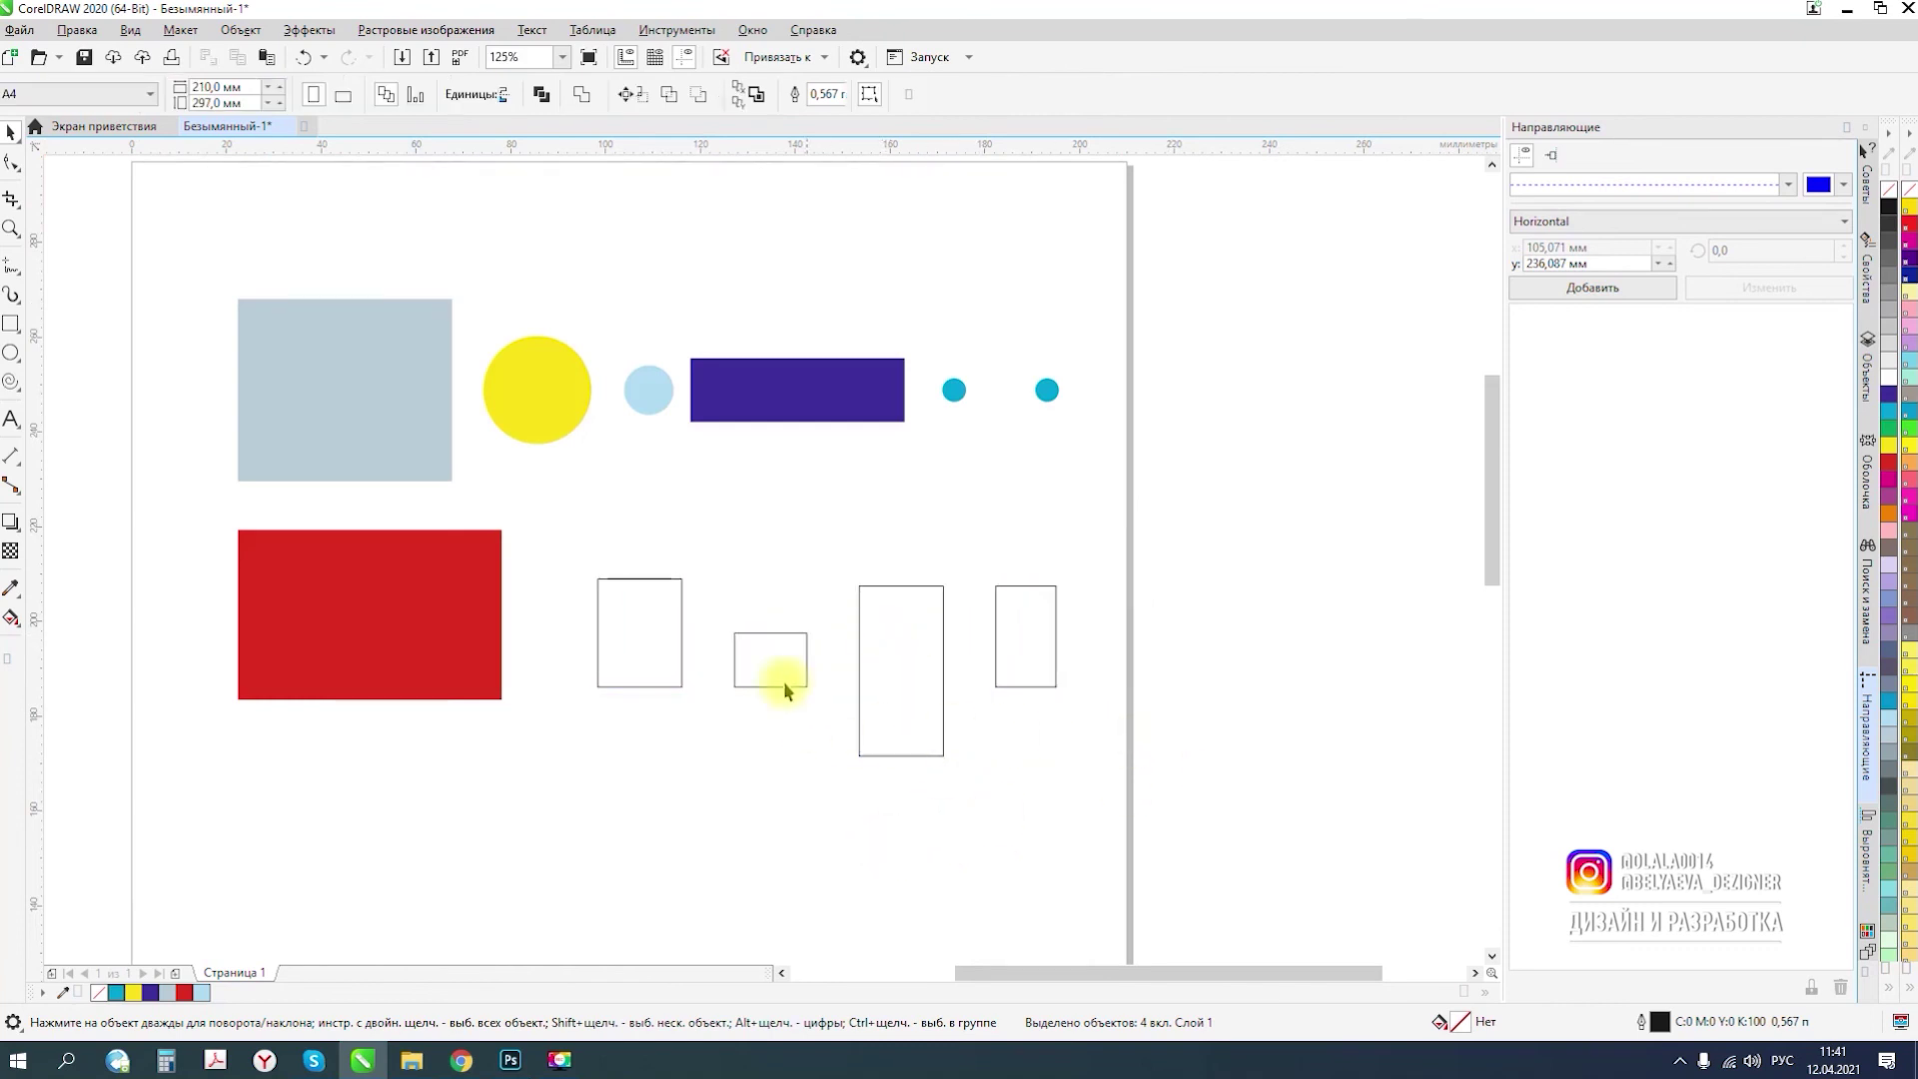
# - Rearrange the four unfilled rectangles into a vertical column below the red rectangle and distribute them with equal vertical spacing
pyautogui.scroll(-2, 783, 681)
pyautogui.scroll(2, 763, 671)
pyautogui.moveTo(942, 479); pyautogui.dragTo(740, 781)
pyautogui.click(960, 669)
pyautogui.moveTo(1036, 478); pyautogui.dragTo(699, 901)
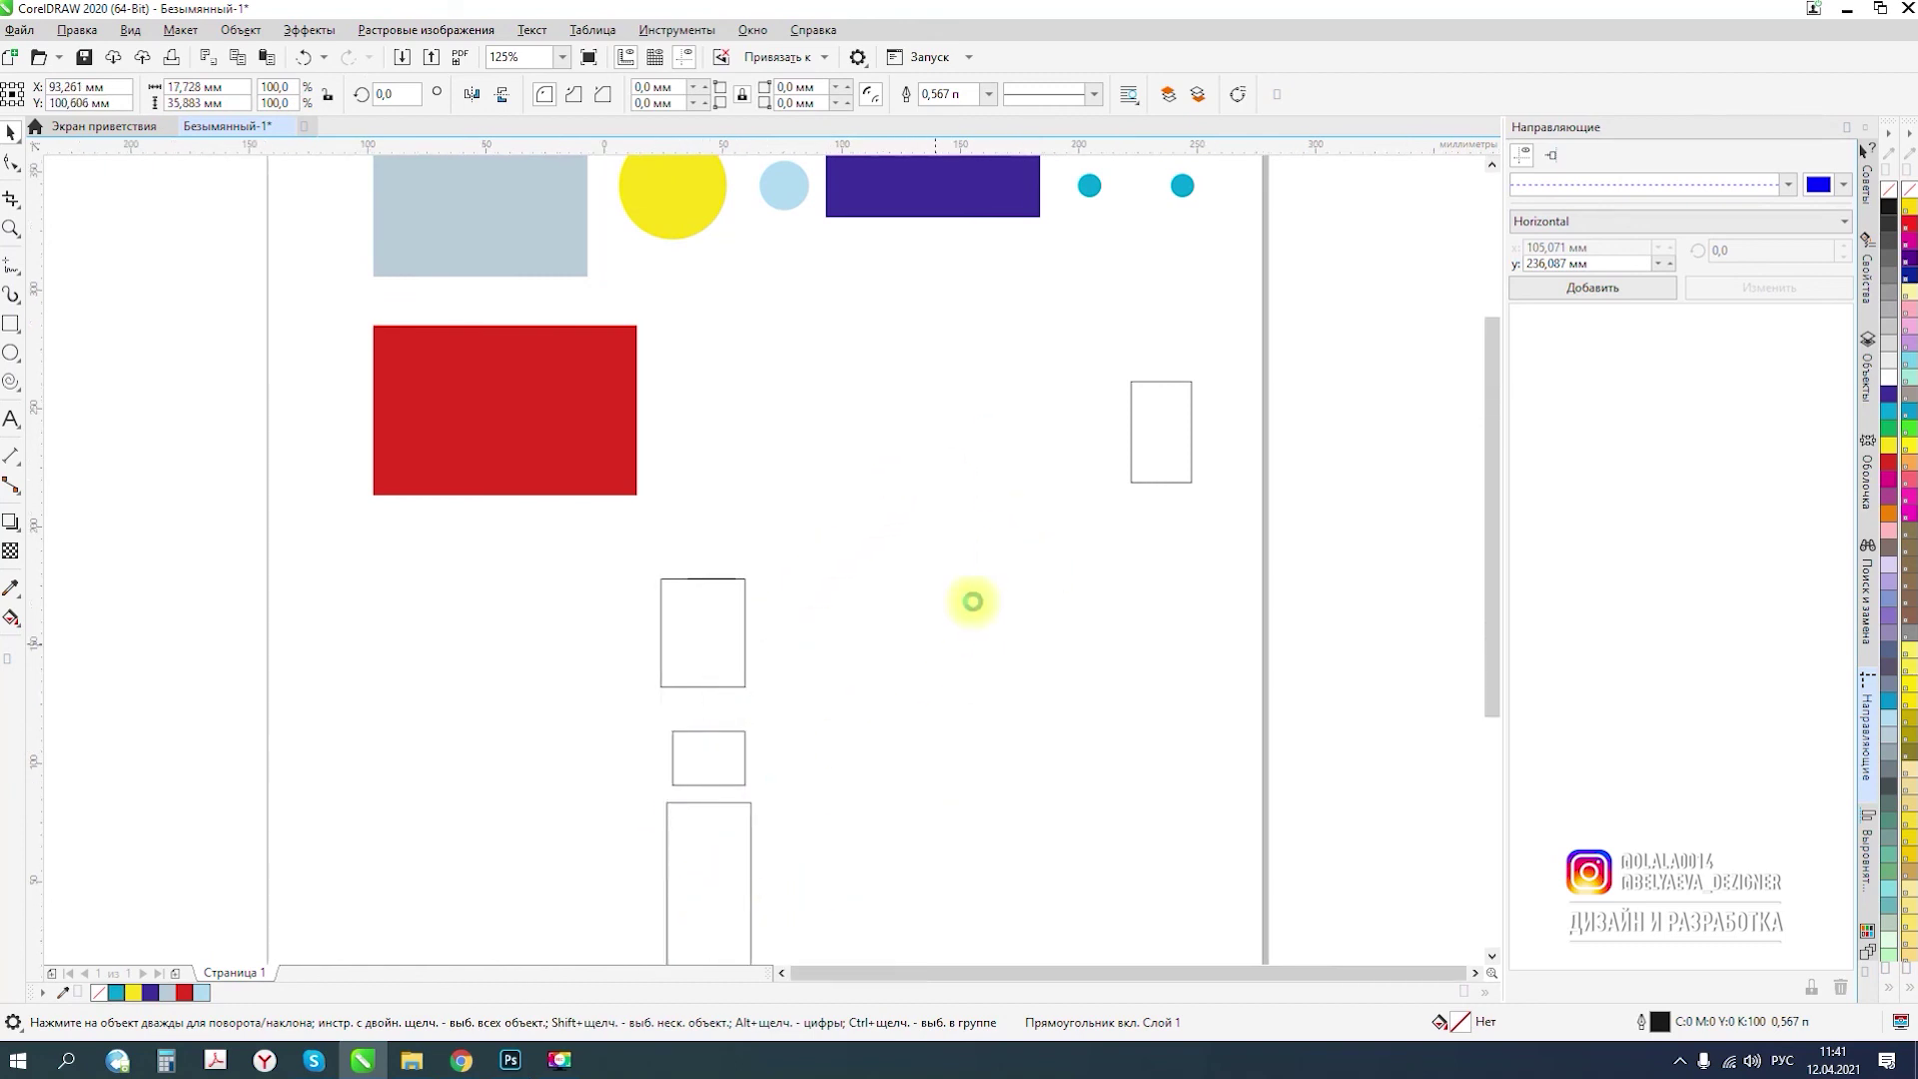
pyautogui.scroll(-1, 949, 624)
pyautogui.moveTo(1160, 431); pyautogui.dragTo(817, 894)
pyautogui.moveTo(776, 591); pyautogui.dragTo(967, 993)
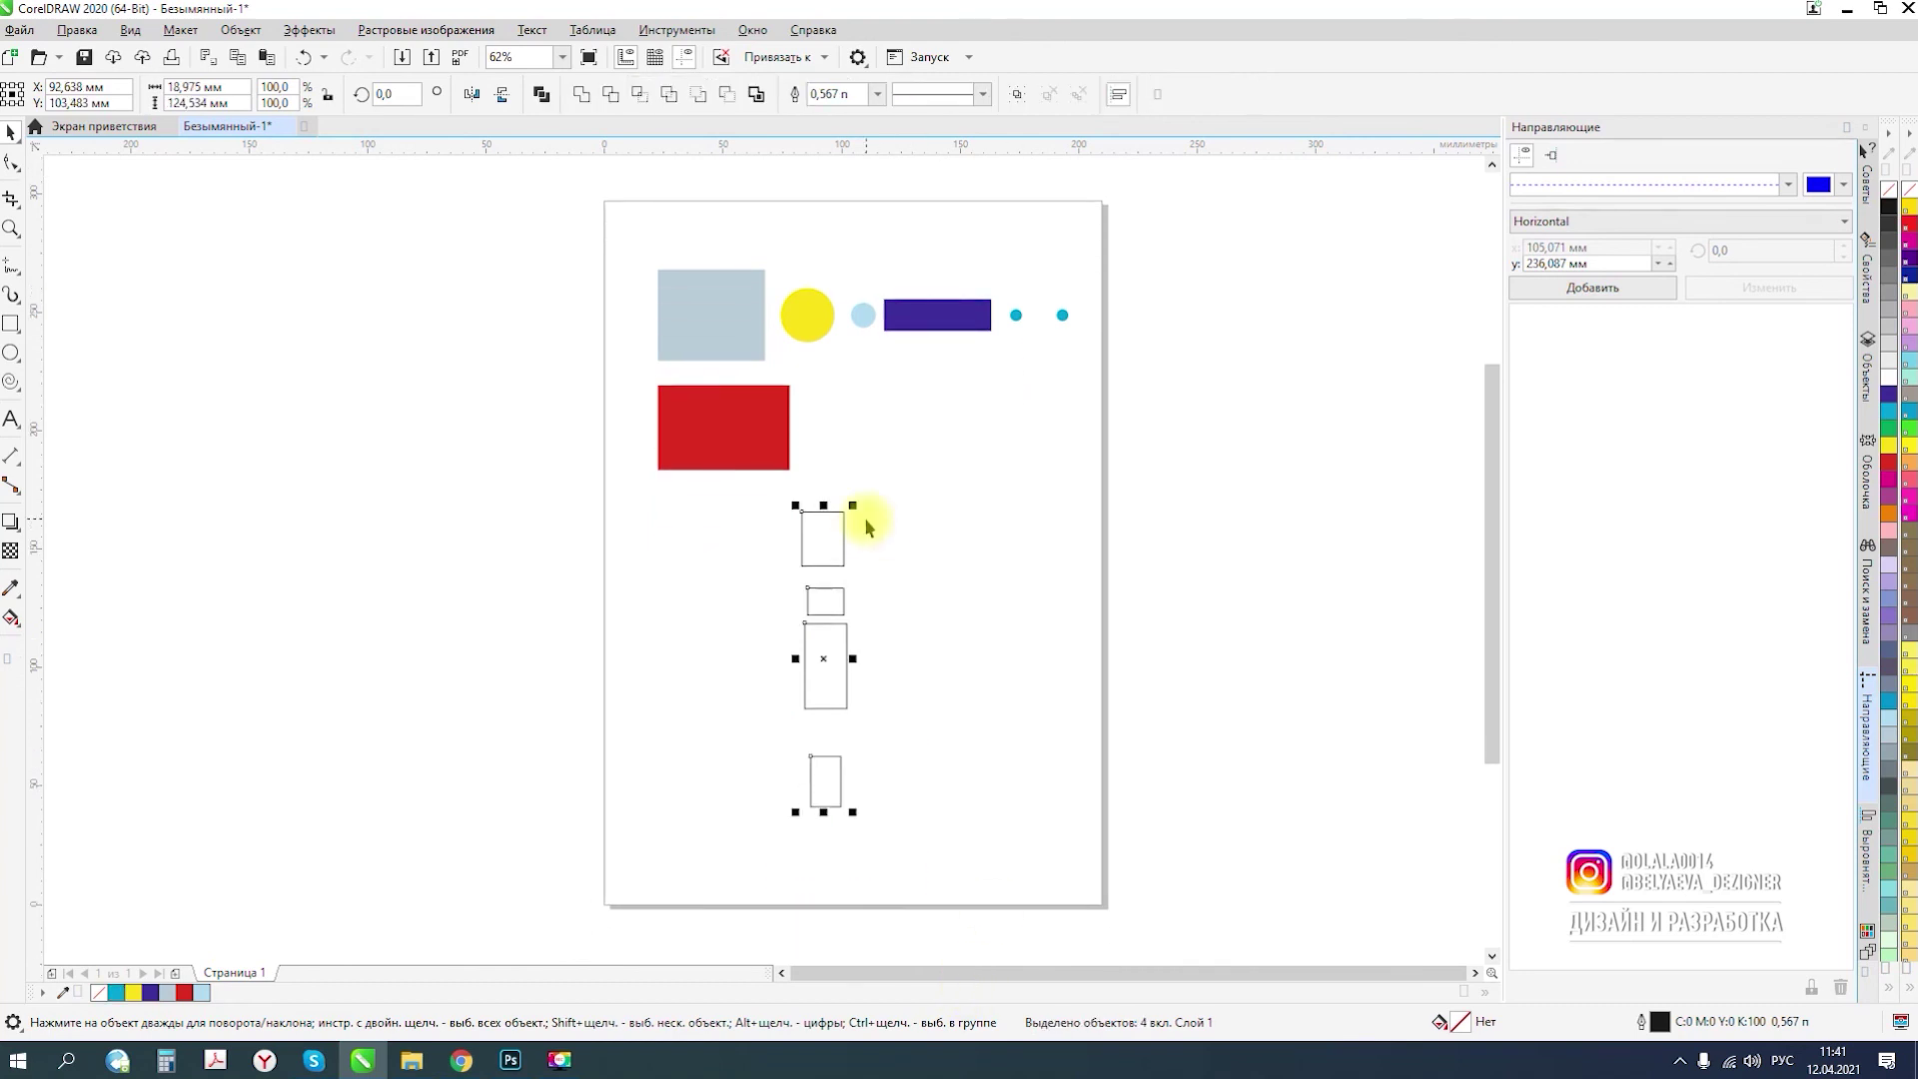
pyautogui.hotkey('shift', 'a')
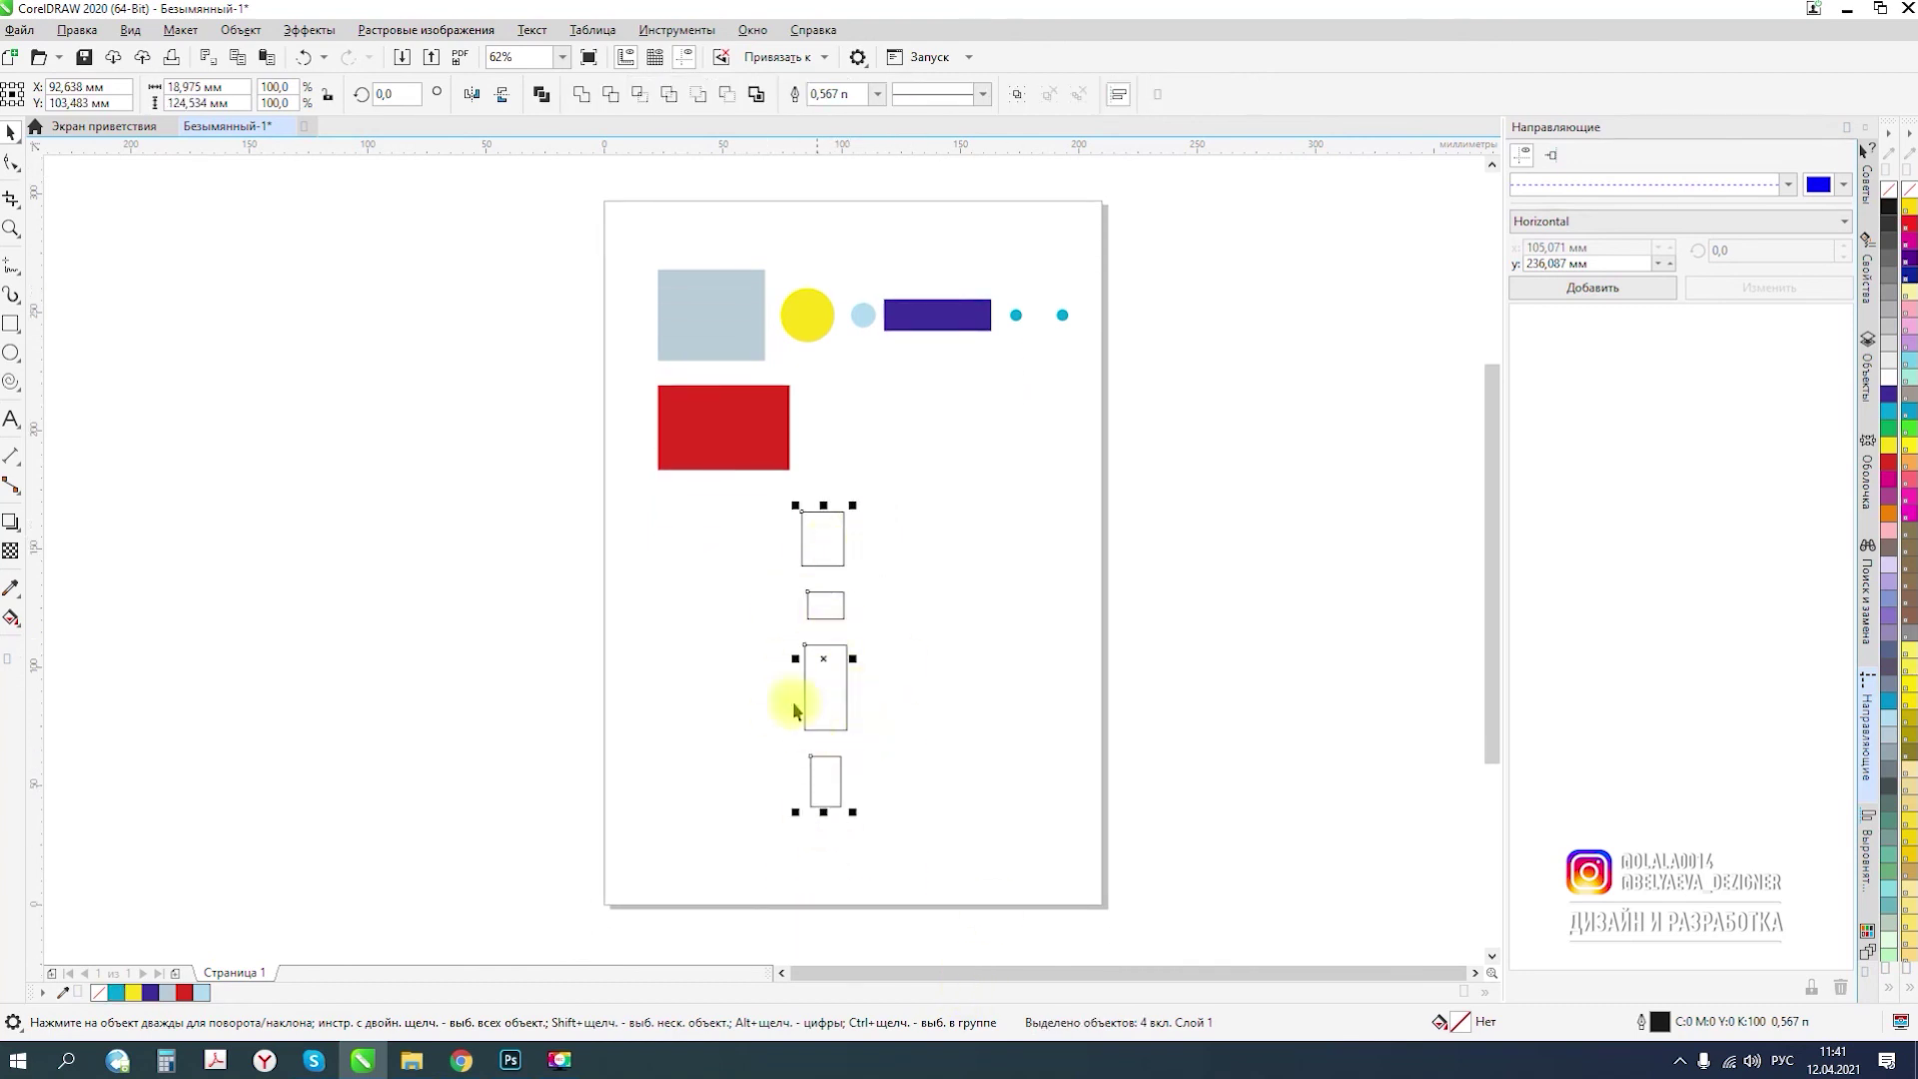
# - Distribute the six coloured objects in the top row with equal horizontal spacing between them
pyautogui.scroll(4, 802, 608)
pyautogui.scroll(-5, 899, 522)
pyautogui.scroll(3, 942, 736)
pyautogui.scroll(-2, 920, 589)
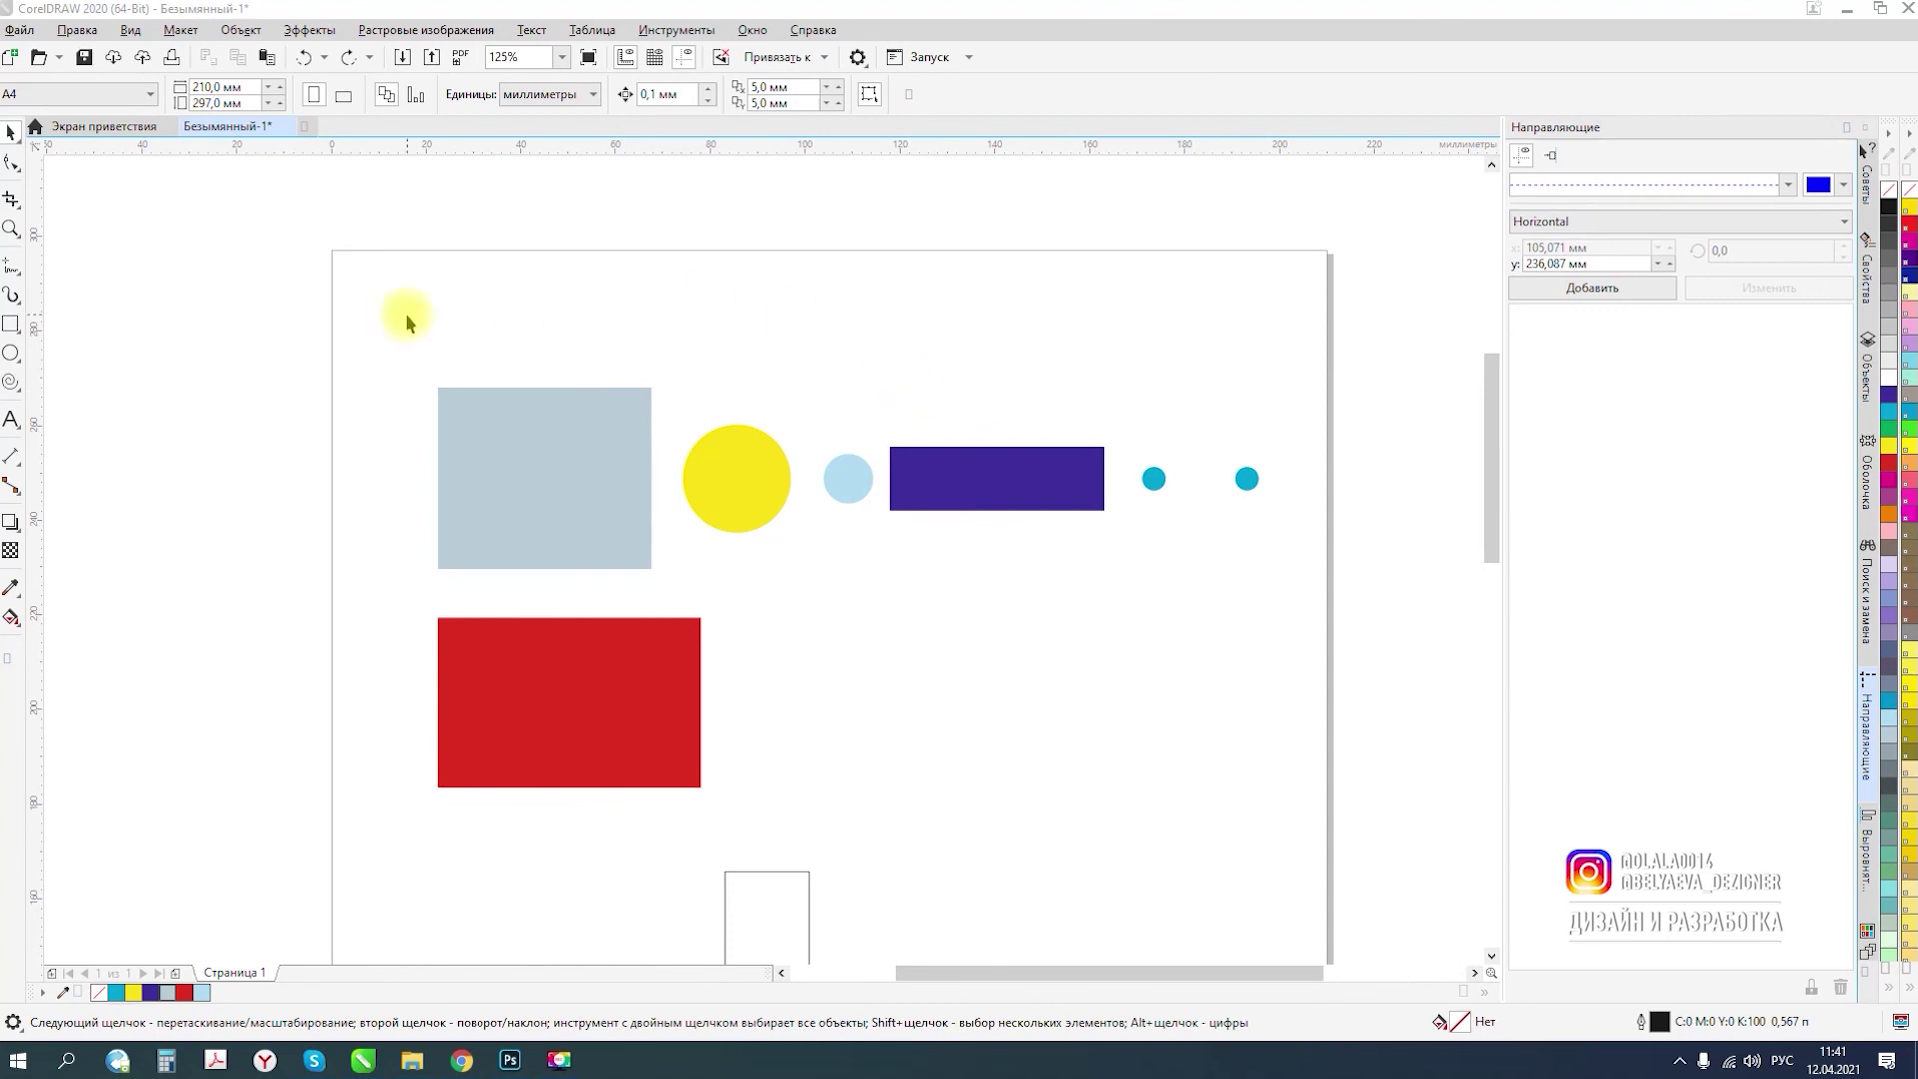
pyautogui.moveTo(362, 312); pyautogui.dragTo(1365, 620)
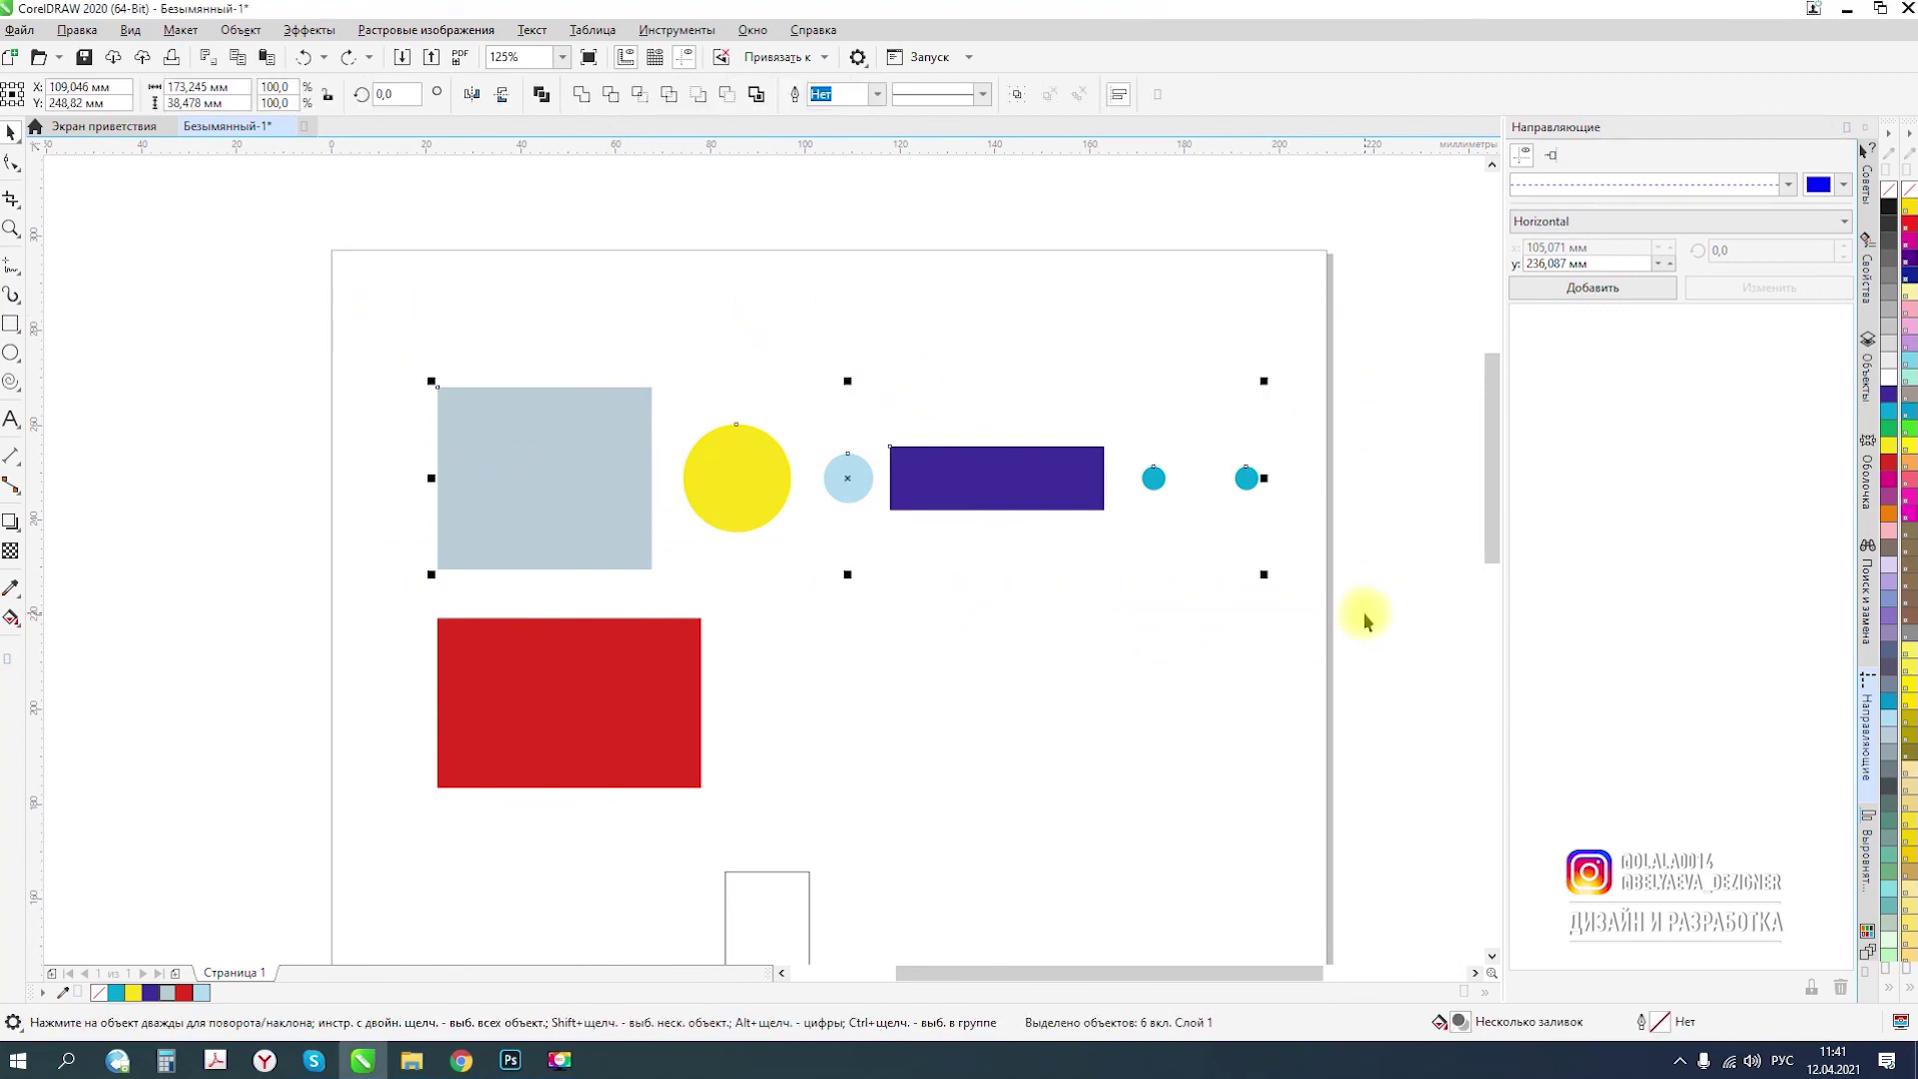
pyautogui.hotkey('shift', 'p')
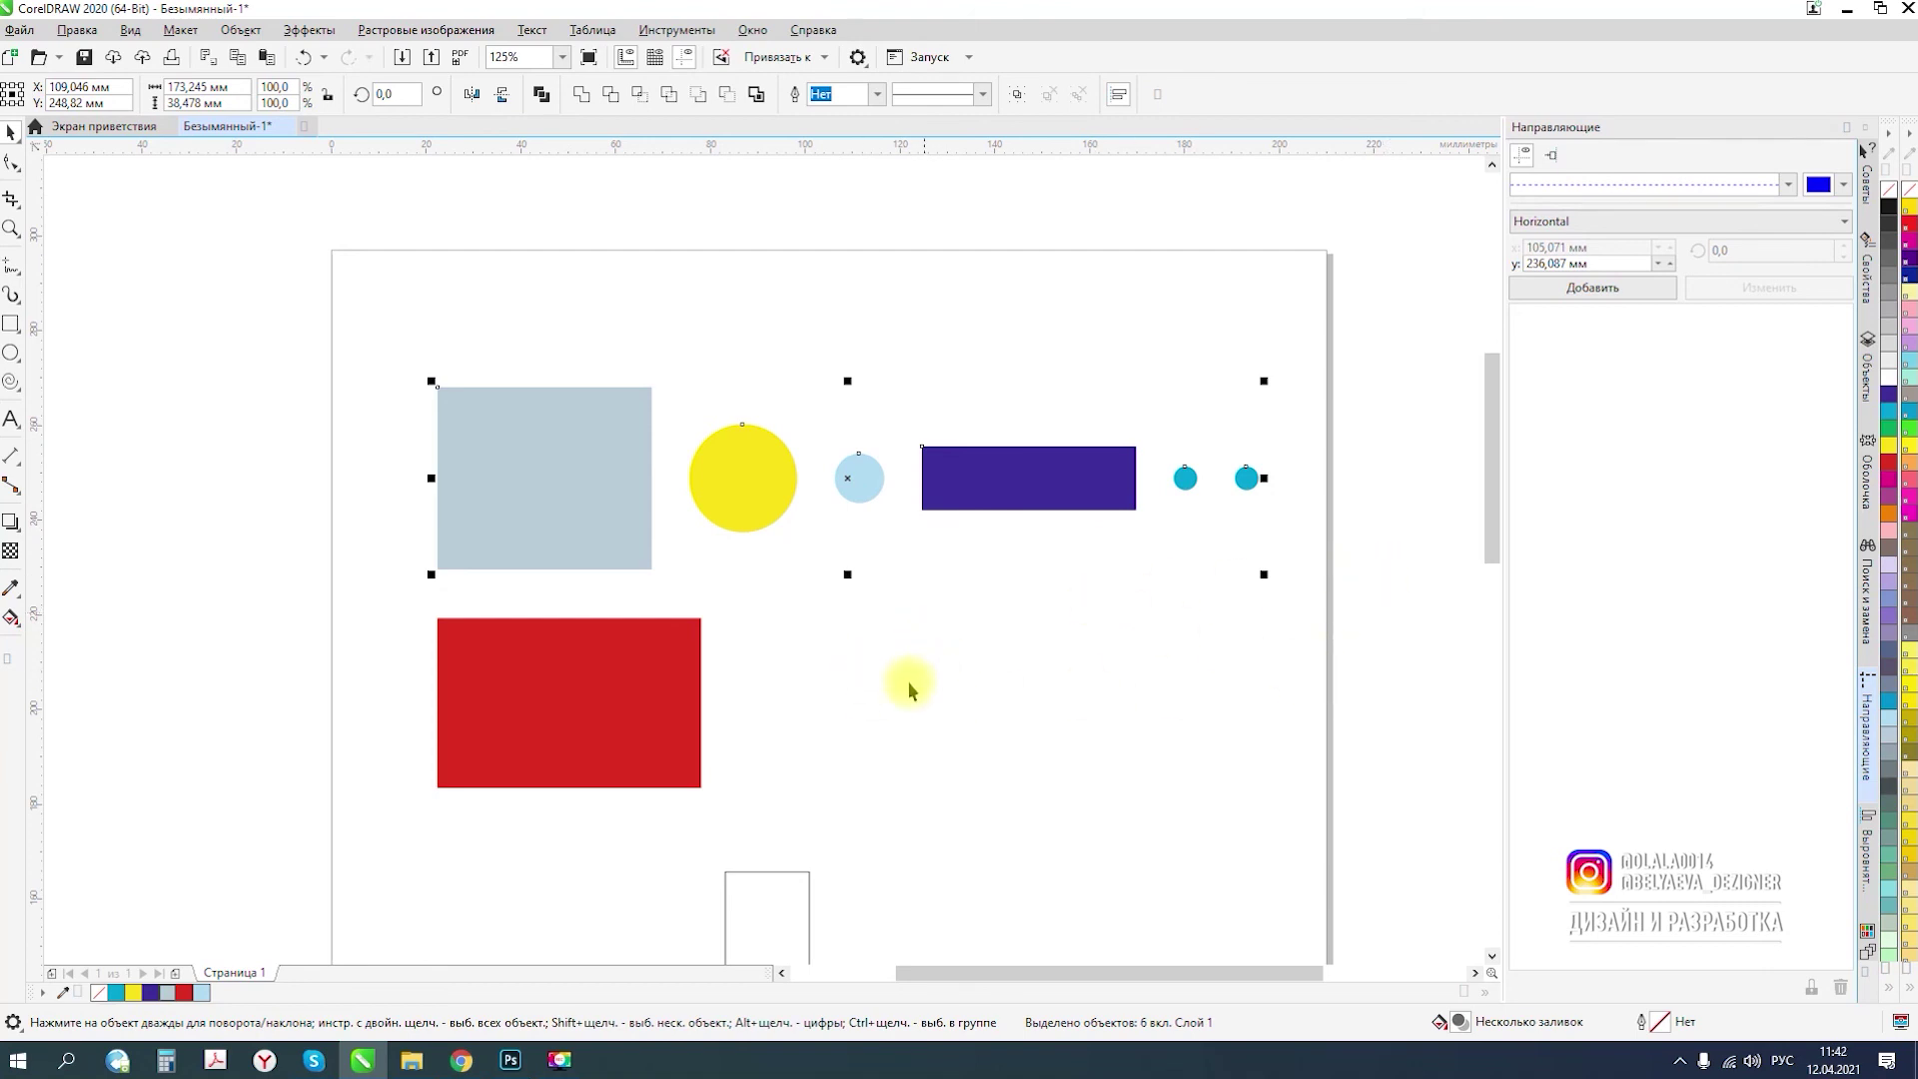
pyautogui.scroll(-2, 1027, 544)
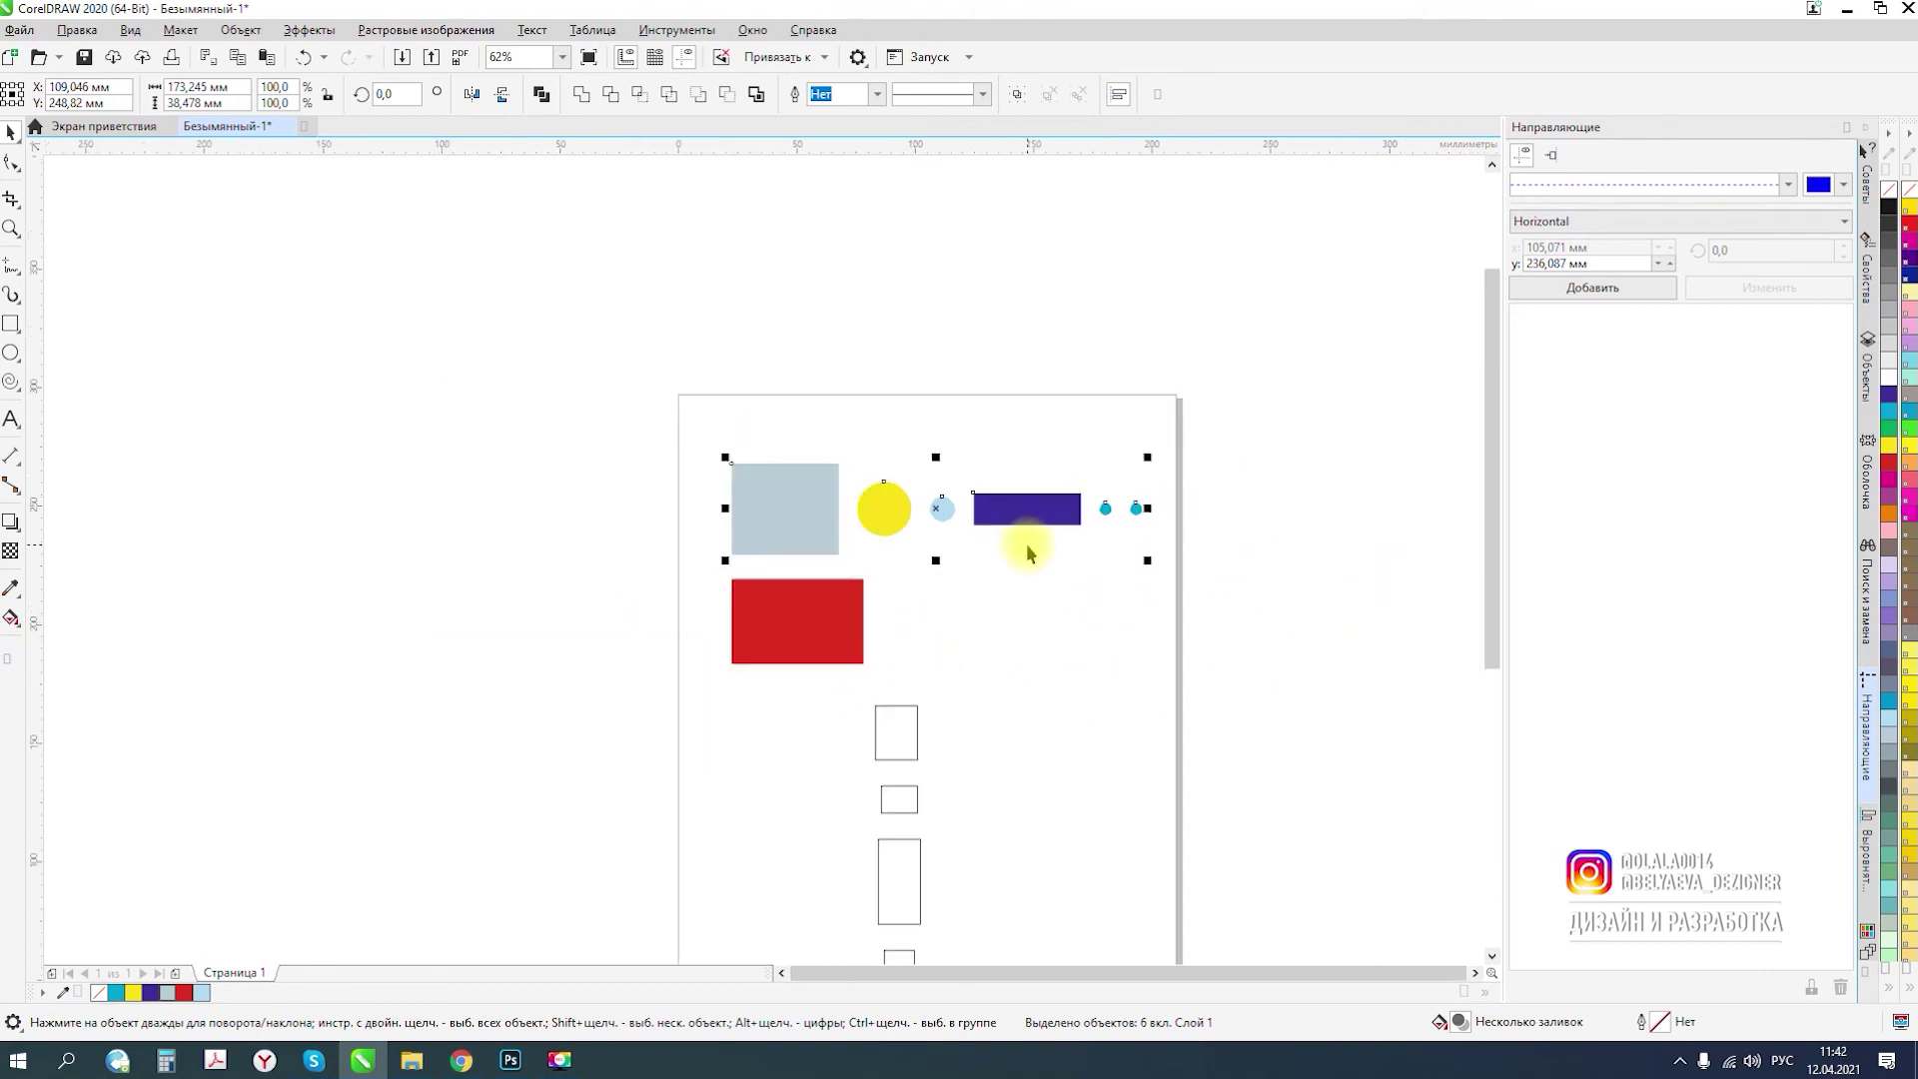
pyautogui.click(1028, 652)
# - Move the column of four unfilled rectangles together to directly beneath the red rectangle, centred at about X 50.3, Y 110.9 mm
pyautogui.scroll(-4, 806, 397)
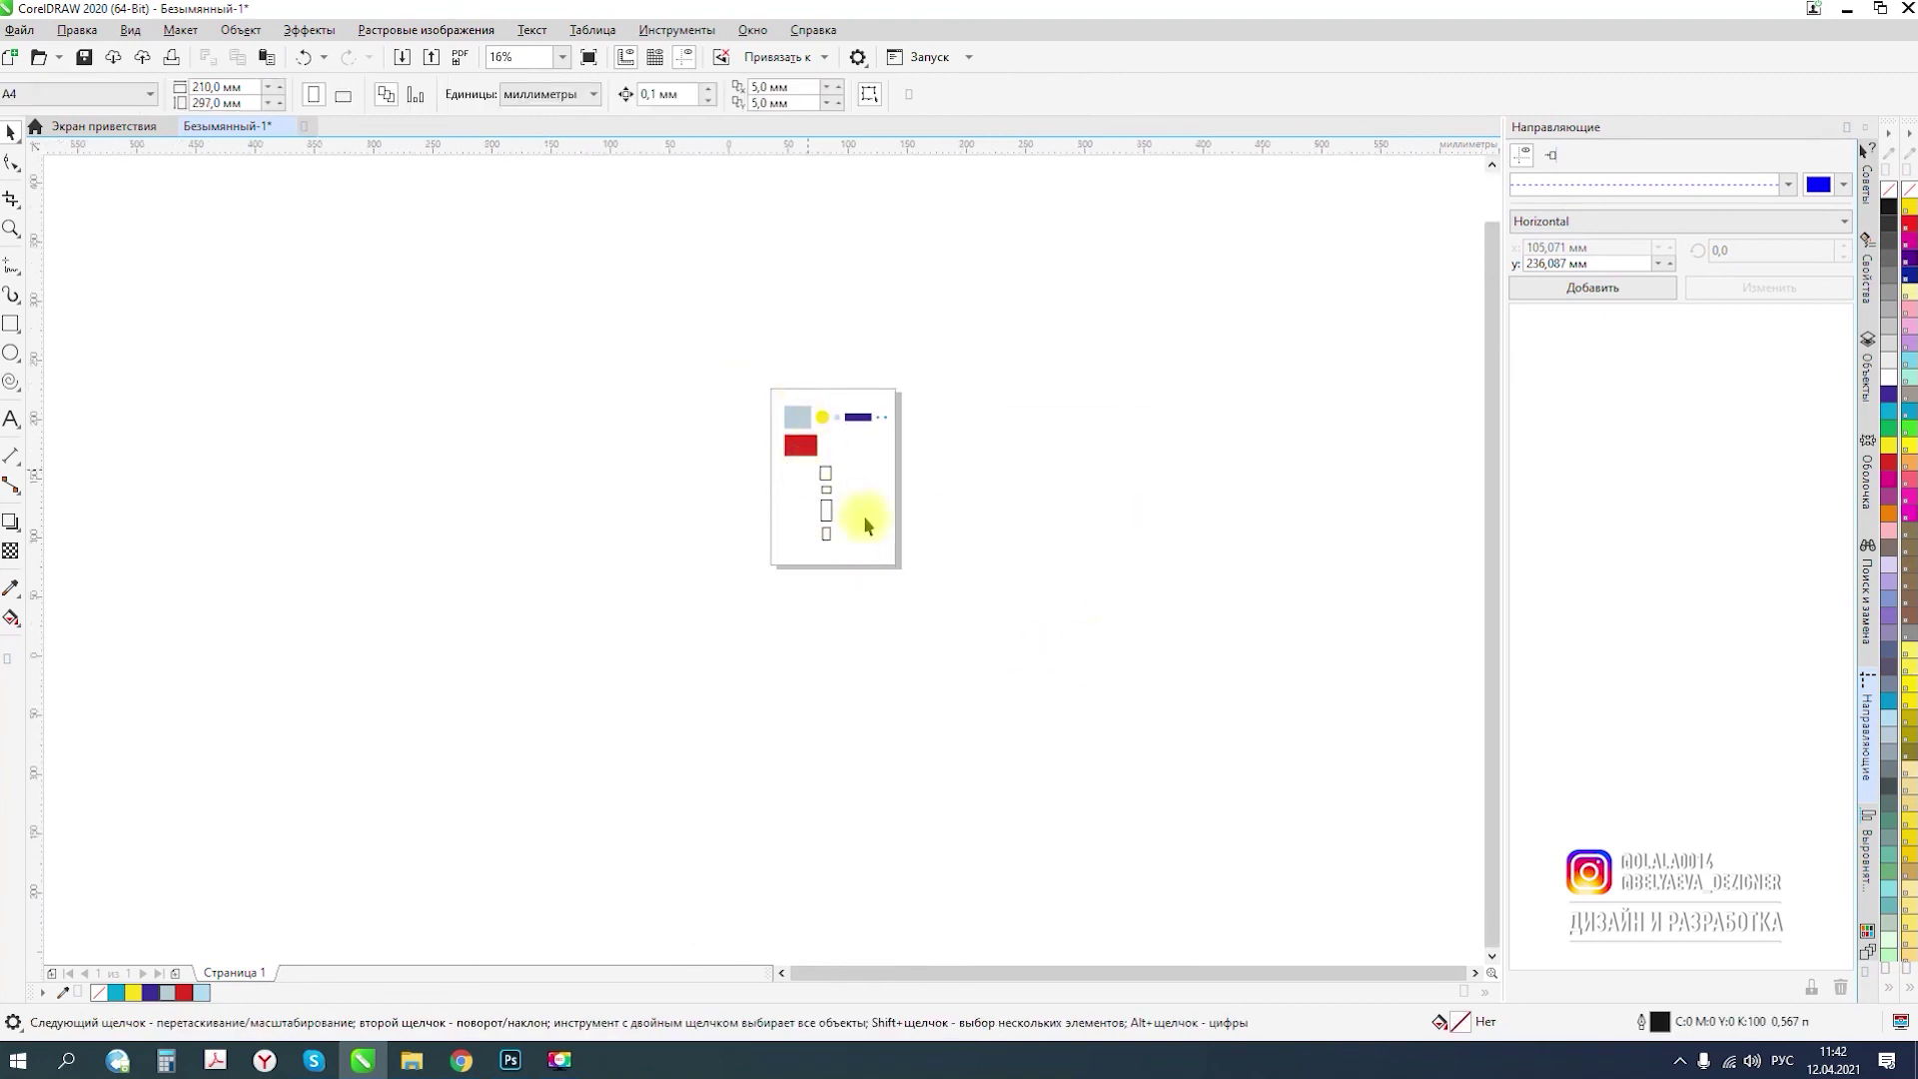
pyautogui.scroll(4, 866, 525)
pyautogui.moveTo(766, 395); pyautogui.dragTo(919, 762)
pyautogui.moveTo(803, 432); pyautogui.dragTo(702, 412)
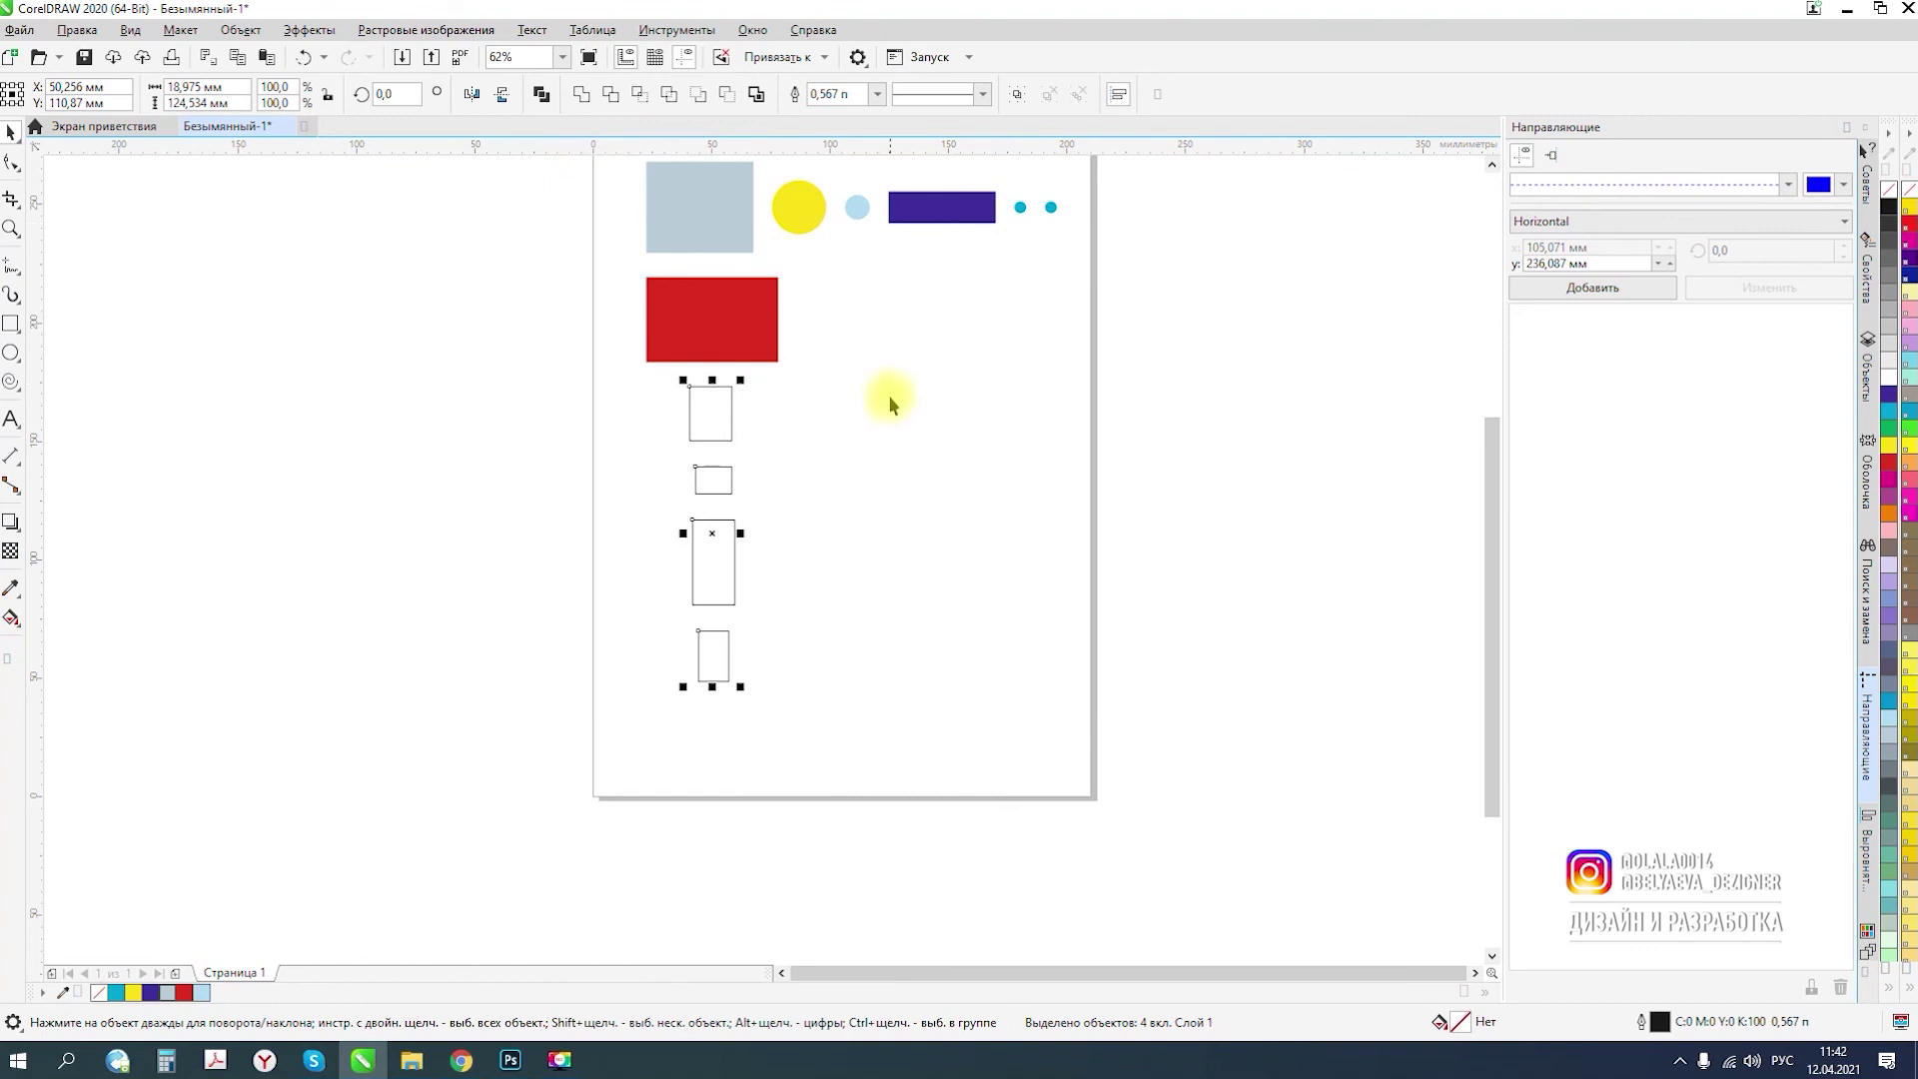
pyautogui.click(856, 529)
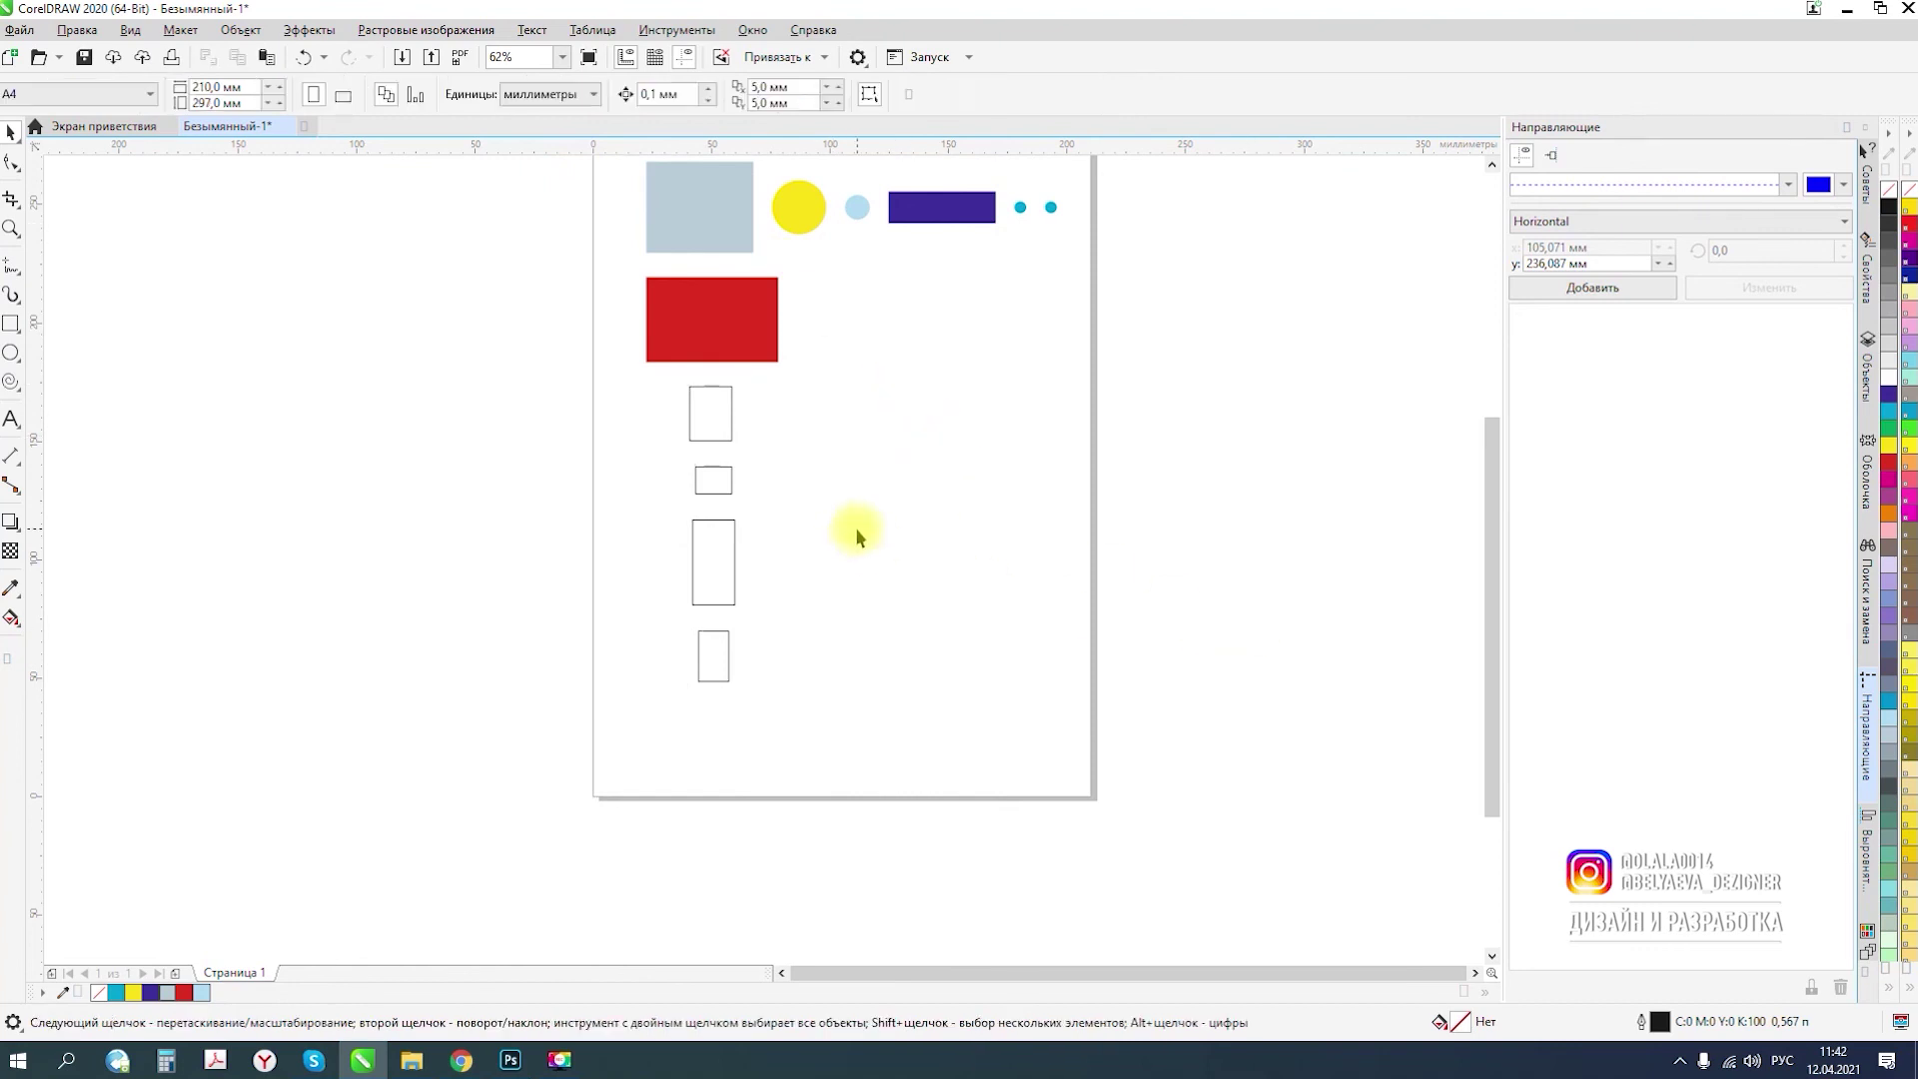
pyautogui.scroll(-2, 855, 535)
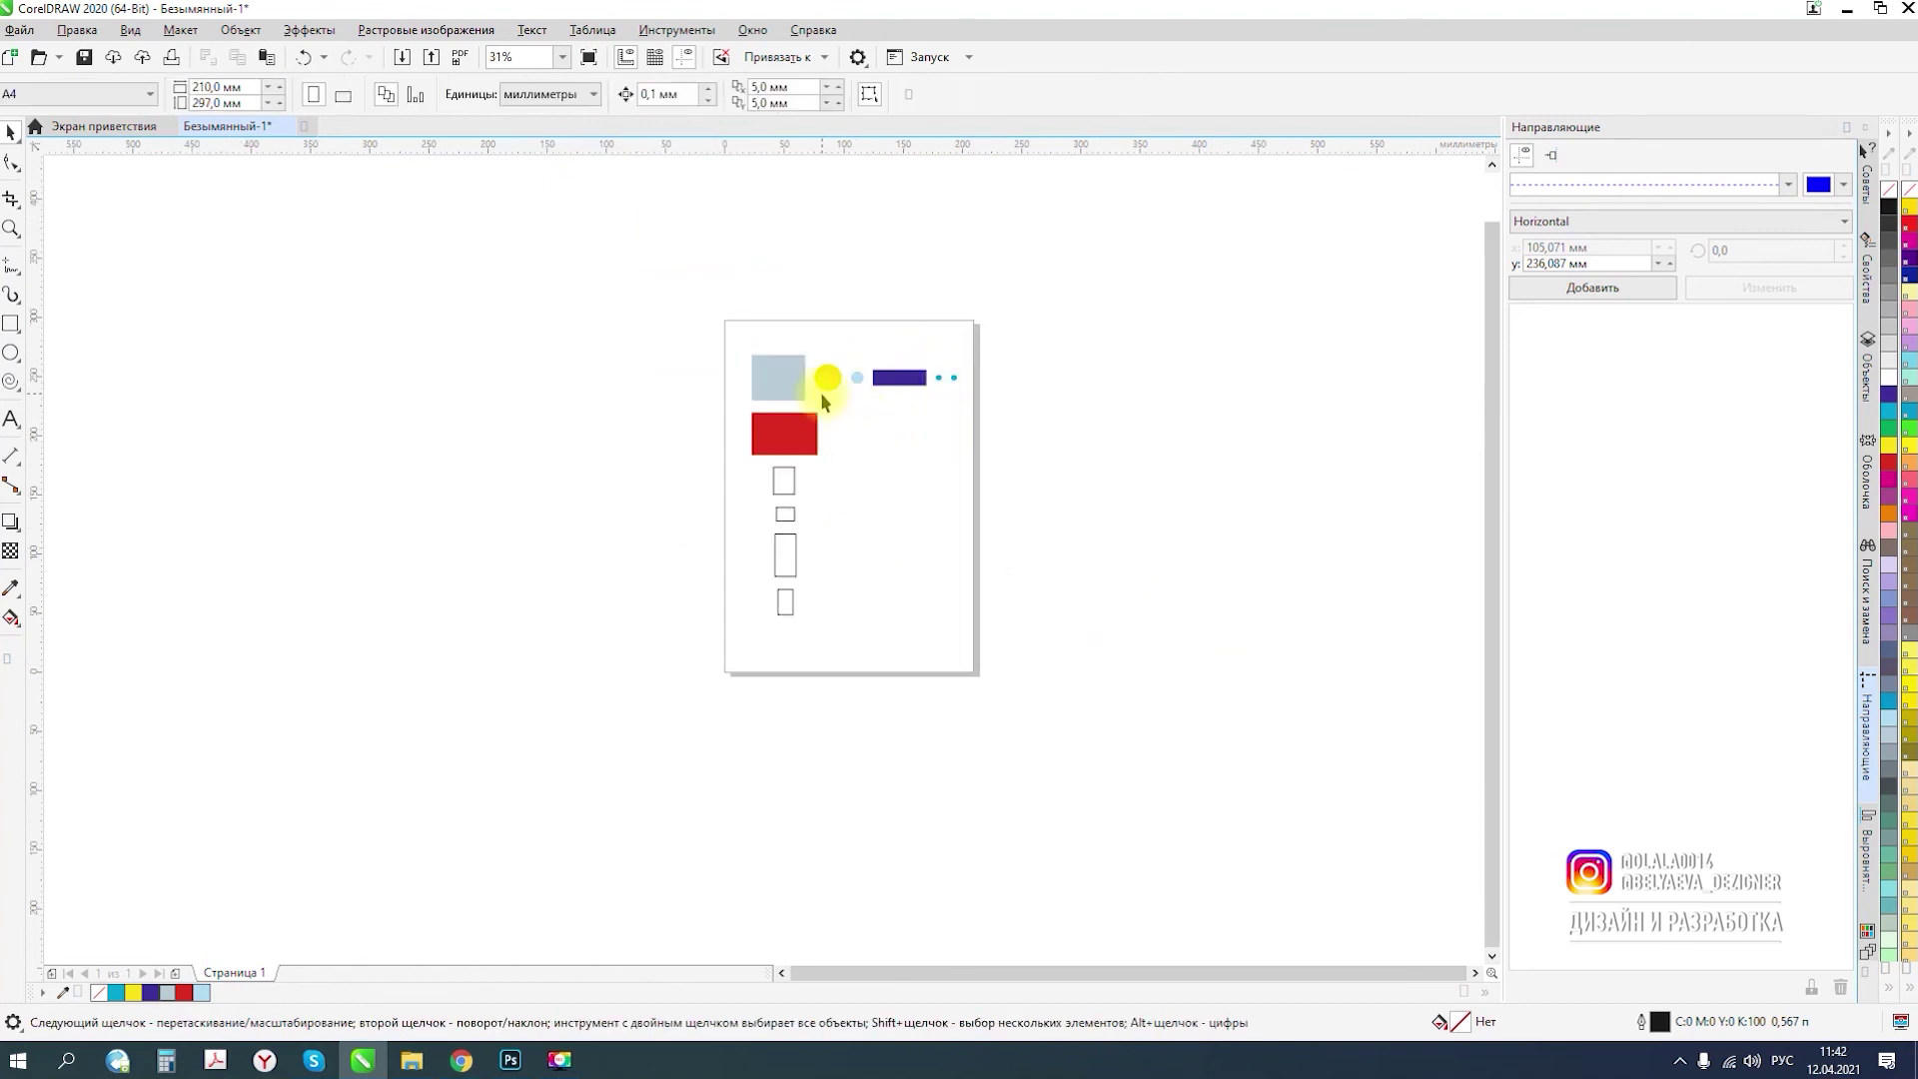
pyautogui.scroll(2, 939, 379)
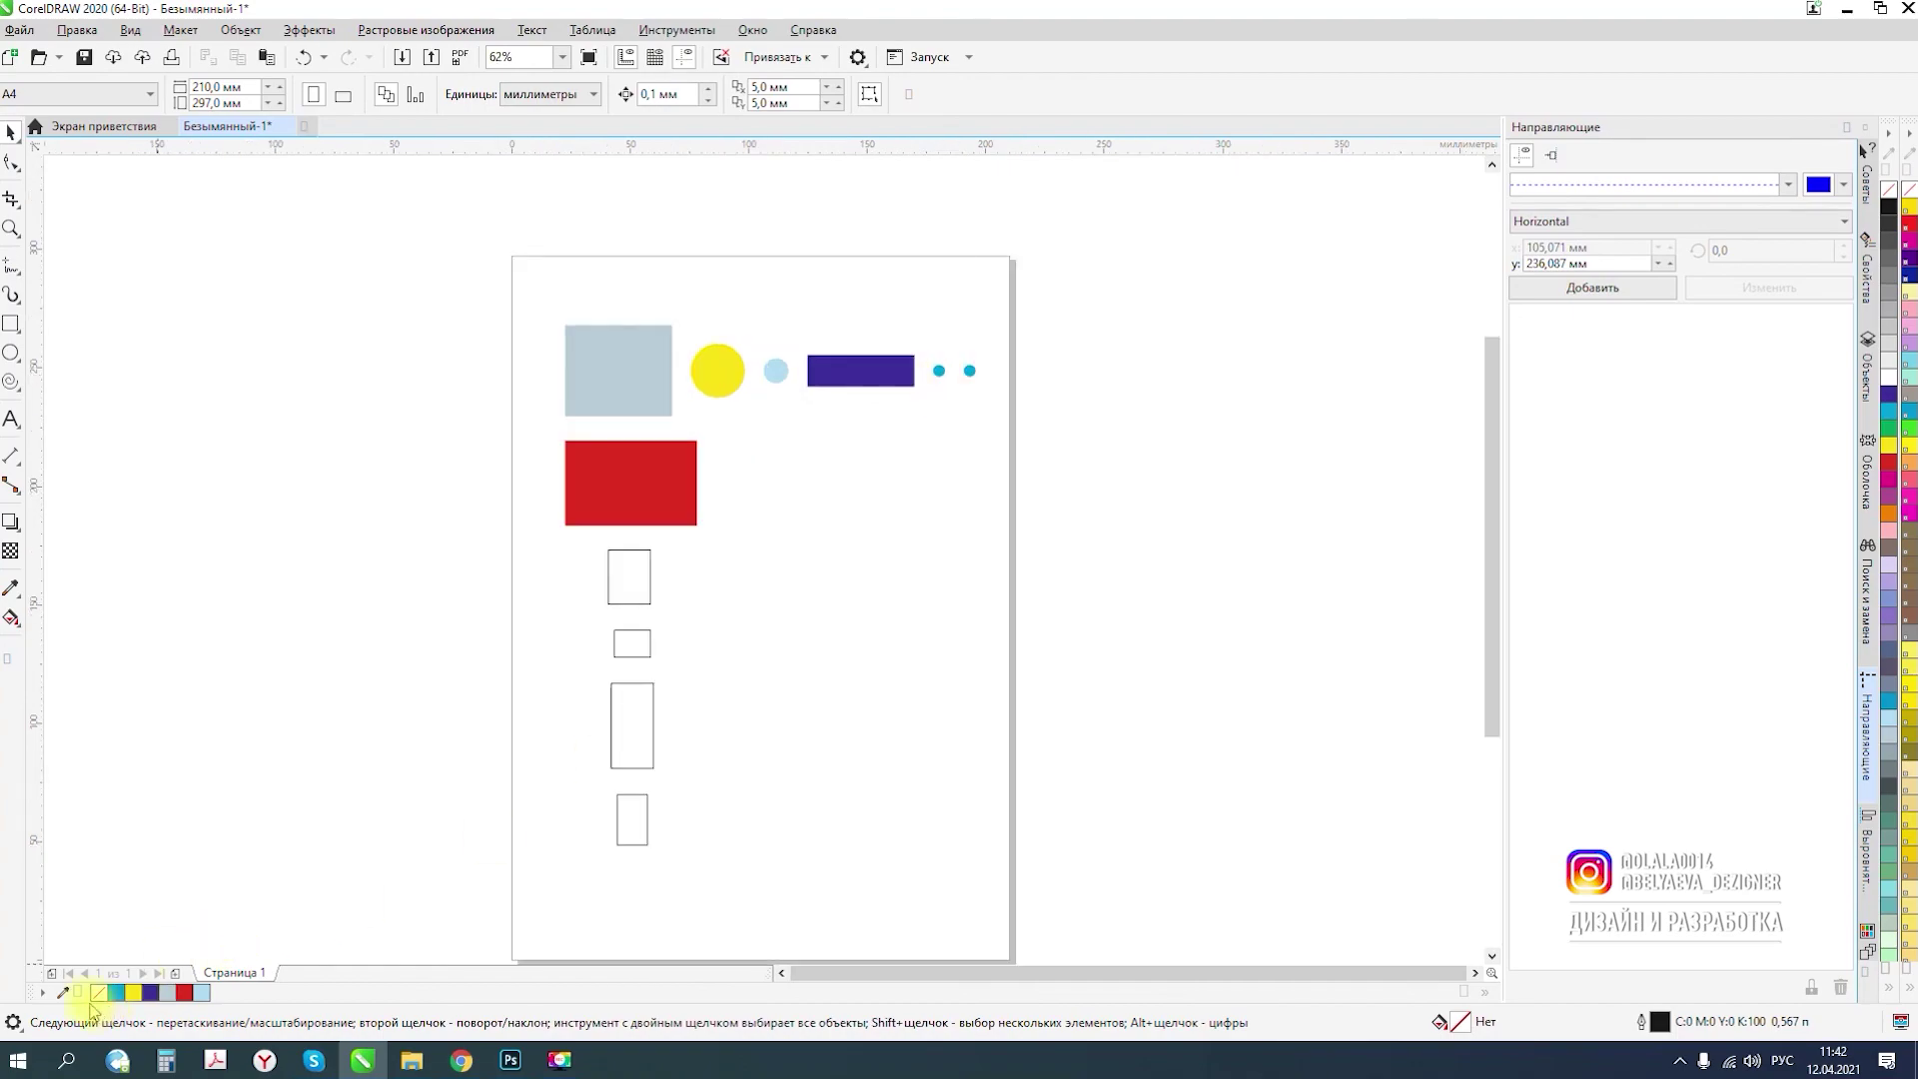